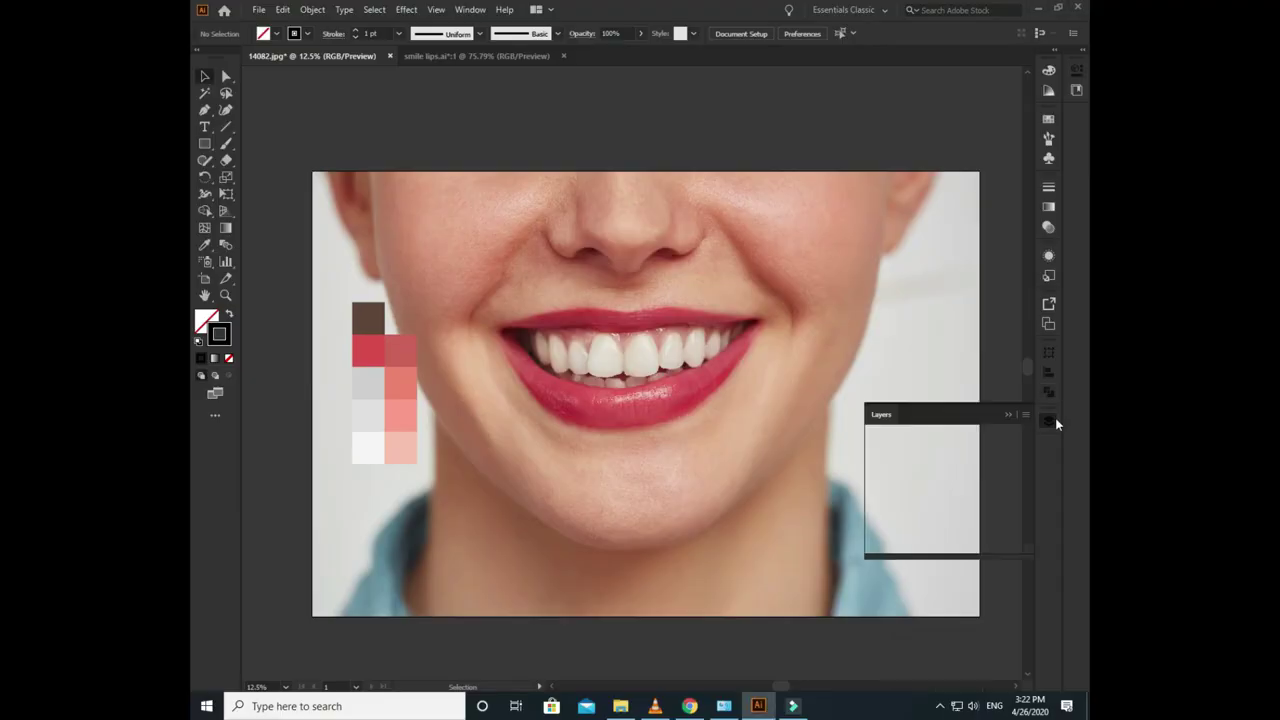
- Add a new empty layer above the mouth photo, then zoom in on the teeth with the Pen tool
left_click(992, 546)
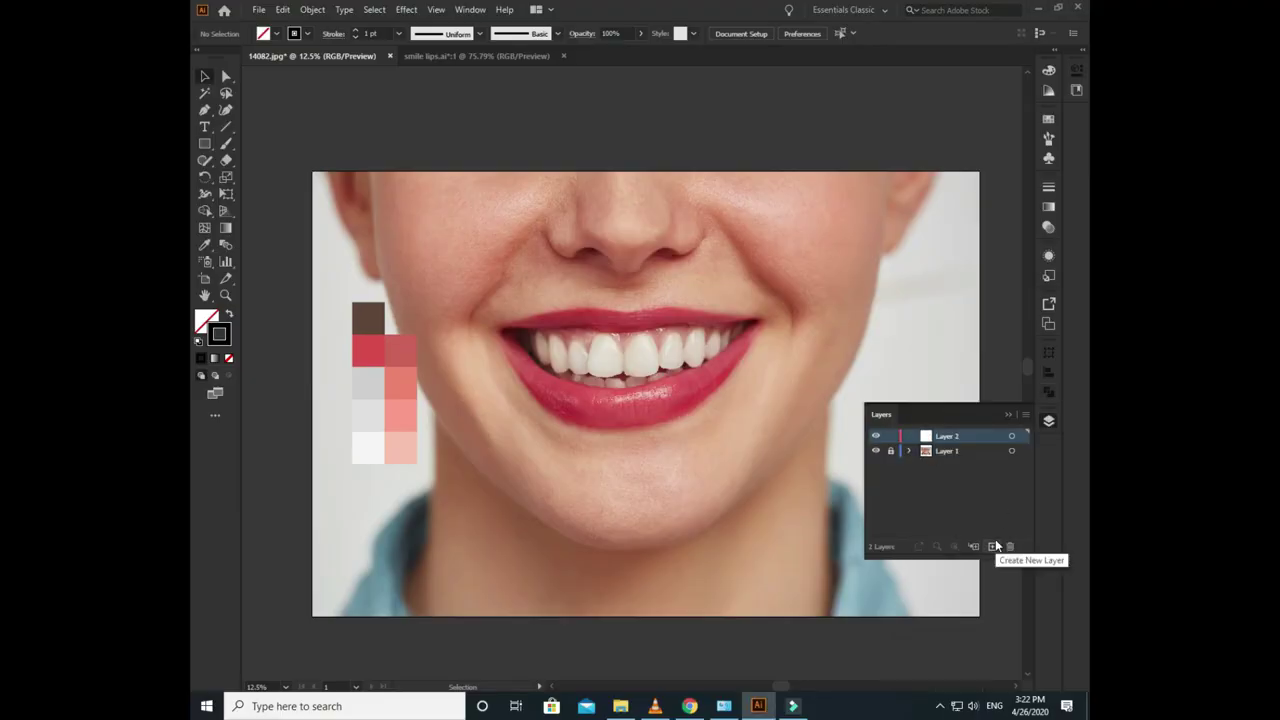
left_click(1010, 414)
key("p")
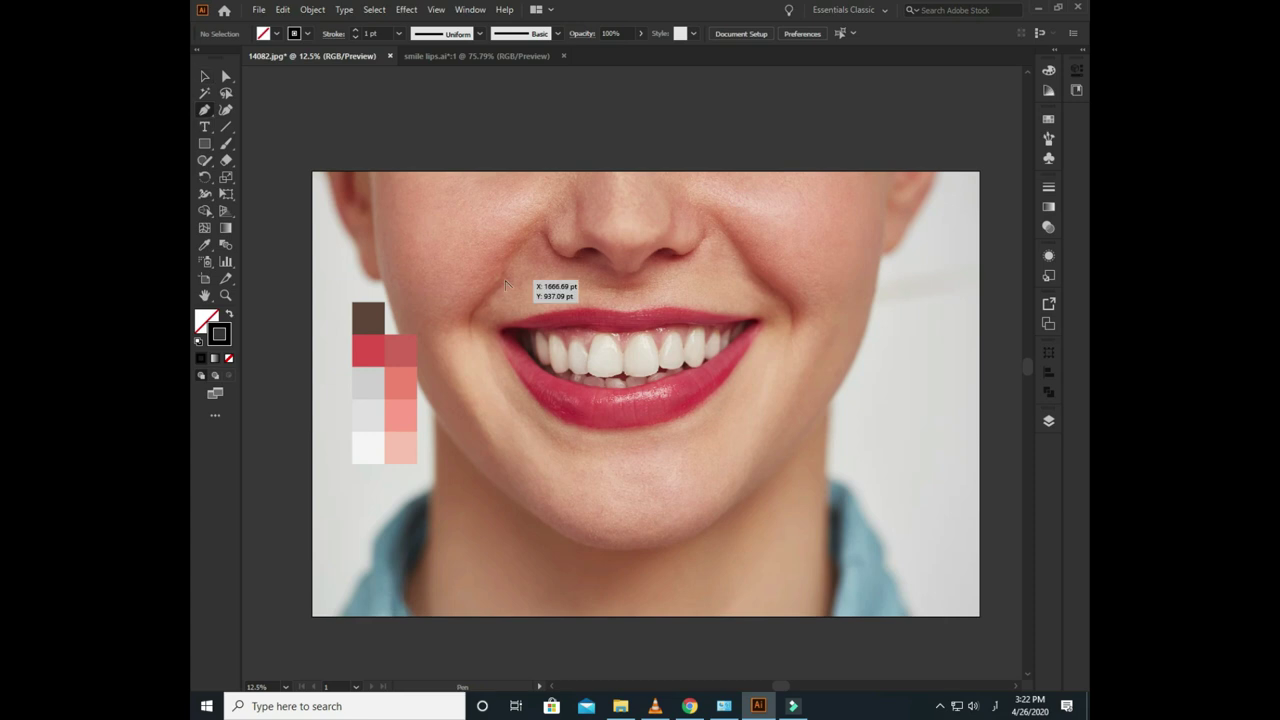
key("ctrl+equal")
key("ctrl+equal")
key("ctrl+equal")
scroll(462, 332, "up", 2)
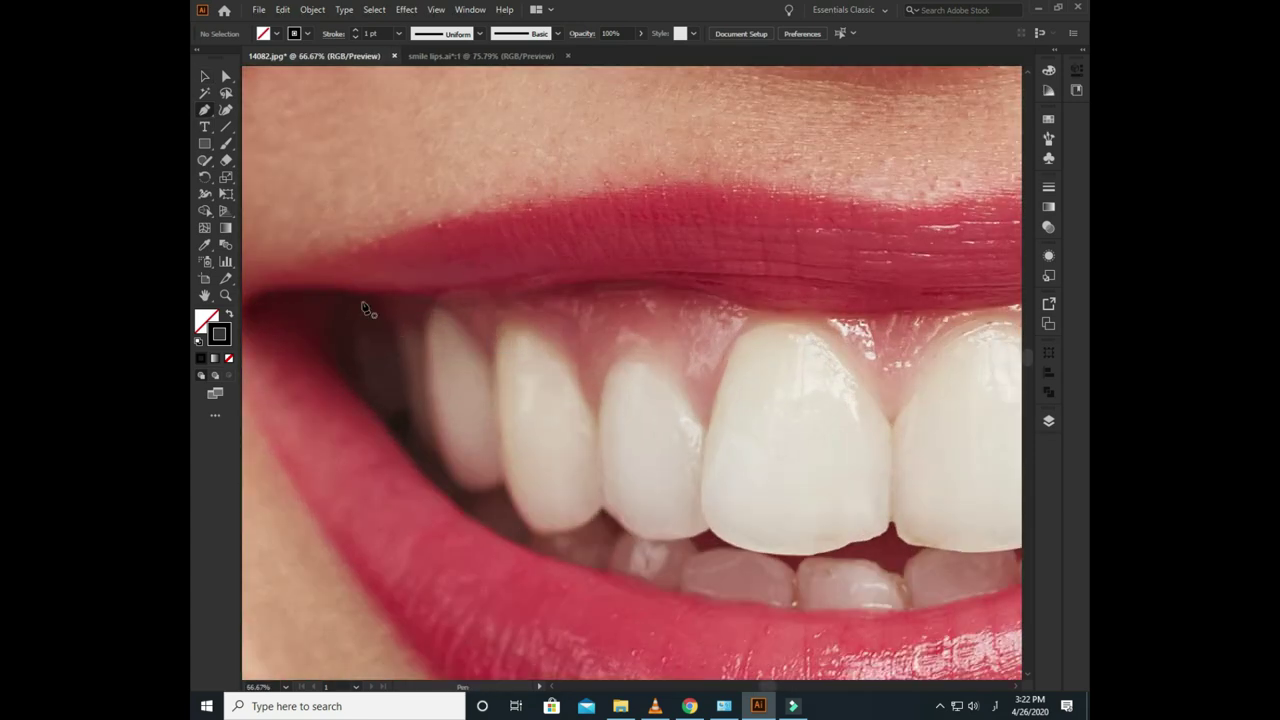
scroll(391, 309, "down", 1)
- Place pen anchors along the upper lip edge to the right mouth corner and curve downward
left_click(355, 300)
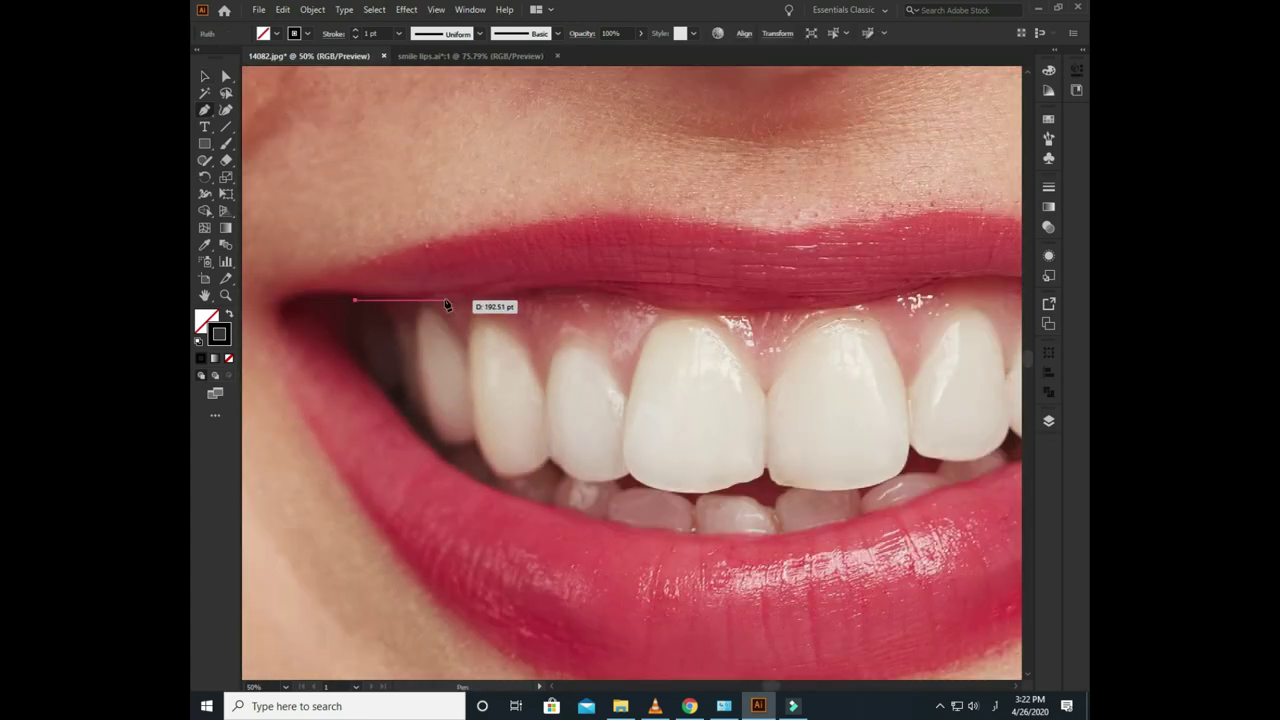
left_click_drag(652, 301, 680, 320)
scroll(640, 315, "right", 3)
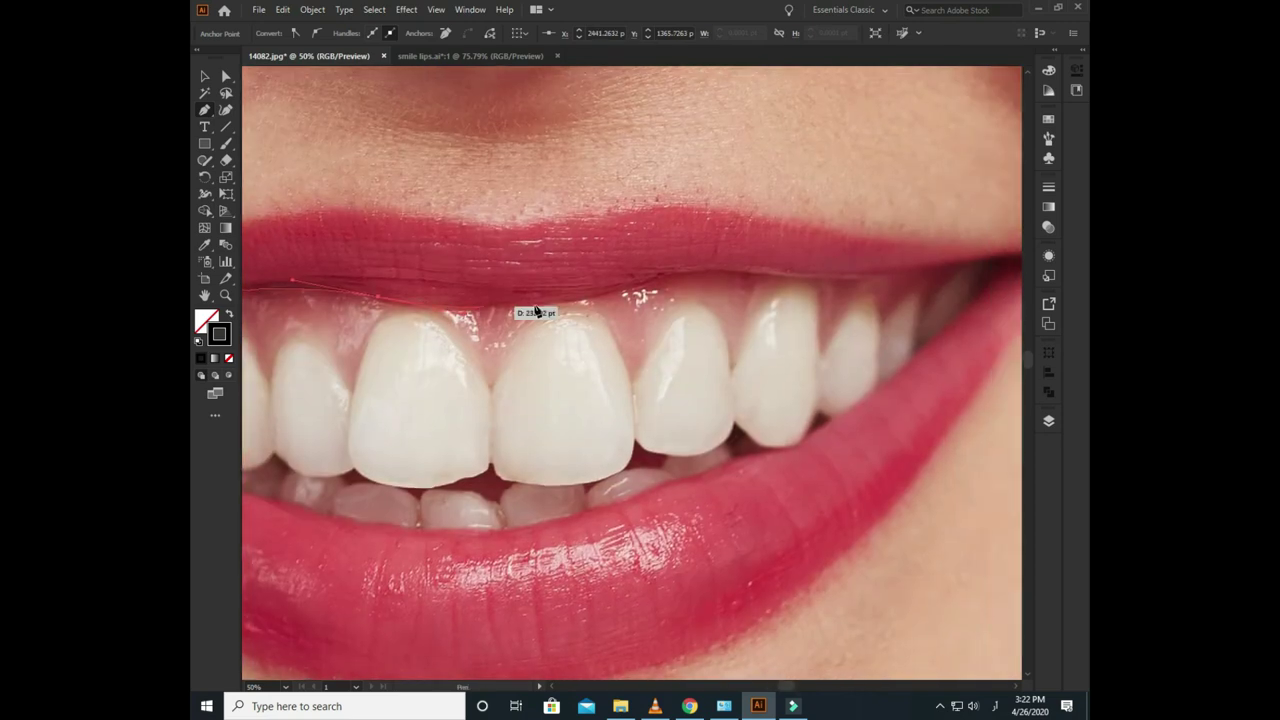
left_click(737, 272)
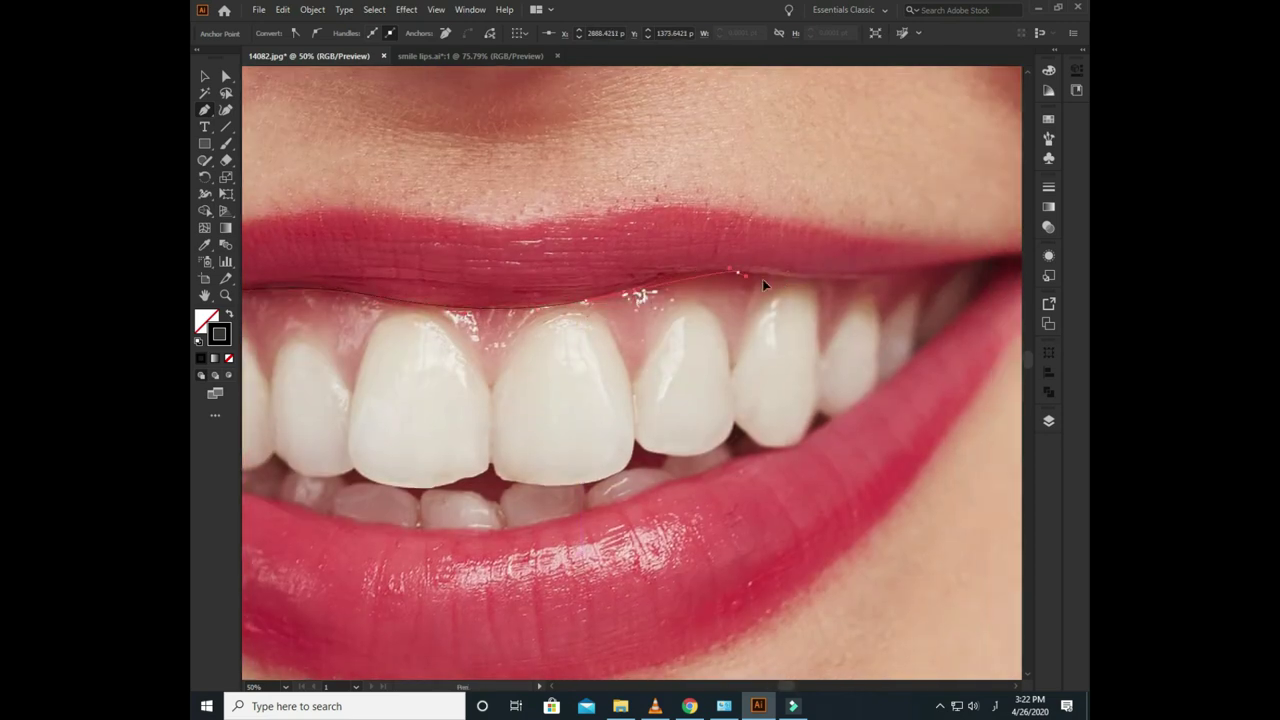
left_click_drag(818, 279, 586, 280)
left_click_drag(680, 257, 690, 257)
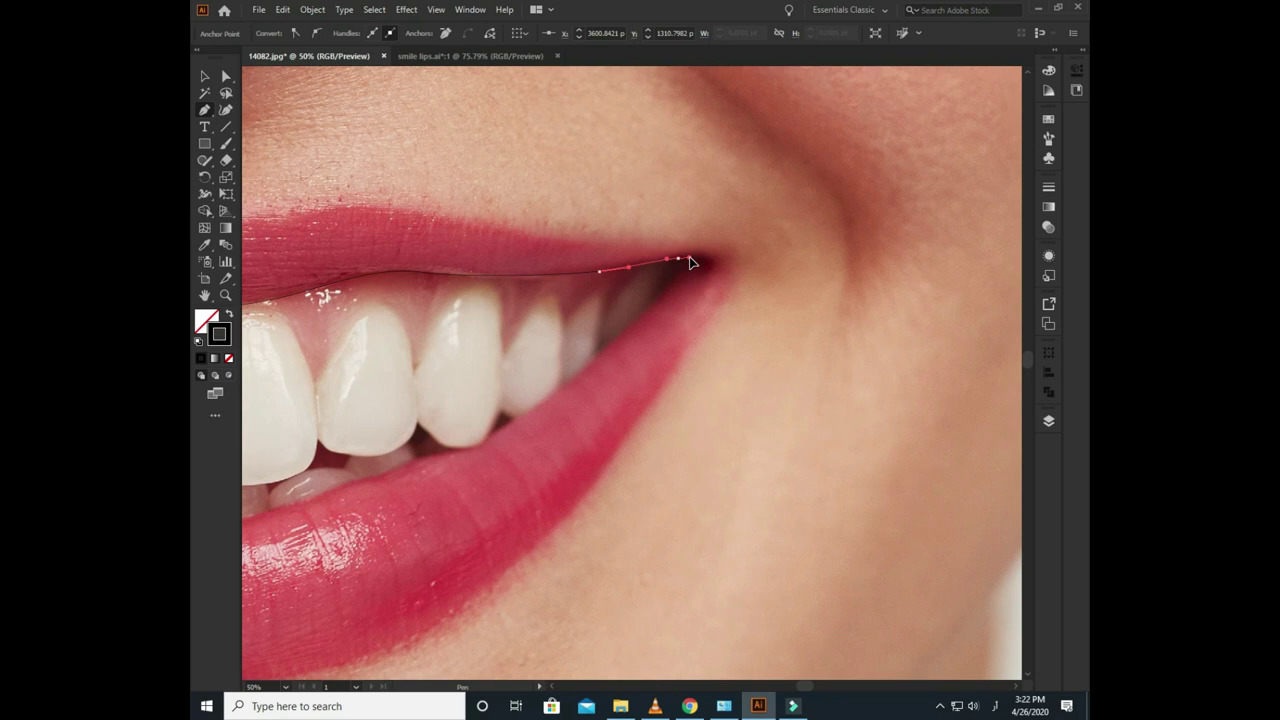
mouse_move(637, 318)
left_mouse_down()
mouse_move(619, 334)
mouse_move(662, 347)
mouse_move(571, 390)
left_mouse_up()
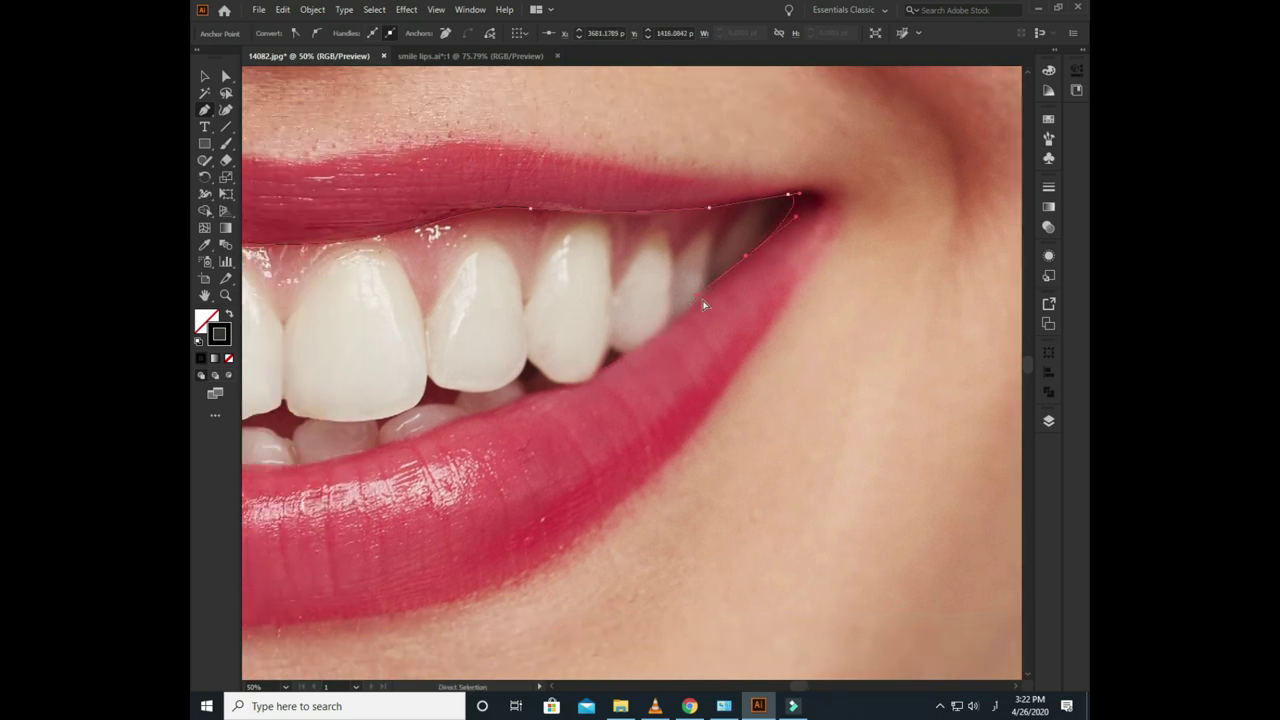
- Continue the outline down and along the lower lip edge
left_click_drag(603, 371, 573, 390)
scroll(593, 375, "up", 1)
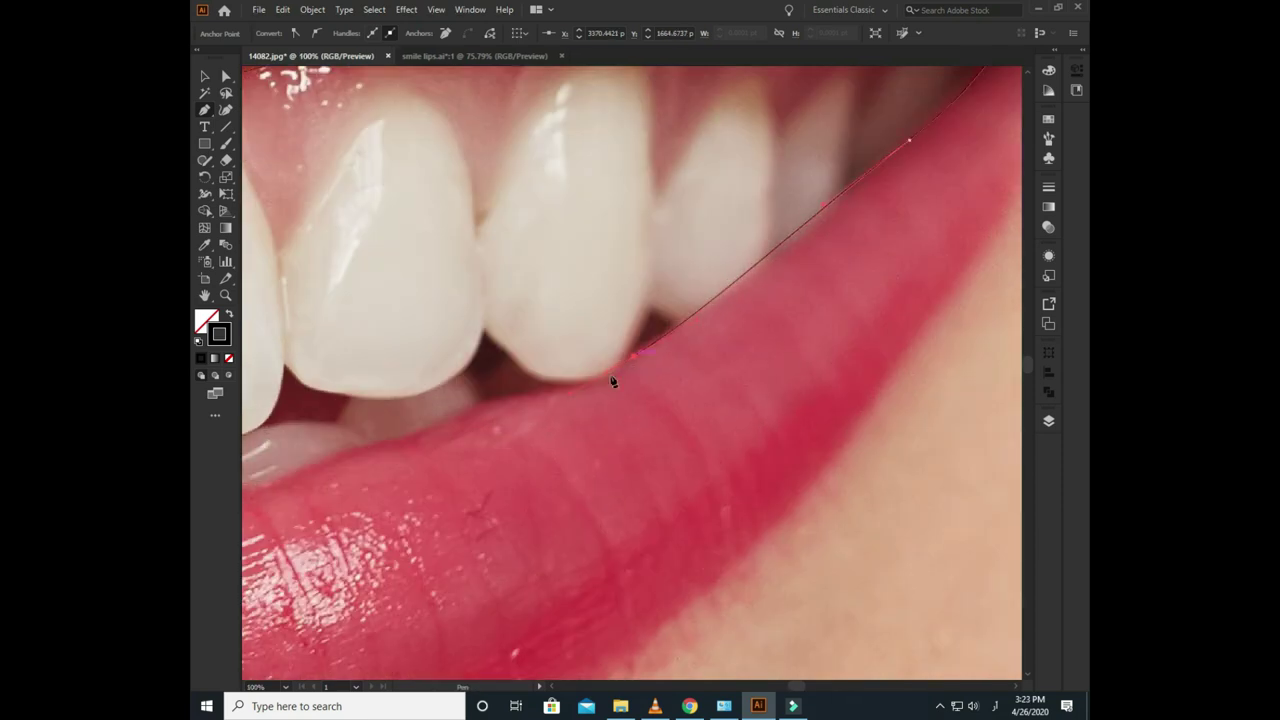
left_click(546, 384)
left_click_drag(533, 401, 609, 360)
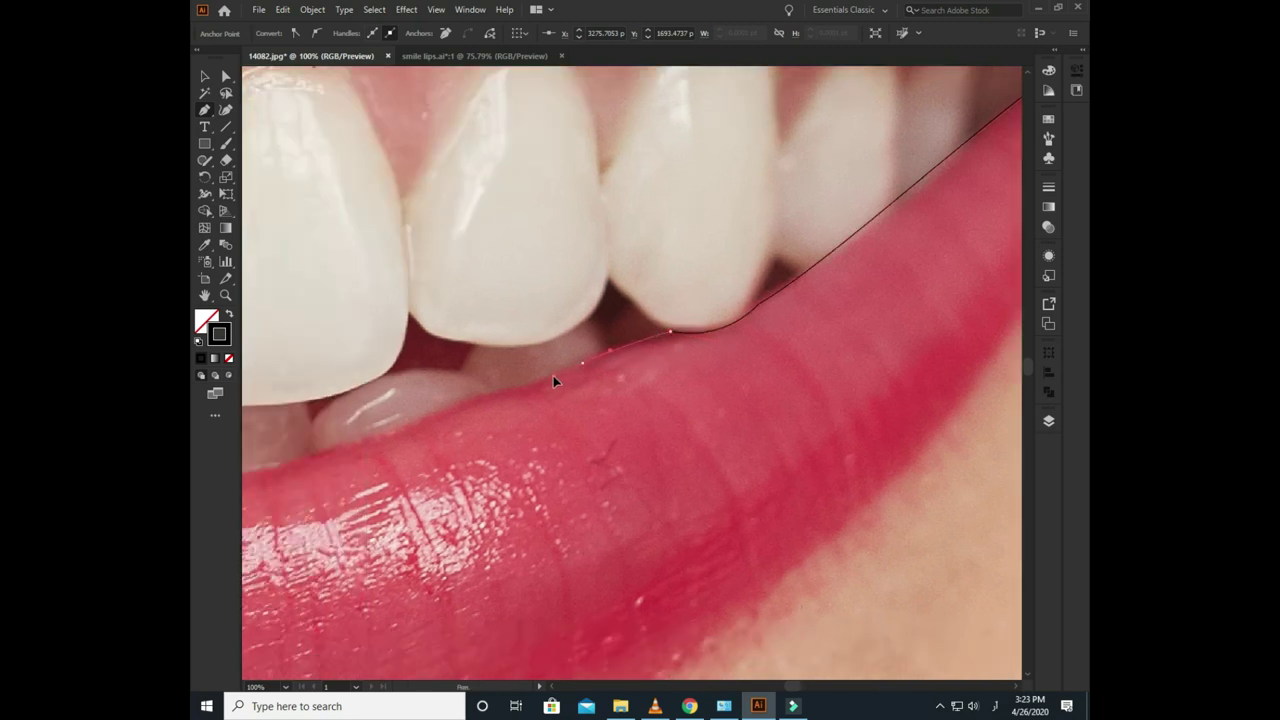
key("ctrl+plus")
key("ctrl+minus")
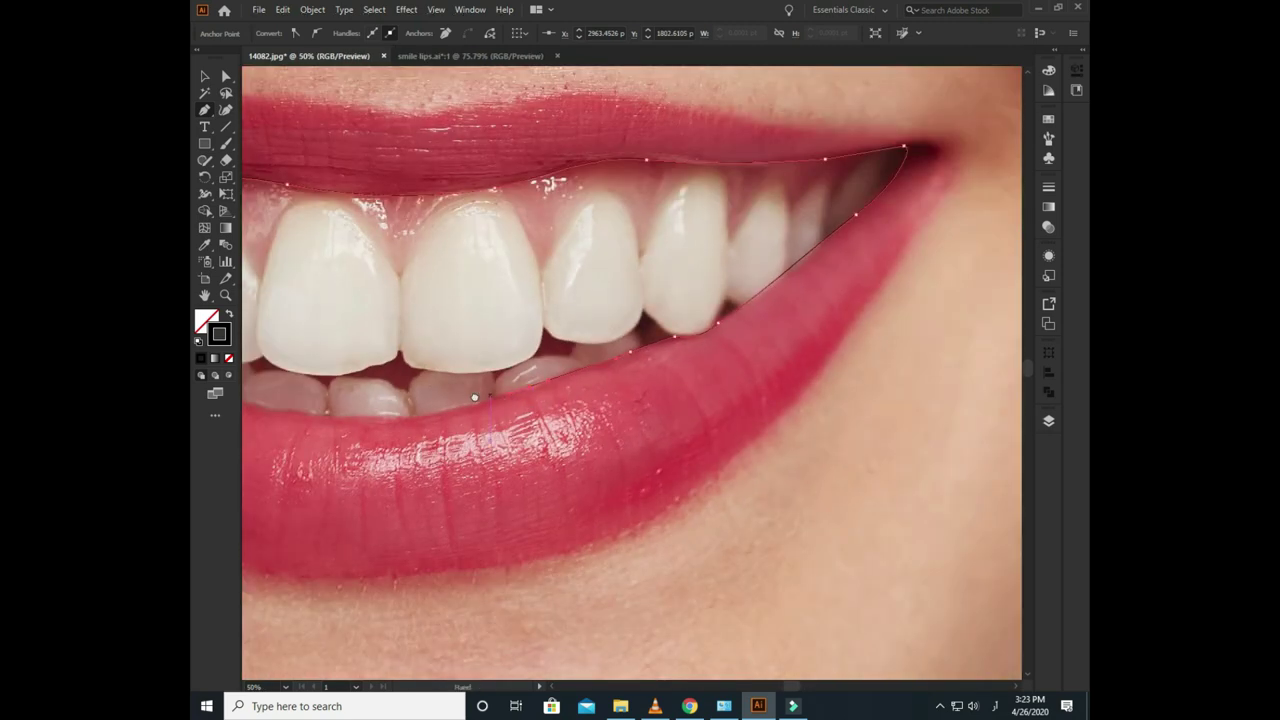
scroll(474, 424, "left", 5)
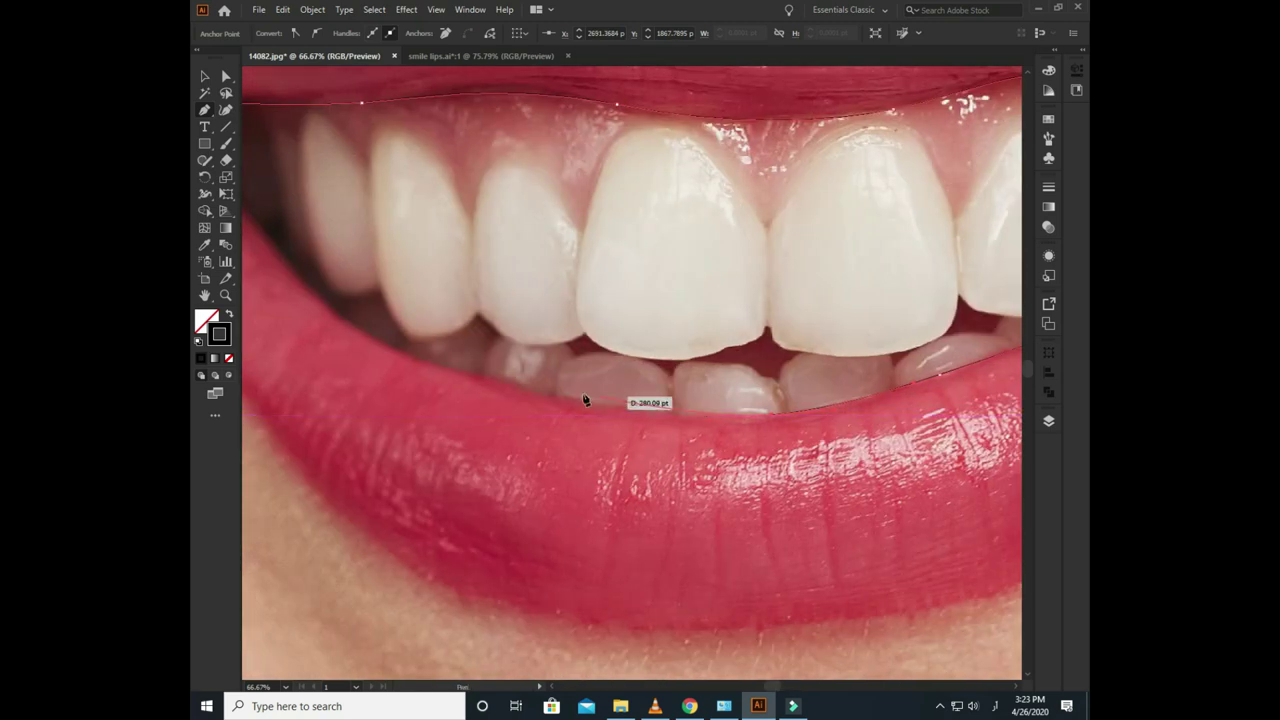
- Extend the outline along the lower lip to the left corner and close it at the start anchor
left_click_drag(460, 368, 589, 388)
scroll(589, 388, "left", 4)
left_click(531, 366)
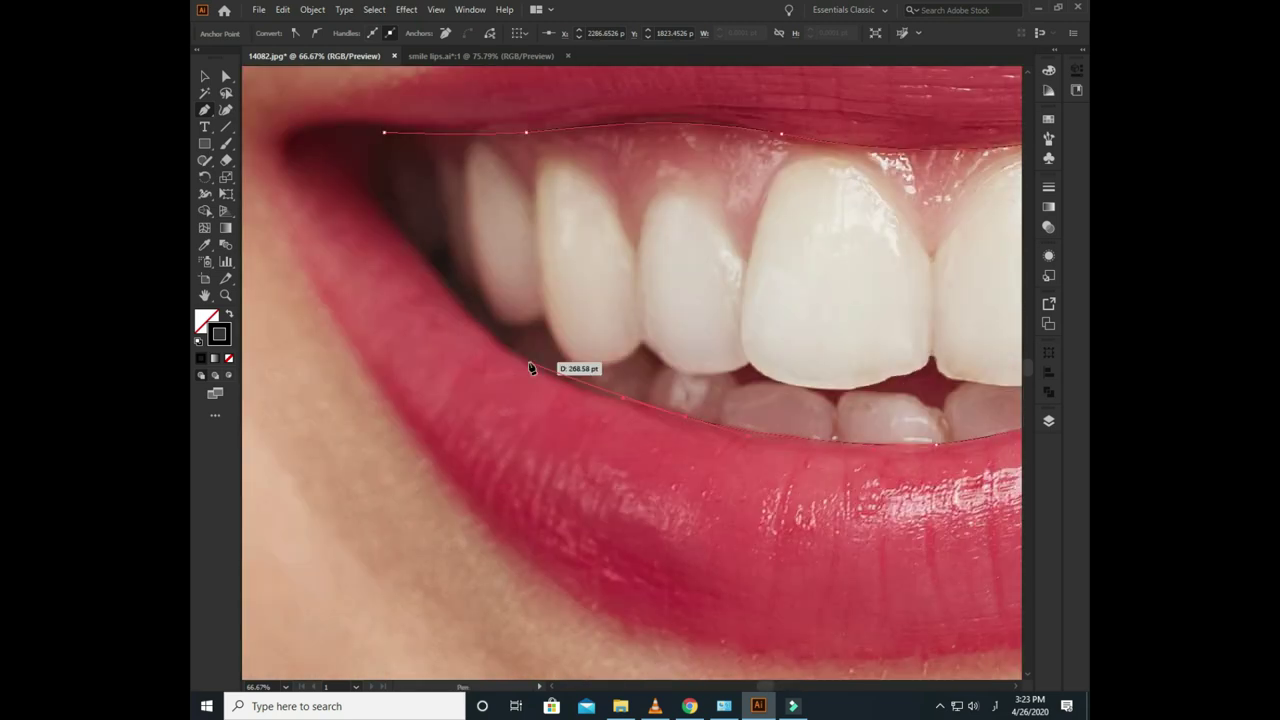
scroll(494, 343, "up", 3)
left_click(521, 405)
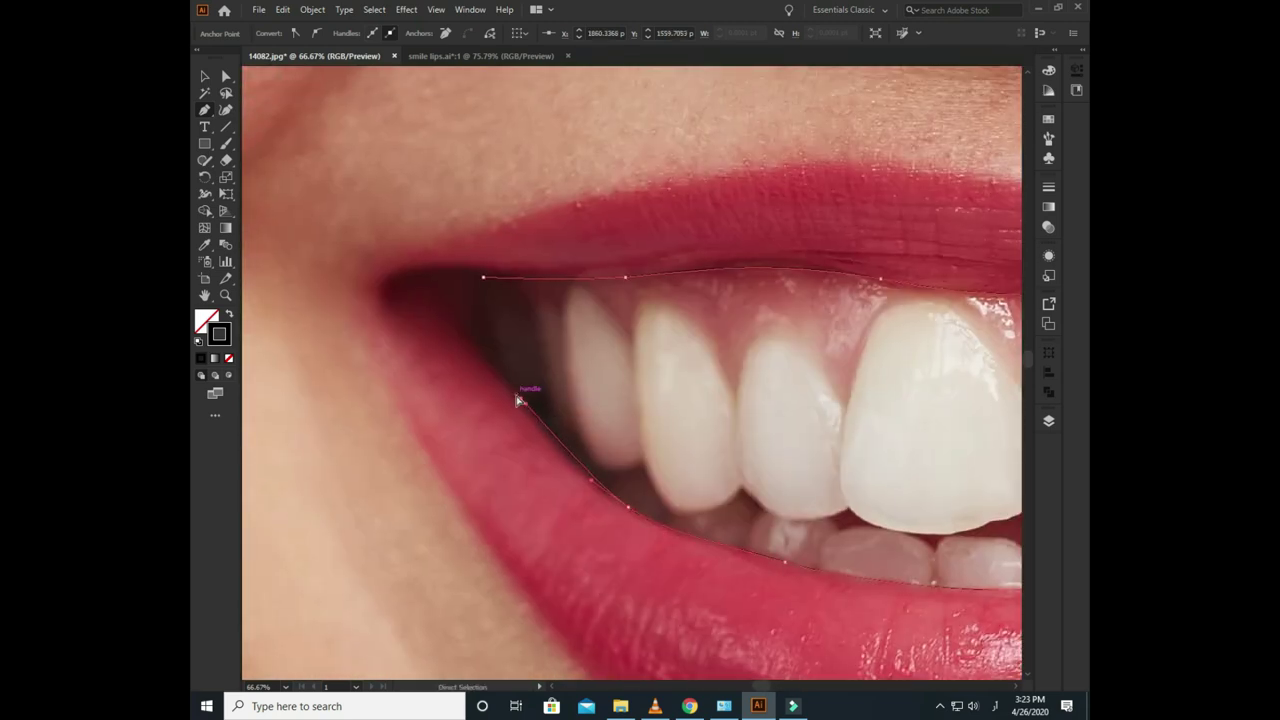
left_click(498, 372)
mouse_move(462, 337)
left_mouse_down()
mouse_move(467, 309)
mouse_move(627, 277)
left_mouse_up()
left_click(555, 287)
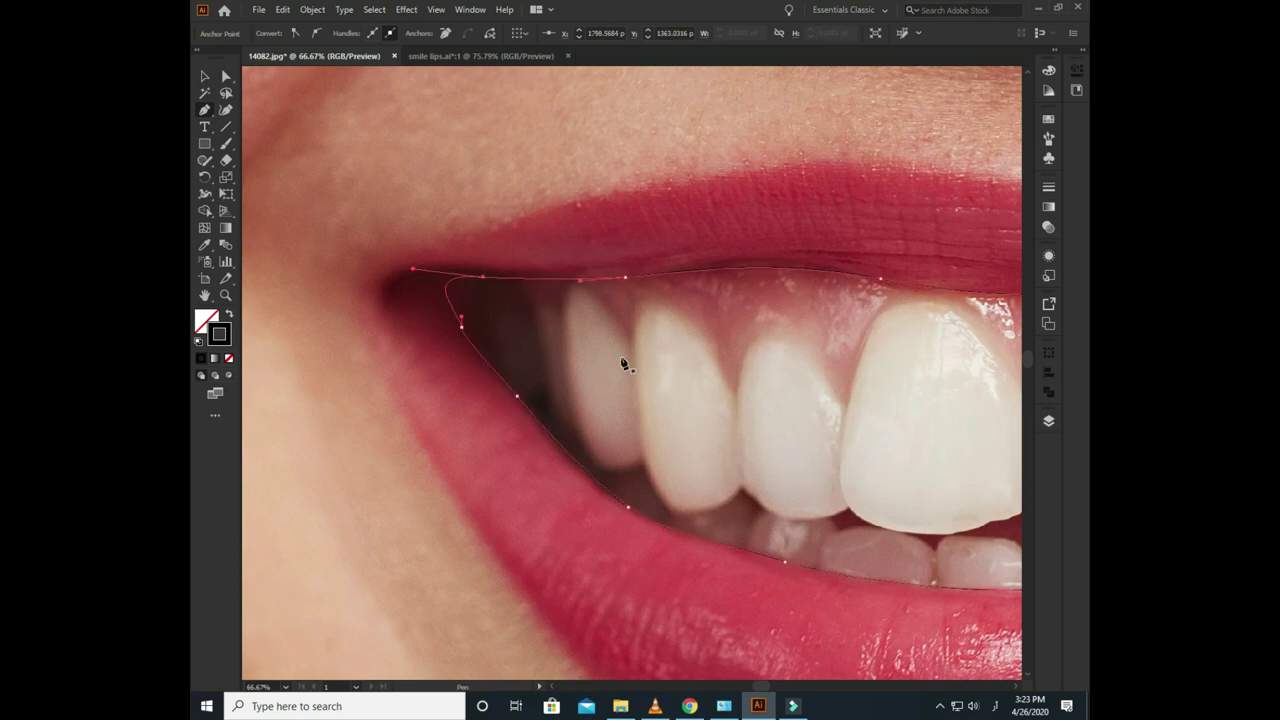
- Adjust the handle to reshape the outline's top-left corner curve
scroll(494, 323, "up", 1)
scroll(494, 323, "down", 1)
scroll(494, 323, "up", 1)
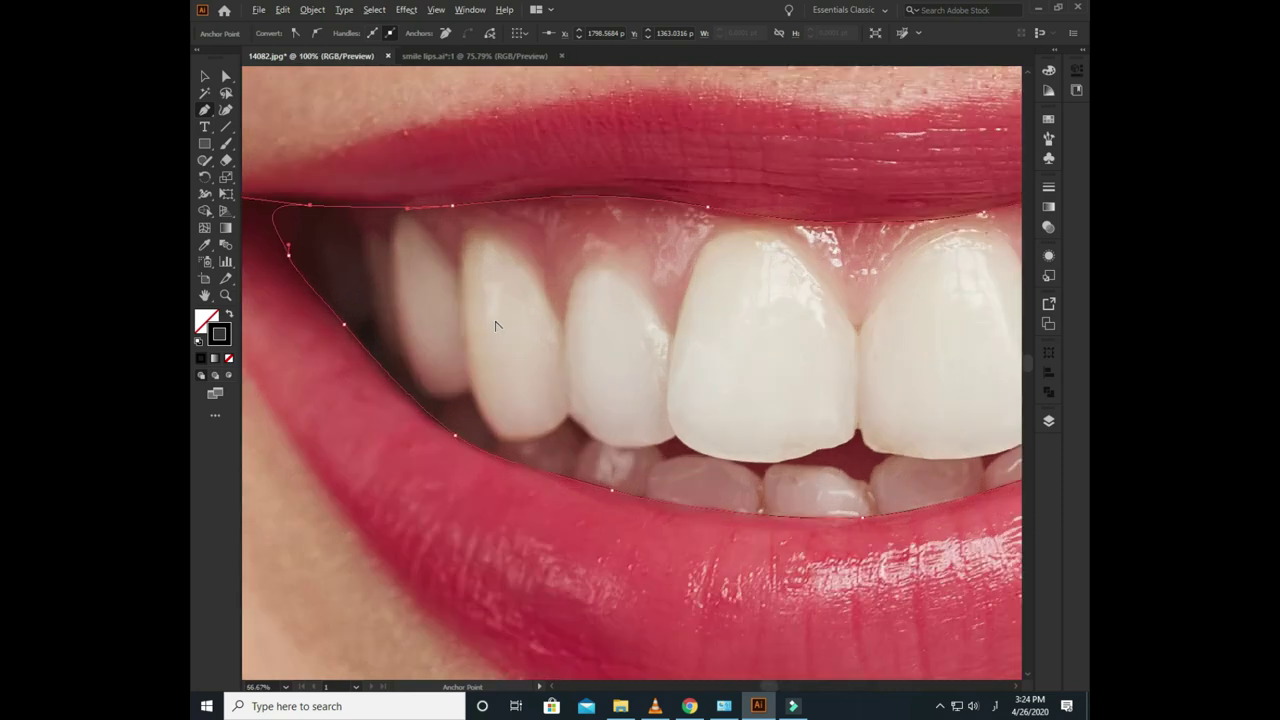
scroll(613, 356, "left", 2)
scroll(613, 356, "up", 1)
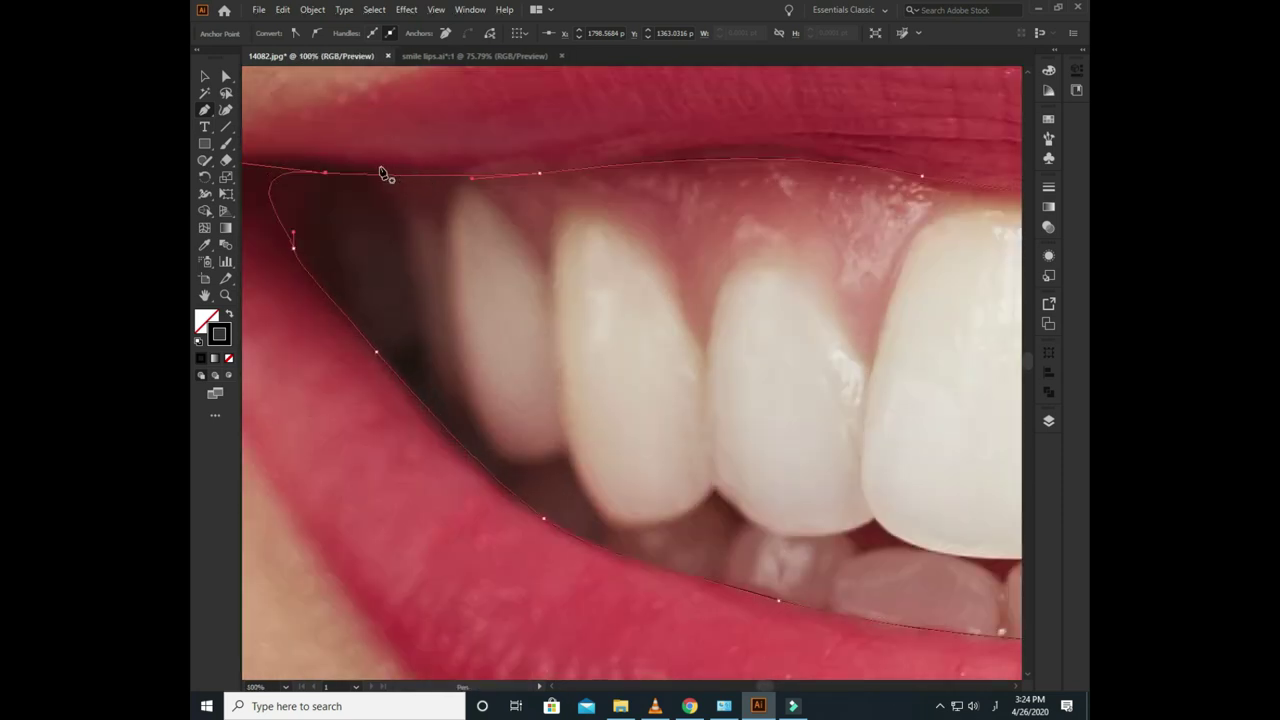
left_click_drag(383, 173, 466, 405)
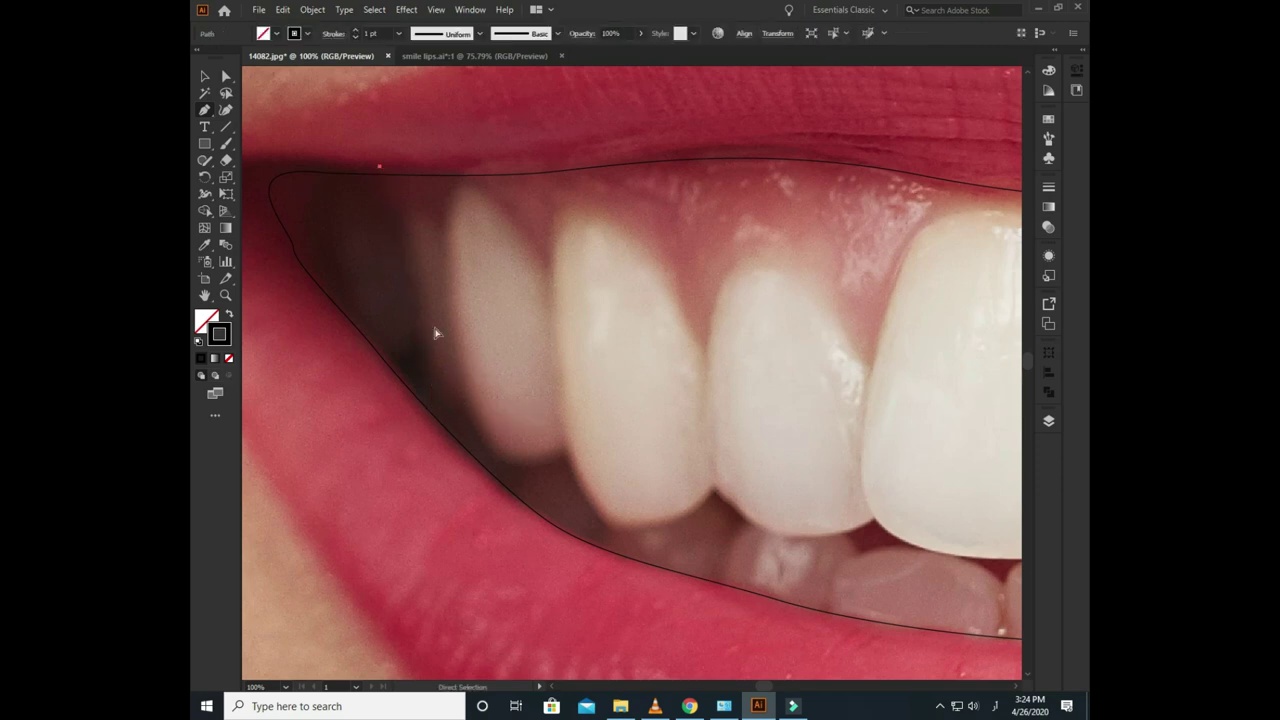
- Start the shadow path with curved anchors along the first upper tooth bottoms
mouse_move(392, 164)
left_mouse_down()
mouse_move(437, 397)
mouse_move(537, 357)
mouse_move(555, 327)
left_mouse_up()
scroll(500, 400, "down", 1)
scroll(500, 400, "right", 1)
left_click_drag(482, 381, 476, 386)
scroll(525, 424, "up", 1)
left_click_drag(525, 424, 550, 478)
left_click_drag(688, 418, 735, 355)
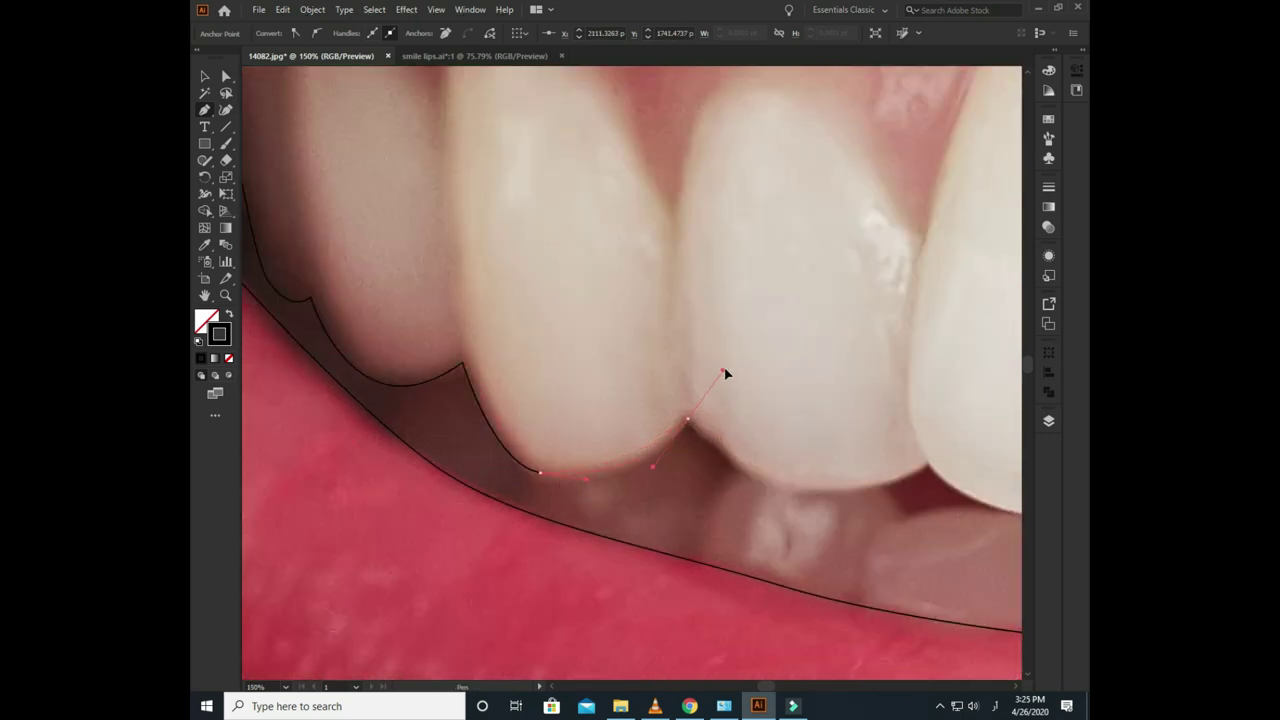
left_click_drag(674, 408, 596, 350)
left_click(770, 344)
- Trace under the front tooth edge to the gap between the front teeth
left_click_drag(811, 316, 345, 262)
left_click_drag(345, 262, 357, 269)
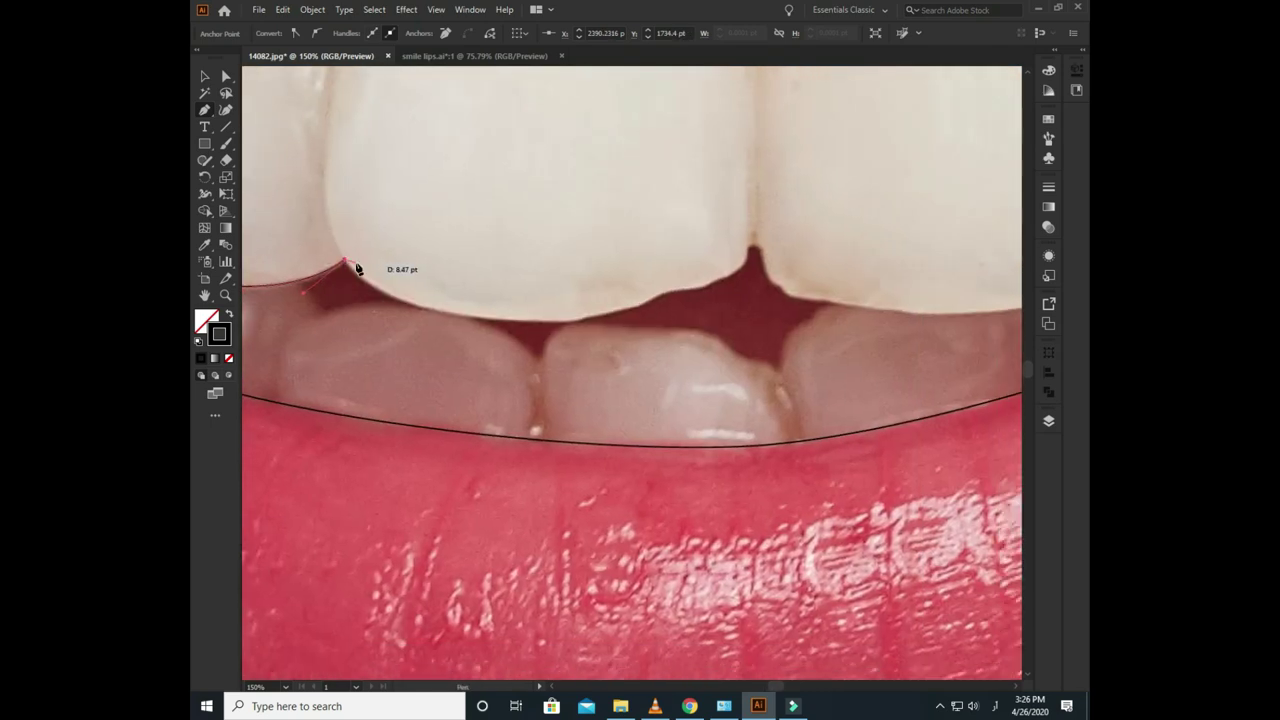
left_click_drag(517, 322, 593, 318)
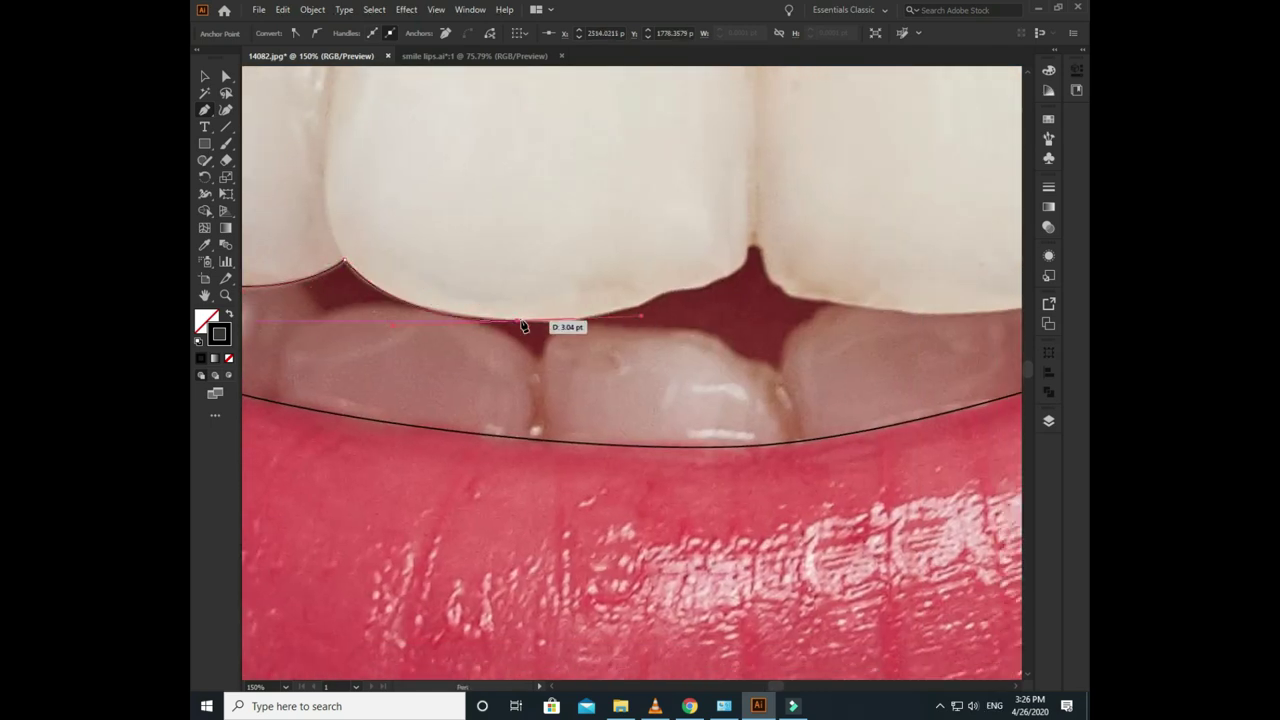
left_click(650, 298)
left_click_drag(677, 295, 706, 292)
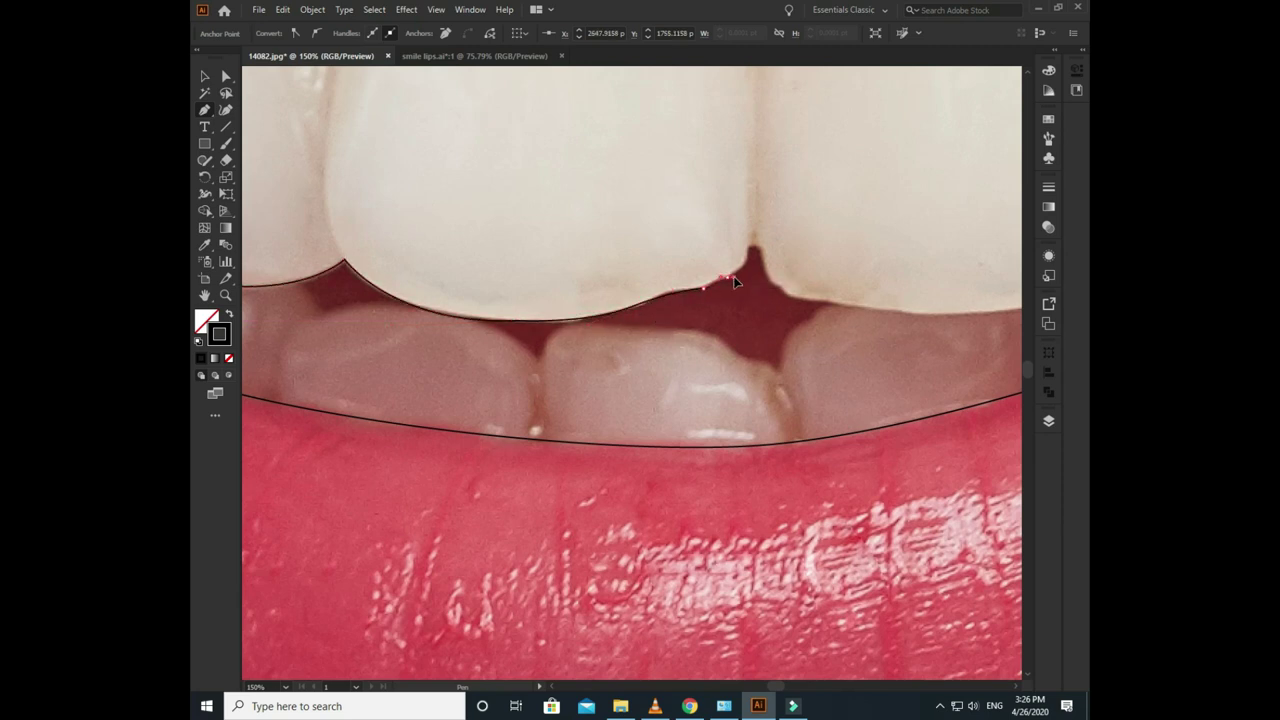
scroll(770, 258, "up", 1)
mouse_move(749, 239)
left_mouse_down()
mouse_move(744, 208)
mouse_move(773, 265)
left_mouse_up()
scroll(773, 265, "up", 1)
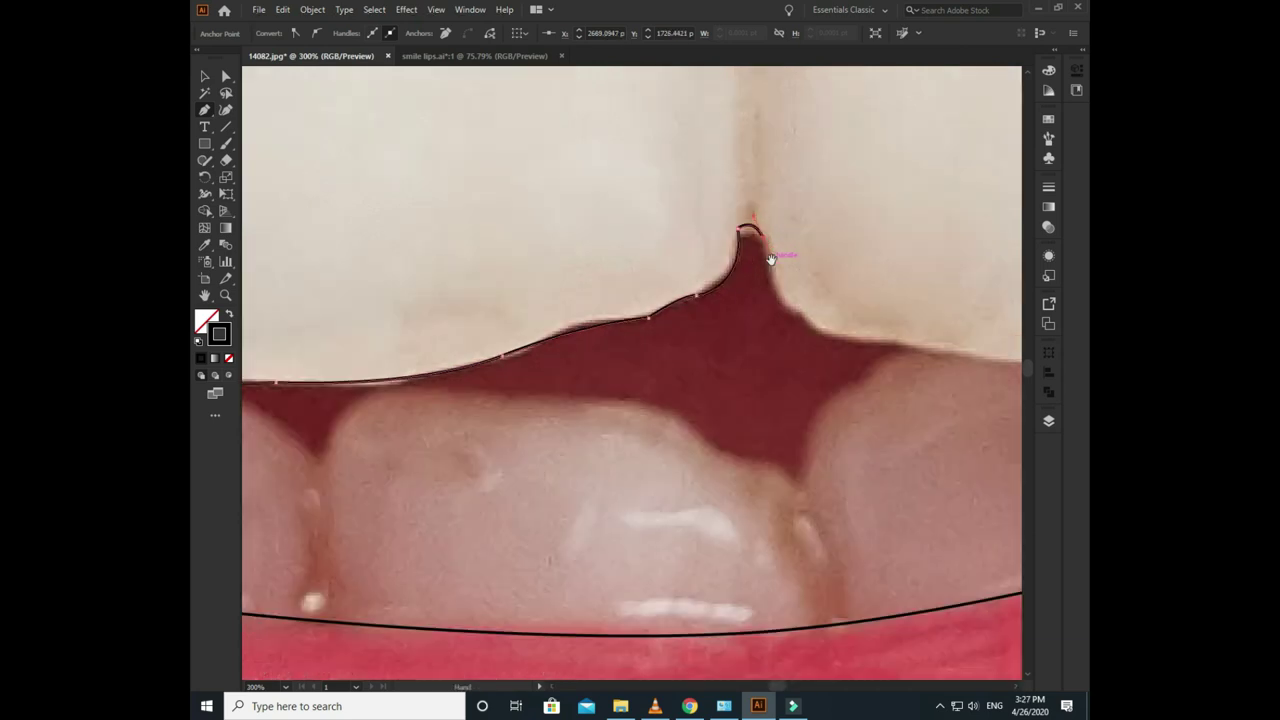
scroll(694, 314, "down", 1)
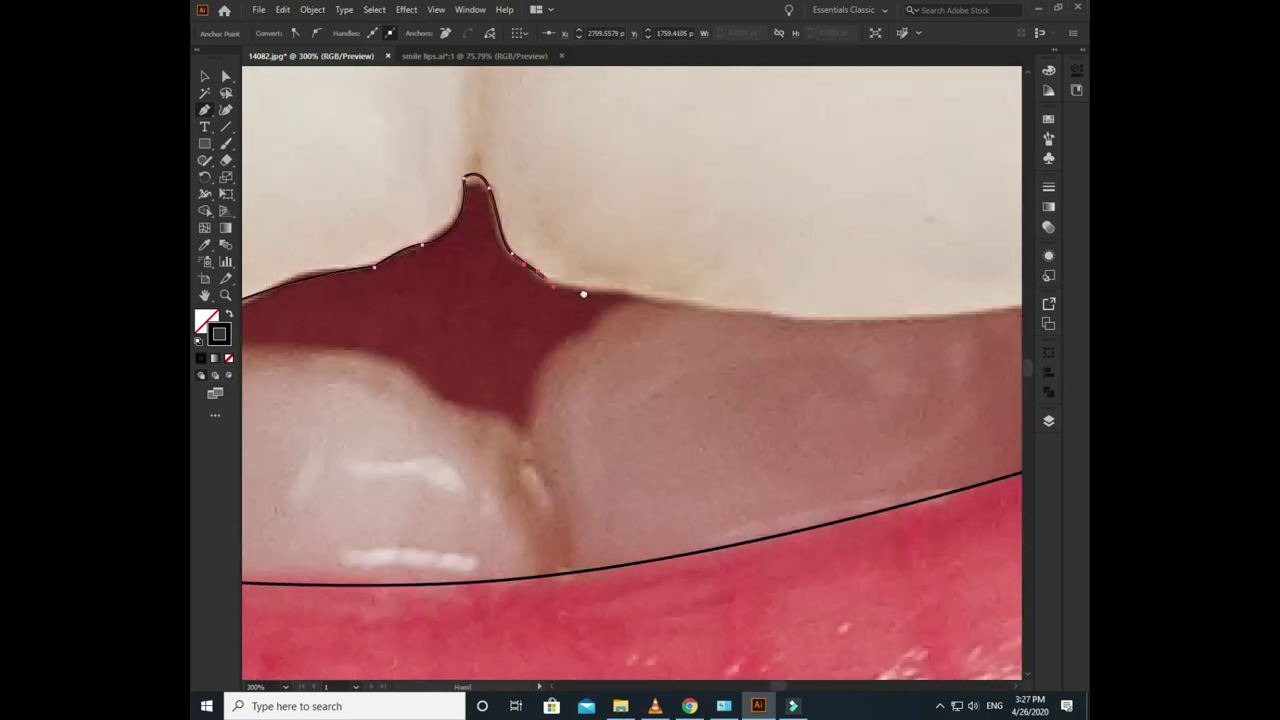
scroll(700, 314, "down", 1)
scroll(724, 314, "up", 1)
left_click_drag(736, 318, 563, 337)
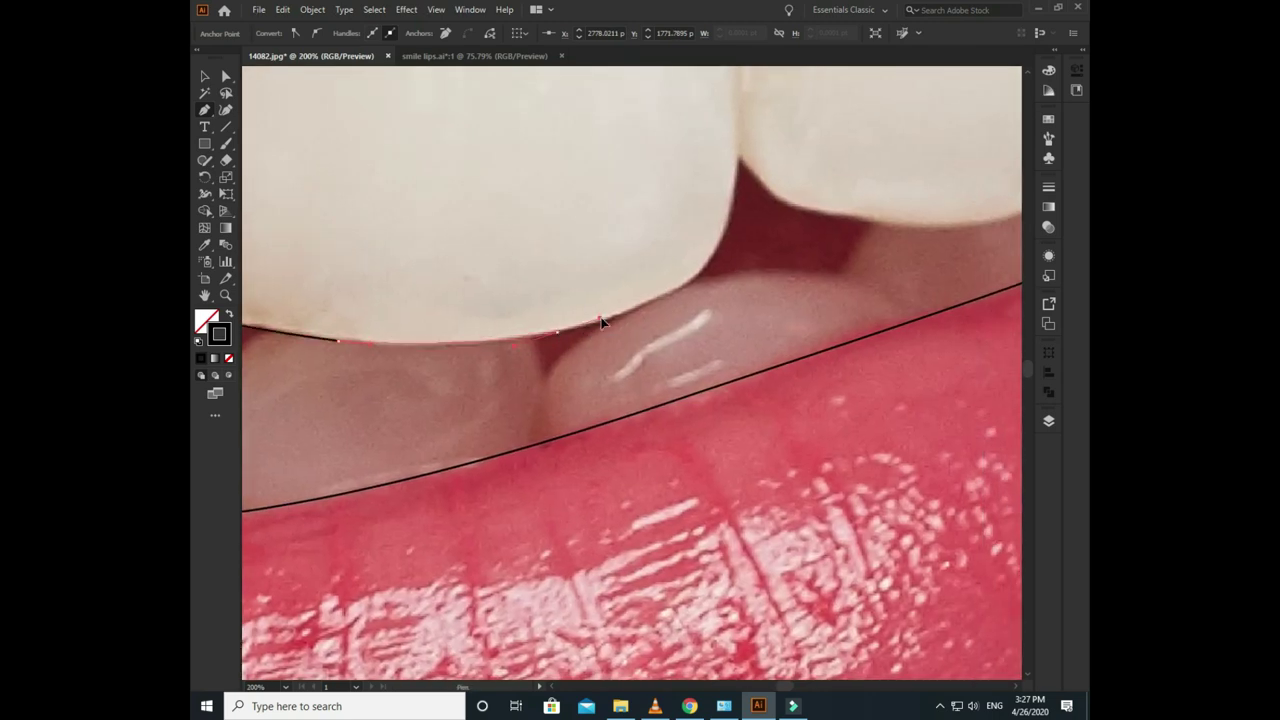
- Add anchors up the incisor edge and along the next tooth's lower edge
left_click_drag(717, 243, 582, 373)
left_click(580, 357)
left_click(604, 312)
left_click(598, 270)
left_click(606, 184)
left_click_drag(601, 271, 450, 233)
left_click(553, 265)
mouse_move(663, 300)
left_mouse_down()
mouse_move(631, 320)
mouse_move(426, 344)
left_mouse_up()
left_click_drag(405, 352, 578, 337)
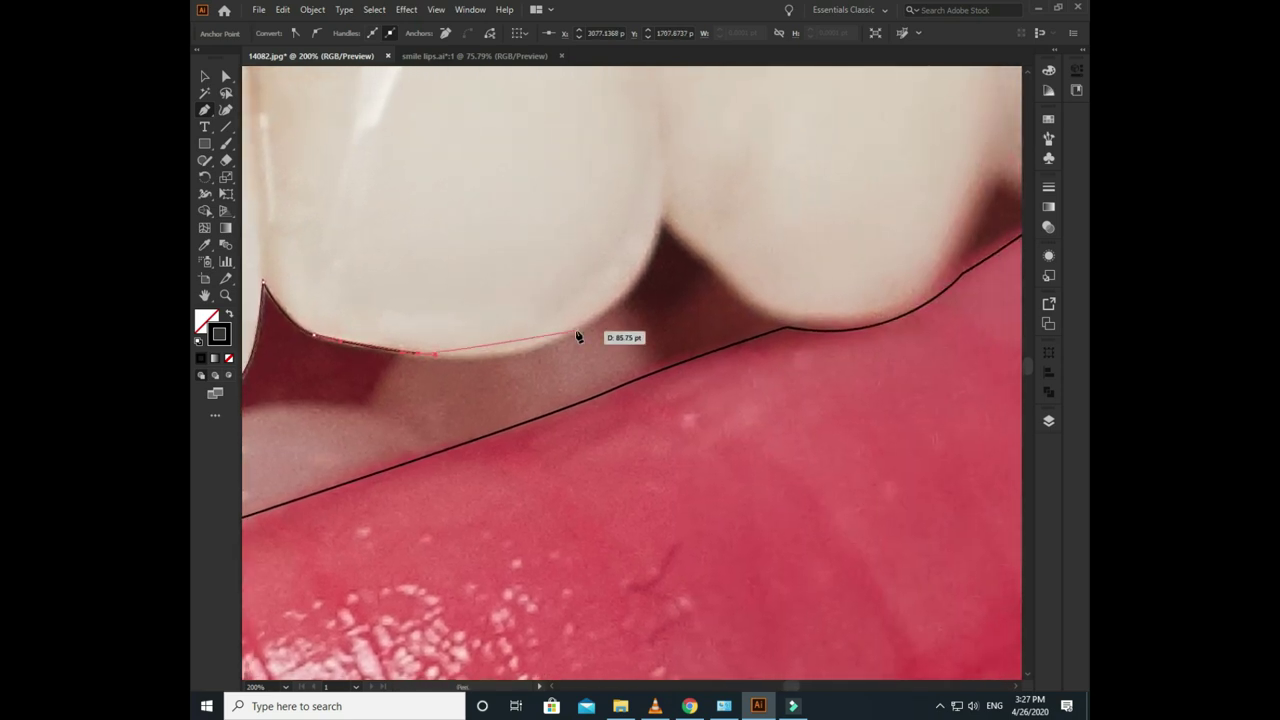
- Continue the path across the remaining tooth bottoms and gaps
left_click_drag(657, 243, 597, 327)
left_click_drag(601, 300, 600, 263)
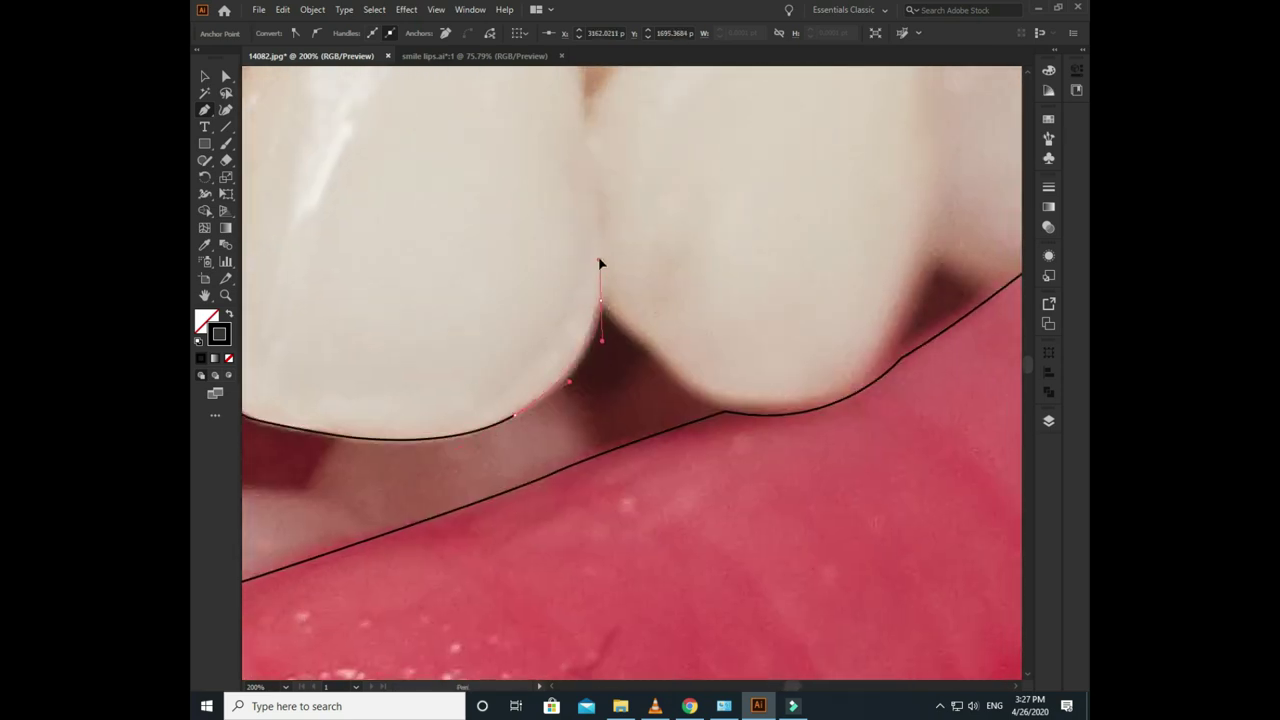
left_click_drag(638, 347, 508, 280)
mouse_move(598, 348)
left_mouse_down()
mouse_move(605, 357)
mouse_move(533, 430)
left_mouse_up()
left_click_drag(663, 343, 597, 423)
left_click_drag(563, 466, 598, 310)
left_click(600, 347)
left_click(664, 398)
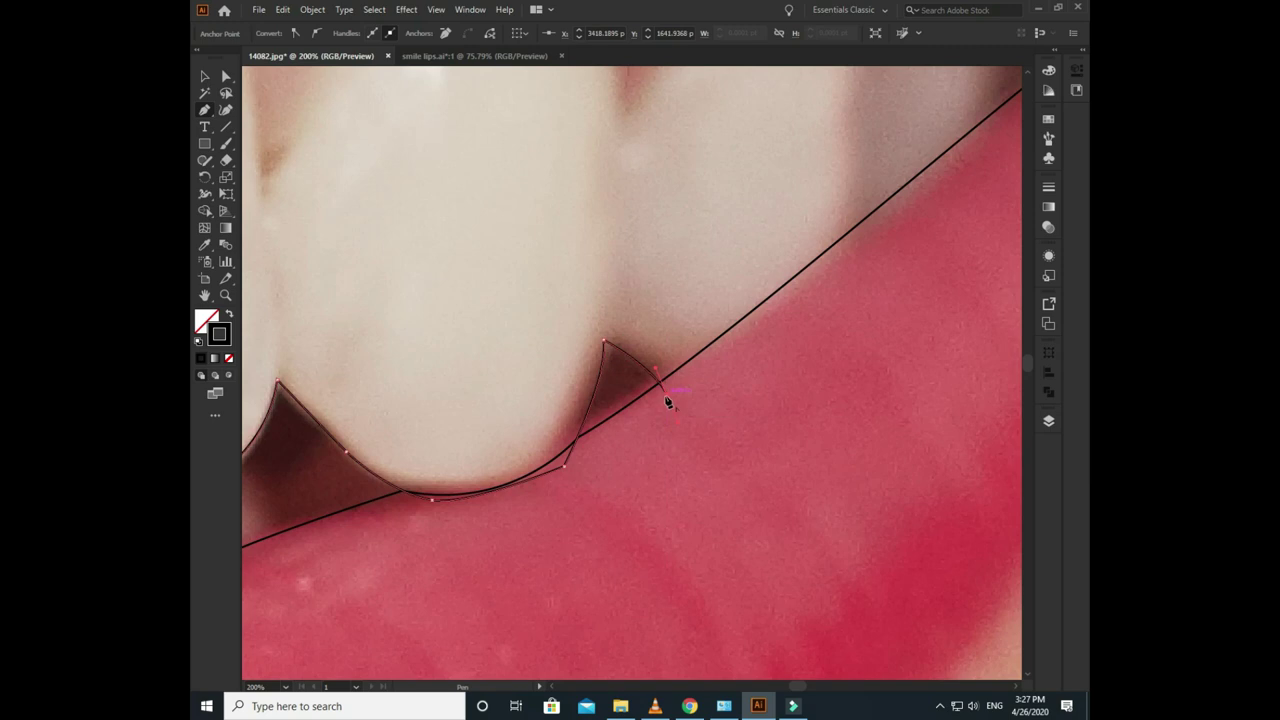
left_click_drag(683, 397, 415, 457)
scroll(500, 391, "down", 2)
scroll(500, 380, "up", 2)
- Curve the path along the lower lip edge and up to the upper lip
left_click_drag(500, 378, 505, 362)
scroll(580, 352, "down", 1)
scroll(614, 364, "down", 1)
left_click_drag(604, 428, 617, 362)
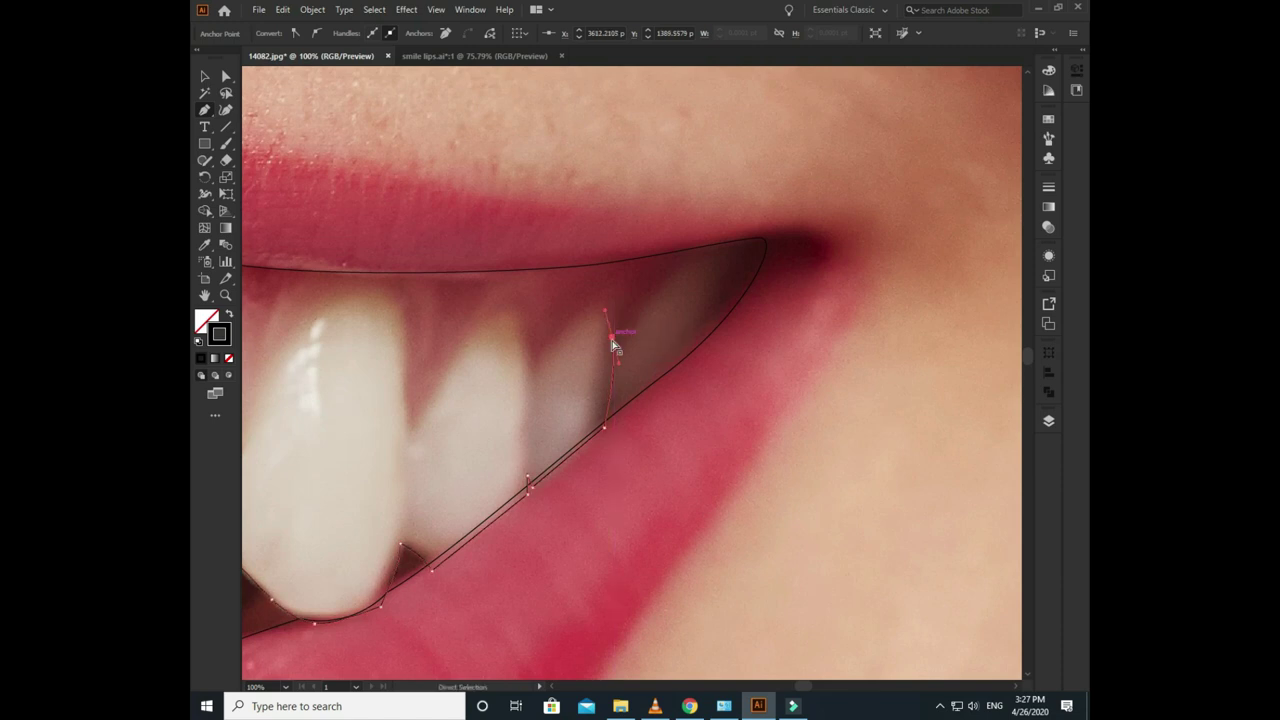
mouse_move(660, 237)
left_mouse_down()
mouse_move(657, 218)
mouse_move(408, 288)
left_mouse_up()
scroll(606, 211, "down", 1)
scroll(514, 211, "down", 1)
scroll(606, 211, "down", 1)
- Close the under-teeth shadow shape and paste a copy in front of it
left_click(402, 289)
left_click(205, 77)
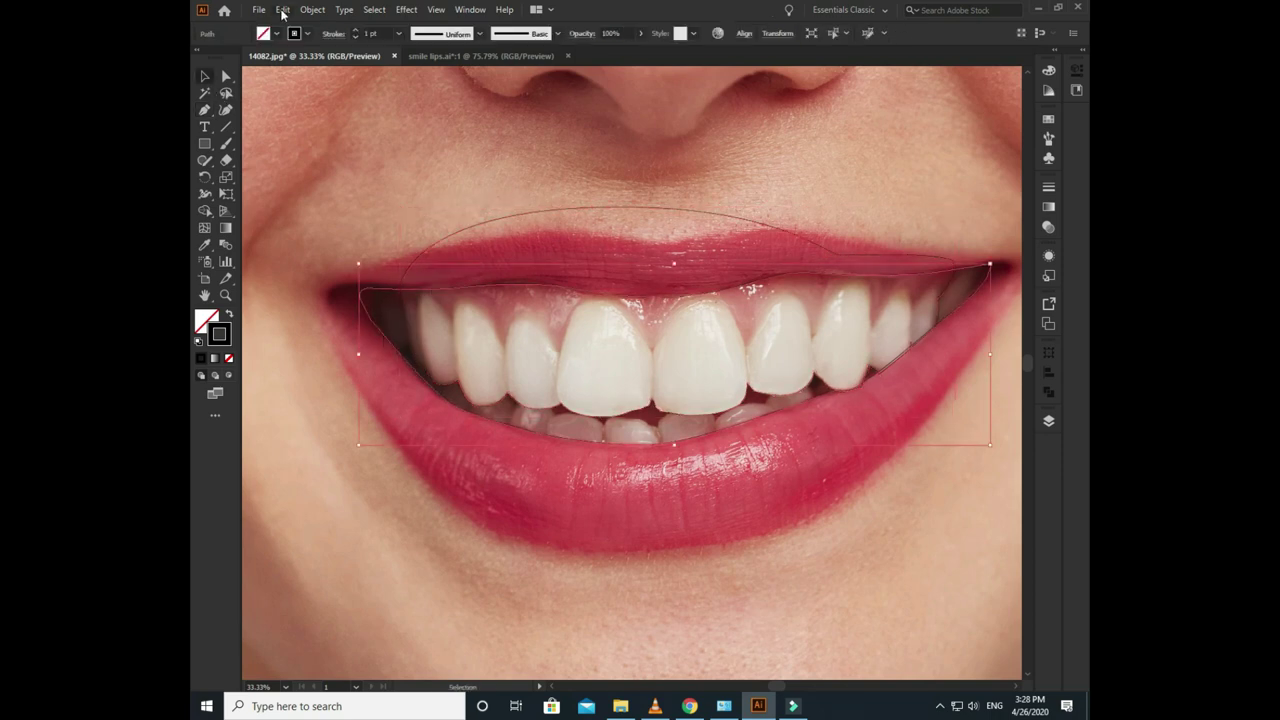
left_click(282, 9)
left_click(305, 77)
left_click(282, 9)
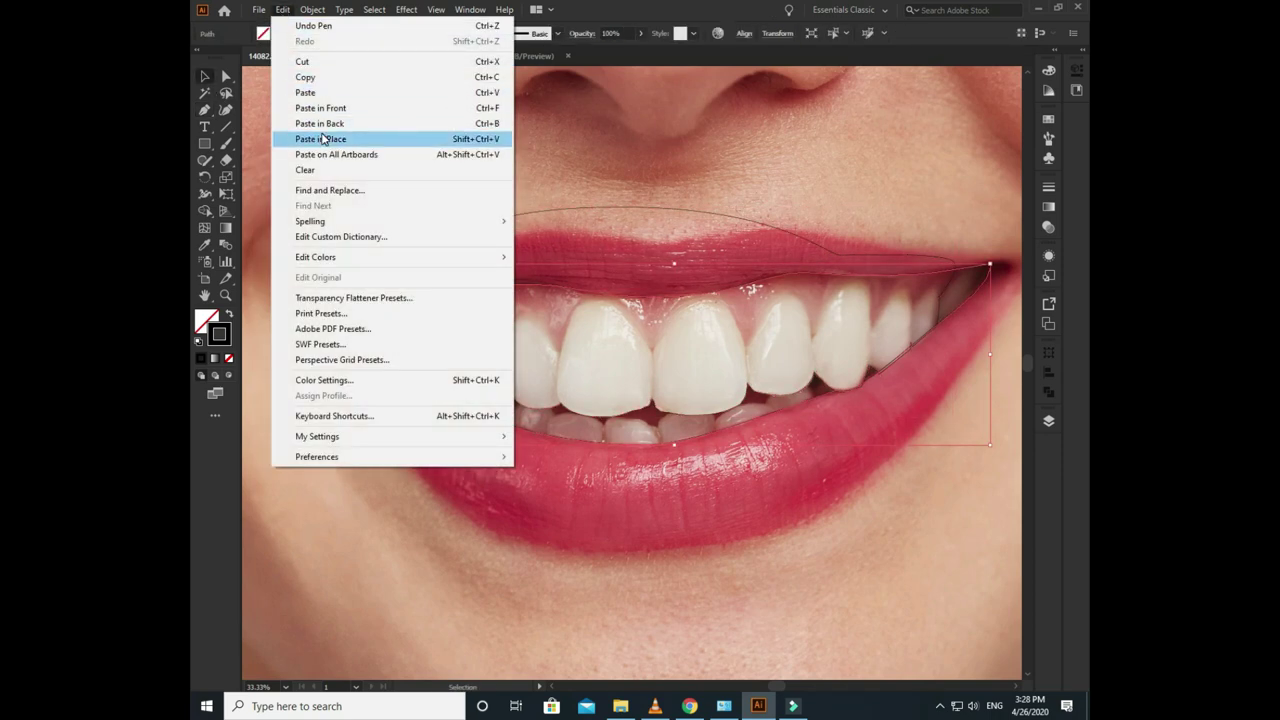
left_click(320, 108)
- Subtract the upper lip outline from the copy using Pathfinder Minus Front
left_click(473, 228, "shift")
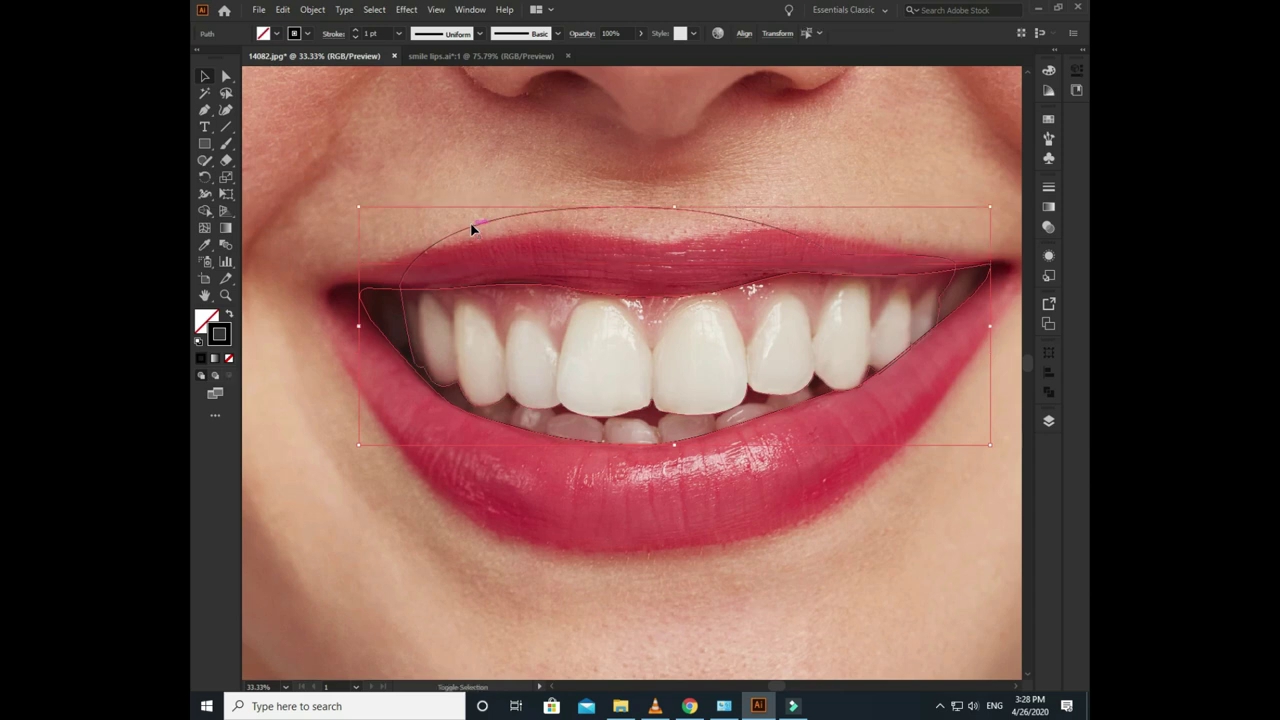
left_click(1043, 391)
left_click(910, 384)
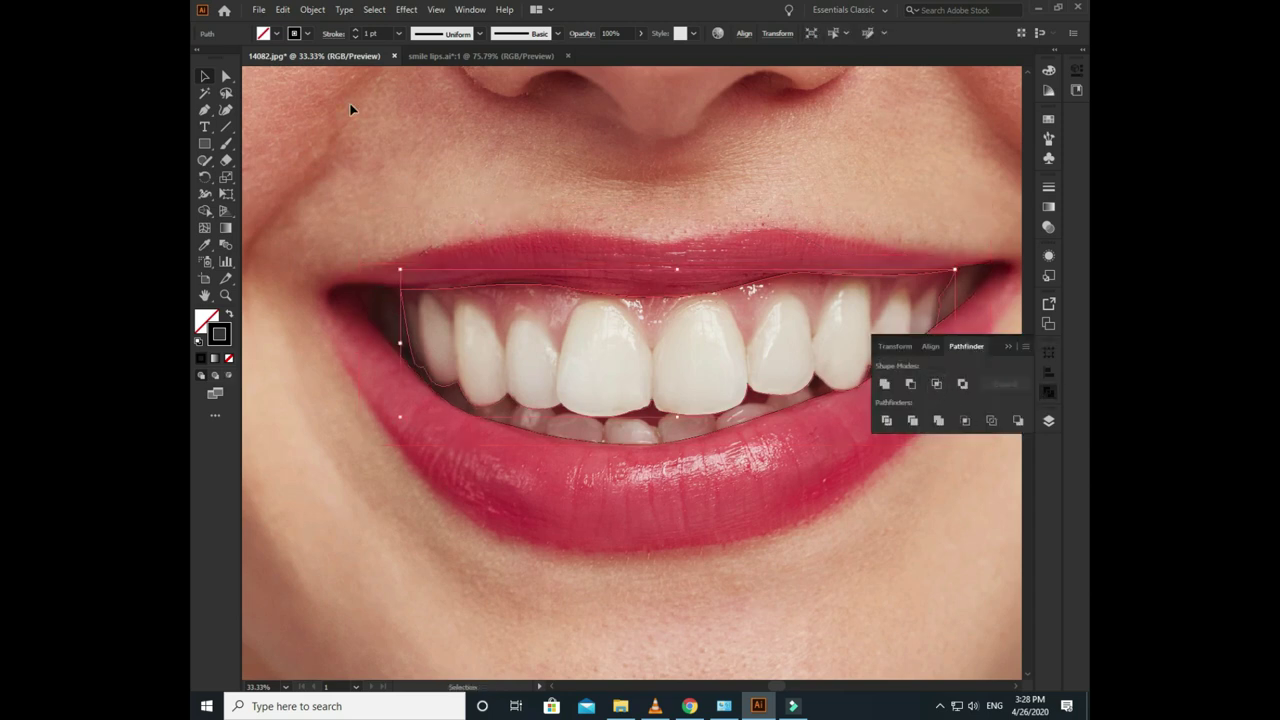
scroll(350, 110, "down", 3)
left_click(225, 110)
- Start a gum-line path at the left mouth corner over the first tooth top
key("p")
scroll(330, 200, "up", 2)
left_click(326, 219)
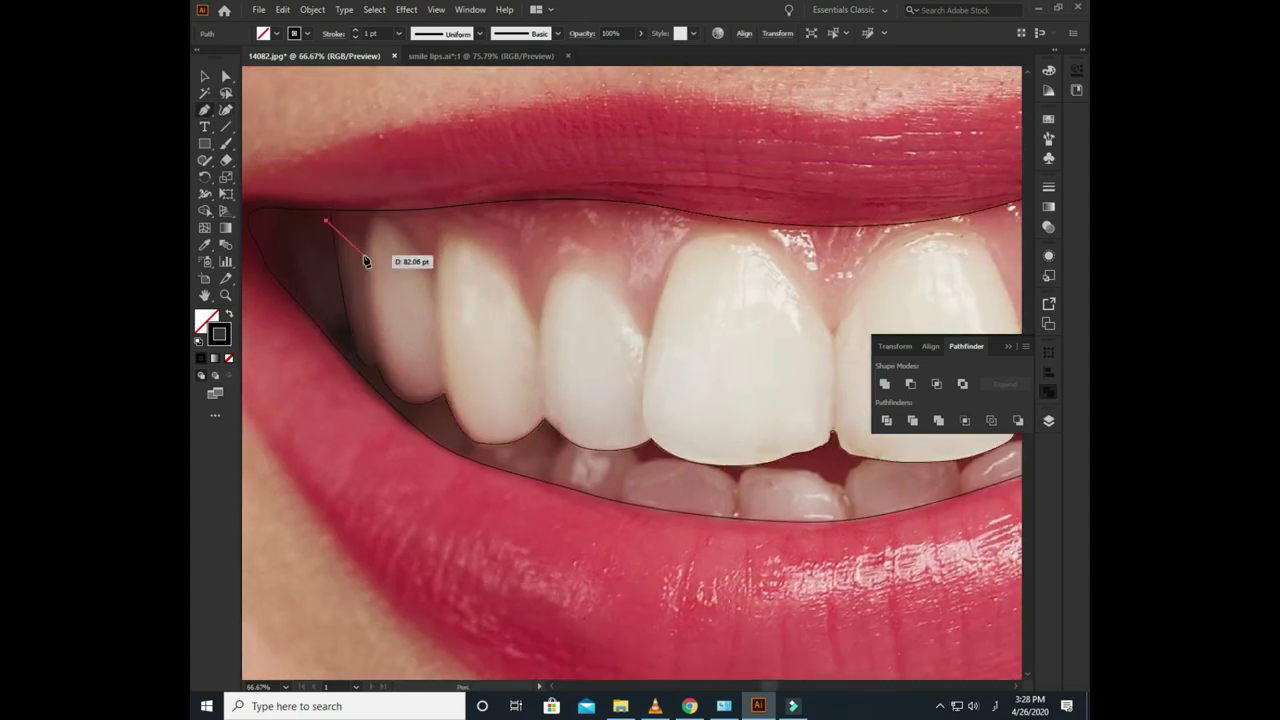
left_click_drag(368, 268, 409, 179)
scroll(368, 262, "up", 2)
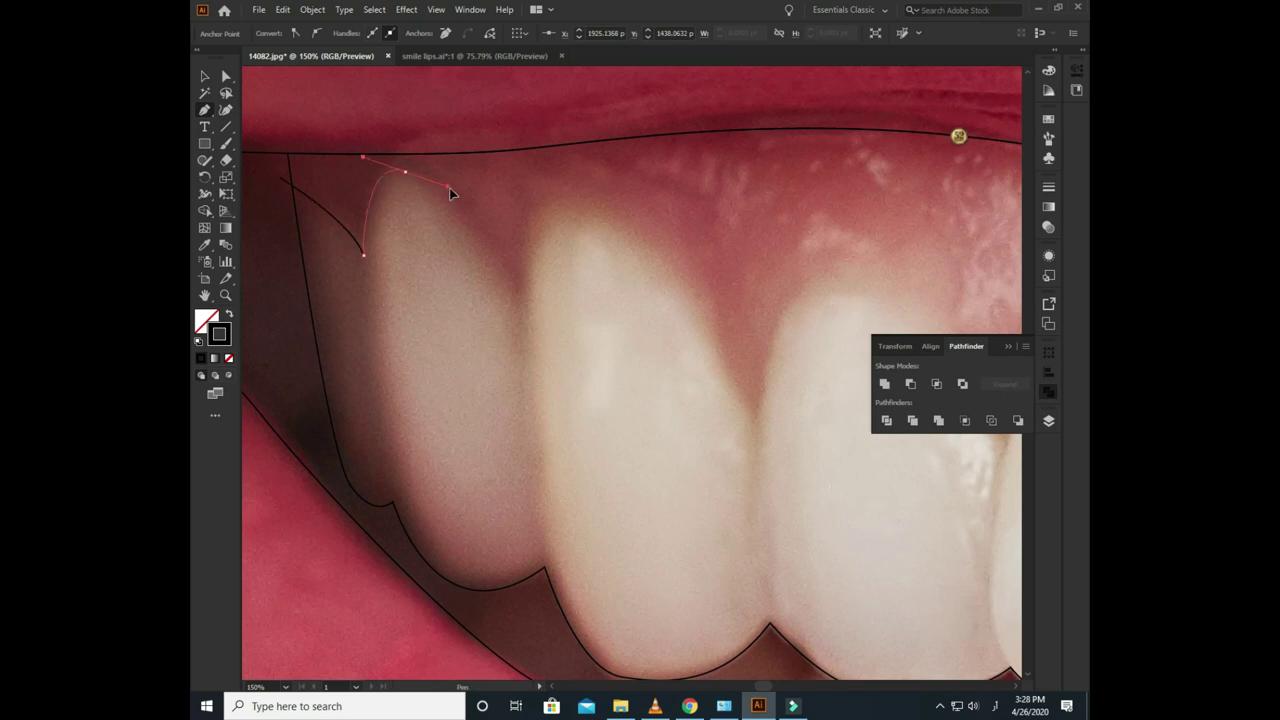
left_click(524, 302)
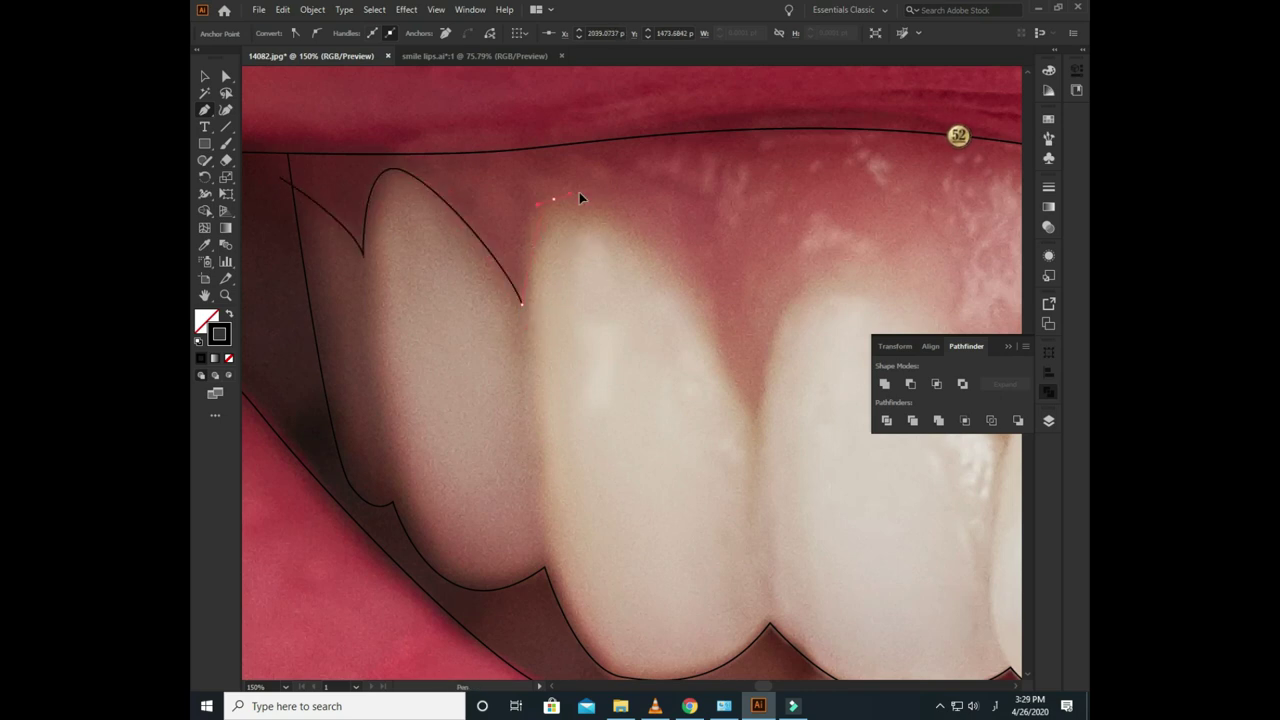
left_click_drag(720, 356, 537, 306)
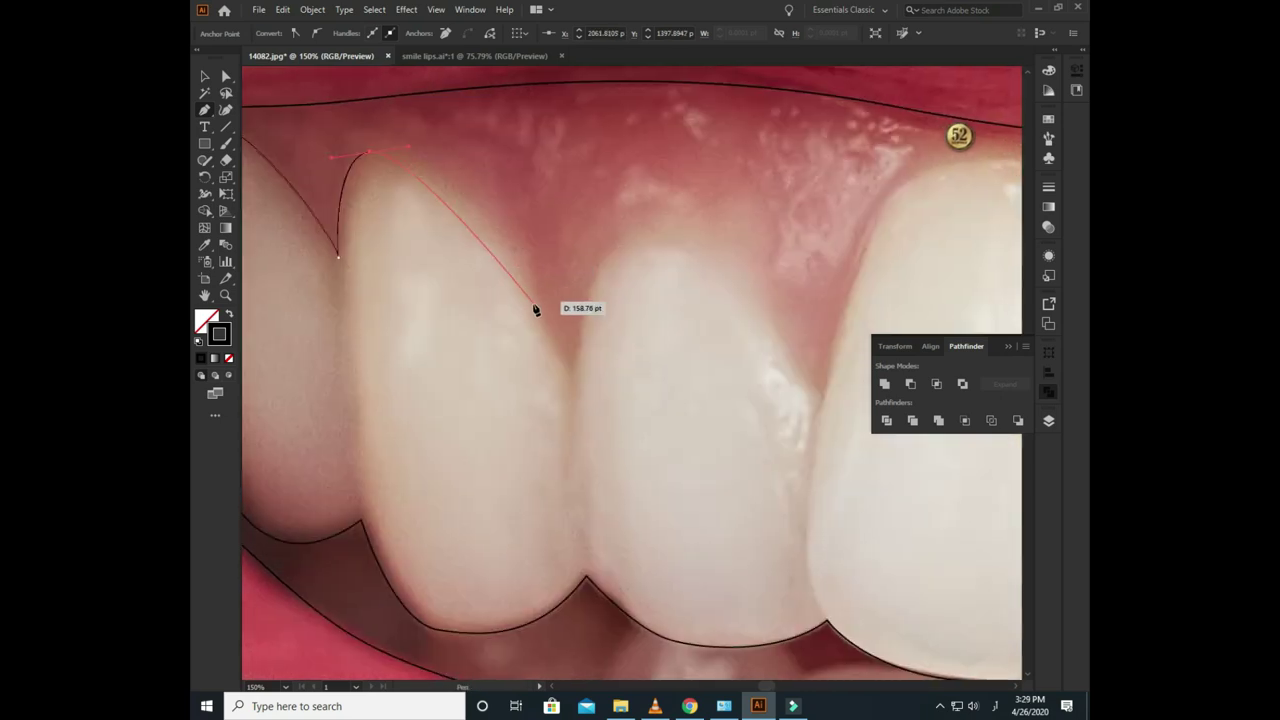
left_click(566, 370)
- Continue the gum line over the next tooth tops and down into their gaps
left_click_drag(571, 371, 527, 425)
left_click_drag(575, 300, 612, 288)
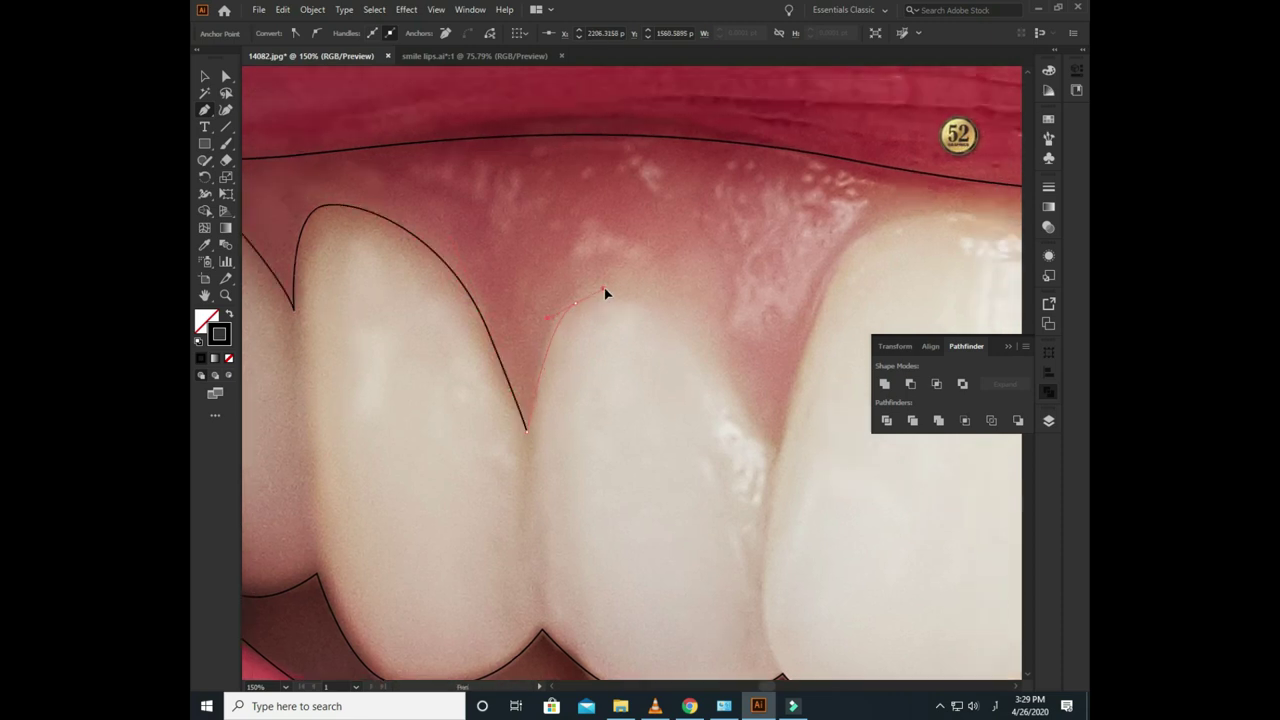
left_click(697, 320)
left_click_drag(720, 363, 614, 343)
left_click(622, 352)
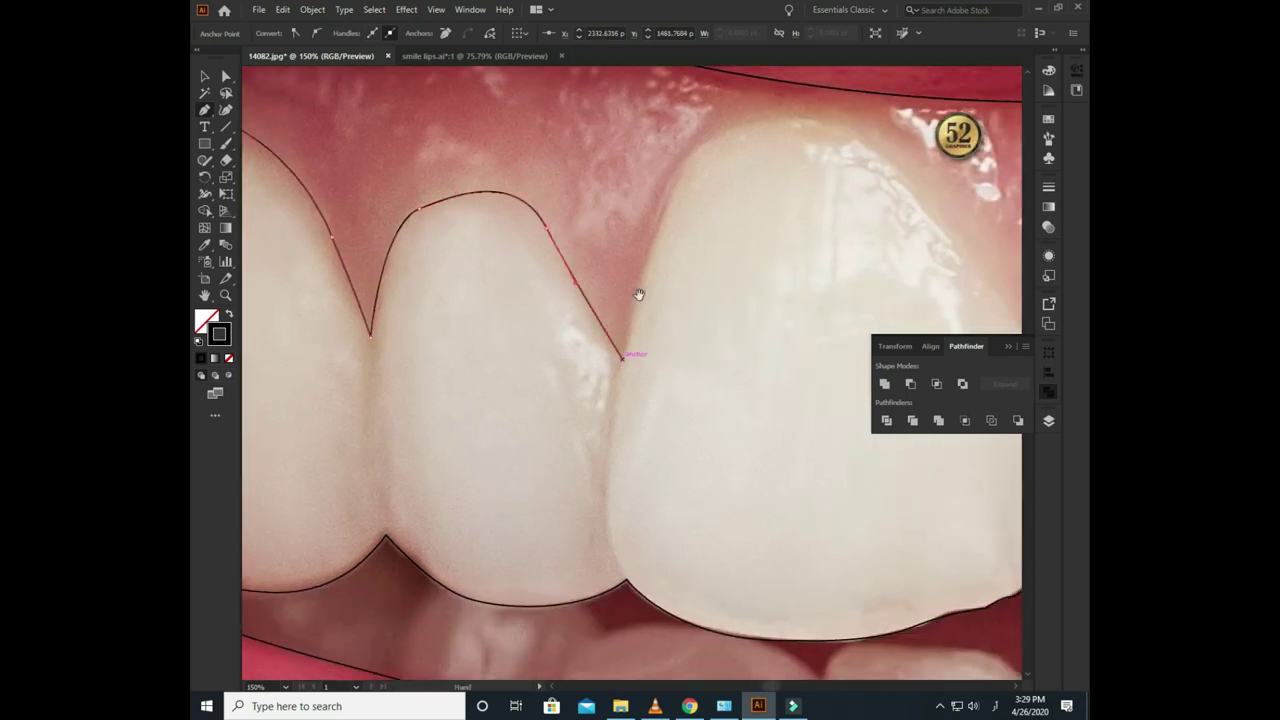
left_click_drag(634, 294, 600, 284)
left_click(777, 243)
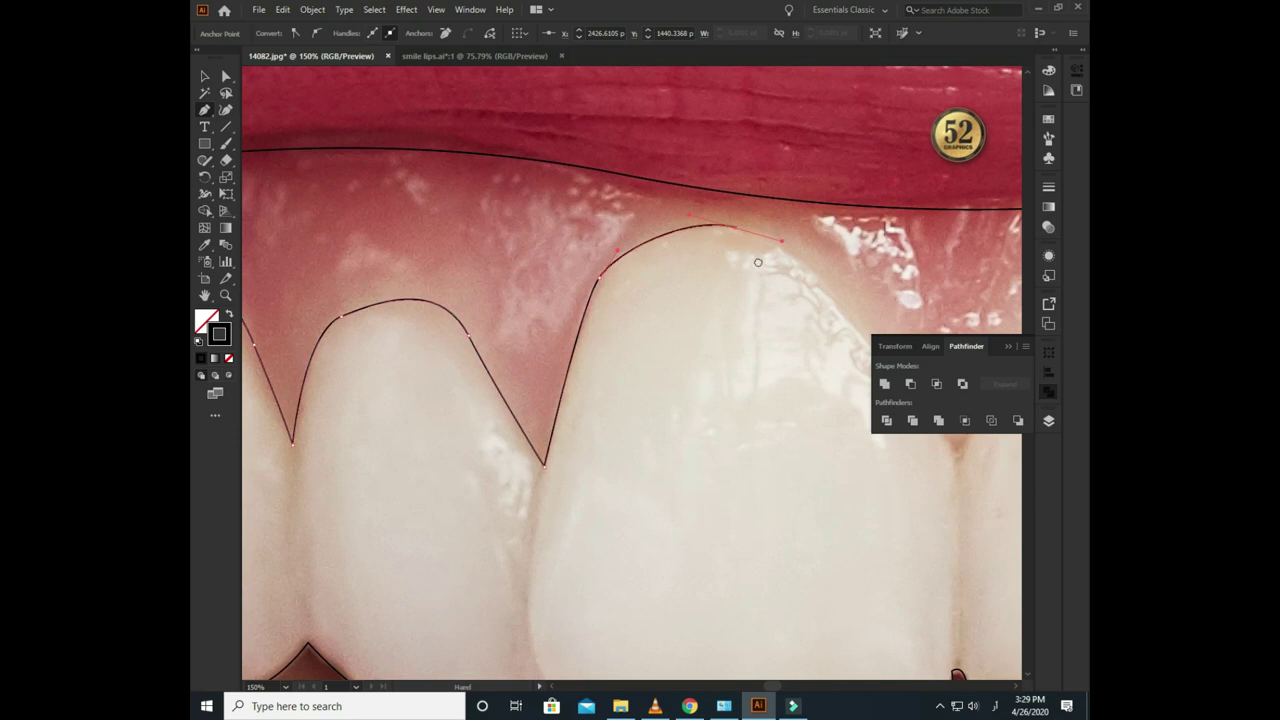
left_click_drag(857, 328, 497, 273)
left_click(594, 398)
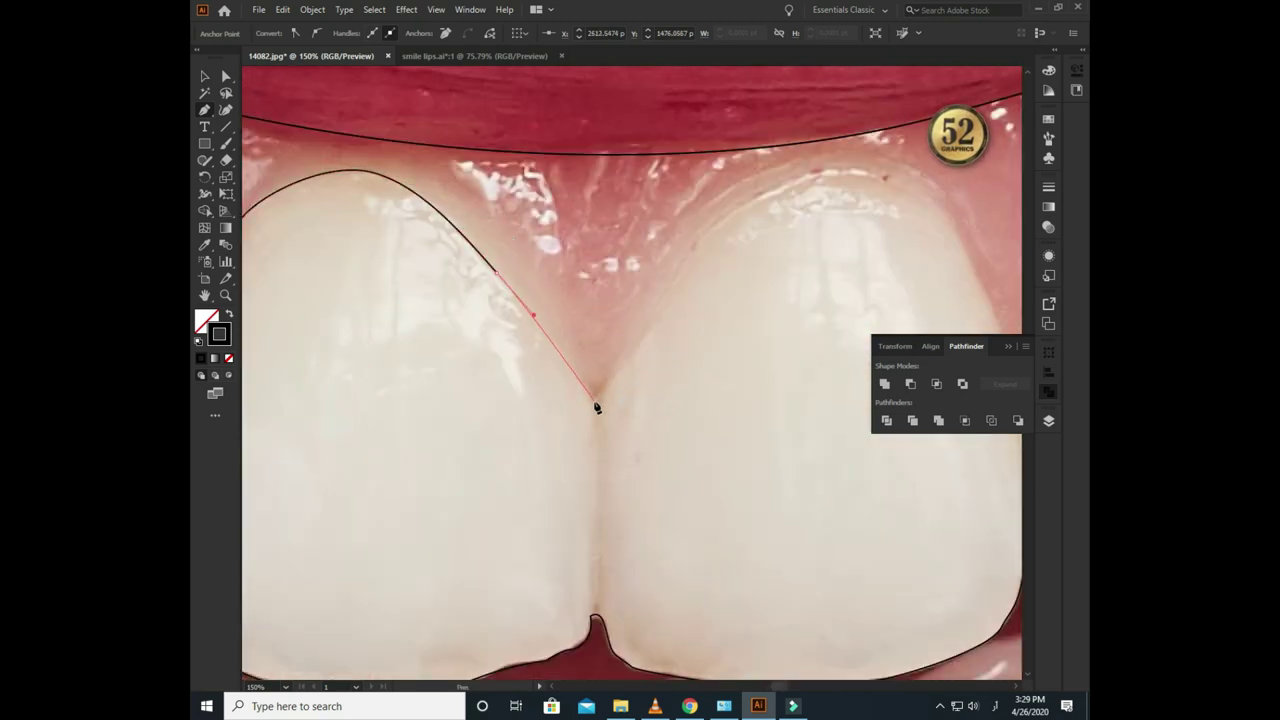
- Curve the gum line up and over the following teeth, down their right edges
left_click_drag(596, 407, 422, 470)
mouse_move(694, 217)
left_mouse_down()
mouse_move(750, 251)
mouse_move(565, 191)
left_mouse_up()
left_click_drag(471, 156, 501, 157)
left_click(626, 289)
left_click_drag(644, 330, 586, 240)
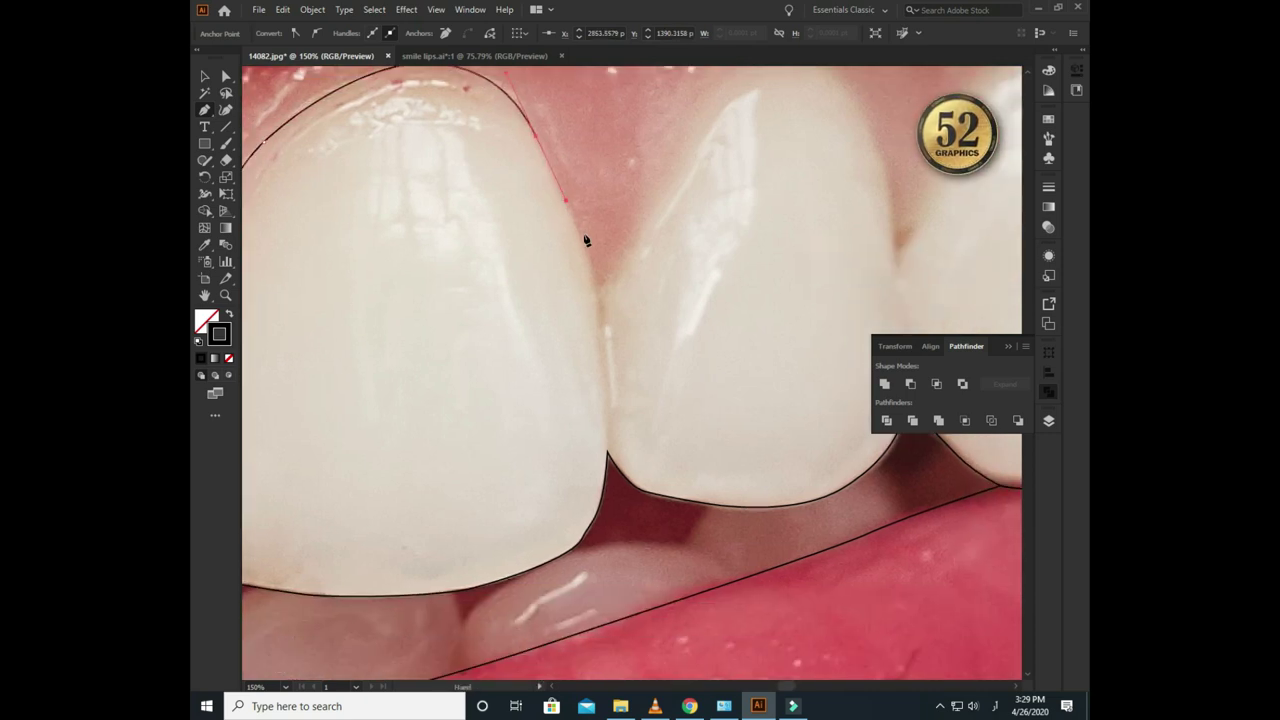
left_click_drag(601, 305, 535, 410)
mouse_move(723, 153)
left_mouse_down()
mouse_move(745, 148)
mouse_move(507, 142)
mouse_move(572, 209)
left_mouse_up()
mouse_move(594, 283)
left_mouse_down()
mouse_move(601, 343)
mouse_move(471, 478)
left_mouse_up()
- Trace the last tooth tops, then bring the path back over the upper lip to its left end
mouse_move(538, 288)
left_mouse_down()
mouse_move(643, 218)
mouse_move(523, 168)
mouse_move(606, 209)
left_mouse_up()
left_click_drag(615, 345, 617, 378)
left_click_drag(702, 220, 694, 246)
mouse_move(753, 188)
left_mouse_down()
mouse_move(789, 191)
mouse_move(800, 303)
left_mouse_up()
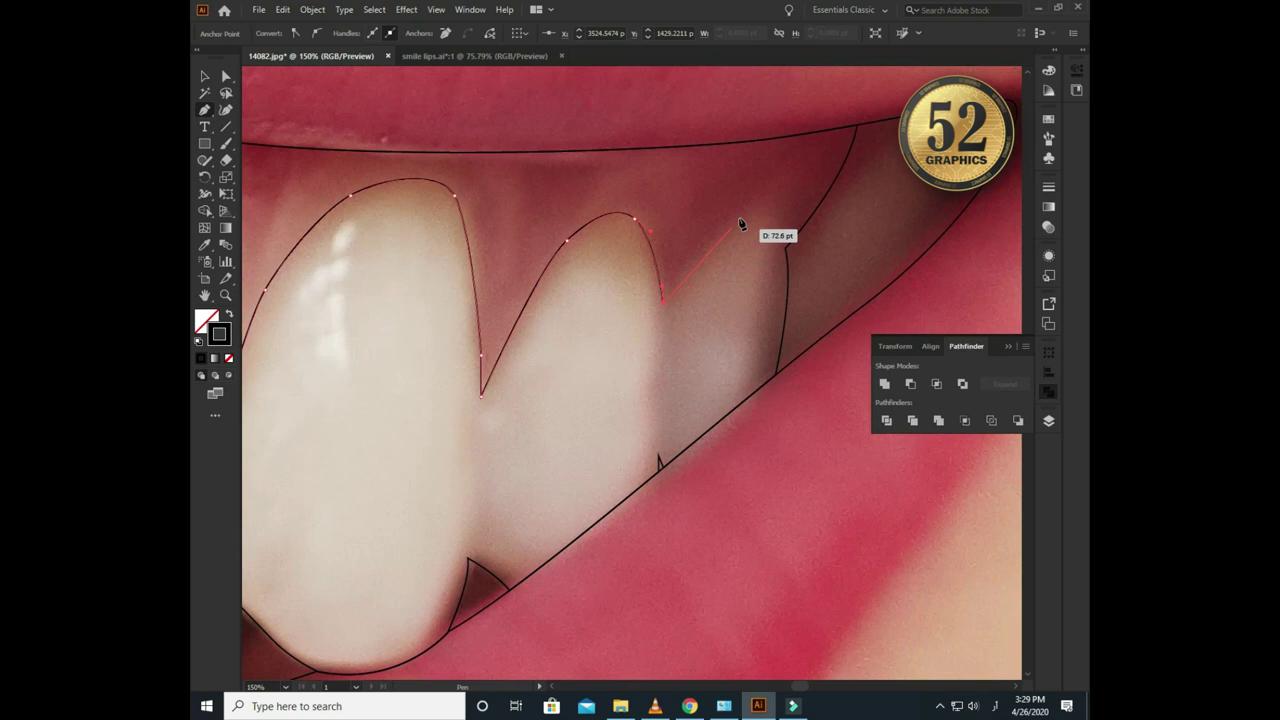
left_click_drag(748, 211, 777, 213)
key("ctrl+minus")
key("ctrl+minus")
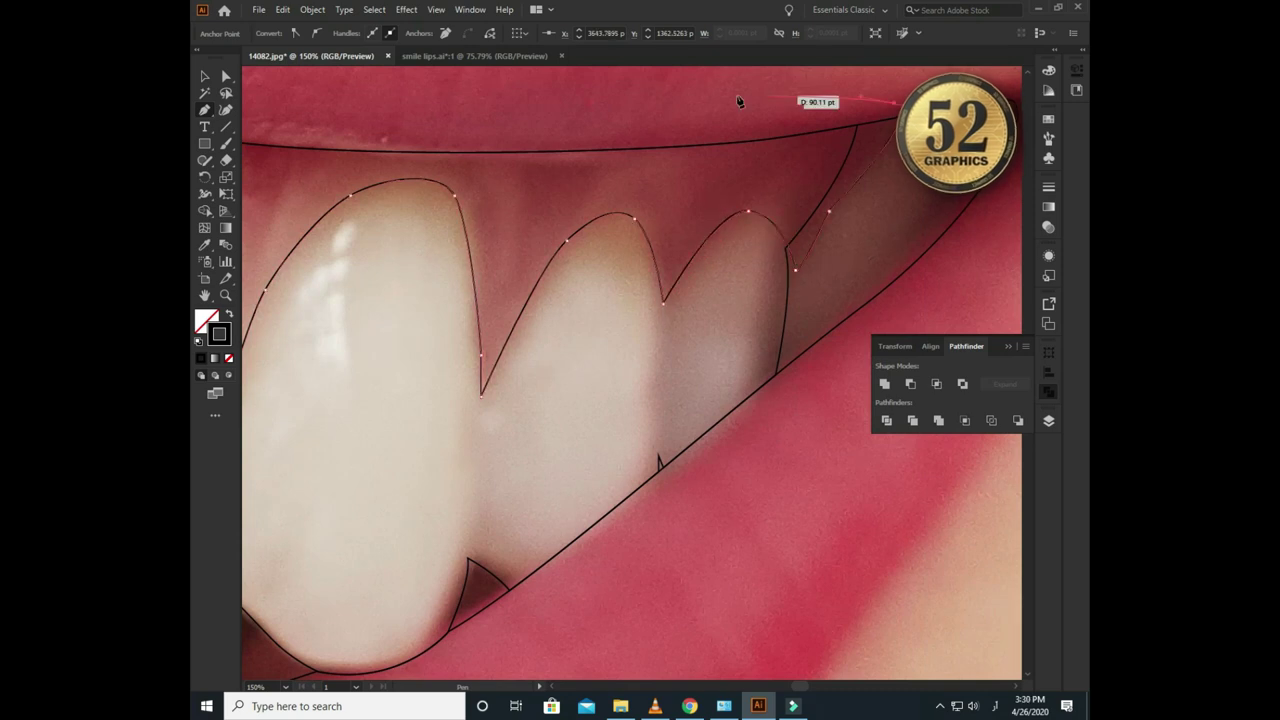
scroll(550, 101, "down", 3)
key("ctrl+minus")
scroll(630, 370, "left", 3)
left_click_drag(370, 212, 366, 223)
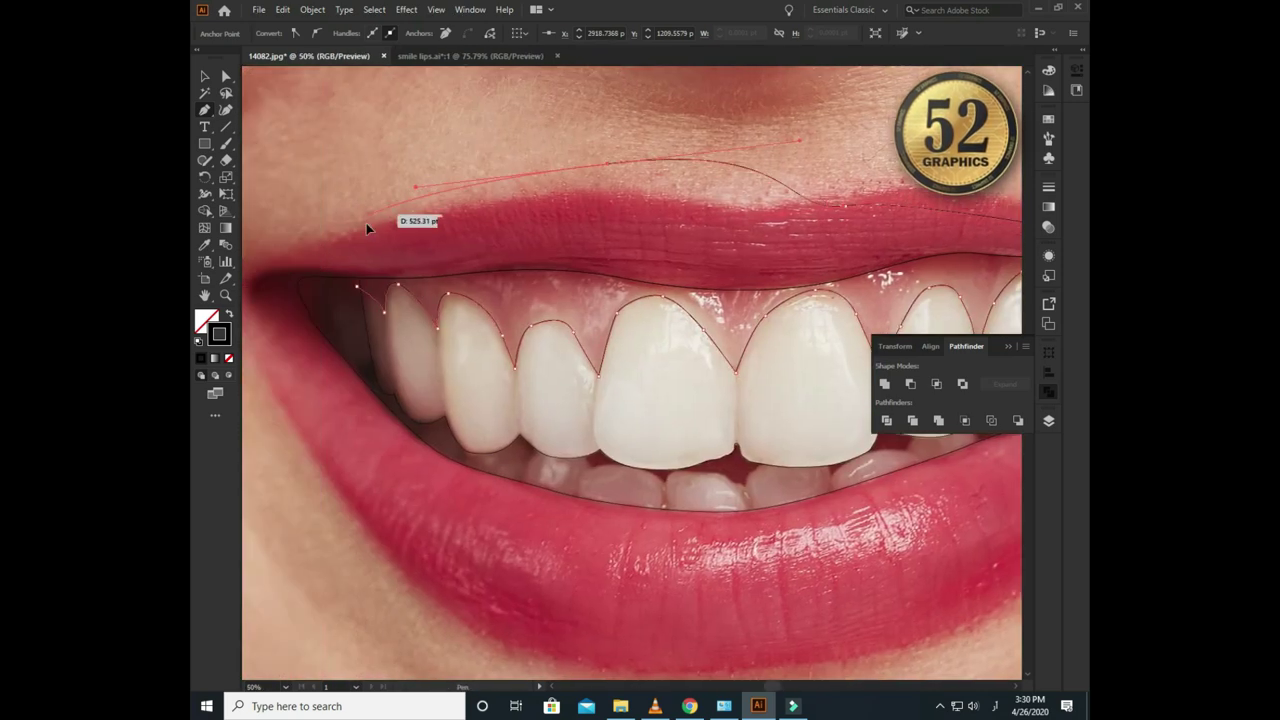
- Copy the gum-line path, paste it in place, and Pathfinder Intersect to keep the upper teeth outline
left_click(205, 78)
left_click(378, 365)
left_click(283, 9)
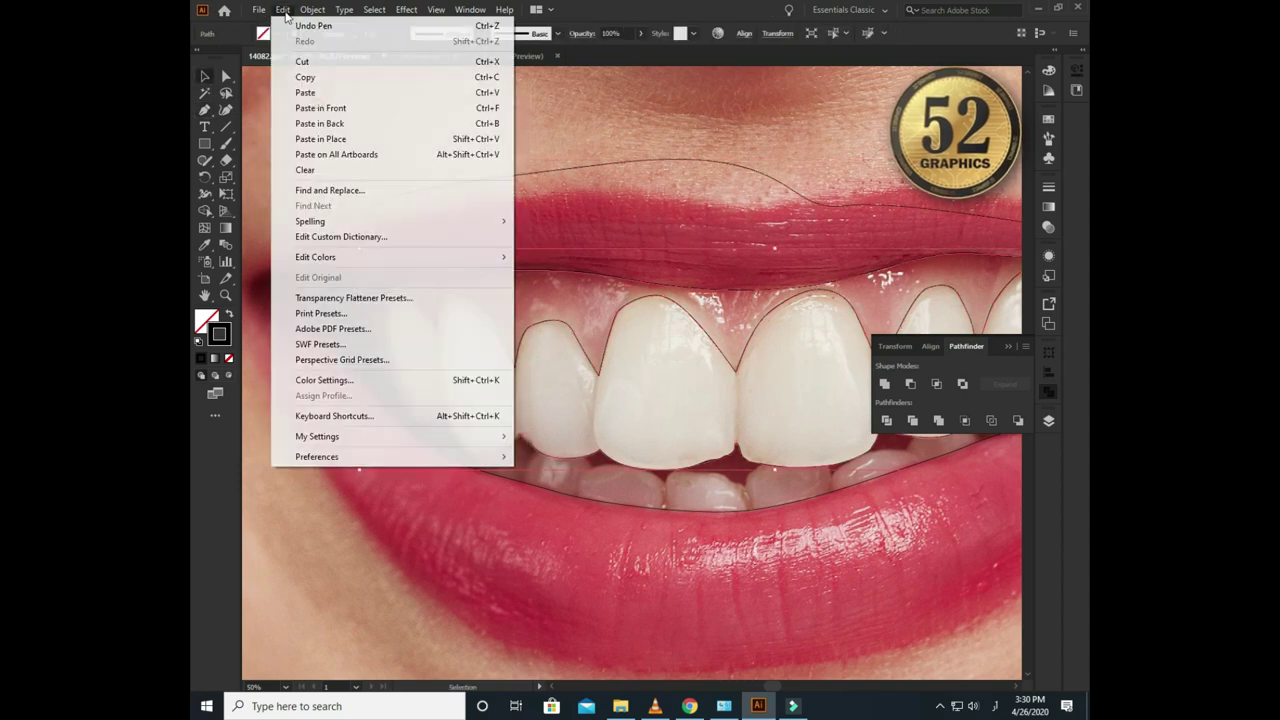
left_click(329, 80)
left_click(283, 9)
left_click(320, 123)
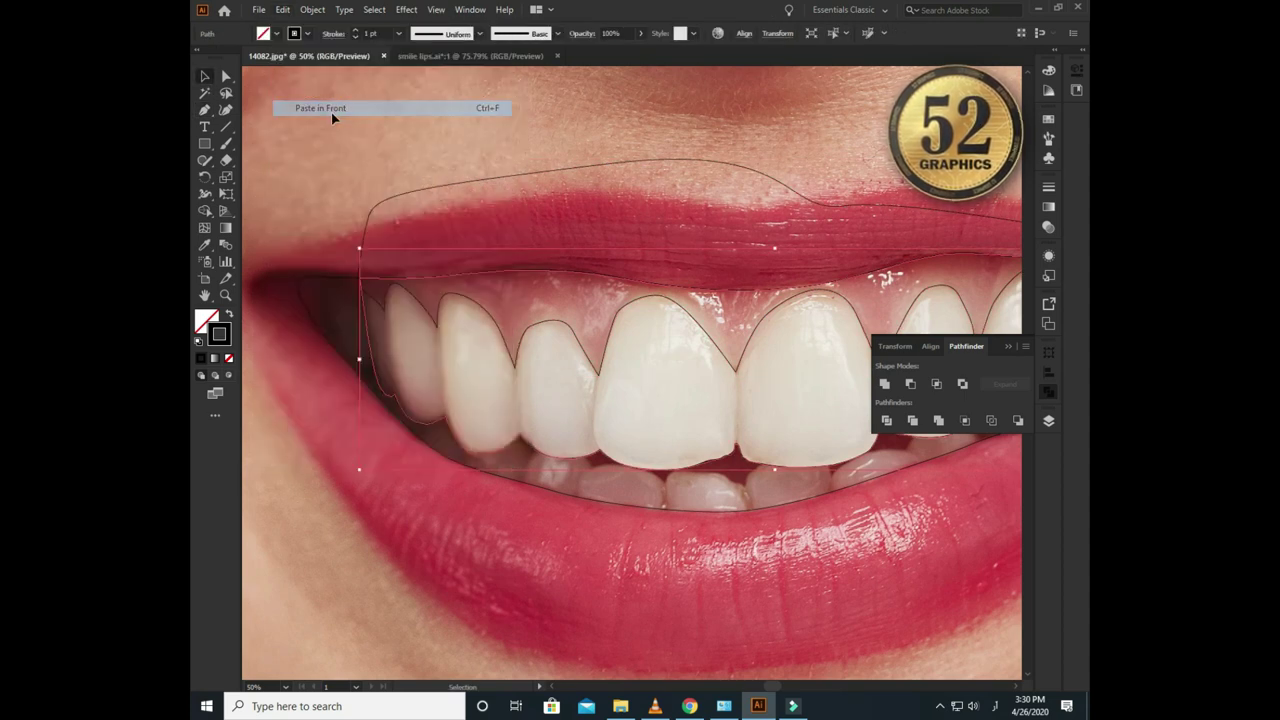
left_click(936, 385)
left_click(690, 225)
scroll(537, 229, "down", 2)
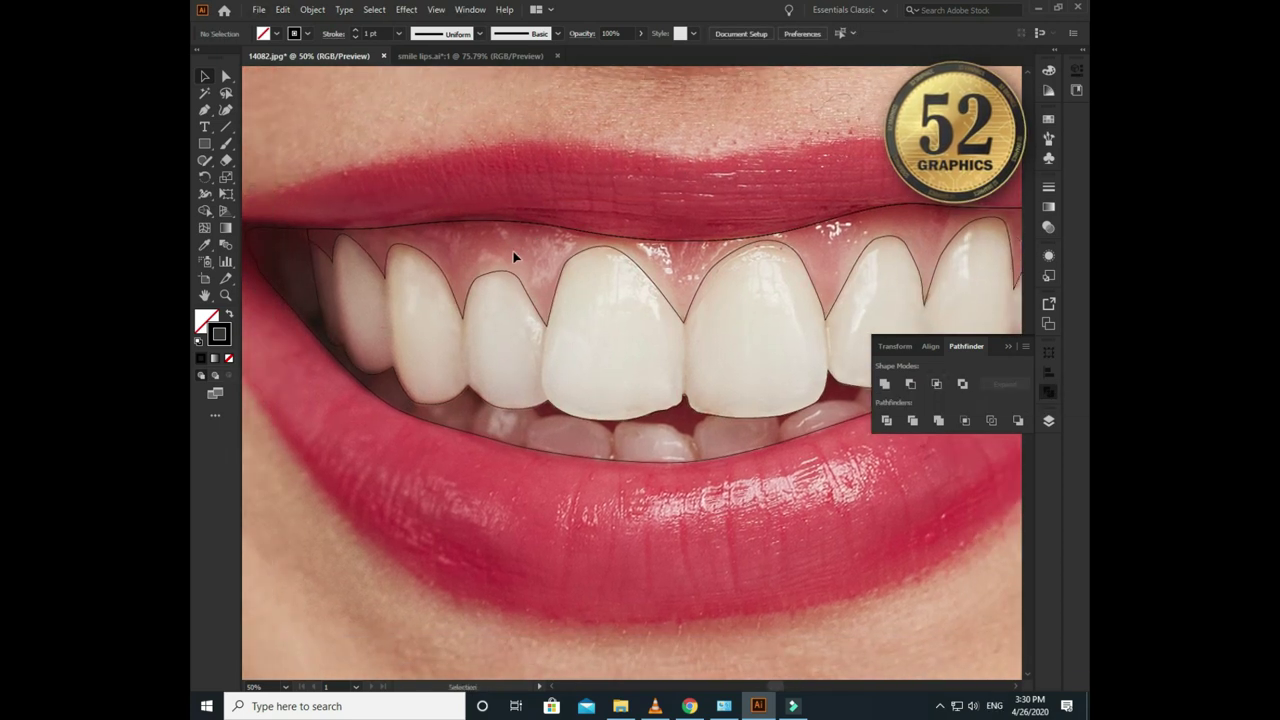
scroll(513, 258, "down", 2)
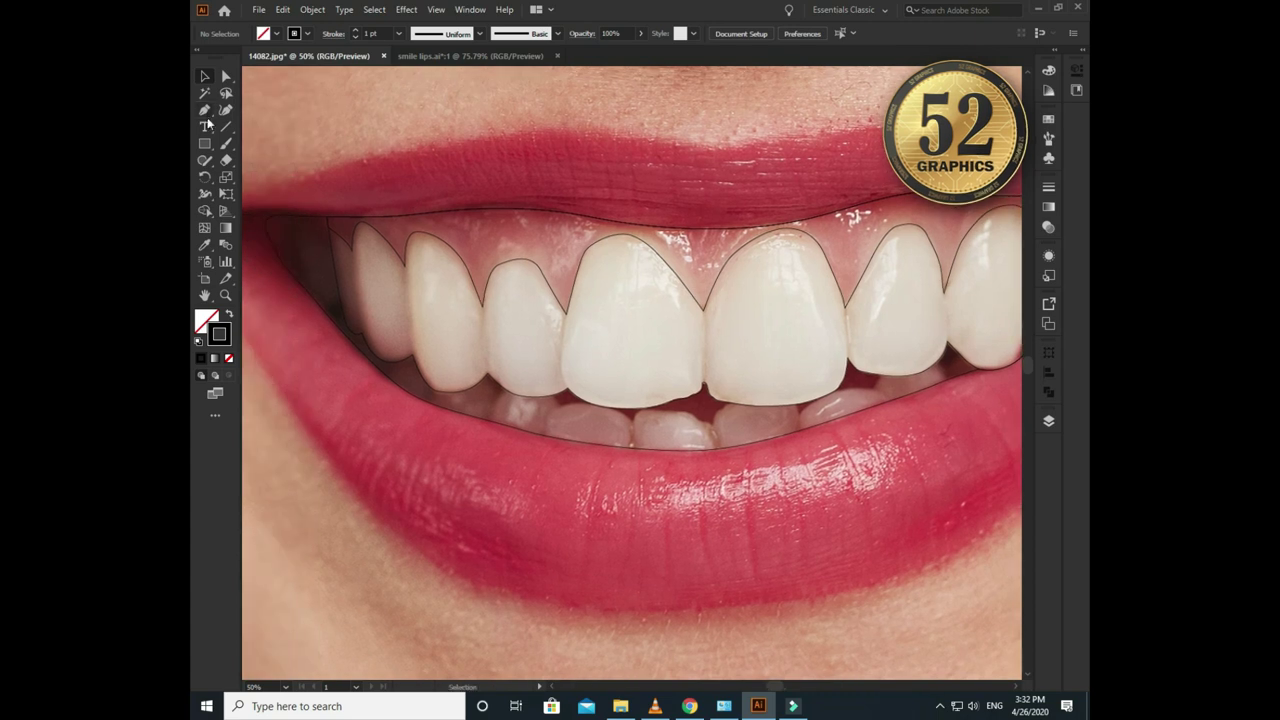
- Start a pen contour inside the leftmost upper tooth, curving down its shadow edge
left_click(205, 109)
scroll(352, 273, "up", 2)
left_click(339, 230)
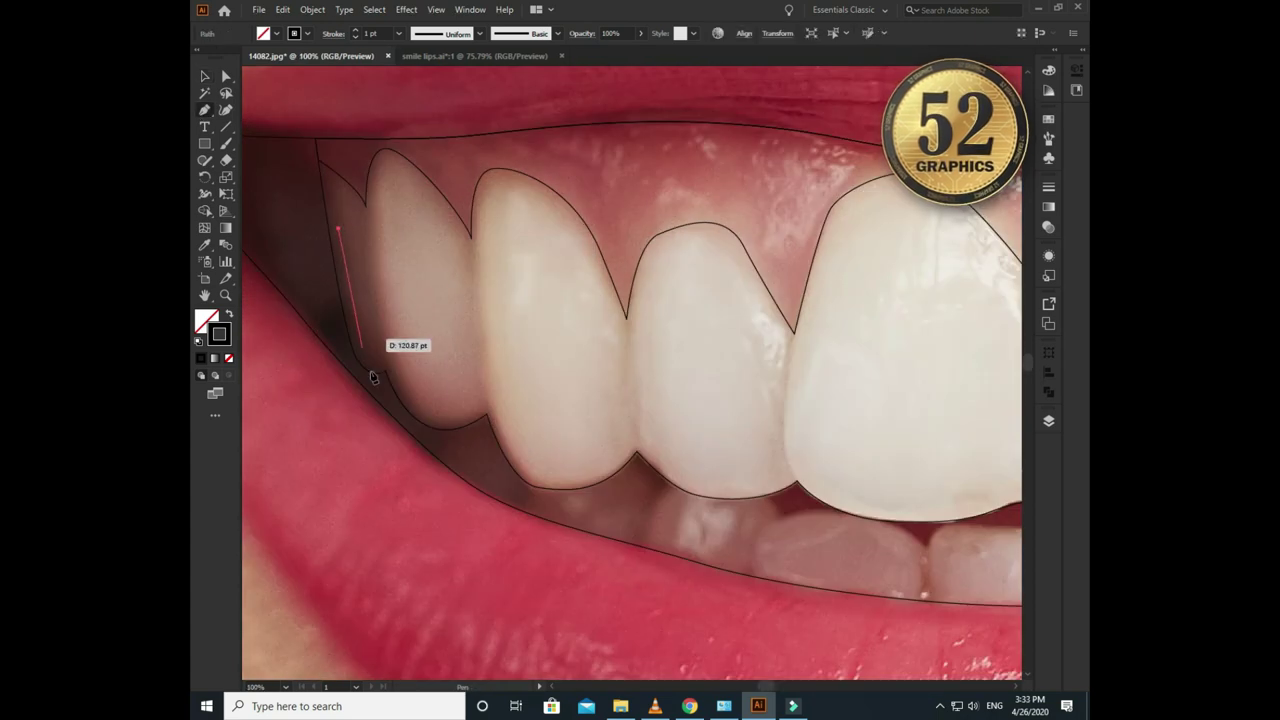
left_click_drag(369, 383, 379, 400)
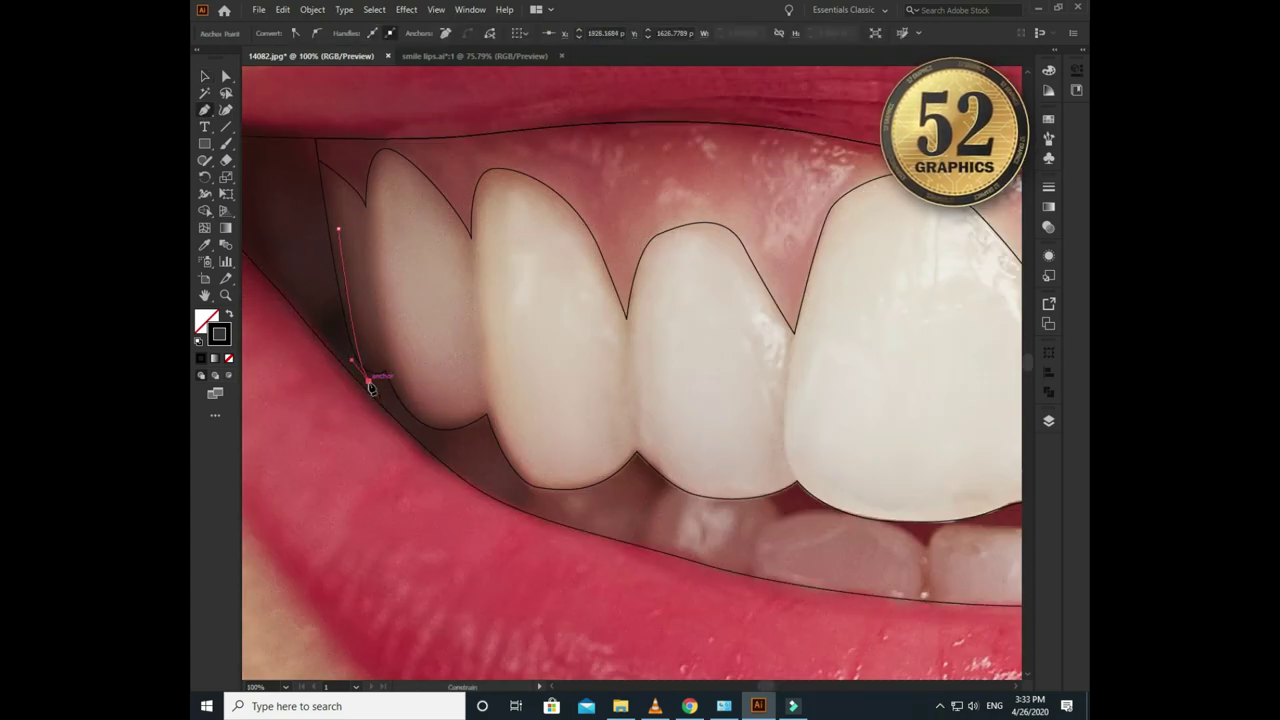
scroll(370, 388, "up", 3)
scroll(414, 337, "down", 1)
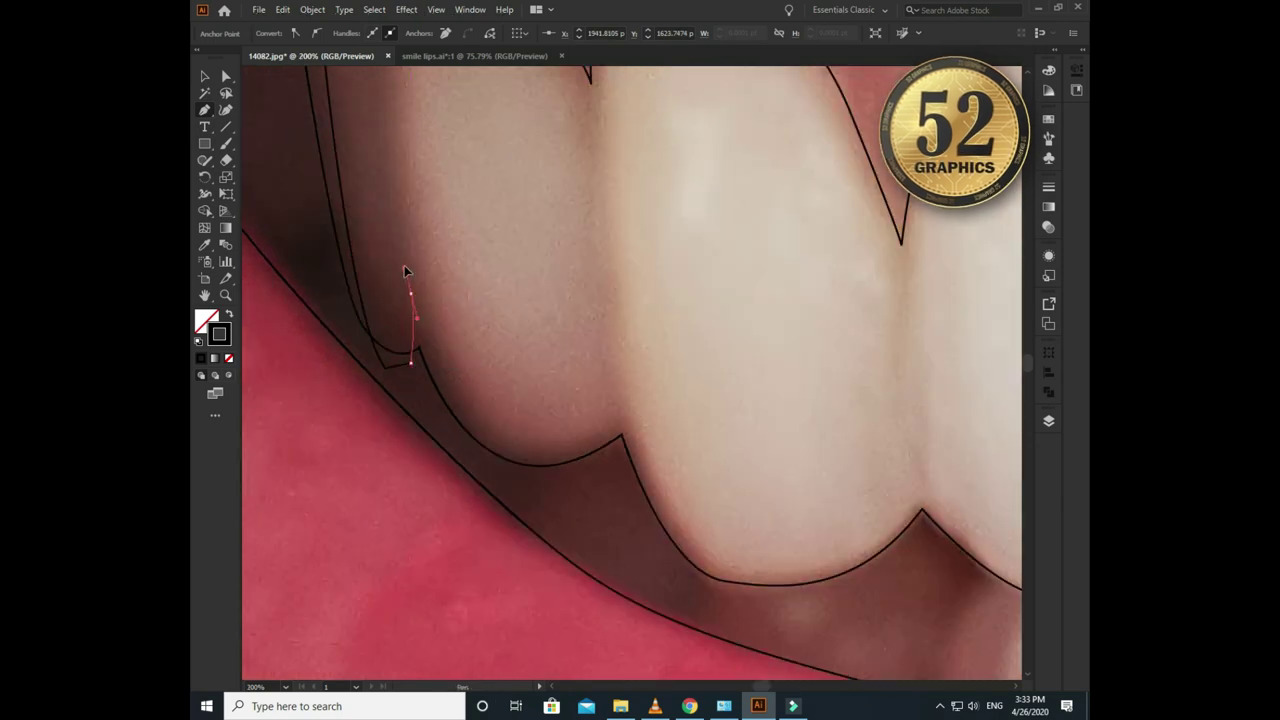
left_click_drag(448, 432, 465, 460)
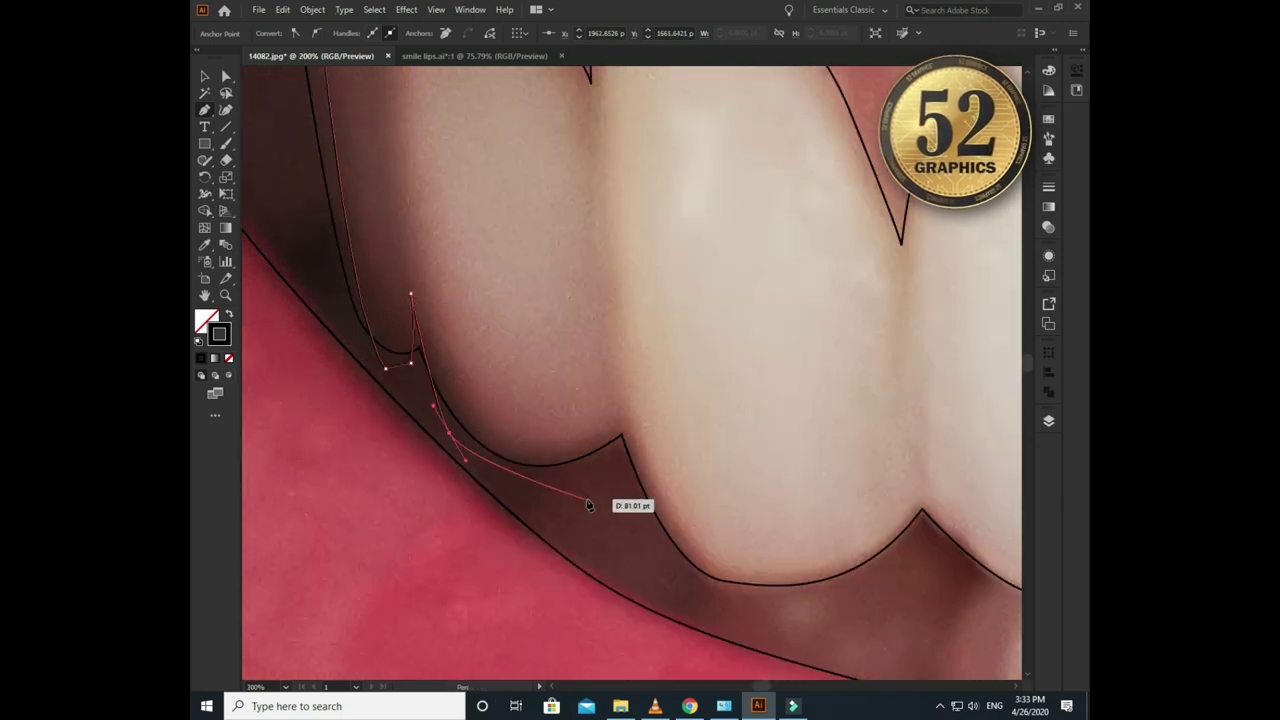
- Anchor the path at the first tooth notch and the next tooth corner, redoing a misplaced anchor
left_click_drag(618, 438, 600, 290)
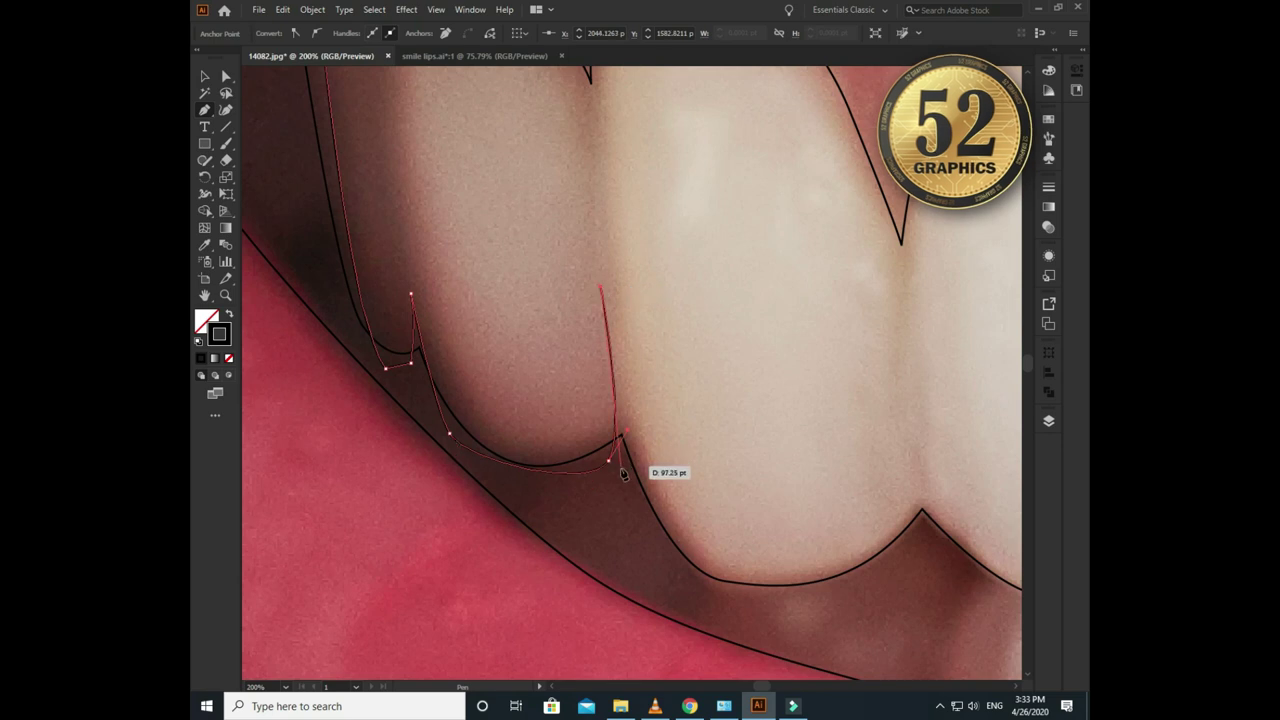
key("ctrl+z")
scroll(560, 470, "down", 1)
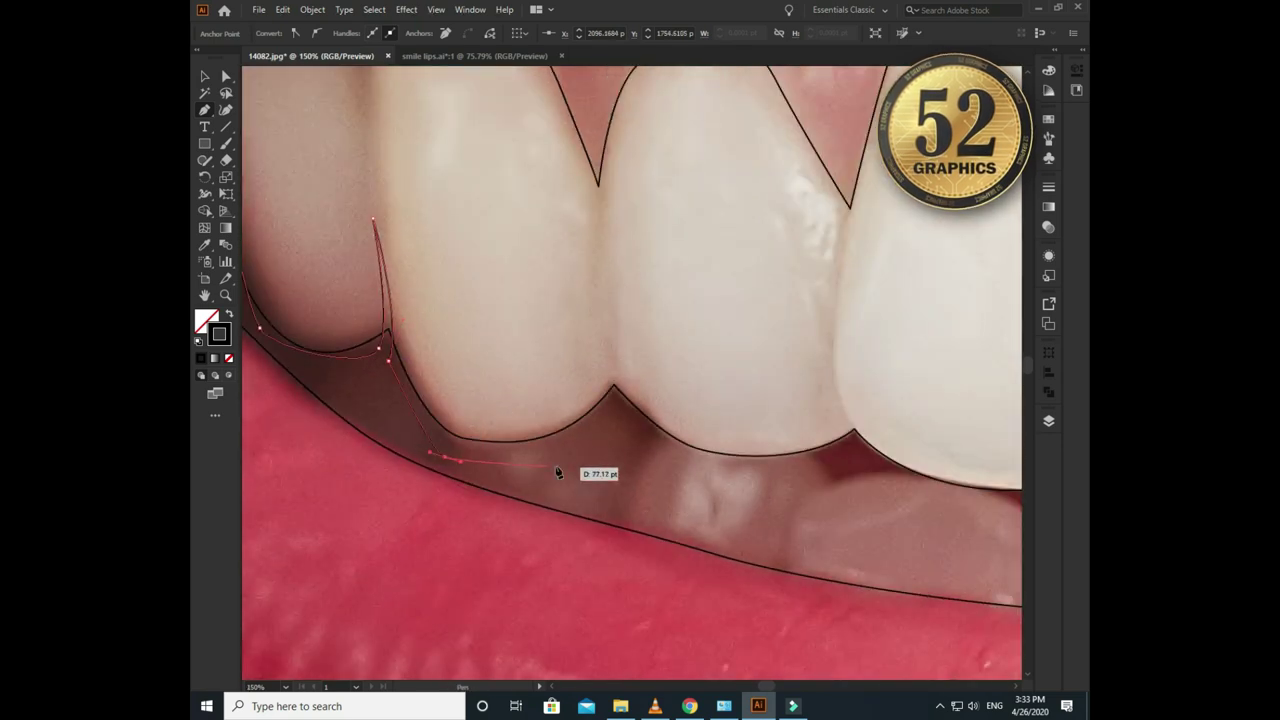
left_click_drag(608, 416, 603, 310)
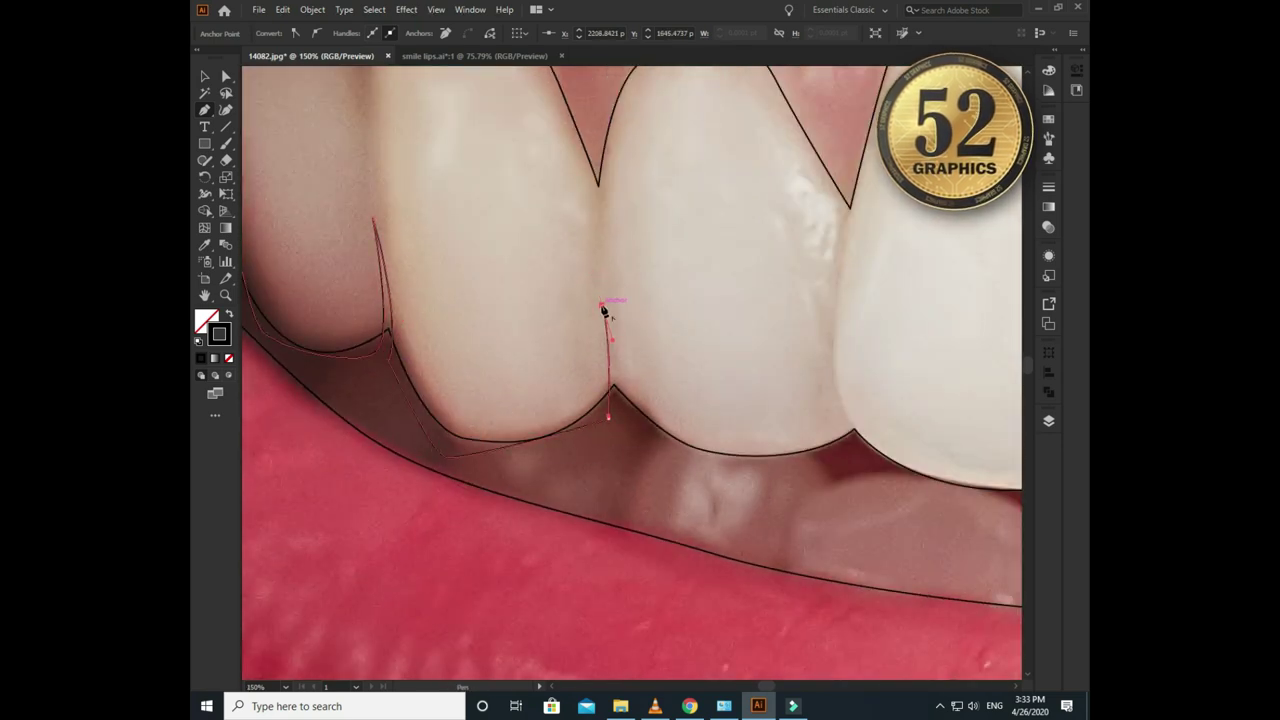
scroll(650, 495, "right", 4)
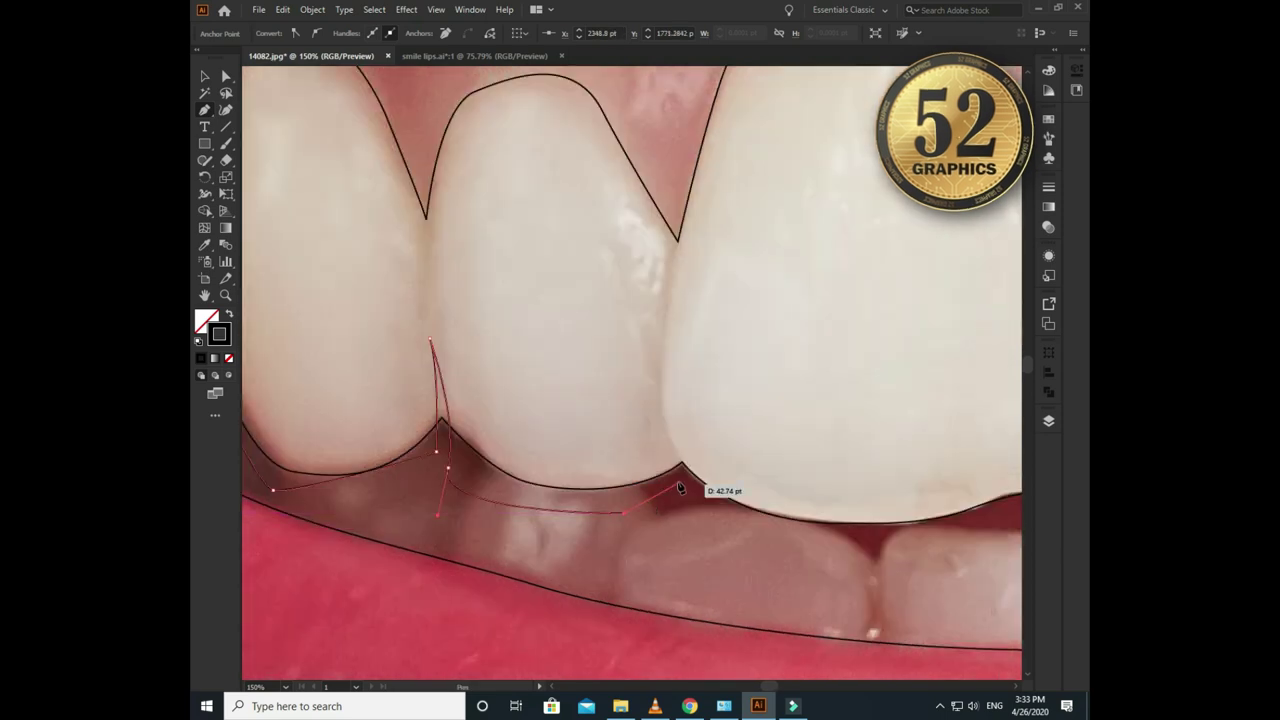
left_click_drag(659, 350, 667, 311)
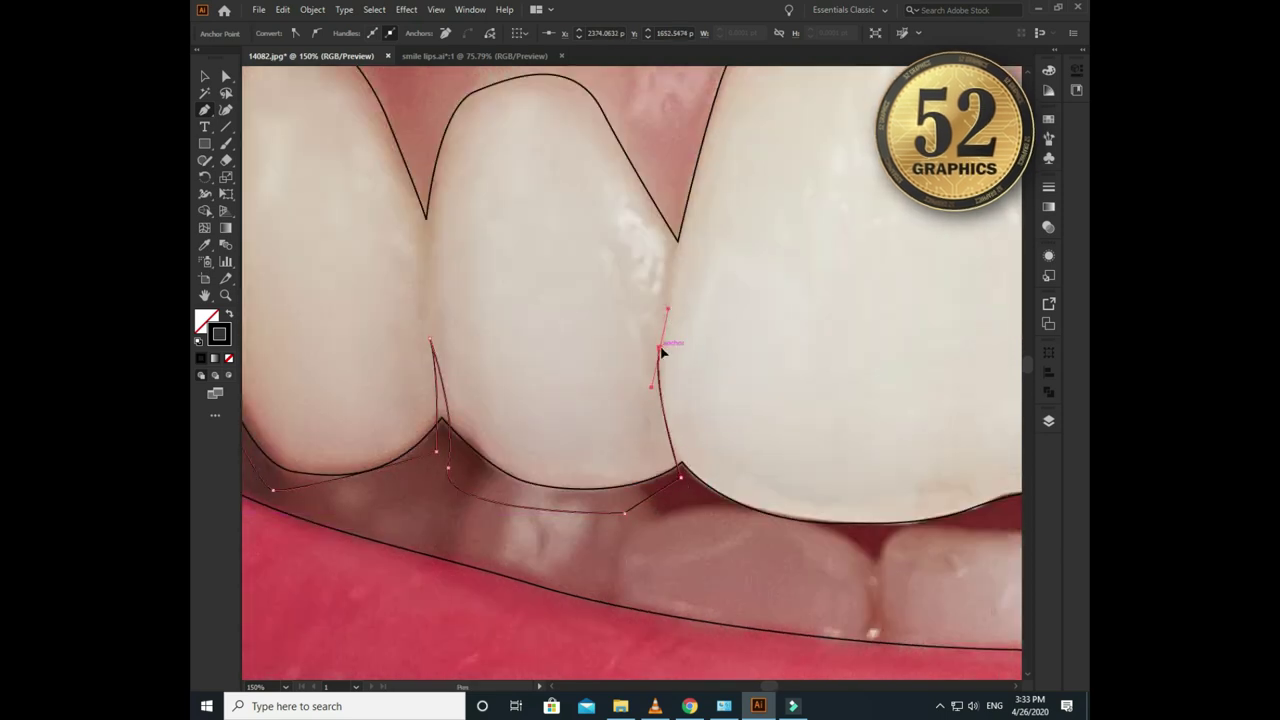
- Carry the shadow path over the next notch and below the following tooth to the gum line
scroll(766, 537, "right", 5)
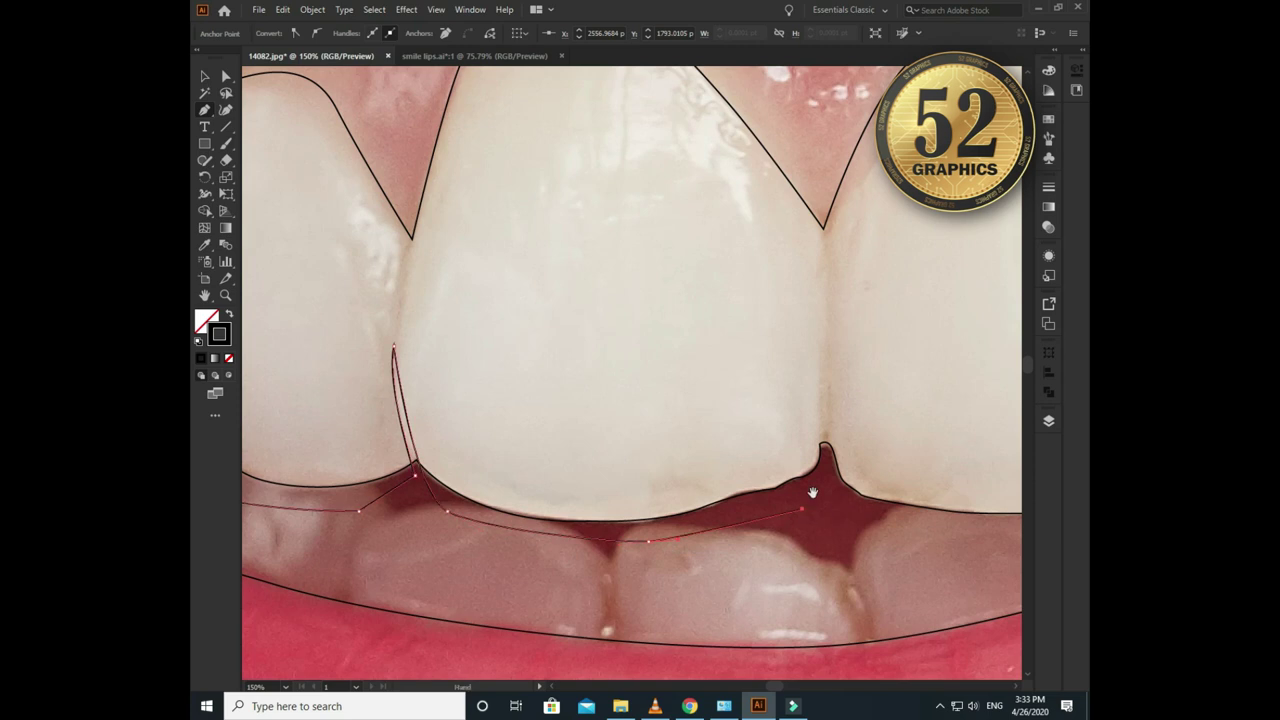
scroll(680, 533, "right", 3)
left_click_drag(677, 420, 673, 383)
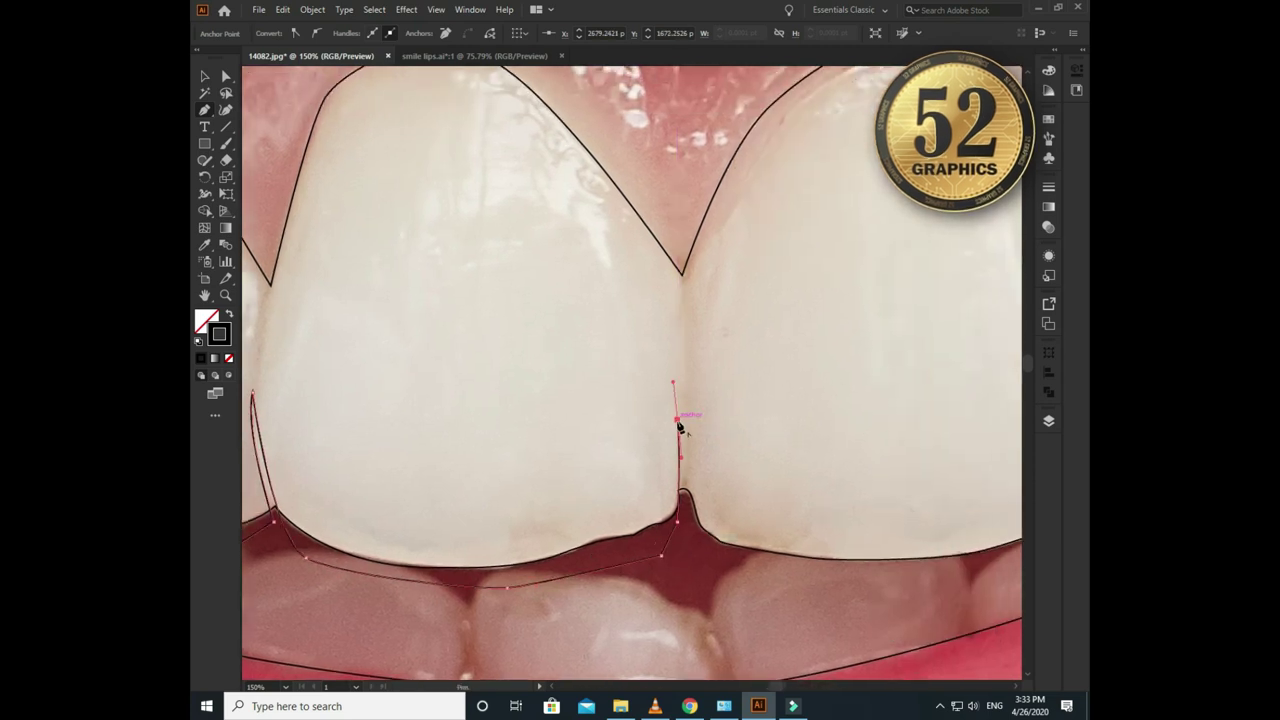
scroll(697, 540, "right", 6)
scroll(694, 533, "right", 3)
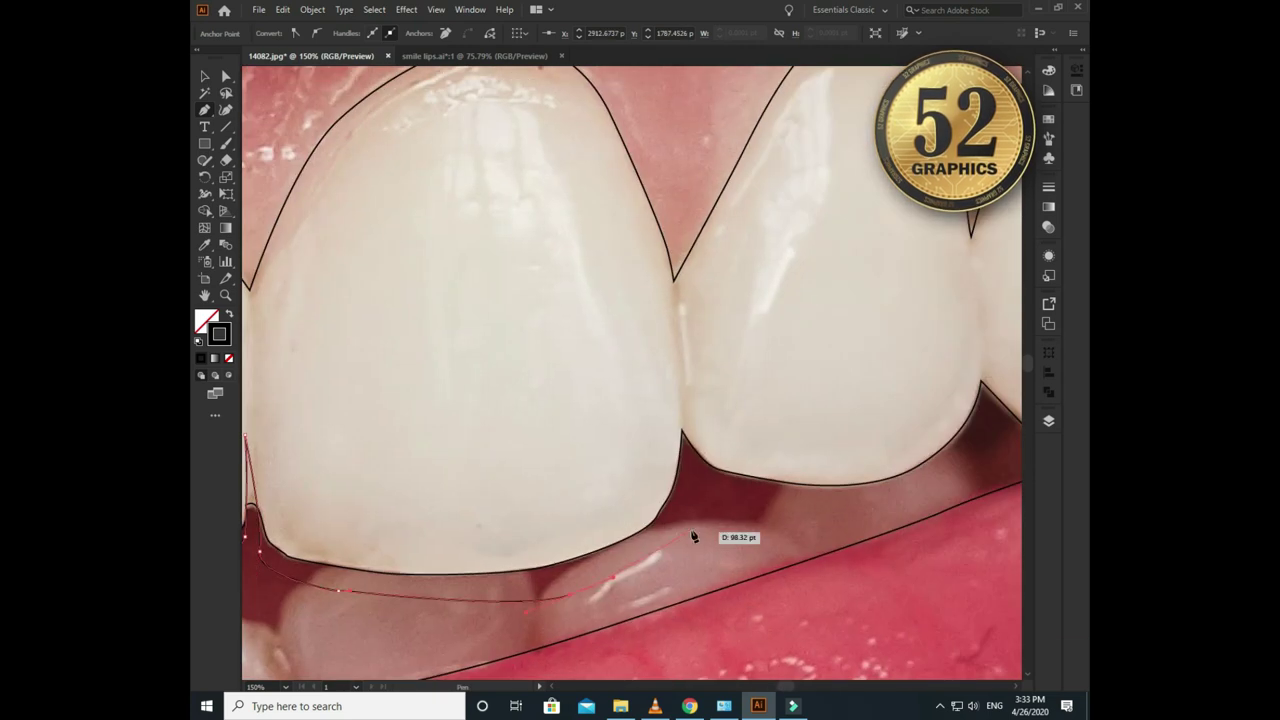
scroll(685, 472, "up", 2)
scroll(614, 478, "right", 2)
left_click_drag(606, 450, 622, 518)
left_click_drag(613, 603, 680, 590)
- Add another shadow-path anchor and straighten its curve direction
scroll(613, 603, "right", 4)
scroll(473, 617, "right", 5)
scroll(473, 617, "up", 2)
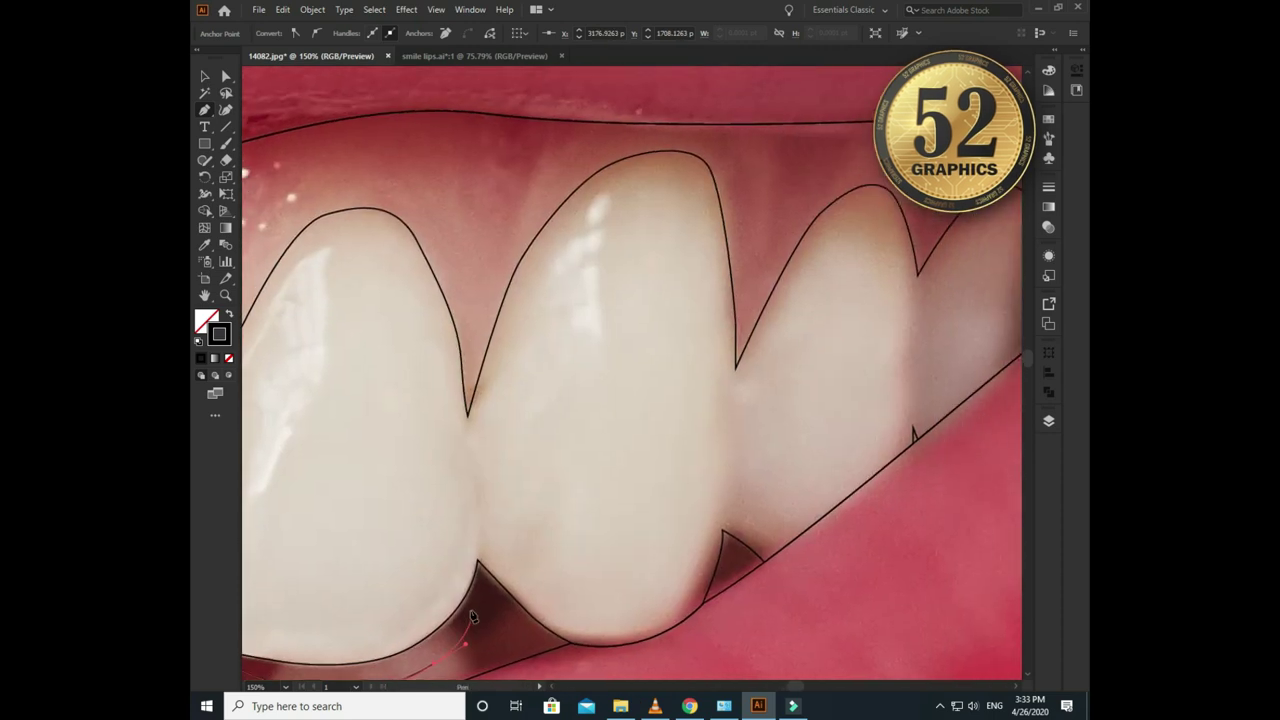
scroll(477, 603, "down", 3)
left_click_drag(474, 465, 470, 392)
left_click_drag(492, 473, 490, 480)
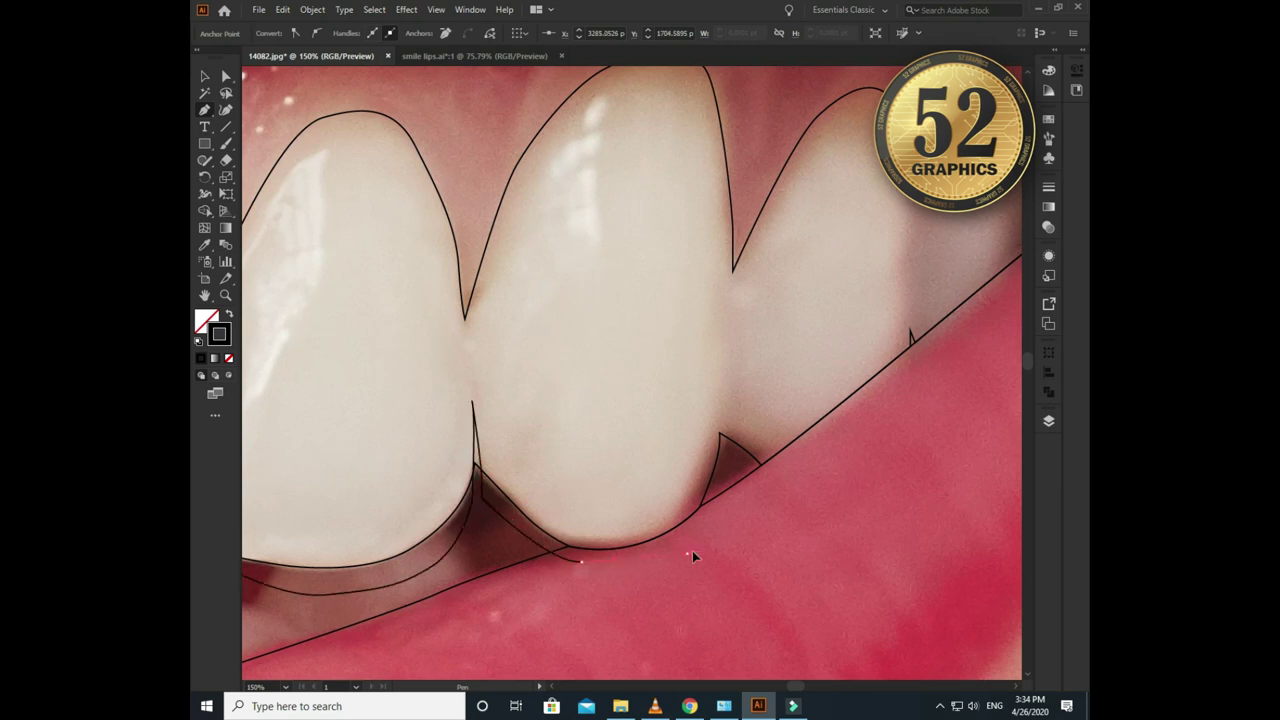
- Add notch and corner anchors along the tooth edges toward the right mouth corner
left_click_drag(692, 550, 636, 578)
left_click_drag(547, 568, 541, 461)
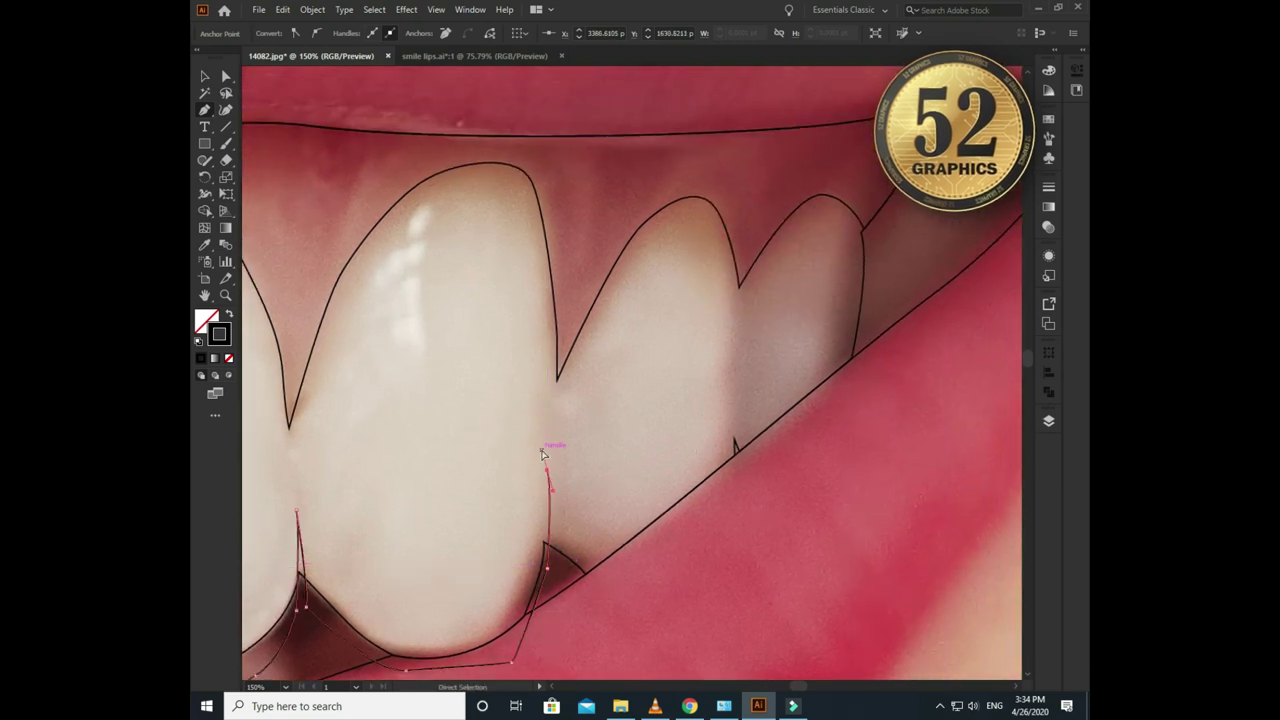
left_click(540, 481)
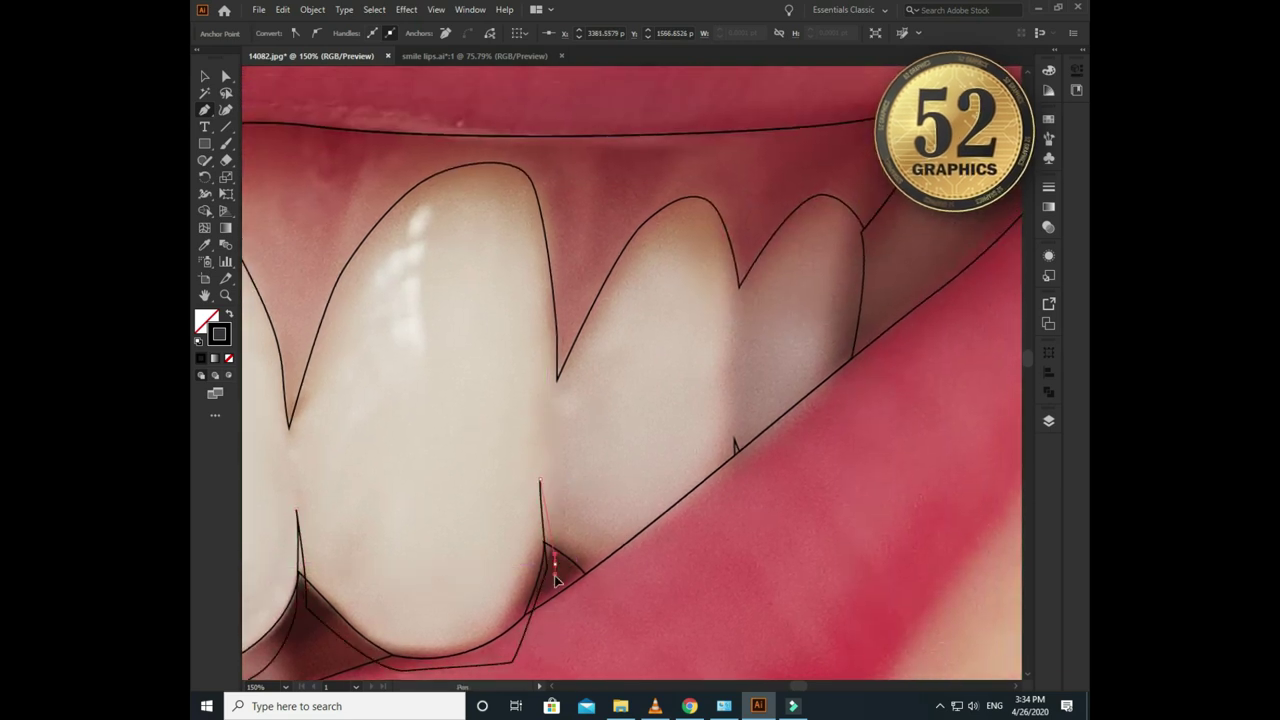
mouse_move(733, 455)
left_mouse_down()
mouse_move(640, 543)
mouse_move(640, 465)
left_mouse_up()
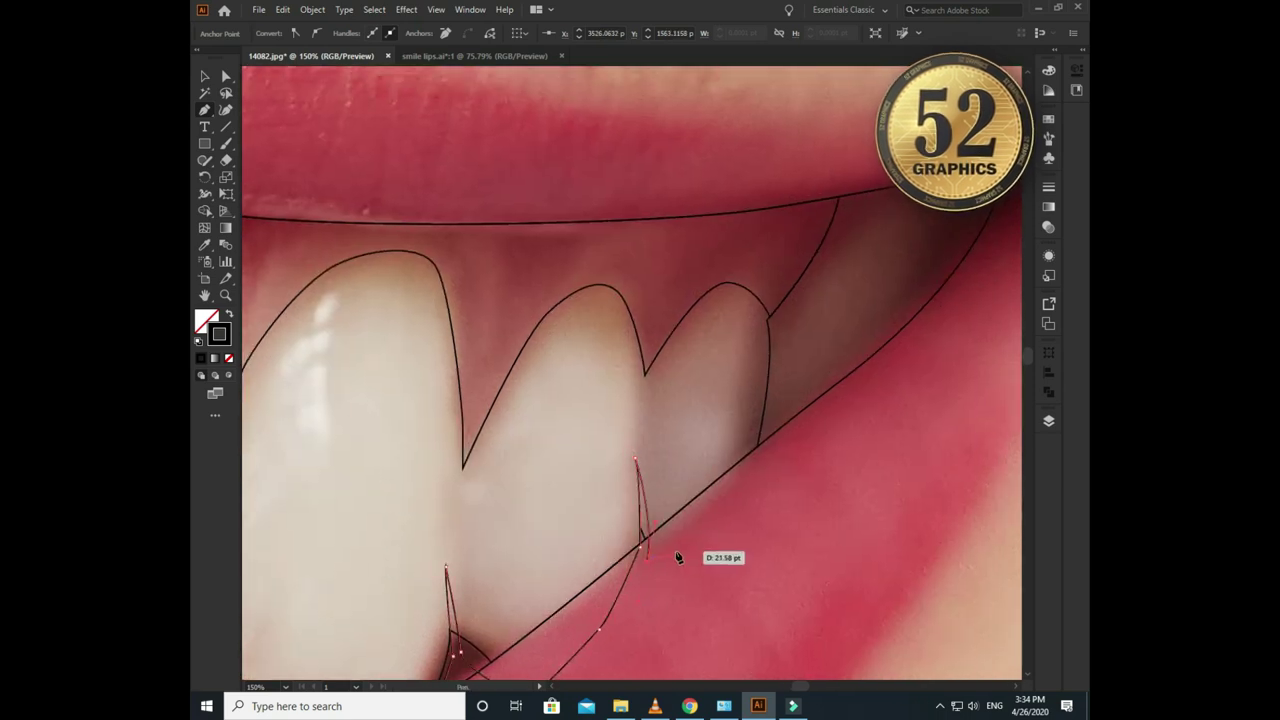
left_click_drag(678, 557, 588, 612)
mouse_move(660, 512)
left_mouse_down()
mouse_move(659, 405)
mouse_move(603, 380)
left_mouse_up()
- Begin the inner contour at a tooth notch, following the tooth top down into the gap
left_click_drag(555, 449, 563, 468)
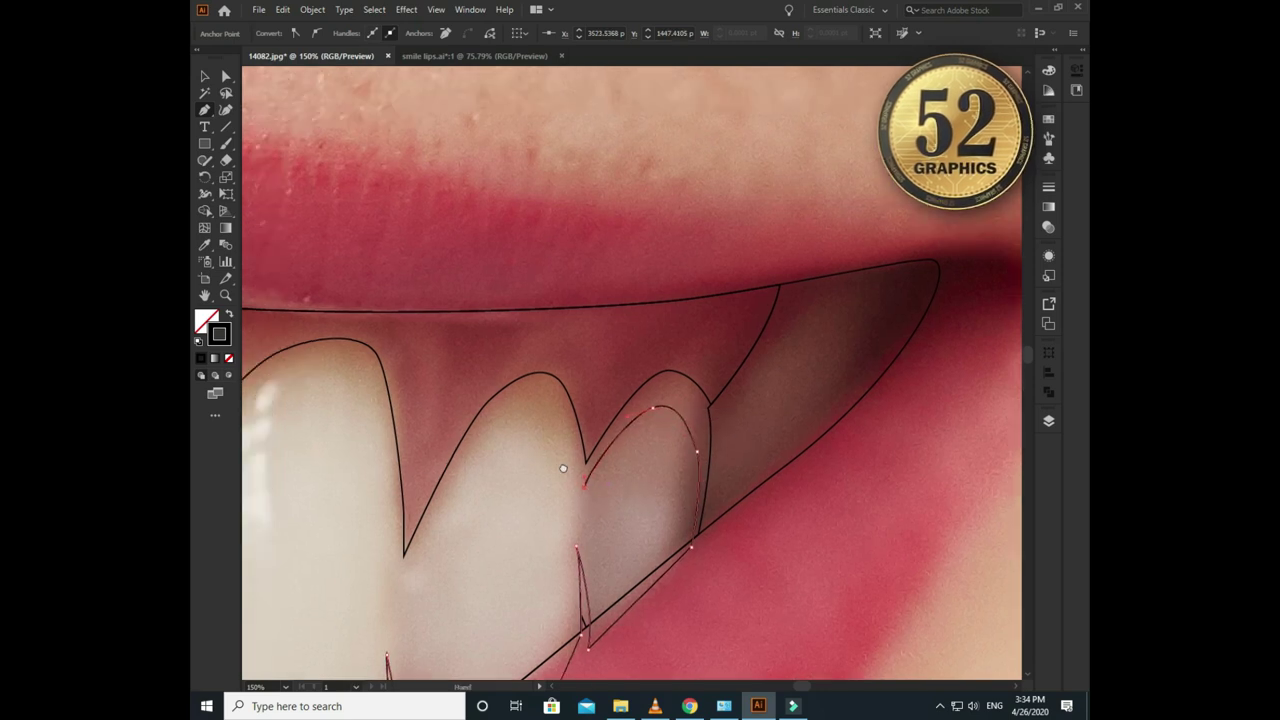
left_click_drag(491, 523, 591, 472)
left_click_drag(552, 446, 501, 535)
left_click_drag(476, 448, 566, 503)
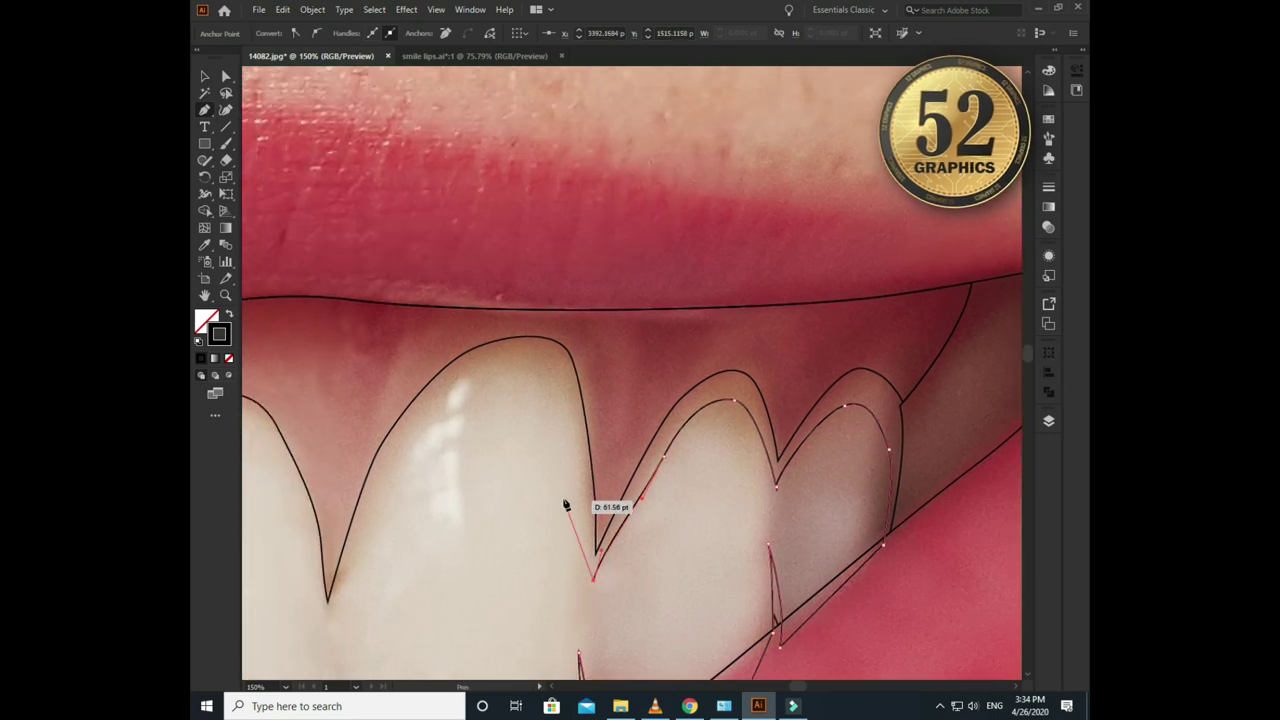
left_click_drag(520, 379, 483, 372)
left_click_drag(428, 418, 391, 489)
left_click_drag(353, 538, 455, 428)
mouse_move(455, 428)
left_mouse_down()
mouse_move(434, 505)
mouse_move(607, 545)
left_mouse_up()
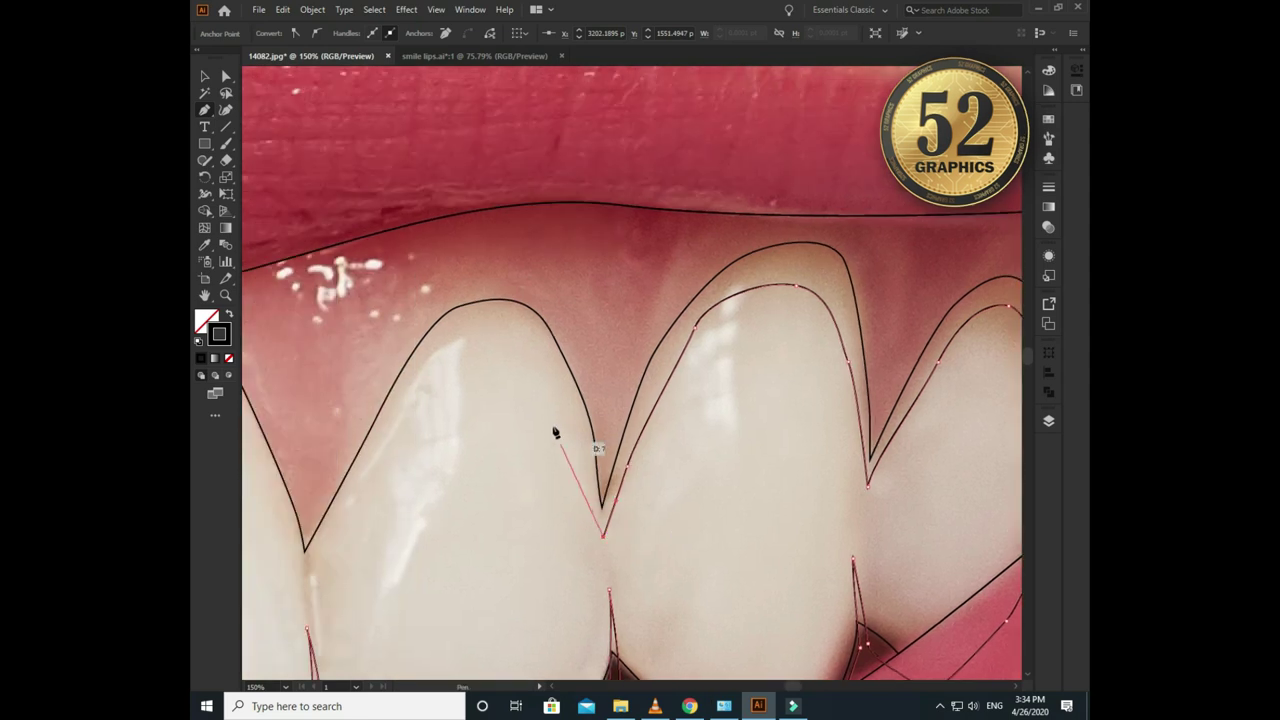
- Continue the inner contour over the next tooth top and down into its gap
mouse_move(510, 349)
left_mouse_down()
mouse_move(441, 380)
mouse_move(394, 443)
left_mouse_up()
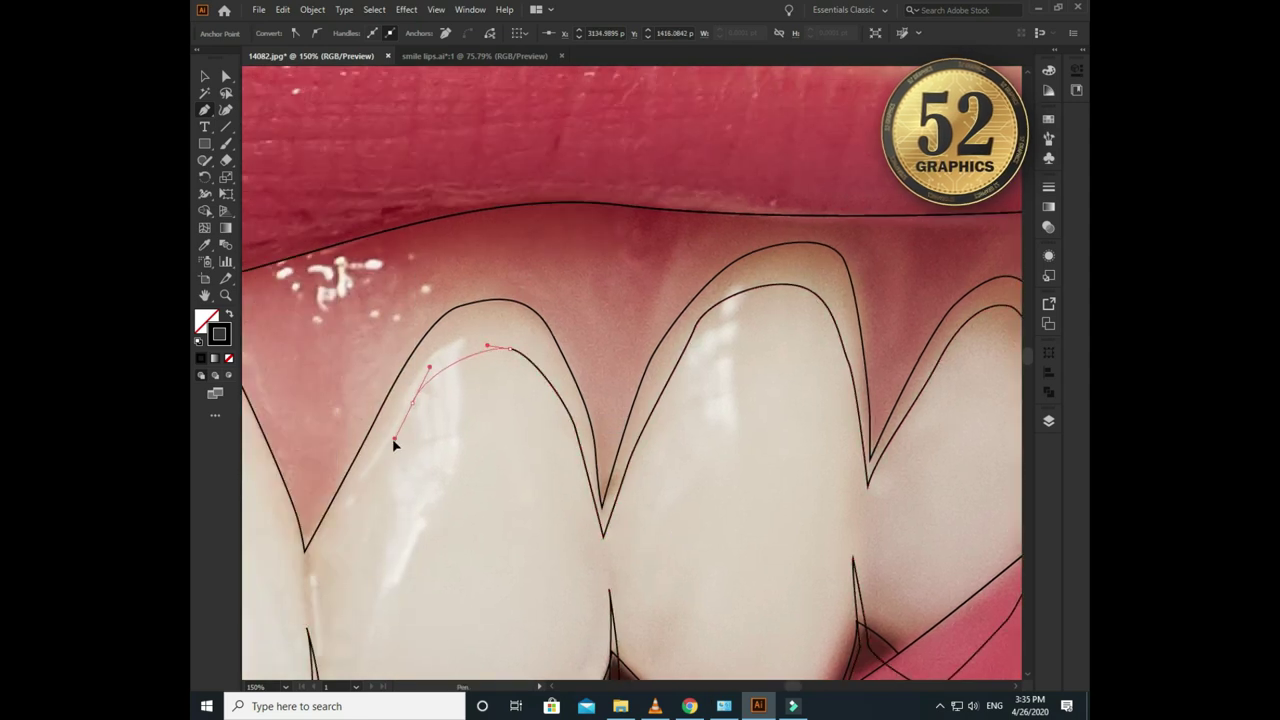
left_click_drag(665, 474, 509, 354)
mouse_move(456, 426)
left_mouse_down()
mouse_move(447, 455)
mouse_move(586, 491)
left_mouse_up()
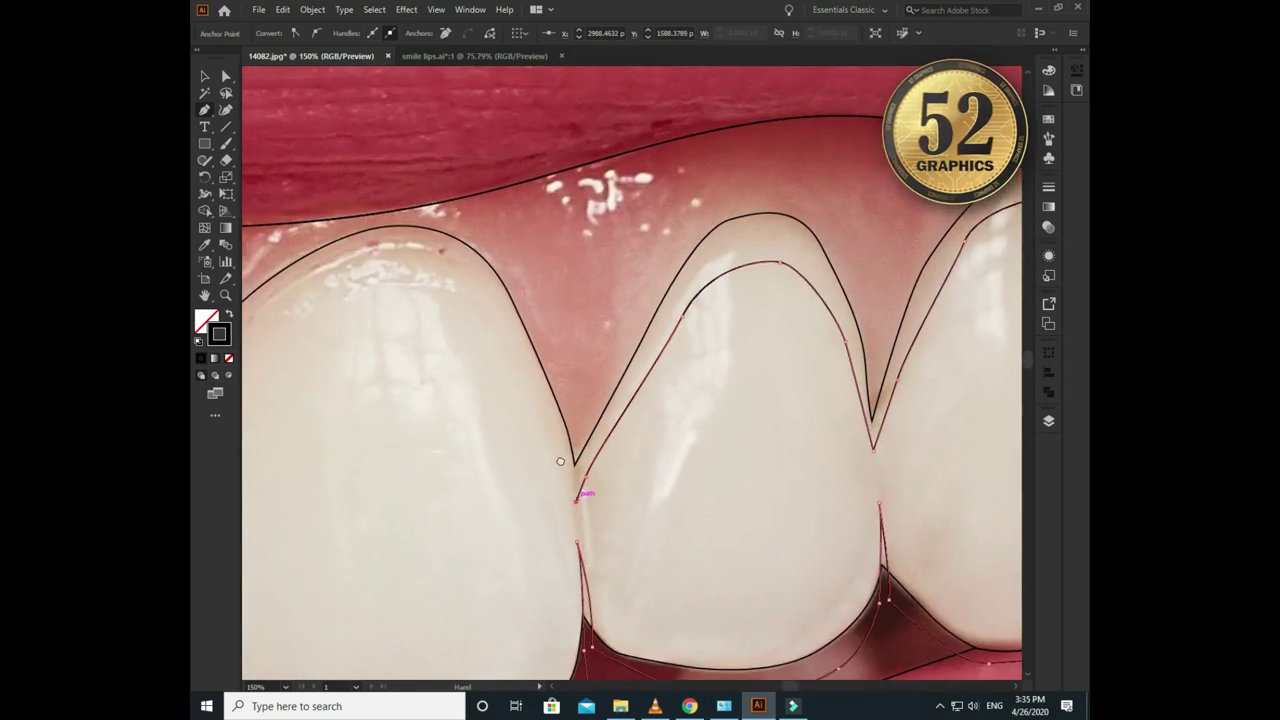
left_click_drag(520, 371, 670, 424)
mouse_move(568, 314)
left_mouse_down()
mouse_move(586, 334)
mouse_move(515, 322)
left_mouse_up()
left_click_drag(408, 383, 380, 420)
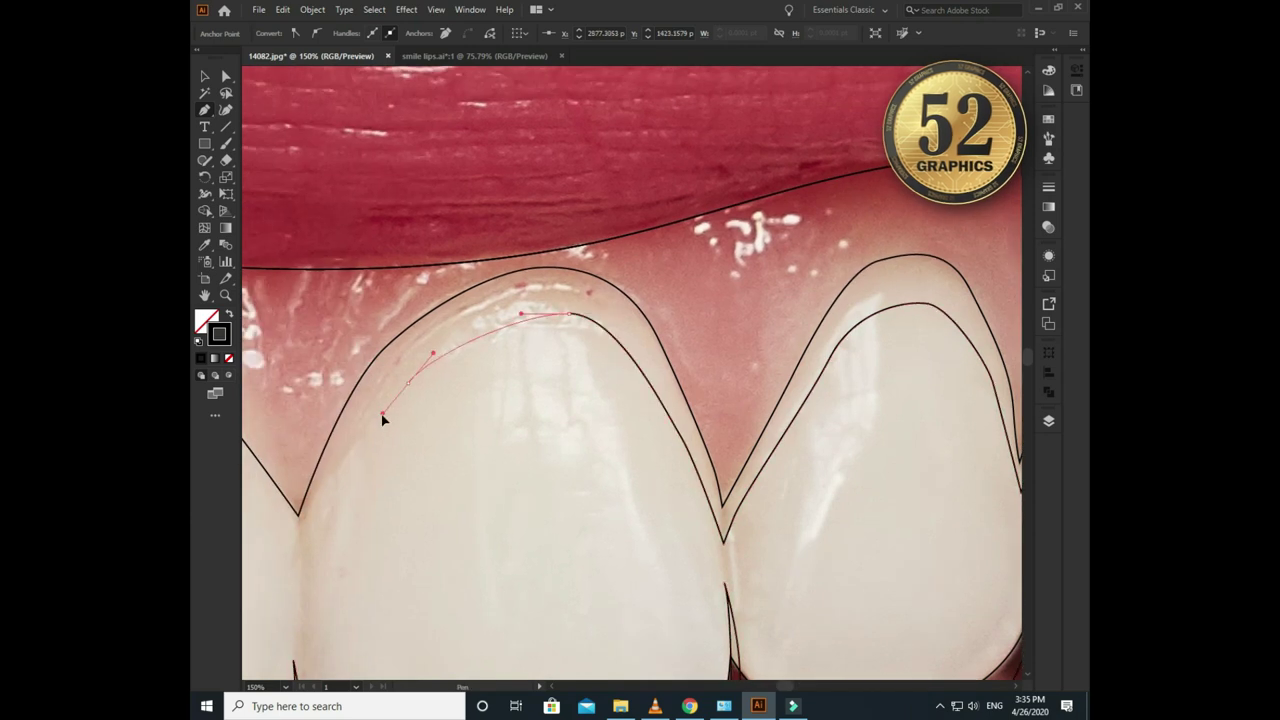
left_click_drag(308, 571, 420, 443)
left_click_drag(402, 512, 407, 536)
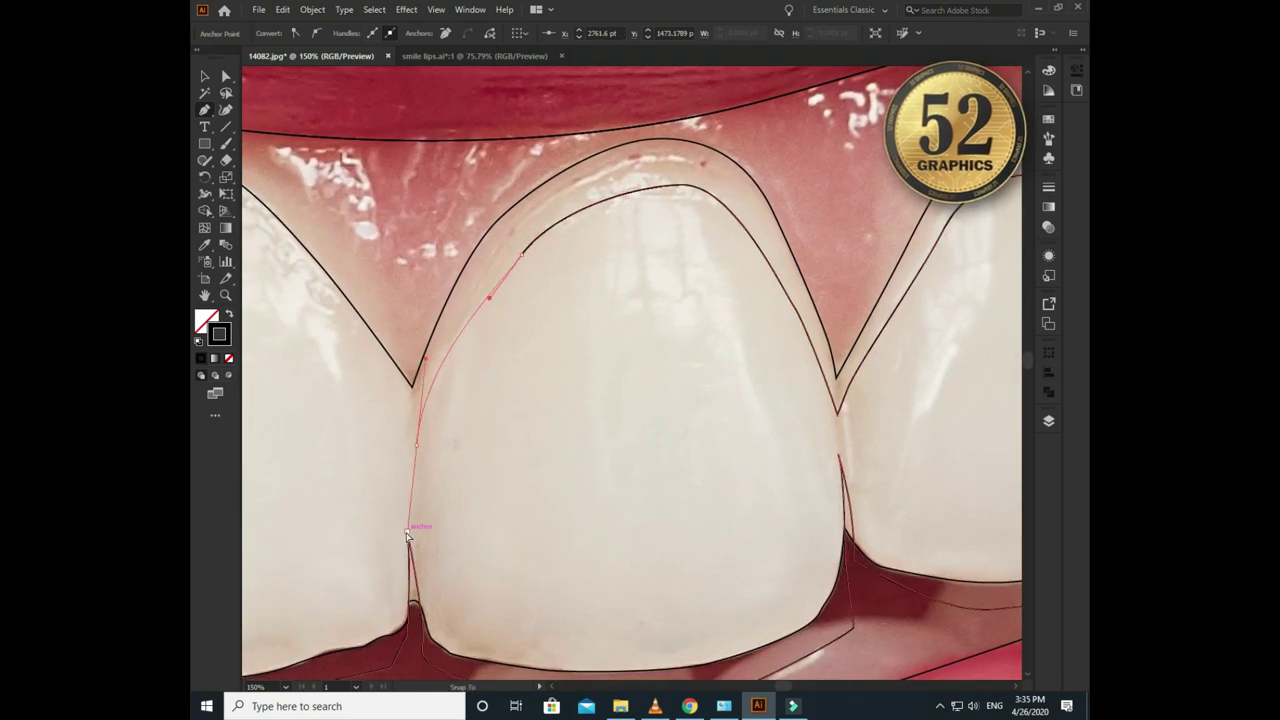
- Curve the contour over the next tooth's upper edge and down its left side
left_click_drag(410, 443, 566, 366)
mouse_move(414, 263)
left_mouse_down()
mouse_move(351, 294)
mouse_move(553, 277)
left_mouse_up()
left_click_drag(466, 443, 452, 344)
left_click_drag(452, 344, 552, 414)
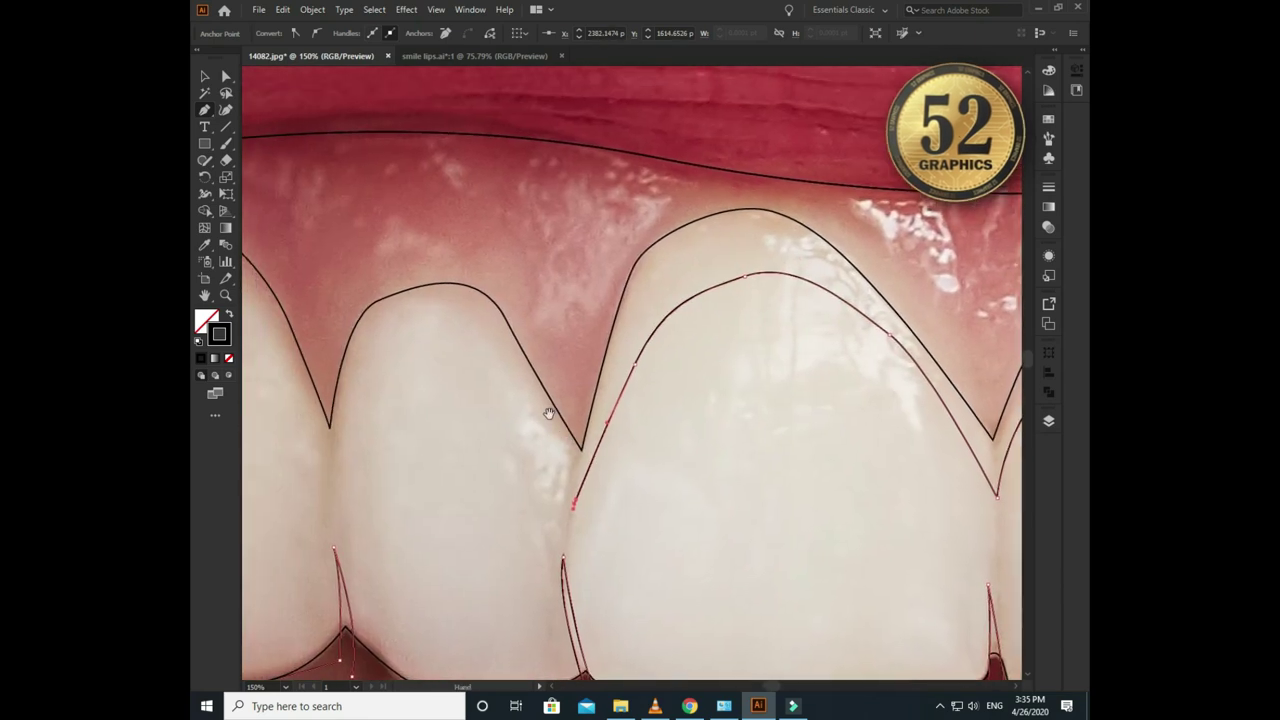
left_click_drag(425, 320, 404, 322)
mouse_move(367, 382)
left_mouse_down()
mouse_move(360, 415)
mouse_move(469, 313)
mouse_move(466, 353)
left_mouse_up()
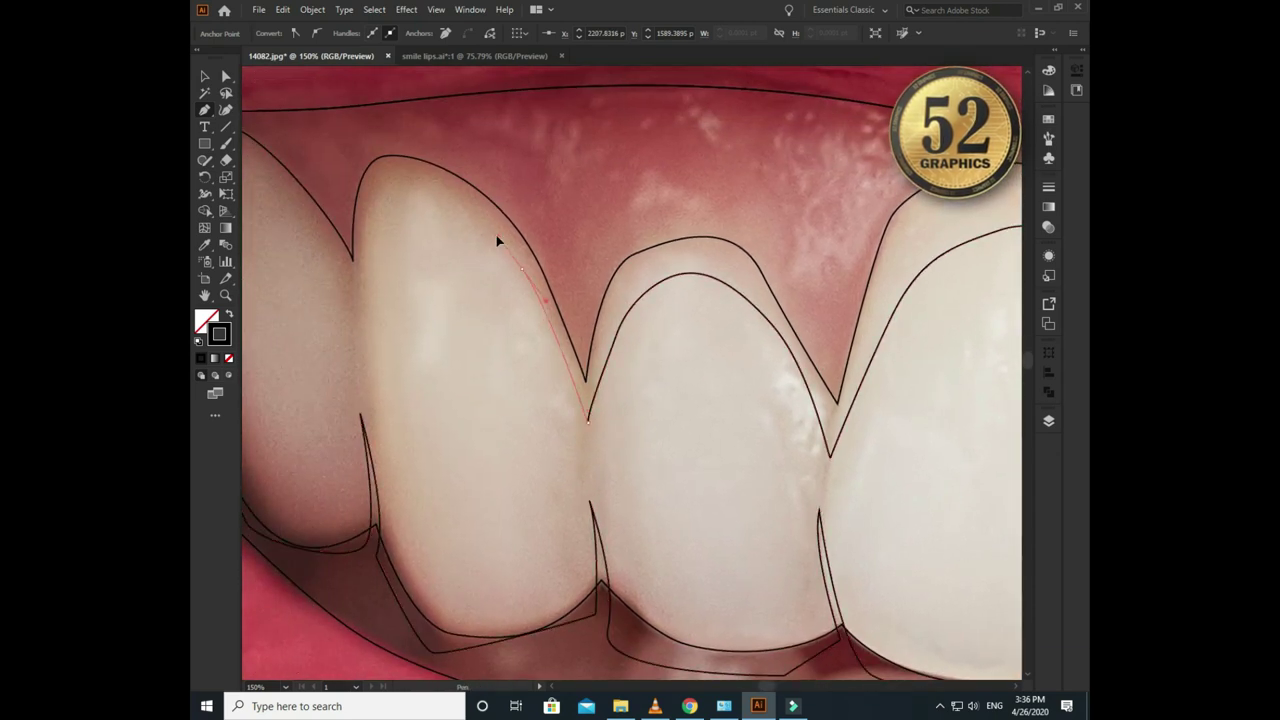
- Trace over the leftmost tooth and swing the path above the lip to close it
left_click_drag(415, 199, 388, 203)
mouse_move(357, 291)
left_mouse_down()
mouse_move(358, 308)
mouse_move(571, 300)
left_mouse_up()
left_click_drag(441, 306, 445, 361)
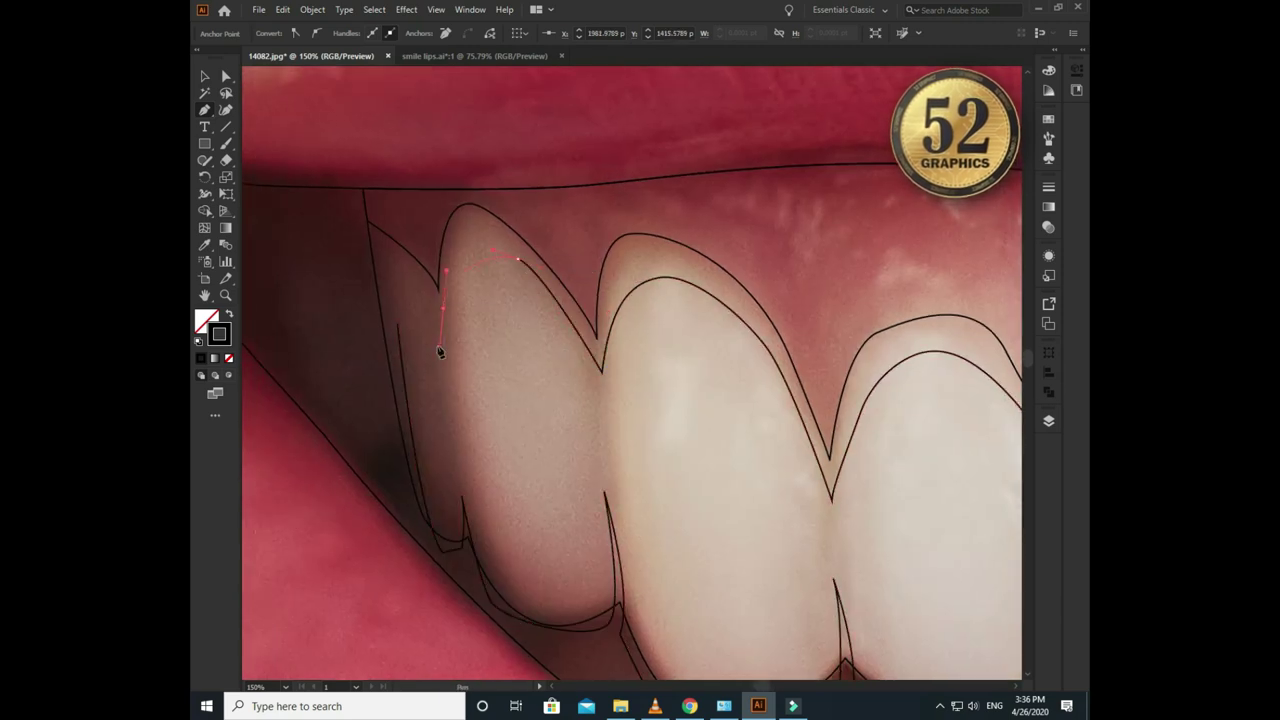
left_click(381, 253)
left_click_drag(465, 143, 558, 148)
scroll(530, 350, "down", 1)
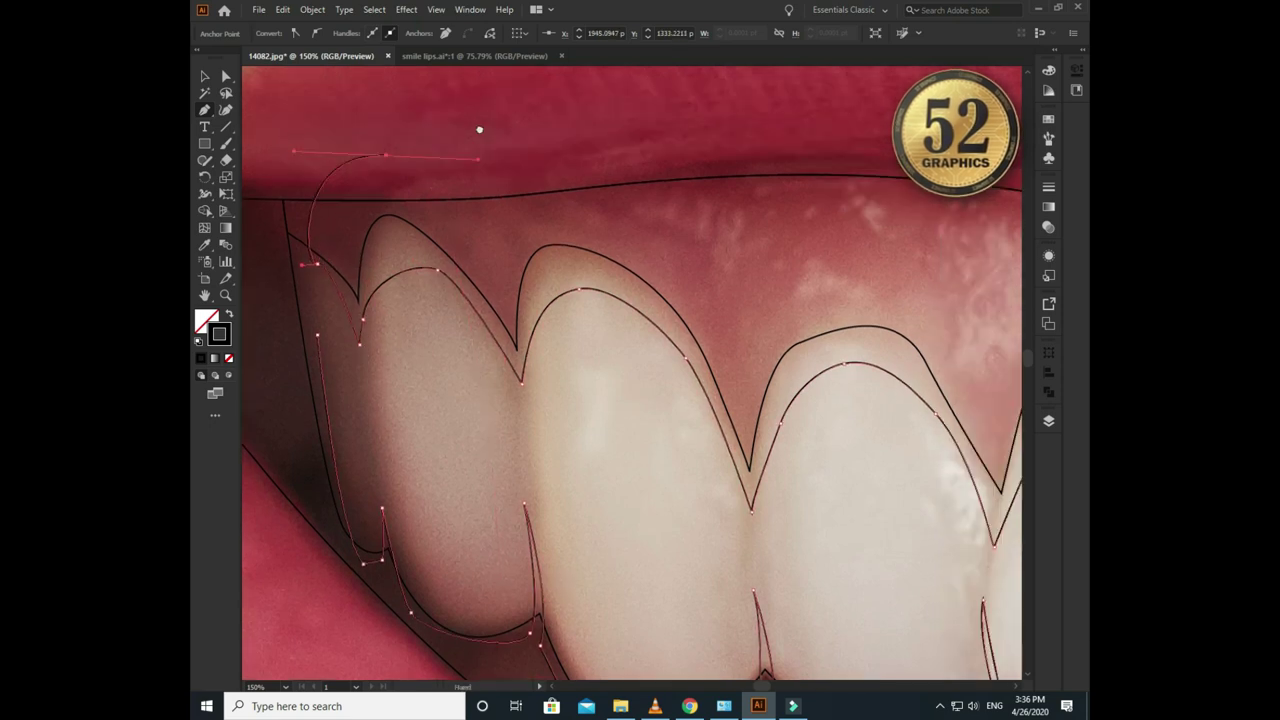
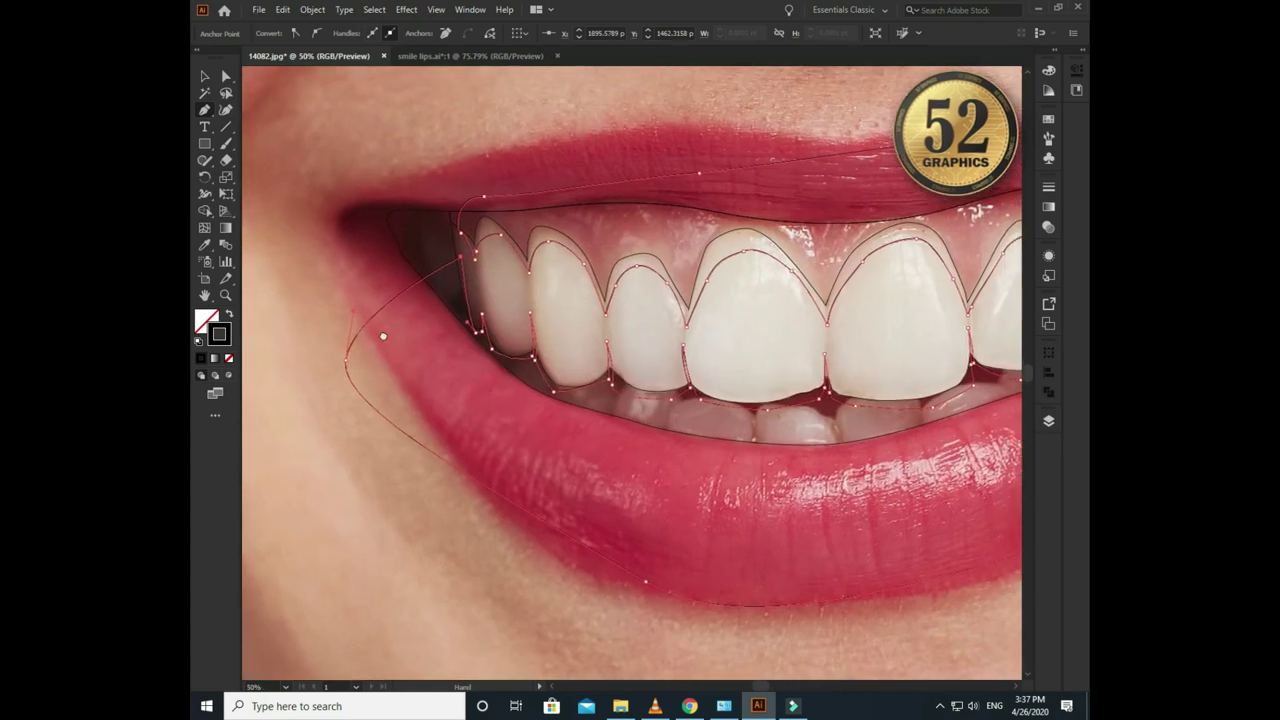
- Copy the outer lip outline and paste the copy in front of the original
left_click(205, 73)
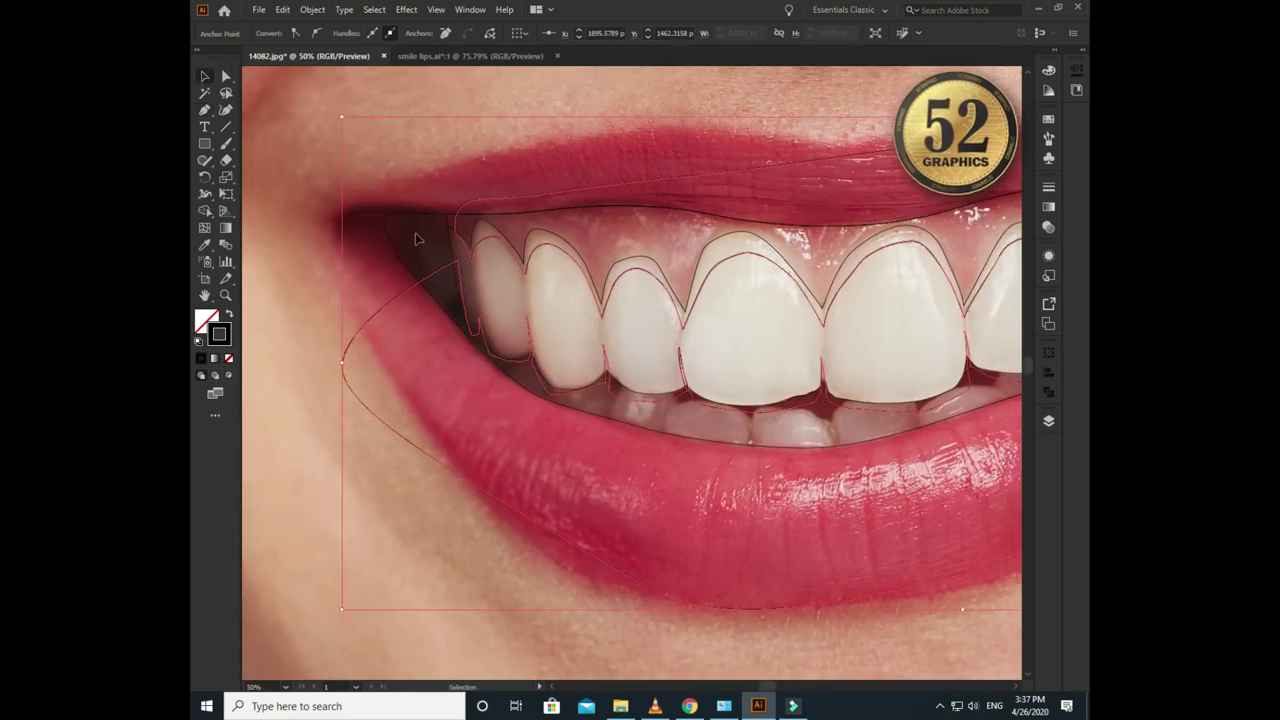
left_click(441, 246)
left_click(283, 9)
left_click(305, 77)
left_click(283, 9)
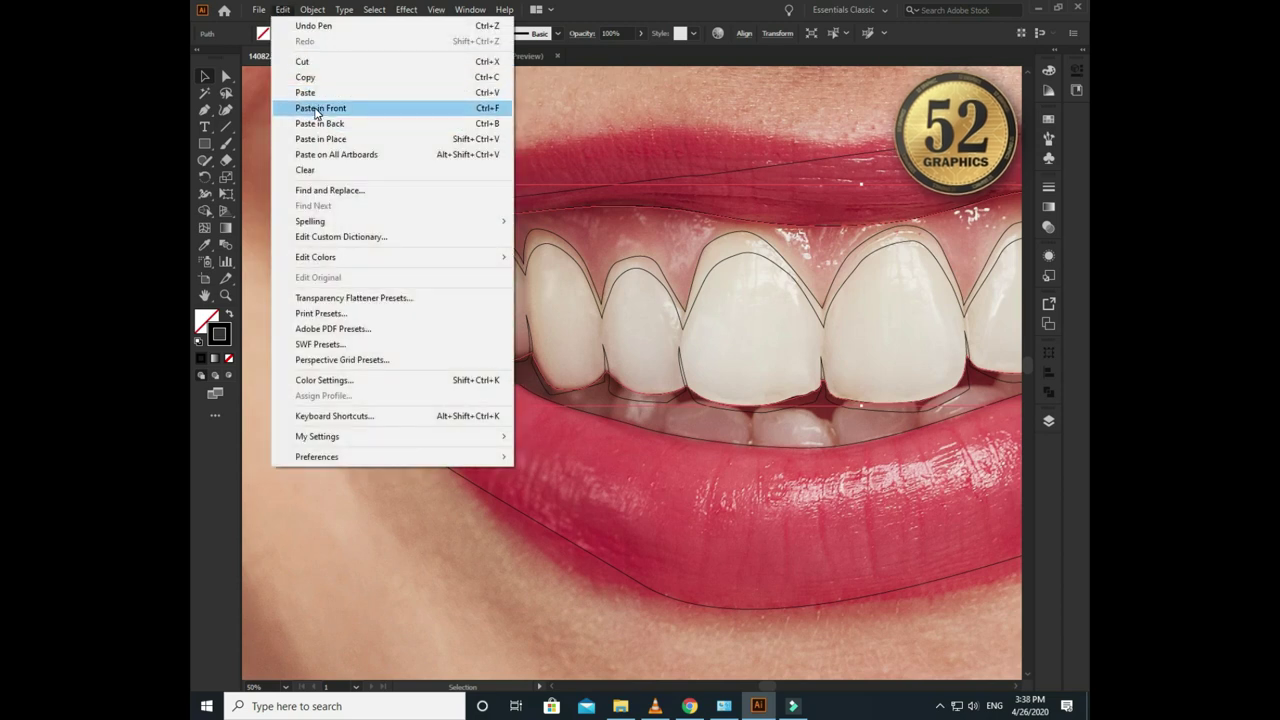
left_click(316, 108)
- Intersect the pasted lip copy with the gum shape, then recentre the whole smile
left_click(403, 290, "shift")
left_click(1048, 392)
left_click(938, 394)
left_click(429, 143)
scroll(457, 234, "down", 2)
key("ctrl+minus")
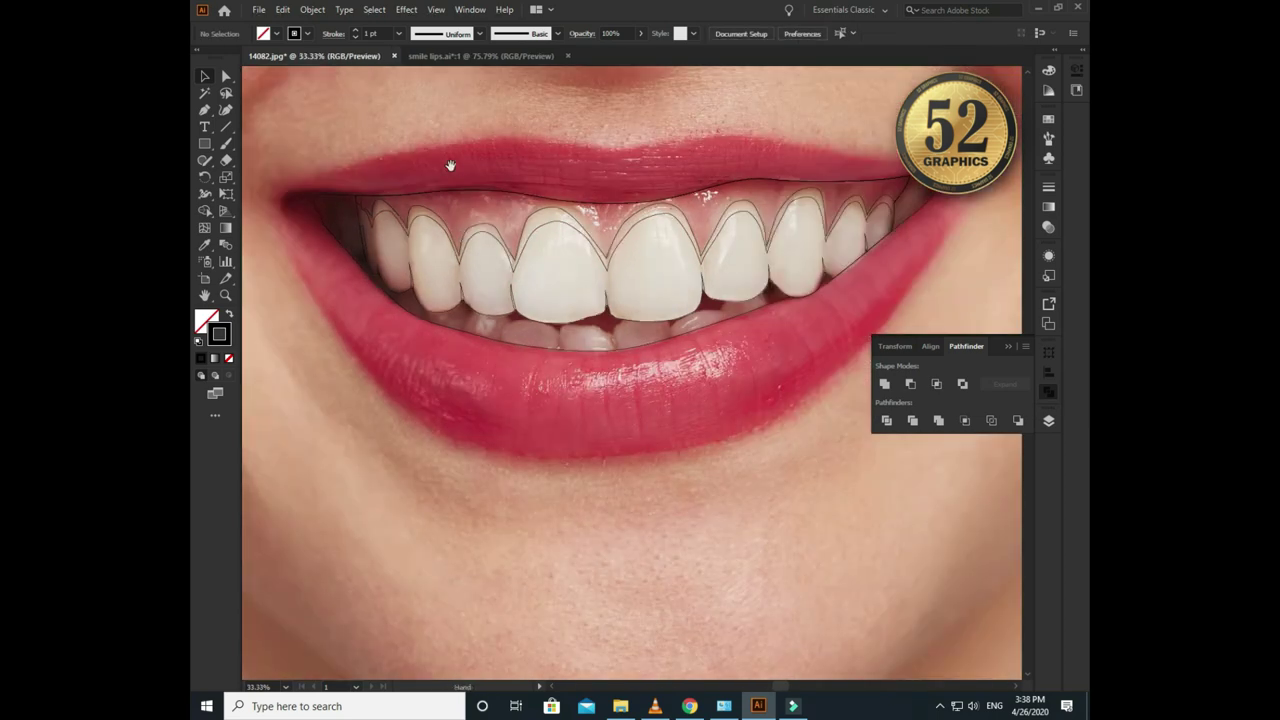
left_click_drag(450, 165, 494, 213)
- Zoom in with the Pen tool and draw a thin sliver along the leftmost upper tooth
left_click(1008, 346)
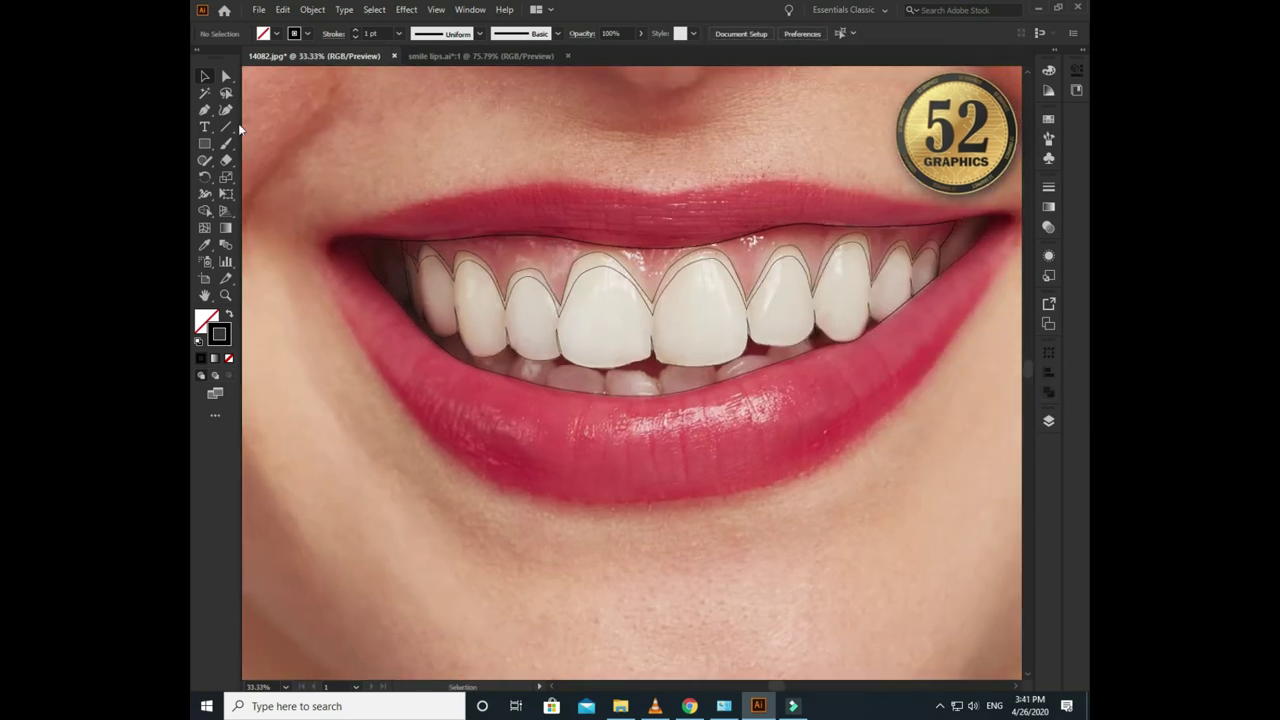
left_click(205, 110)
scroll(400, 277, "up", 3)
scroll(420, 275, "up", 1)
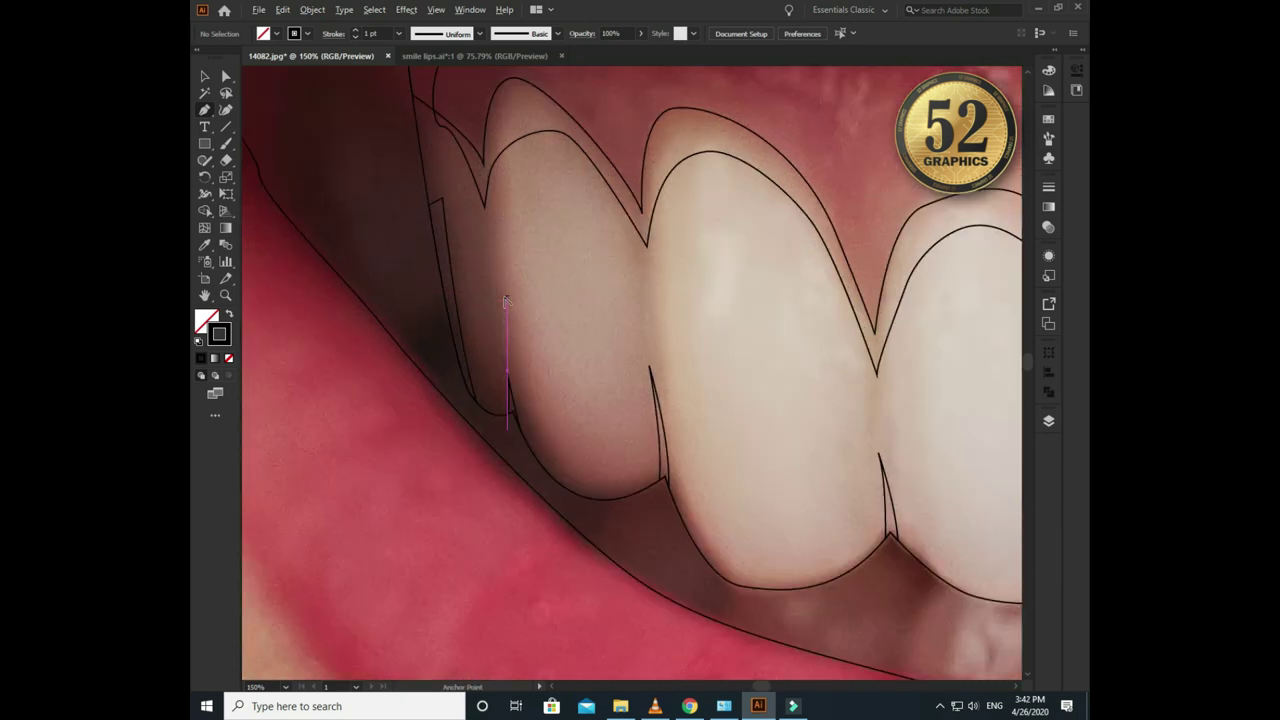
scroll(537, 267, "up", 1)
left_click(521, 213)
mouse_move(552, 404)
left_mouse_down()
mouse_move(564, 400)
mouse_move(566, 350)
left_mouse_up()
mouse_move(545, 245)
left_mouse_down()
mouse_move(541, 214)
mouse_move(500, 214)
mouse_move(455, 173)
mouse_move(485, 86)
left_mouse_up()
- Draw a closed inner outline inside the next left upper tooth
left_click(447, 277)
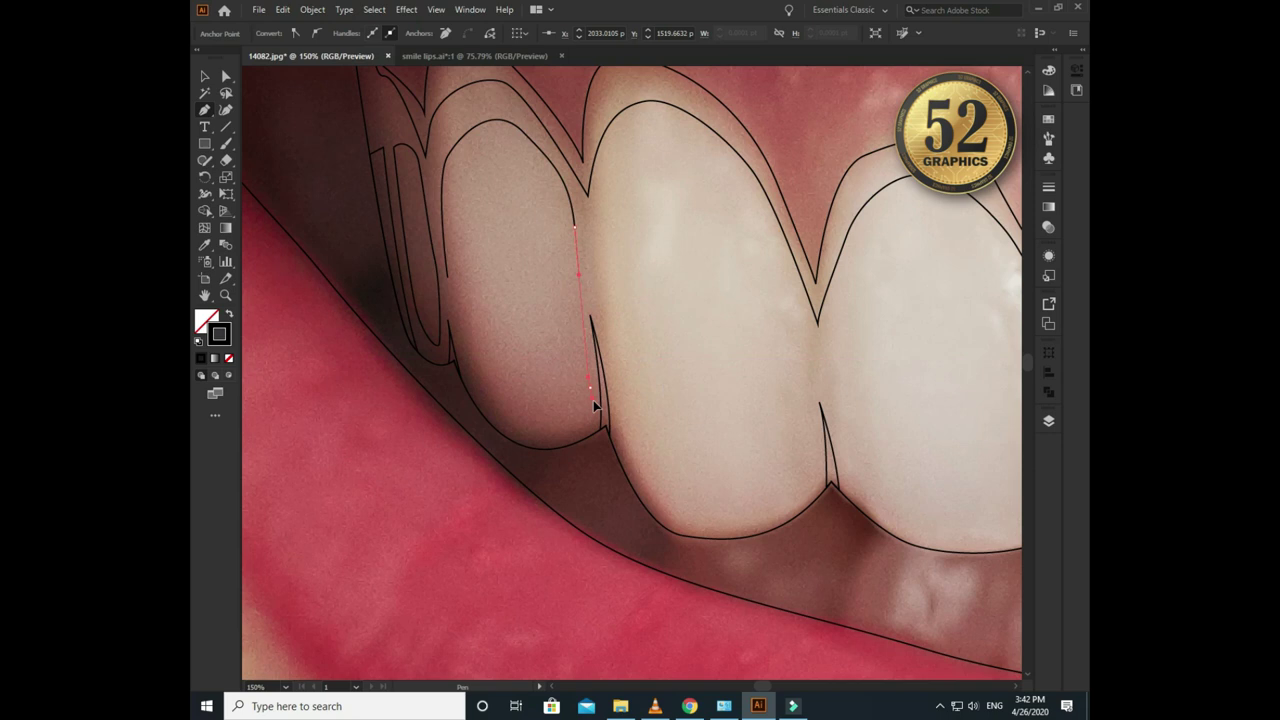
left_click(605, 432)
left_click_drag(545, 437, 535, 437)
left_click(472, 385)
left_click_drag(447, 277, 450, 279)
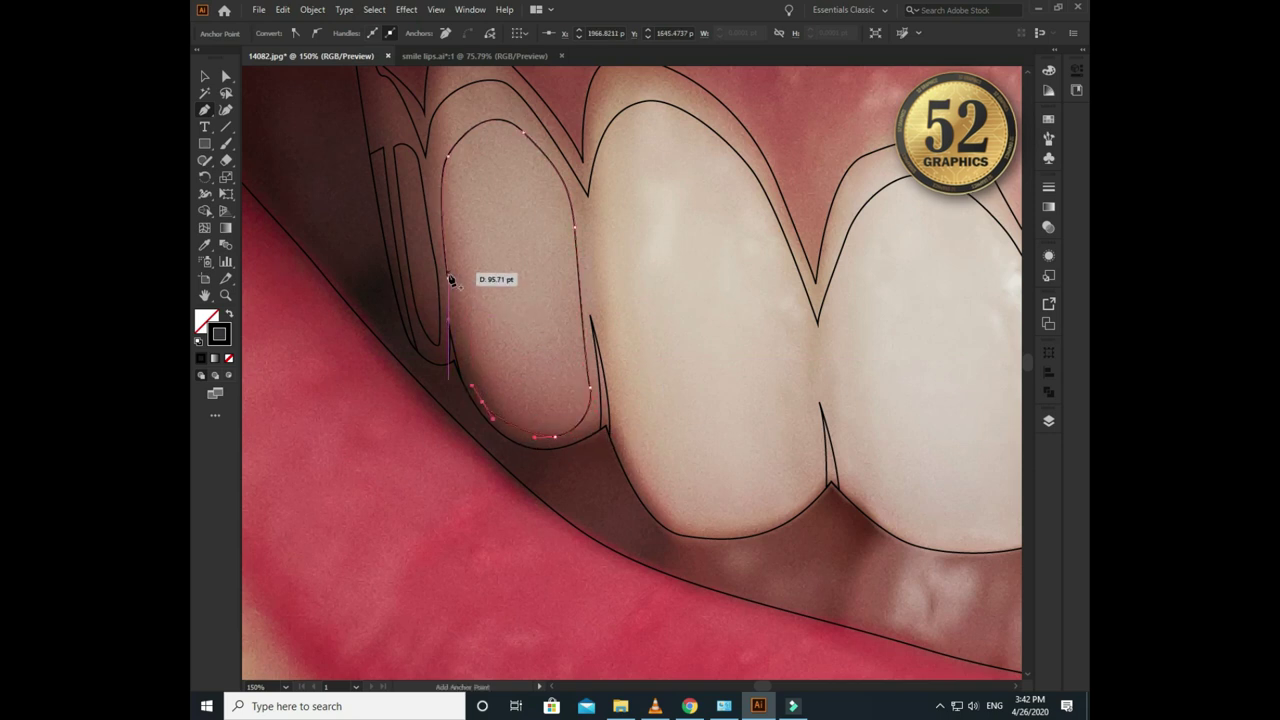
- Trace a closed inner outline inside the third upper tooth from the left
scroll(448, 262, "right", 2)
scroll(420, 277, "right", 2)
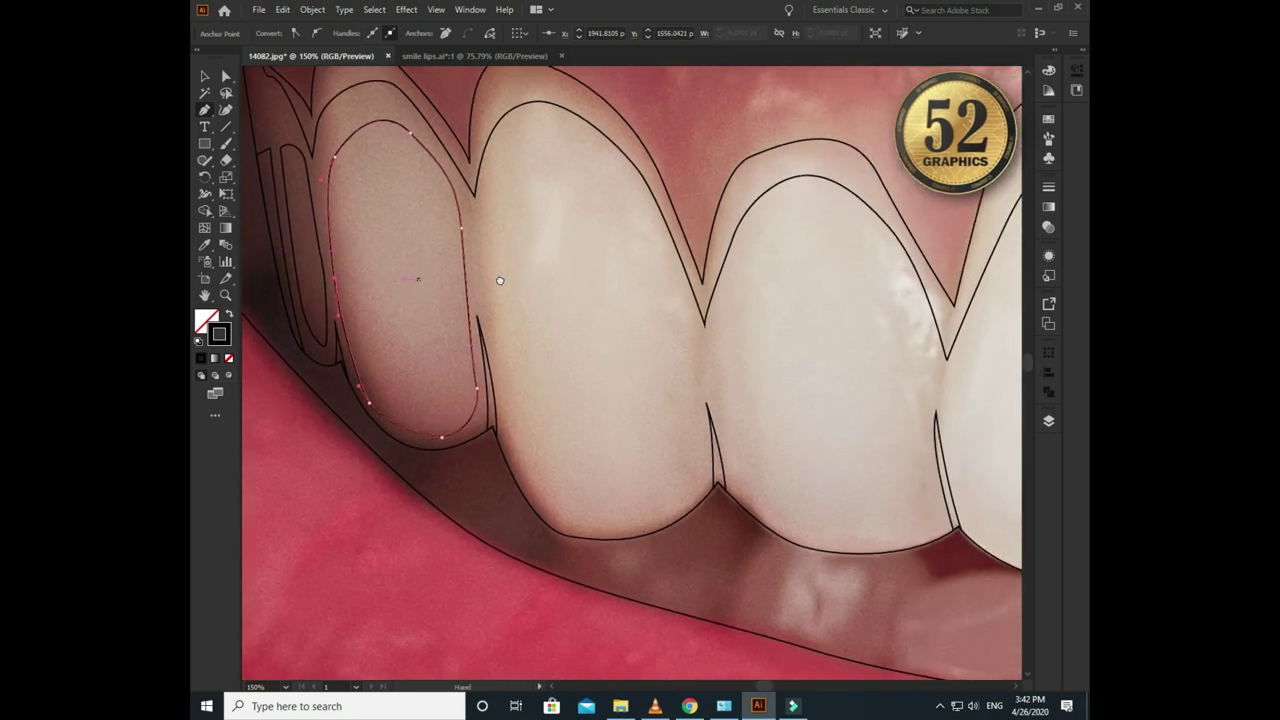
scroll(440, 172, "right", 1)
left_click(466, 149)
left_click_drag(594, 185, 628, 242)
left_click_drag(660, 438, 677, 480)
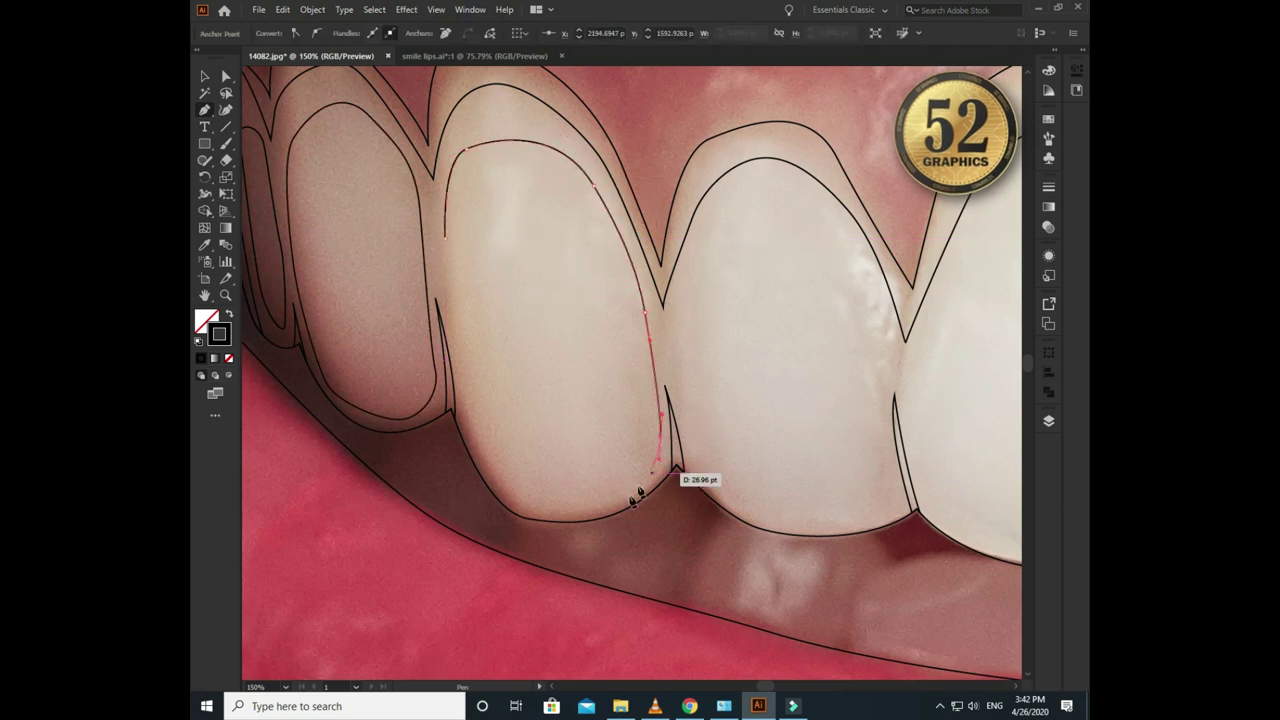
left_click(575, 511)
left_click_drag(500, 491, 466, 423)
left_click_drag(463, 371, 446, 244)
- Trace a closed inner outline inside the tooth beside the front pair
scroll(446, 241, "down", 3)
left_click(520, 263)
left_click_drag(571, 180, 660, 183)
left_click_drag(725, 265, 729, 334)
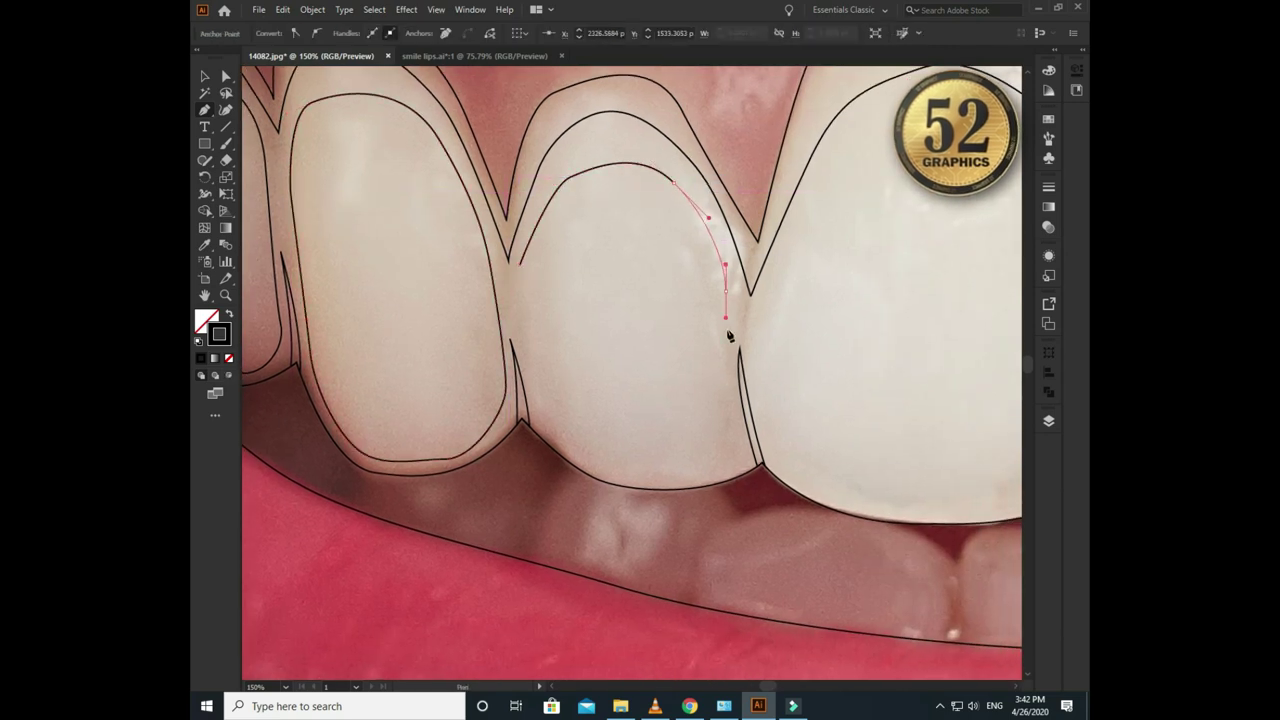
left_click_drag(591, 456, 553, 421)
left_click(526, 378)
left_click_drag(520, 263, 548, 185)
- Draw the inner outline of the left front tooth
scroll(630, 370, "right", 5)
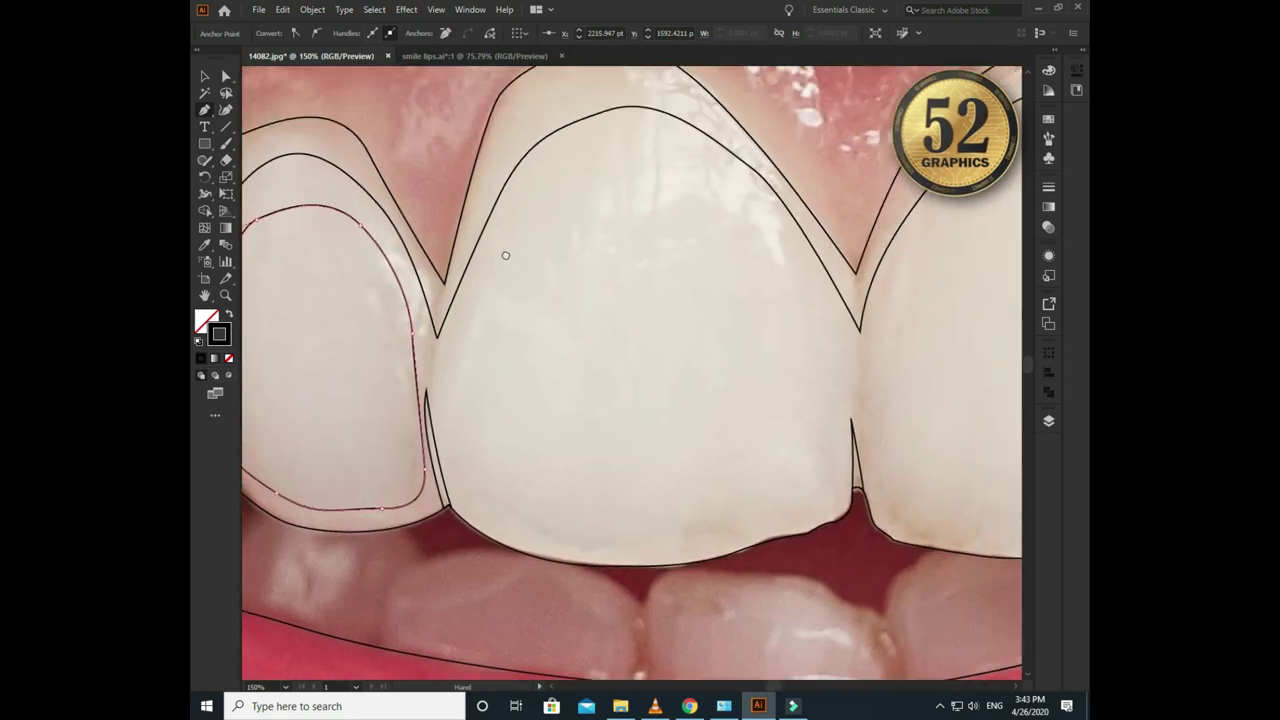
left_click_drag(472, 322, 541, 240)
left_click_drag(601, 184, 611, 182)
left_click_drag(735, 212, 780, 254)
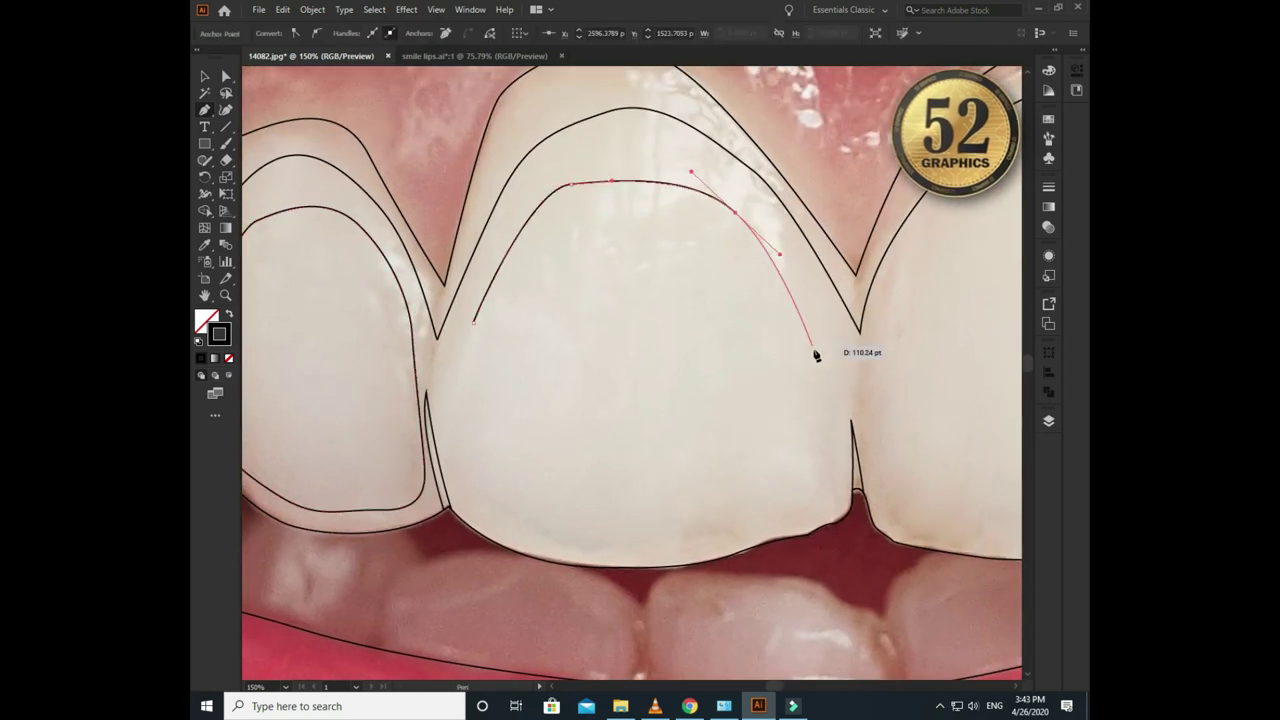
mouse_move(829, 464)
left_mouse_down()
mouse_move(826, 492)
mouse_move(453, 484)
left_mouse_up()
left_click_drag(472, 322, 490, 306)
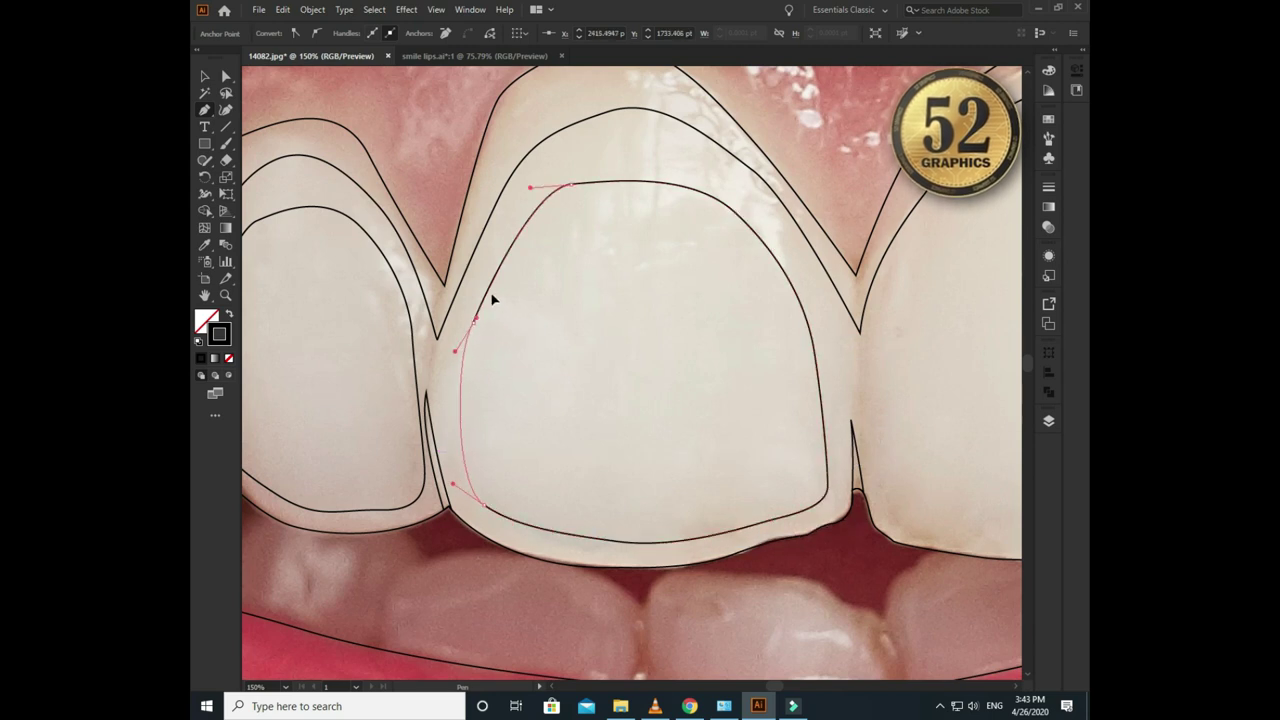
- Draw the inner outline of the right front tooth
left_click_drag(1020, 405, 616, 410)
left_click(467, 338)
left_click_drag(580, 195, 605, 187)
left_click(636, 176)
left_click_drag(755, 178, 810, 210)
left_click(830, 298)
left_click_drag(843, 476, 836, 492)
left_click_drag(717, 543, 651, 550)
left_click(458, 487)
left_click(458, 435)
left_click(452, 357)
left_click_drag(467, 338, 481, 324)
- Trace a closed inner outline inside the first tooth right of the front pair
scroll(481, 324, "left", 5)
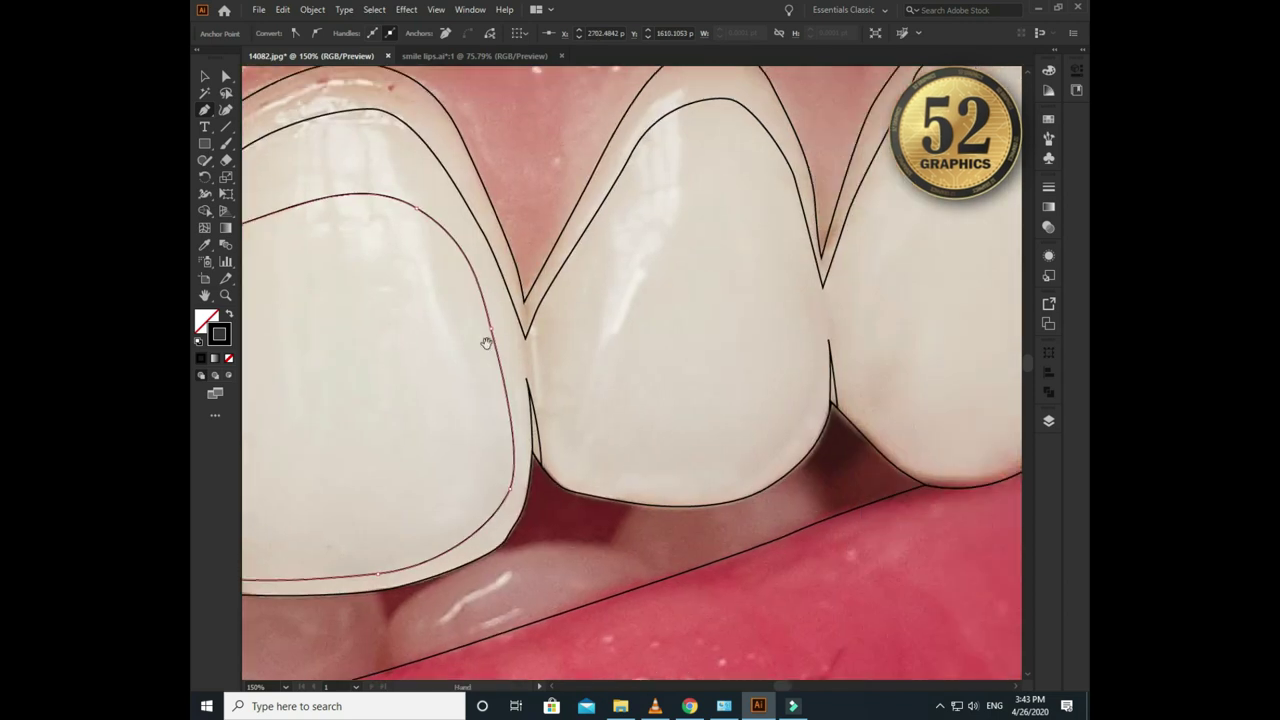
left_click_drag(501, 378, 513, 370)
left_click_drag(593, 240, 622, 222)
left_click_drag(729, 232, 749, 266)
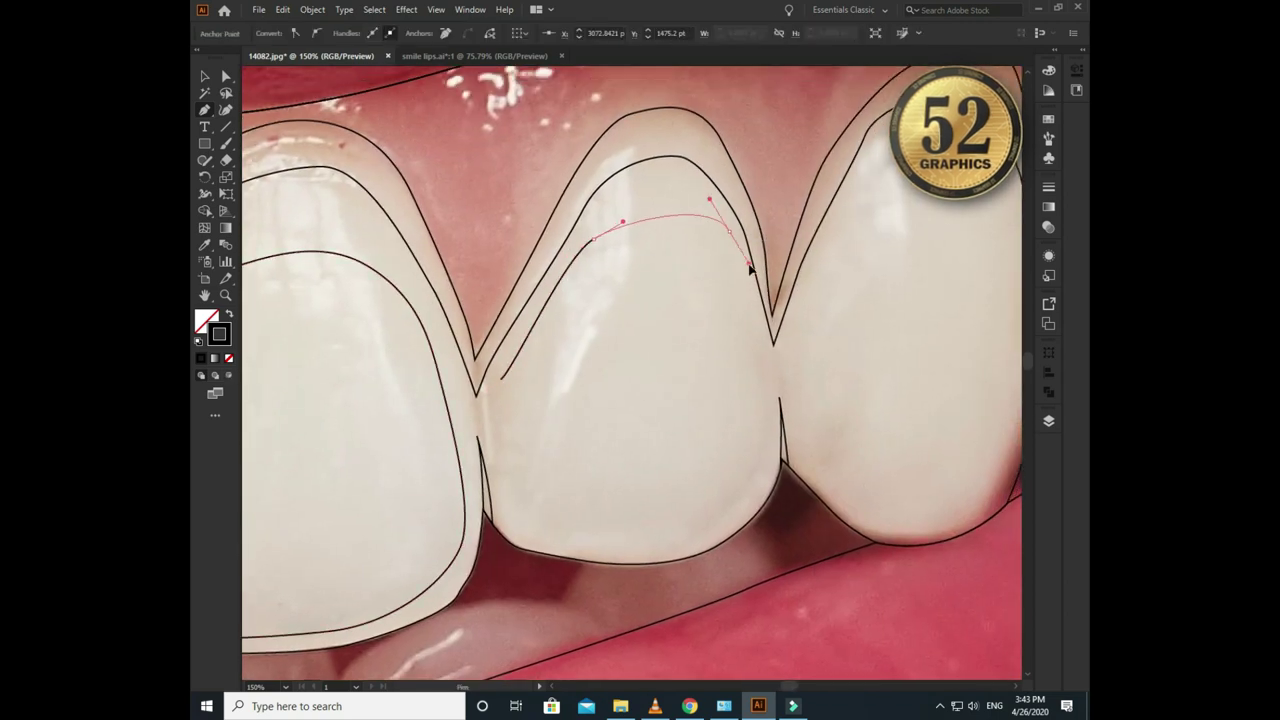
mouse_move(766, 418)
left_mouse_down()
mouse_move(777, 477)
mouse_move(701, 535)
left_mouse_up()
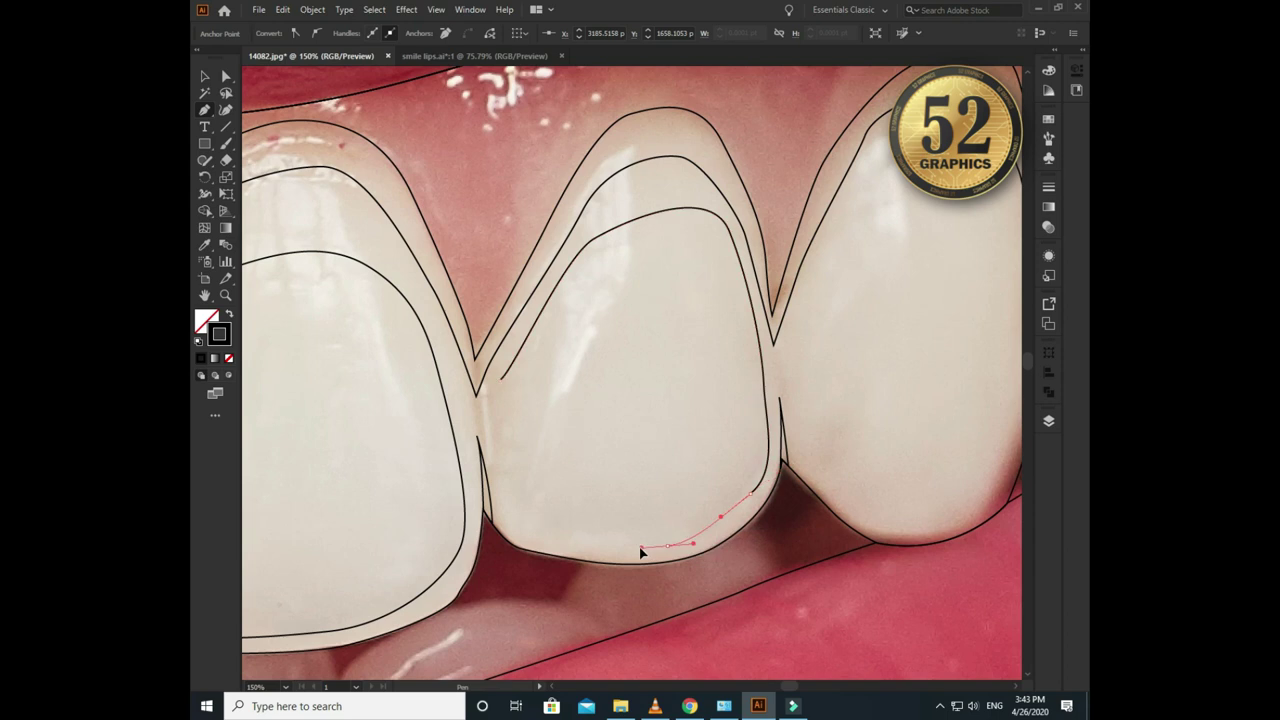
left_click_drag(534, 537, 497, 443)
left_click(501, 378)
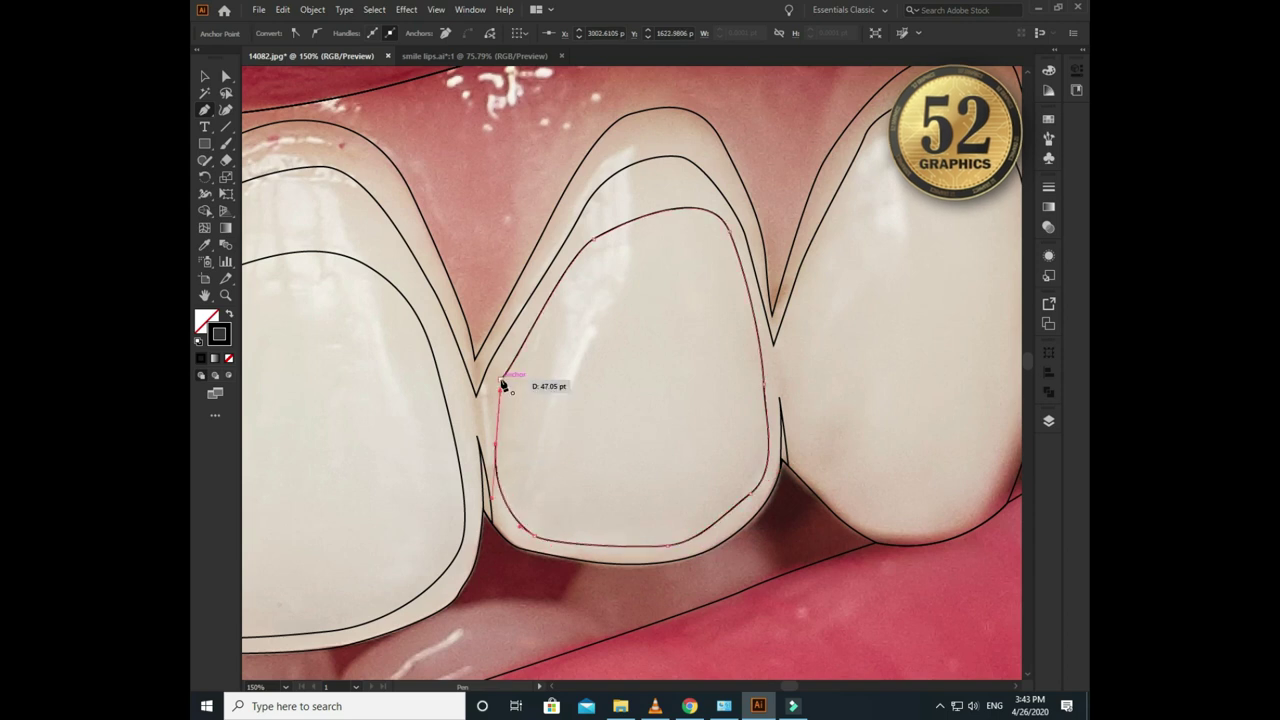
- Trace a closed inner outline inside the next right-side tooth
scroll(600, 350, "right", 5)
left_click(530, 405)
mouse_move(628, 258)
left_mouse_down()
mouse_move(665, 225)
mouse_move(745, 250)
left_mouse_up()
left_click_drag(763, 425, 757, 500)
left_click_drag(694, 588, 657, 588)
left_click_drag(568, 553, 540, 516)
left_click(530, 405)
- Draw a closed inner outline inside the following right-side tooth
scroll(534, 409, "right", 5)
left_click_drag(561, 317, 637, 247)
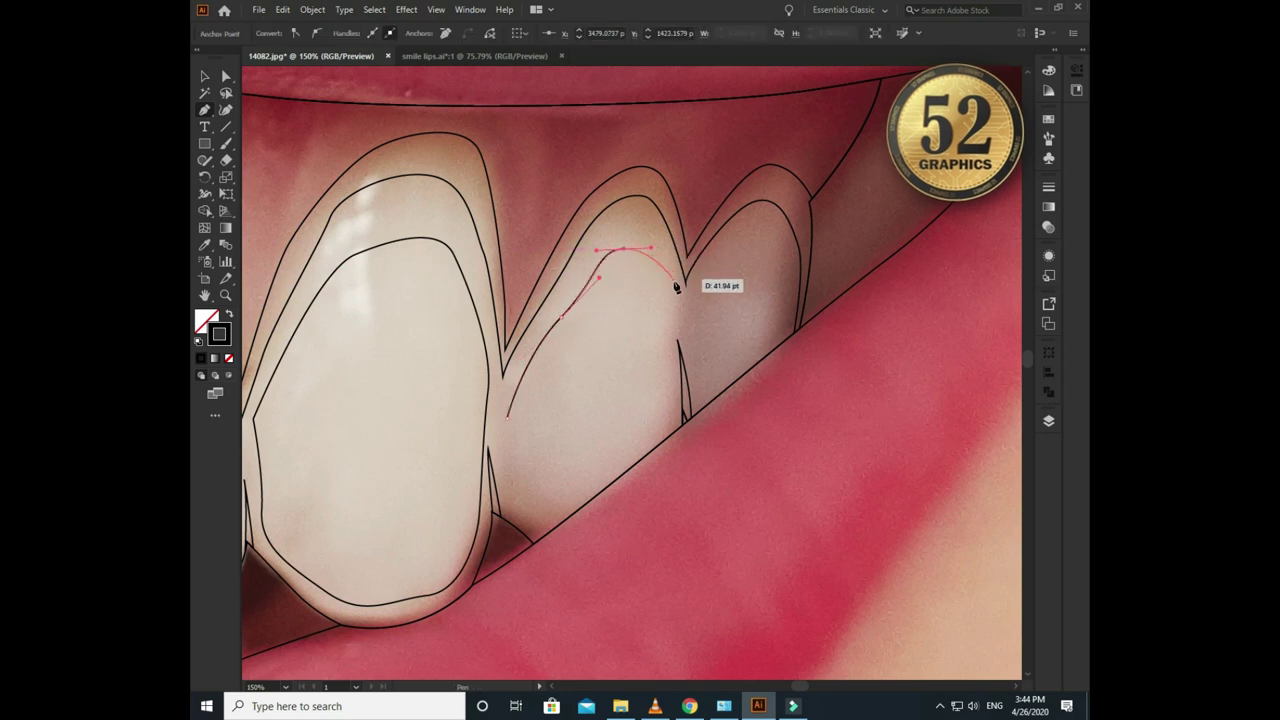
left_click_drag(674, 312, 676, 378)
mouse_move(682, 420)
left_mouse_down()
mouse_move(563, 520)
mouse_move(514, 523)
left_mouse_up()
left_click_drag(509, 478, 514, 423)
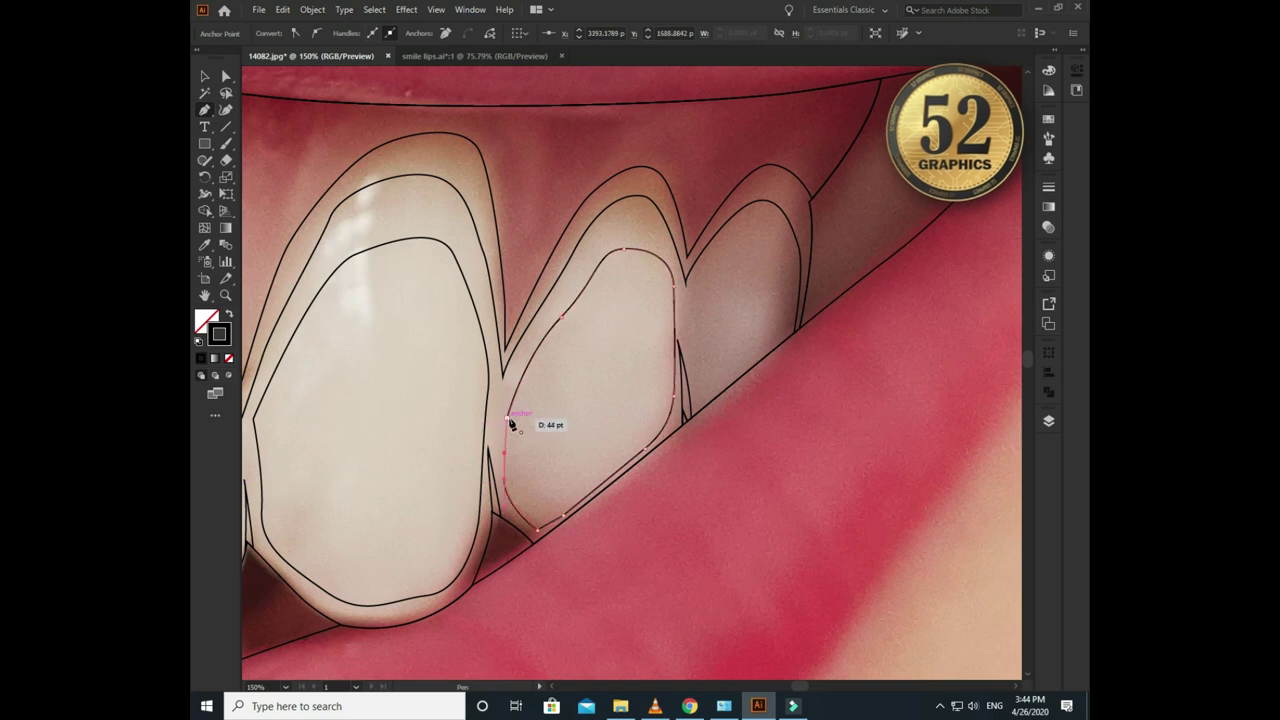
left_click(564, 313)
- Outline the last small back tooth and zoom out to view the whole smile
scroll(565, 338, "right", 3)
left_click(541, 341)
left_click_drag(604, 277, 628, 278)
left_click_drag(637, 345, 629, 389)
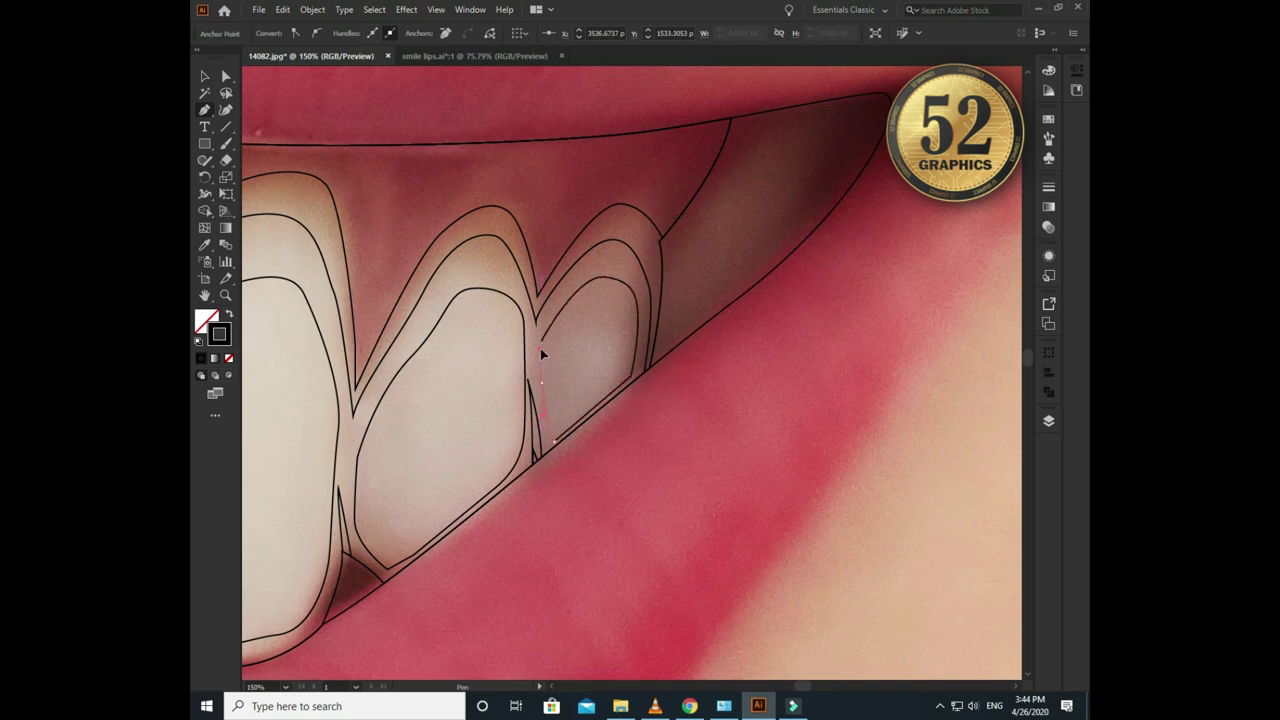
scroll(545, 345, "down", 1)
scroll(603, 329, "down", 2)
scroll(590, 335, "down", 1)
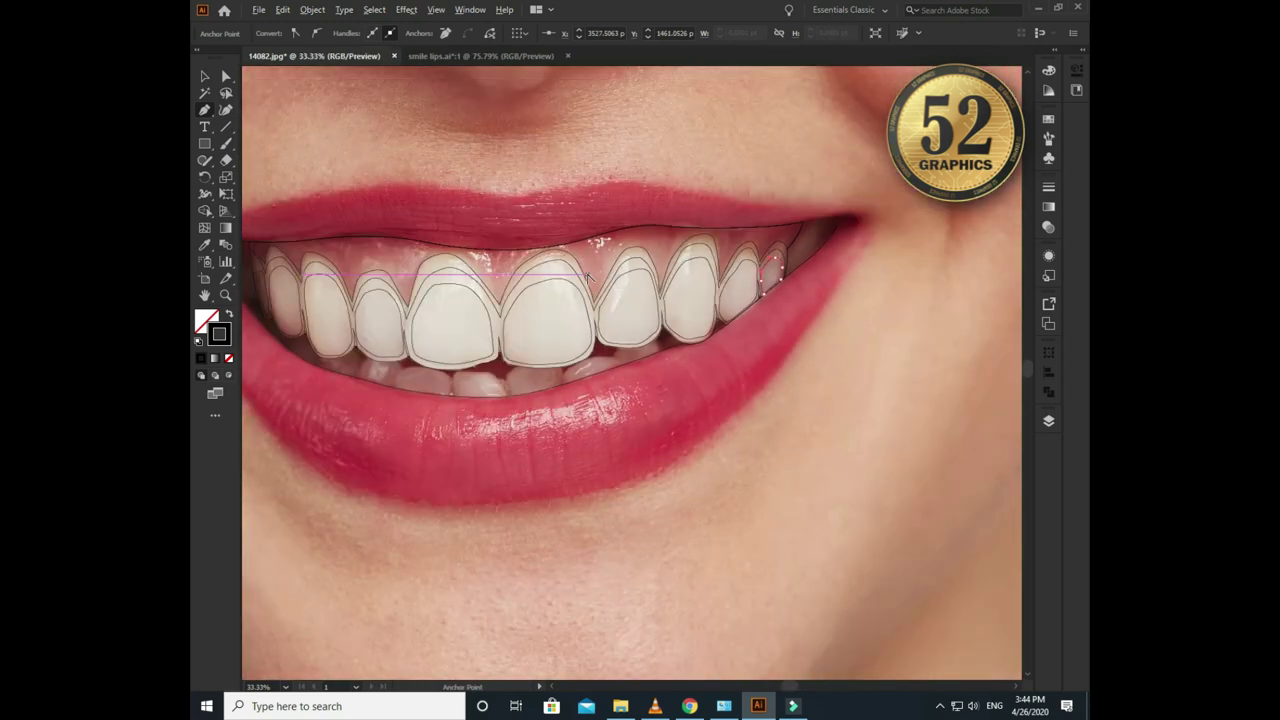
scroll(576, 338, "down", 1)
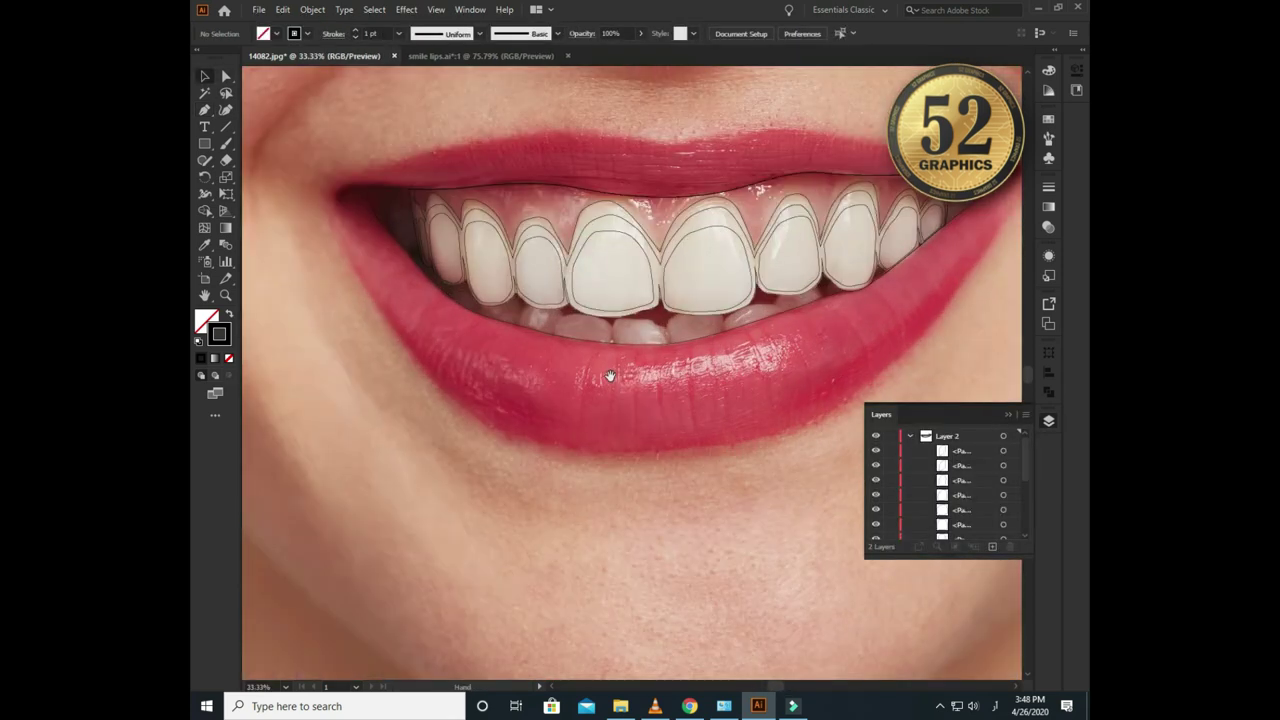
- Select the teeth group, then isolate the gum outline beside the colour swatches
left_click_drag(610, 376, 610, 431)
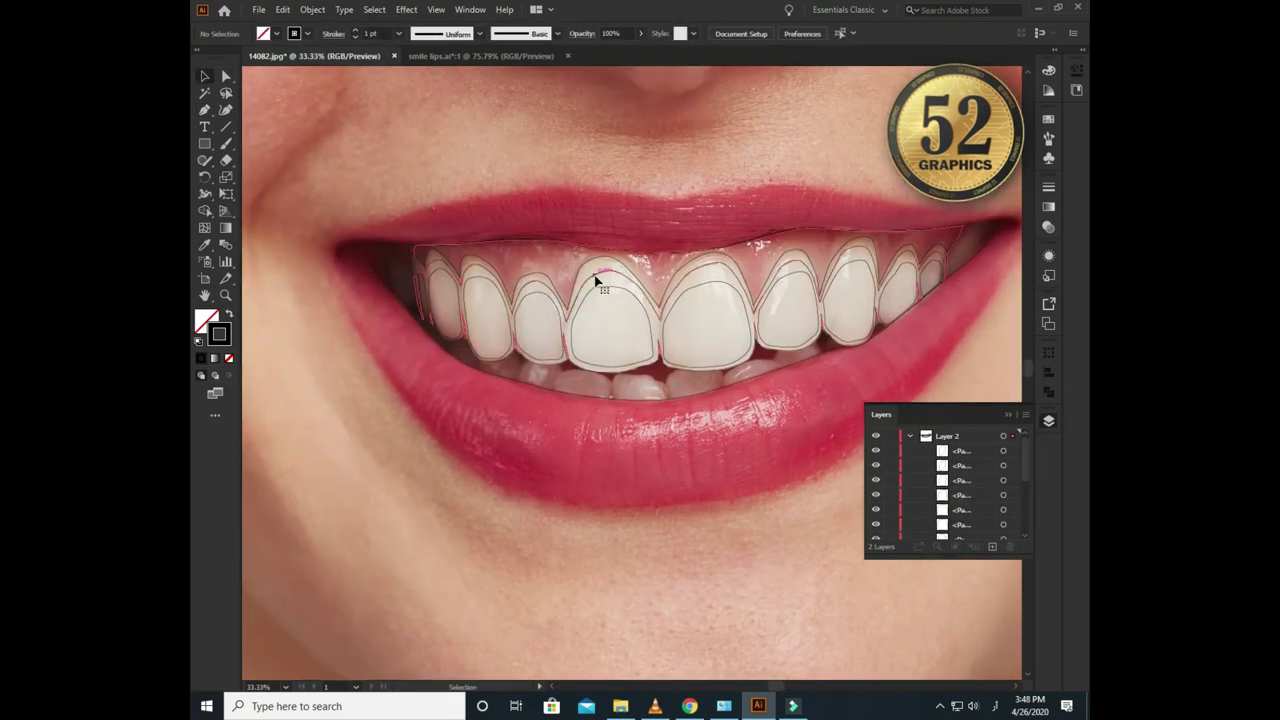
left_click(596, 283)
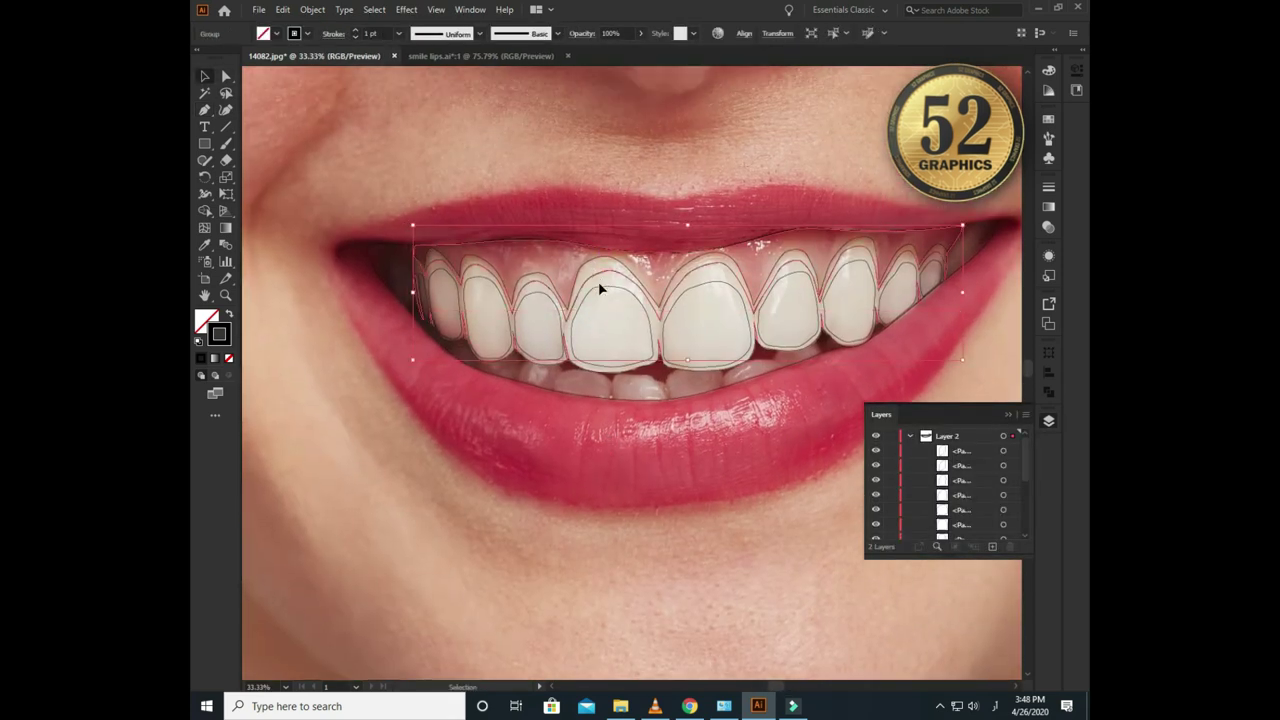
scroll(433, 291, "up", 1)
left_click(405, 258)
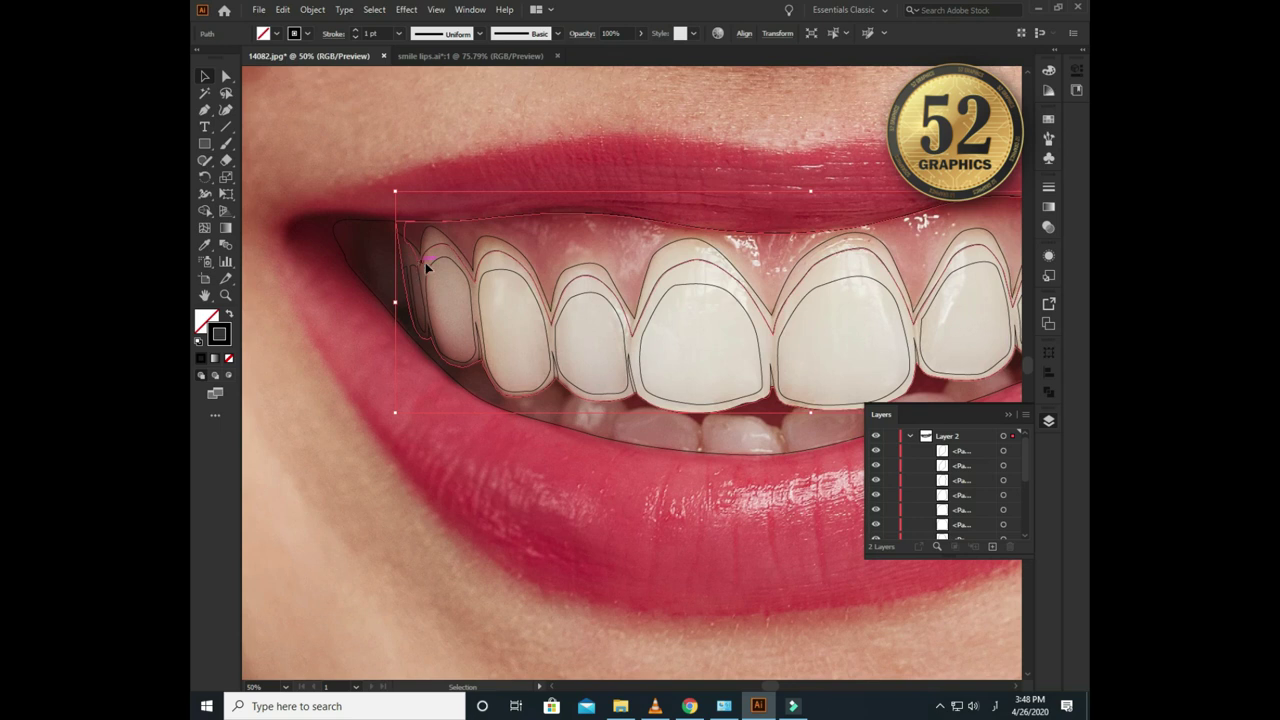
scroll(503, 426, "down", 4, "alt")
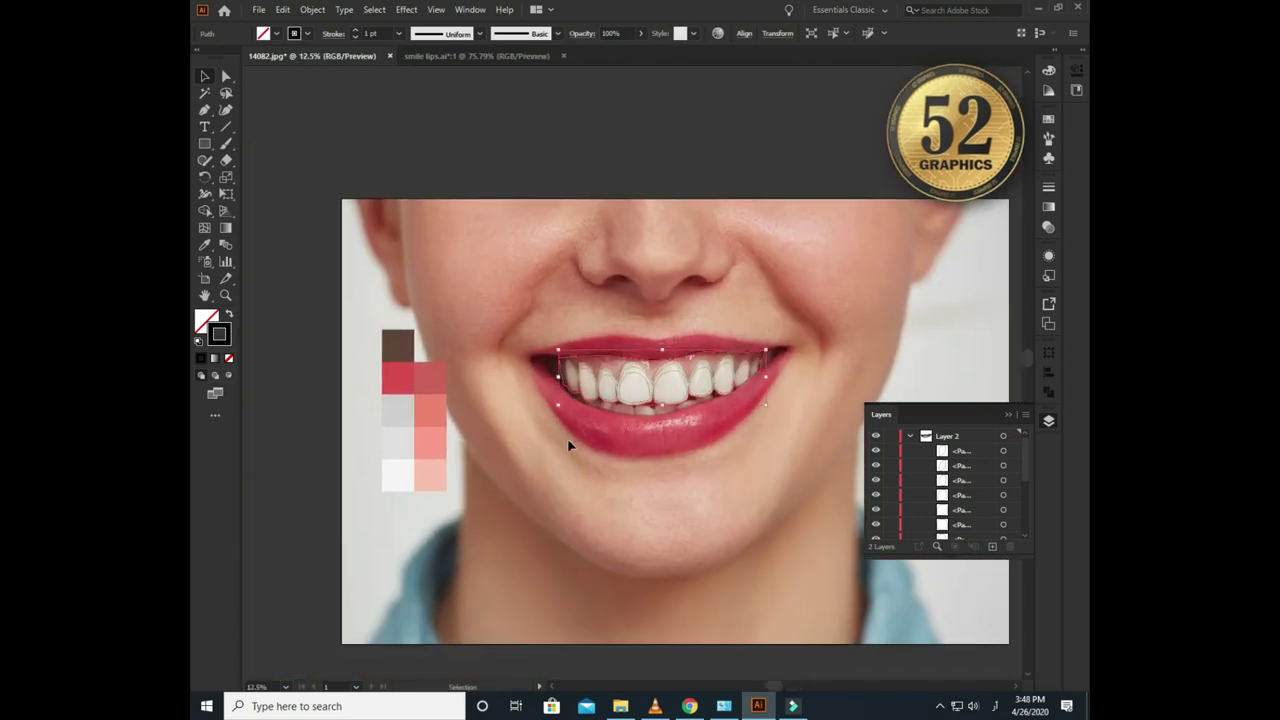
left_click(567, 438)
scroll(614, 371, "up", 1, "alt")
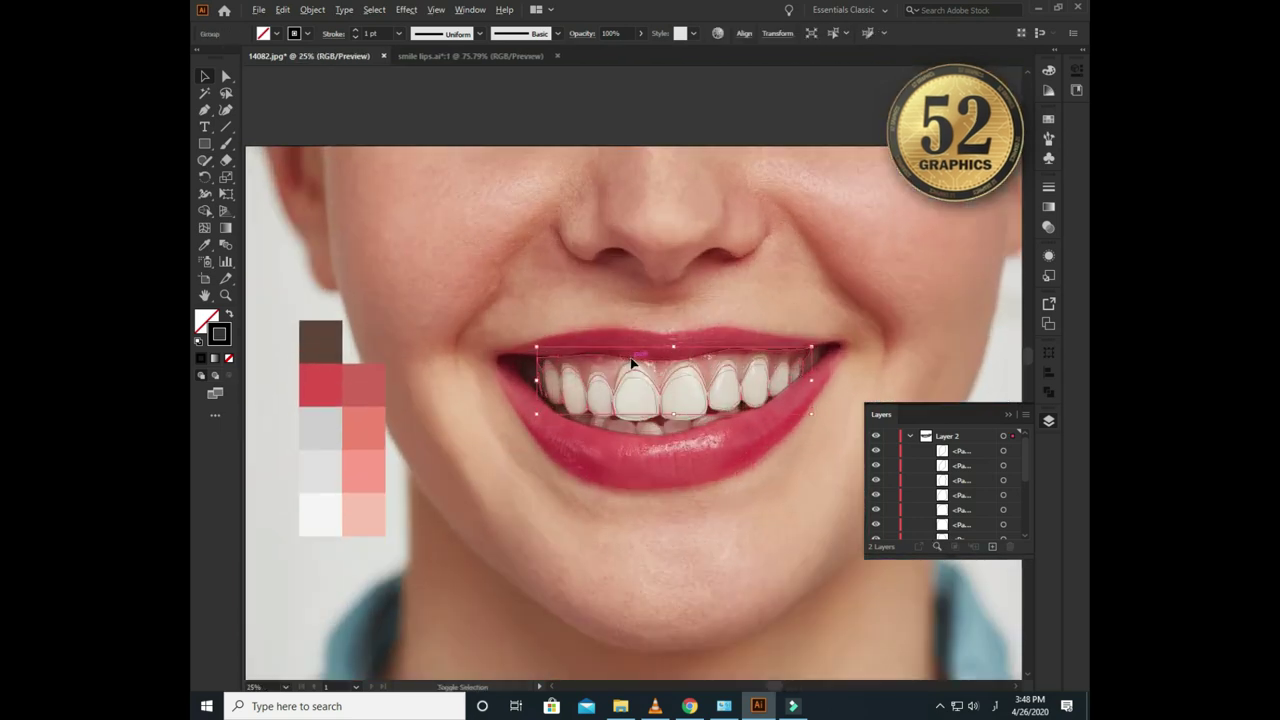
scroll(620, 370, "up", 1, "alt")
left_click(537, 373)
- Fill the gum shape with the red palette swatch using the Eyedropper
left_click_drag(537, 373, 660, 287)
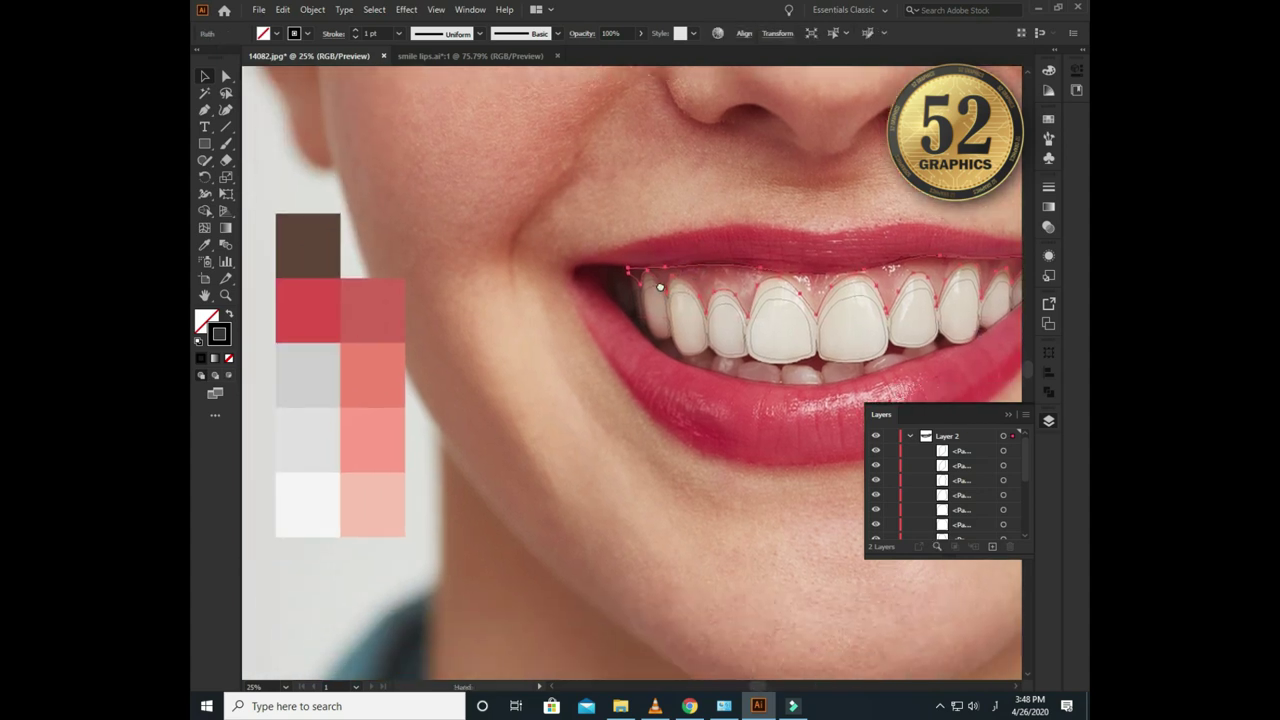
key("i")
left_click(317, 297)
key("v")
left_click(561, 329)
- Sample light grey palette swatches onto the teeth shape and the gum shape
left_click(630, 290)
key("i")
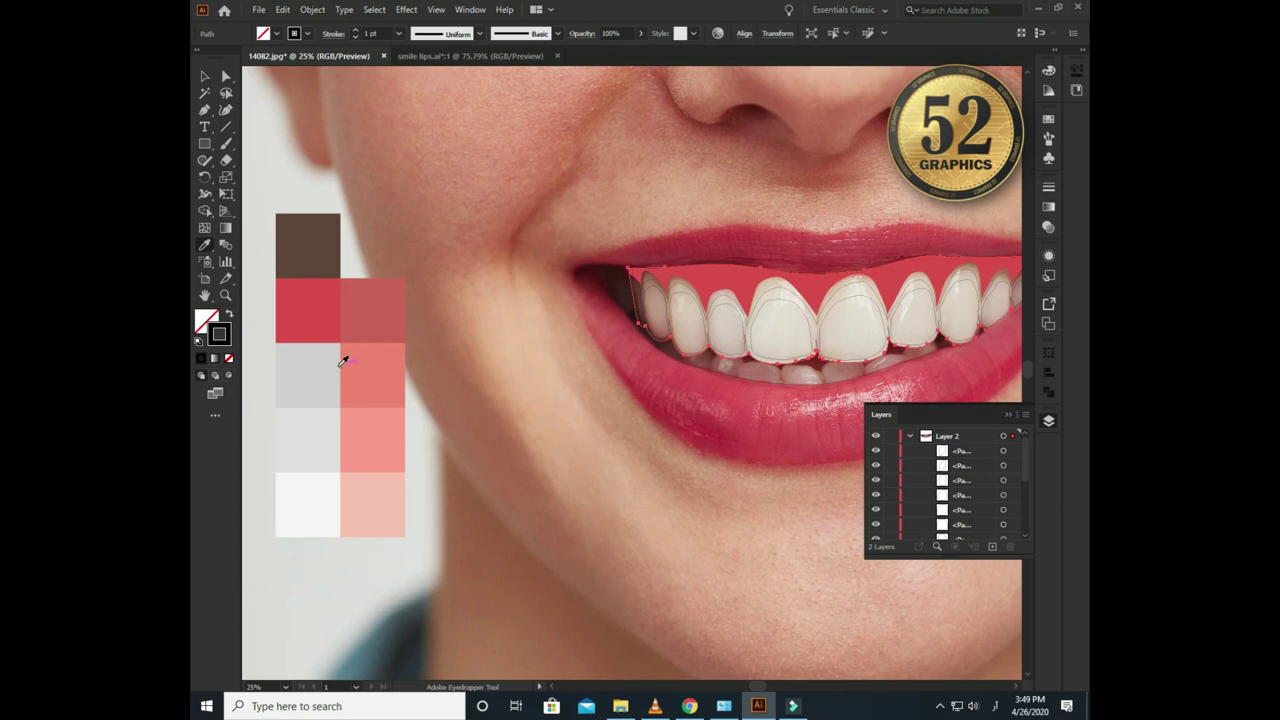
left_click(336, 360)
key("v")
left_click(575, 406)
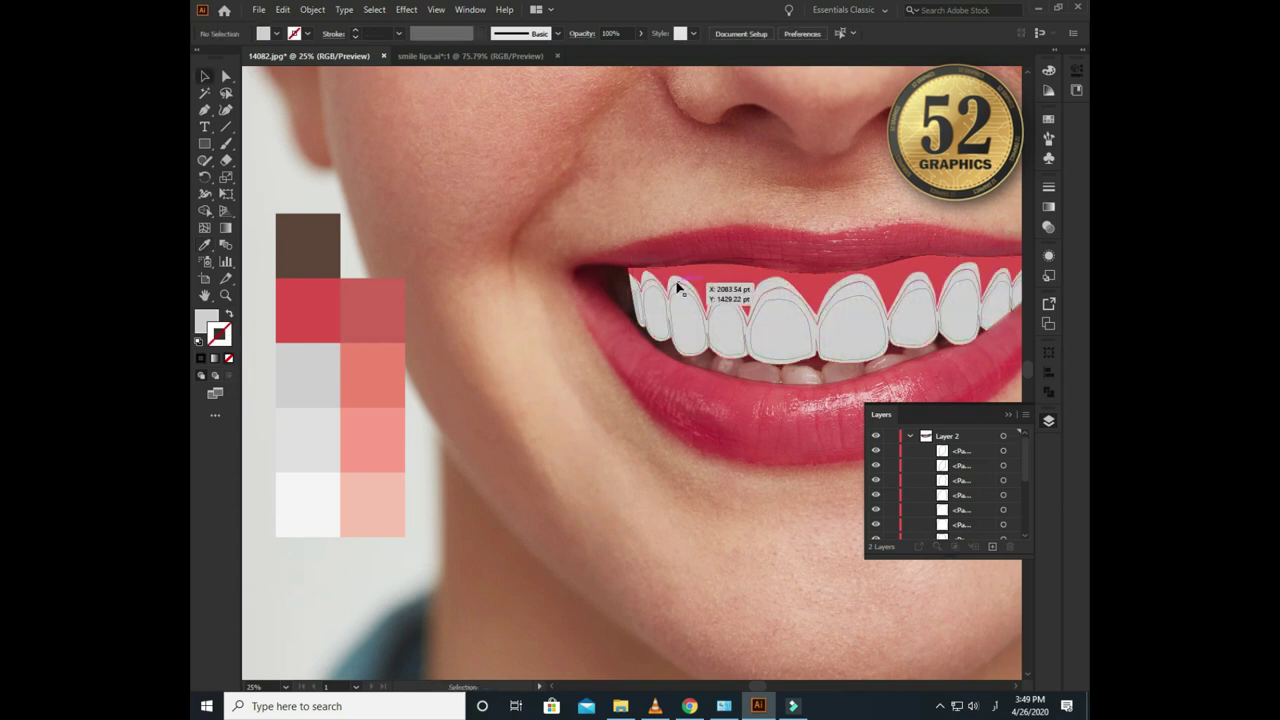
left_click(677, 288)
key("i")
left_click(294, 443)
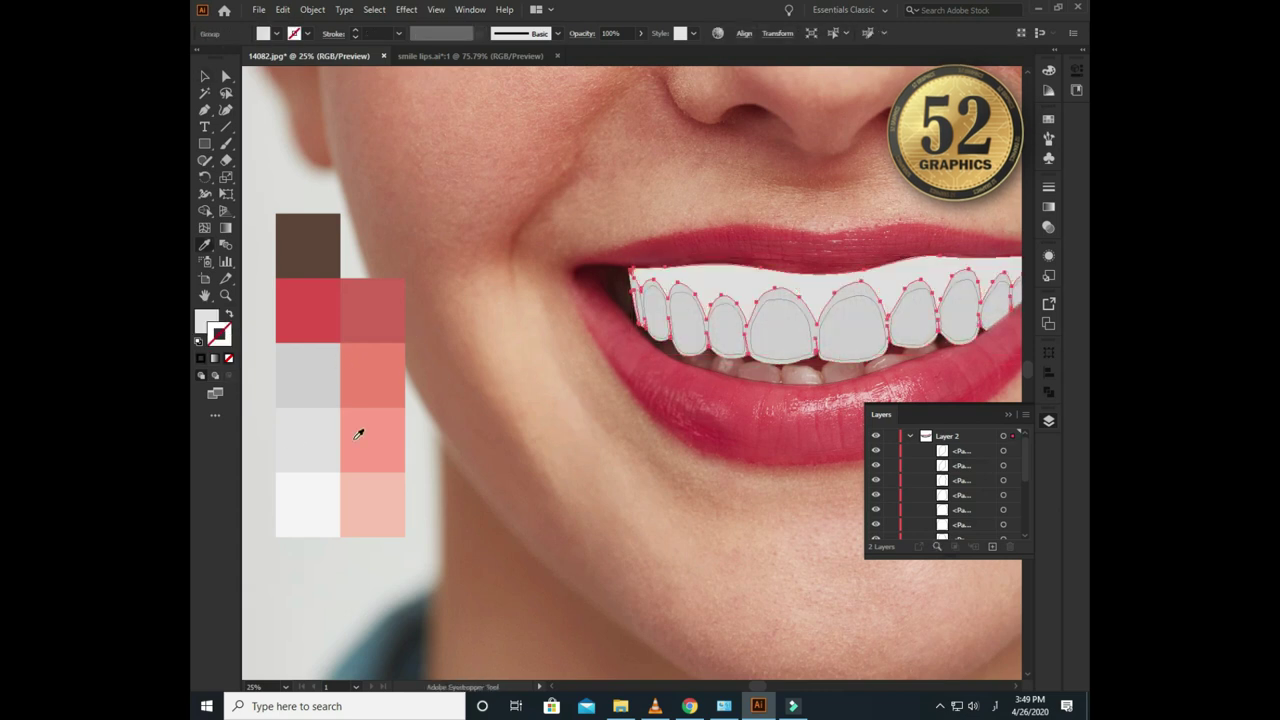
key("v")
- Restack the red gum shape behind the teeth in Layer 2 of the Layers panel
left_click(910, 437)
left_click(908, 436)
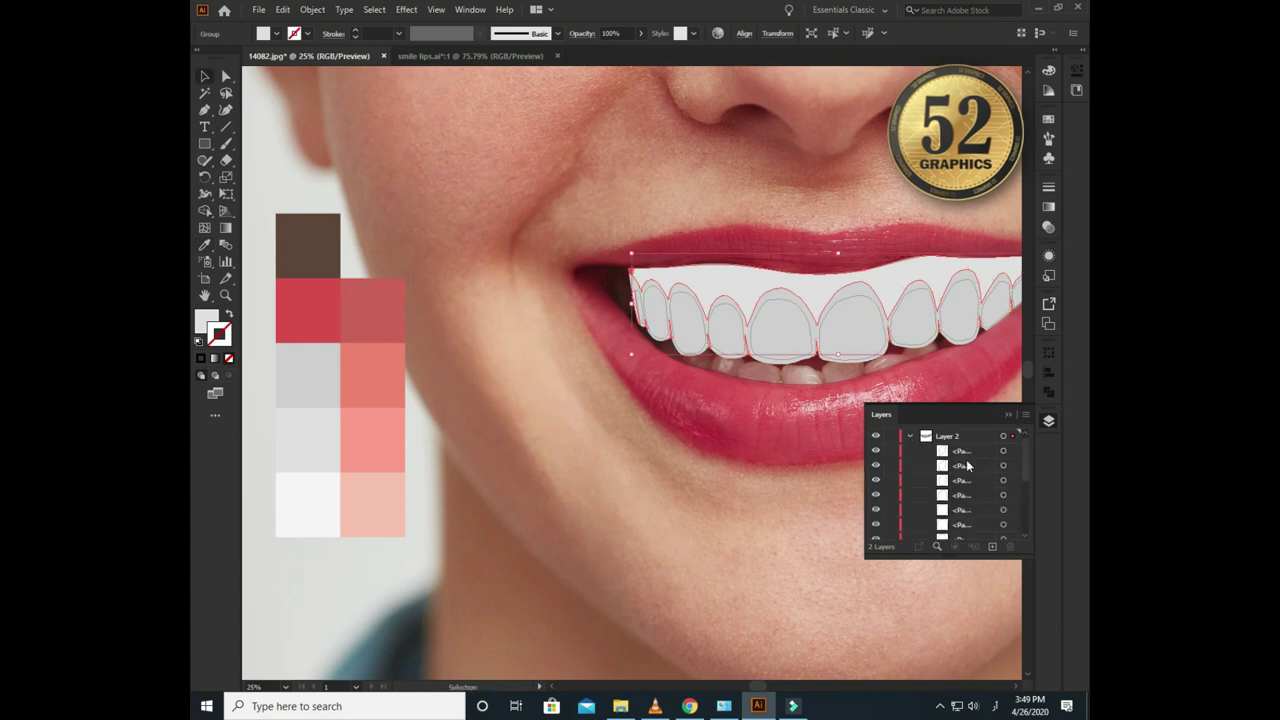
mouse_move(956, 470)
left_mouse_down()
mouse_move(956, 510)
mouse_move(962, 489)
left_mouse_up()
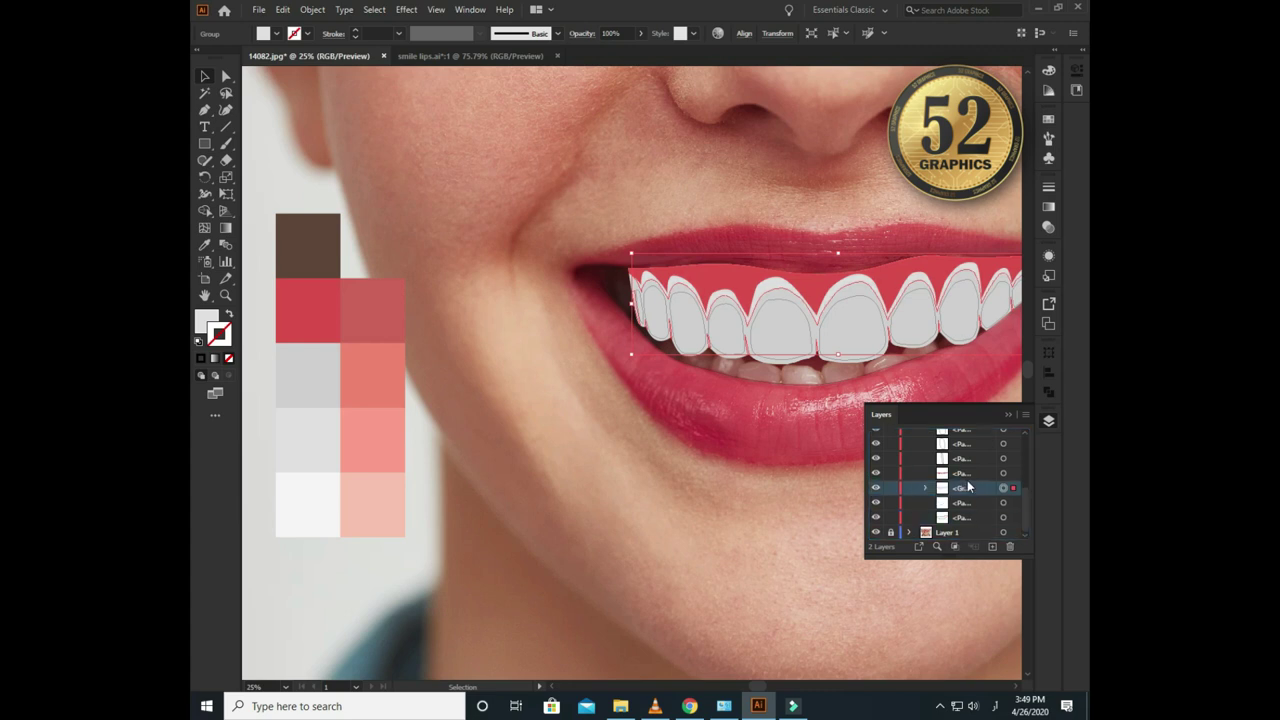
left_click(813, 484)
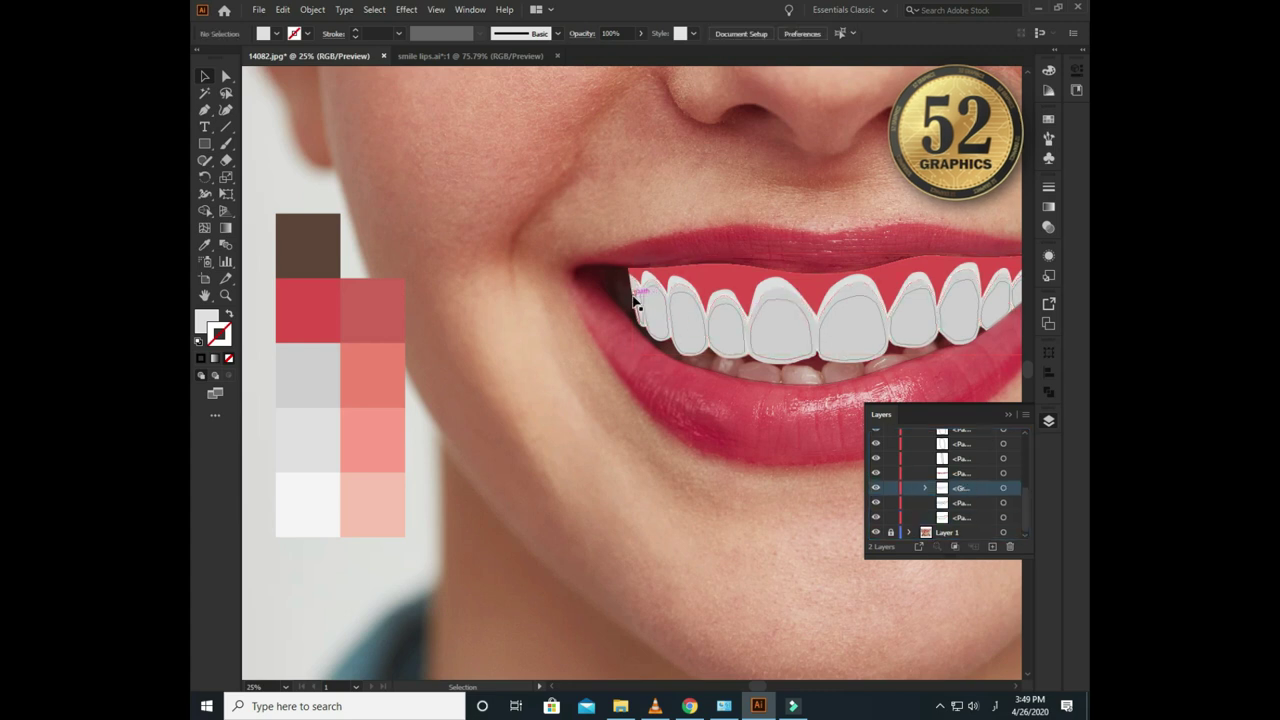
- Give the teeth outline a grey fill and the whole teeth group a mid-grey fill
left_click(635, 300)
key("i")
left_click(312, 425)
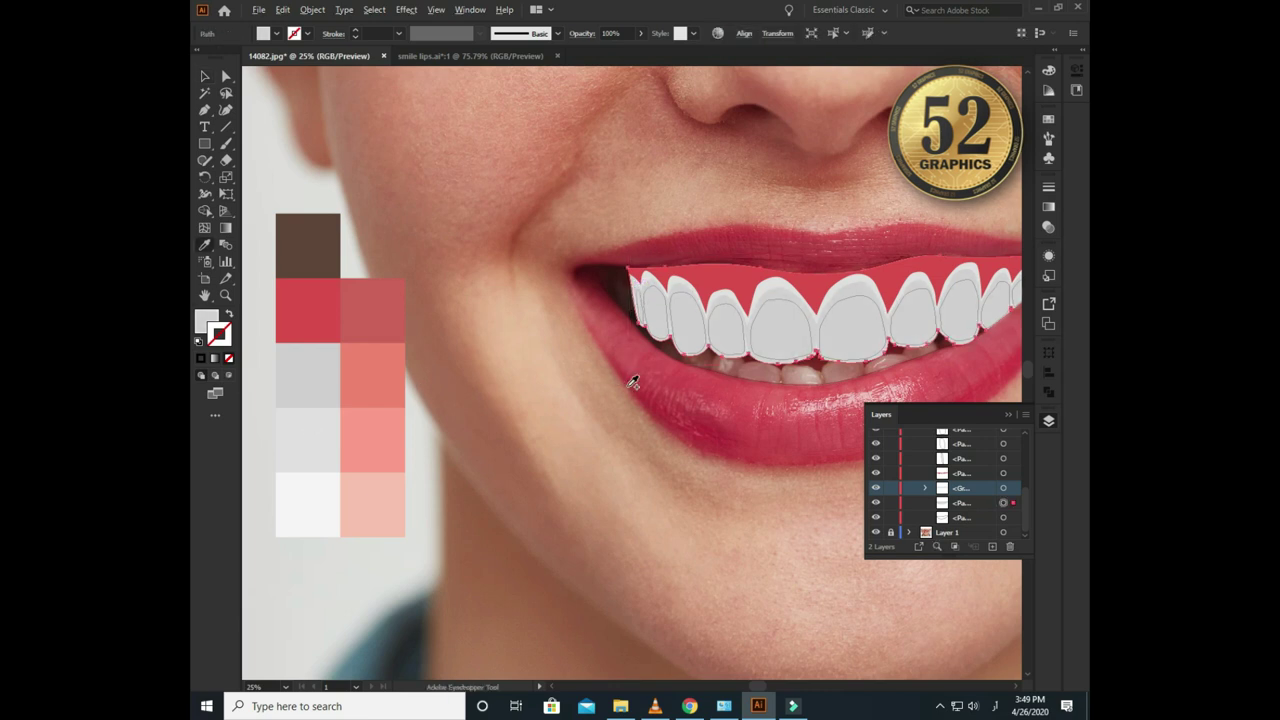
scroll(629, 377, "up", 2)
key("v")
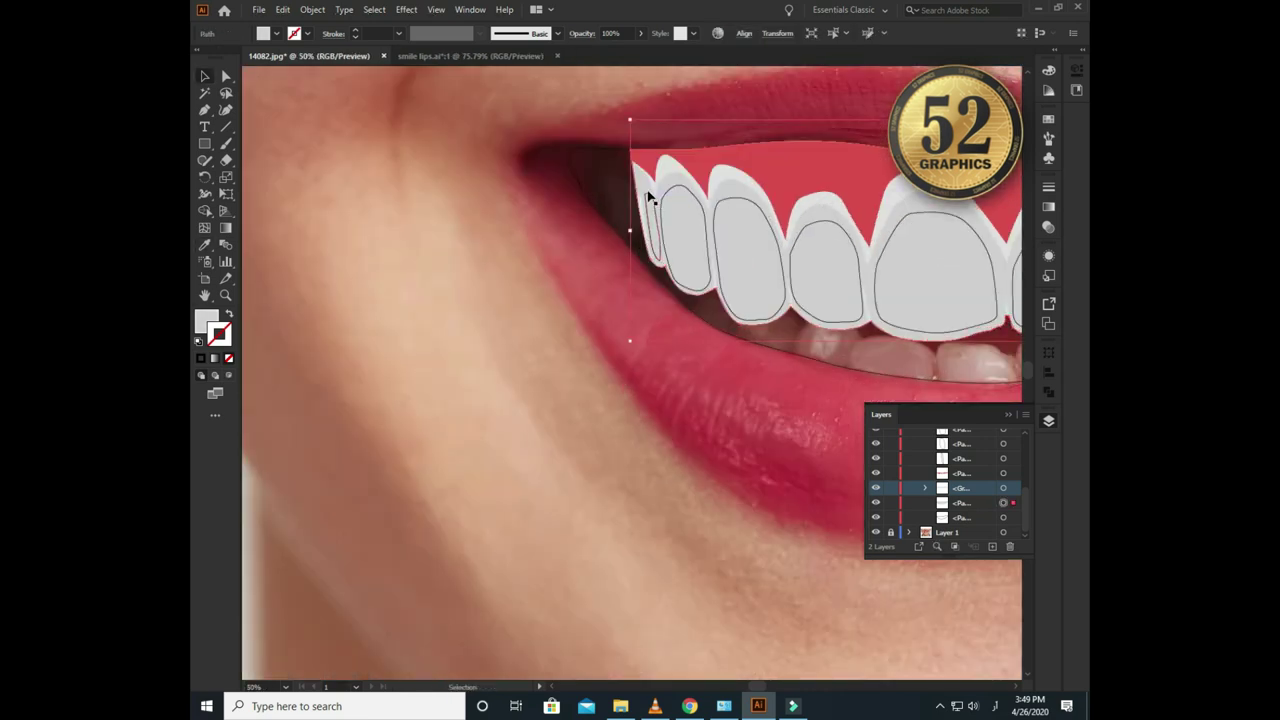
left_click(715, 290)
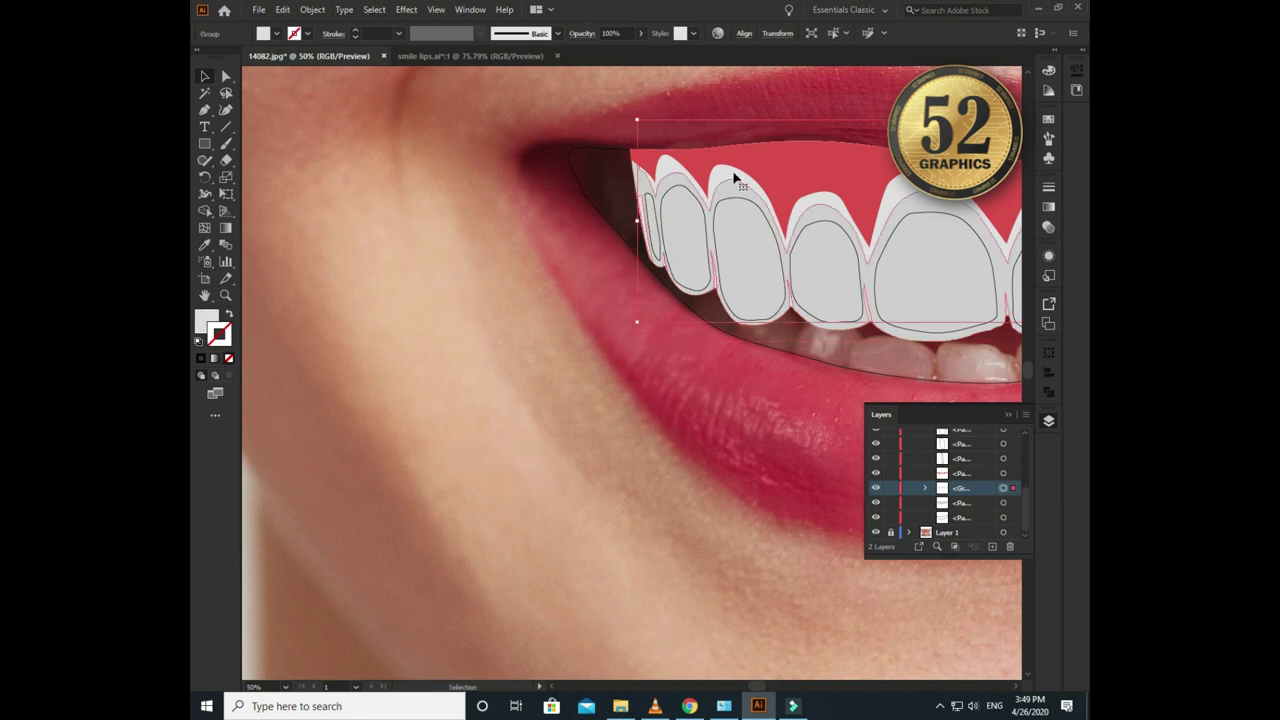
scroll(637, 228, "down", 2)
key("i")
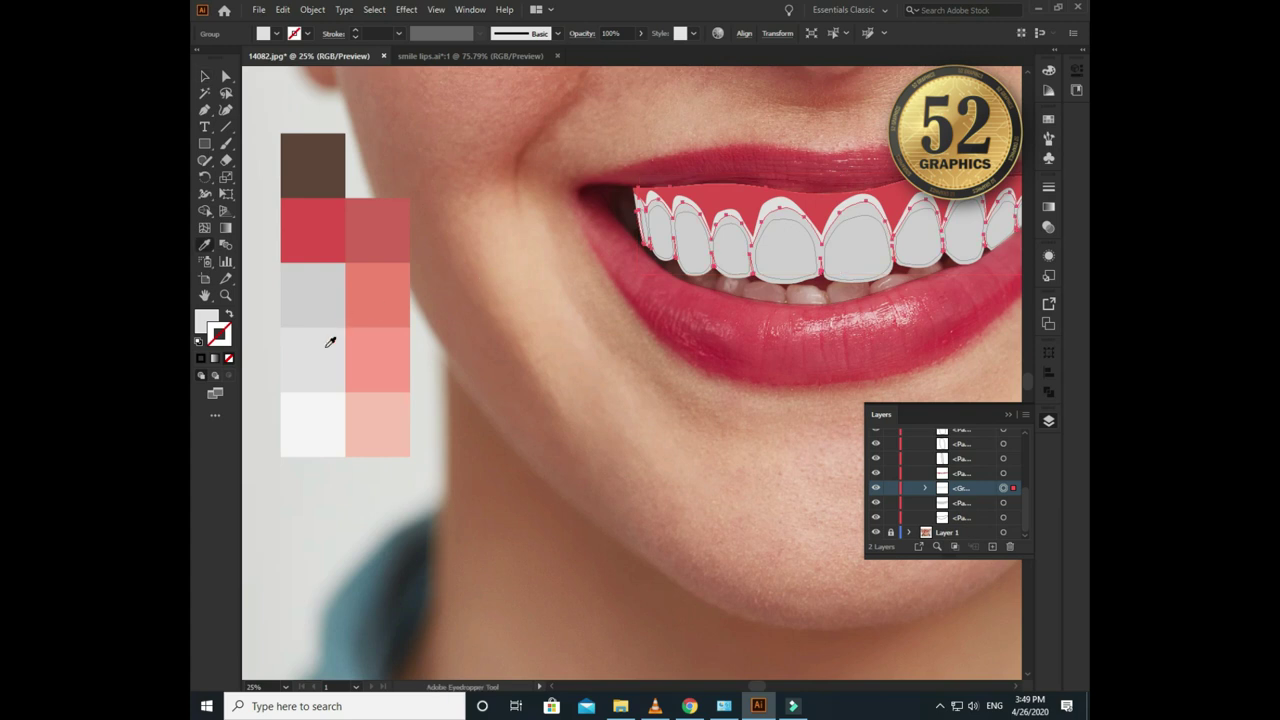
left_click(334, 310)
key("v")
left_click(489, 354)
- Fill the teeth with a lighter palette grey and one front tooth with white
left_click(640, 210)
key("i")
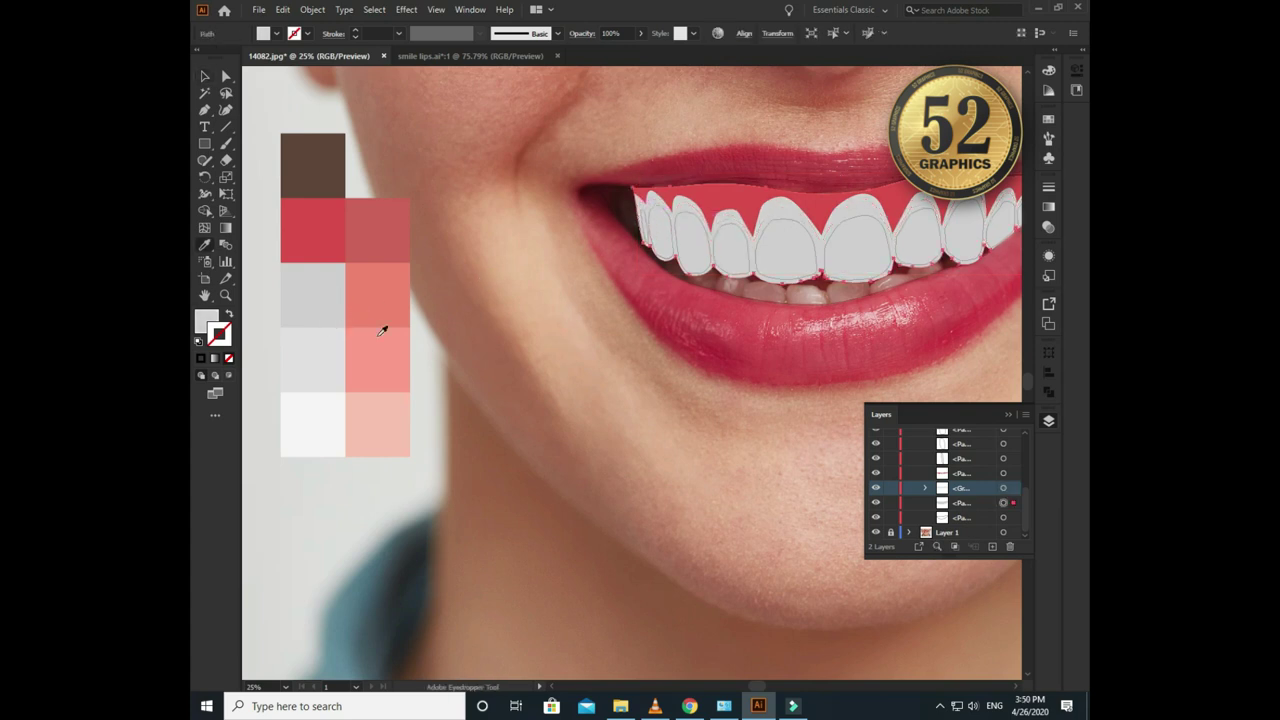
left_click(333, 343)
left_click(668, 243, "ctrl")
left_click(333, 423)
key("v")
left_click(630, 385)
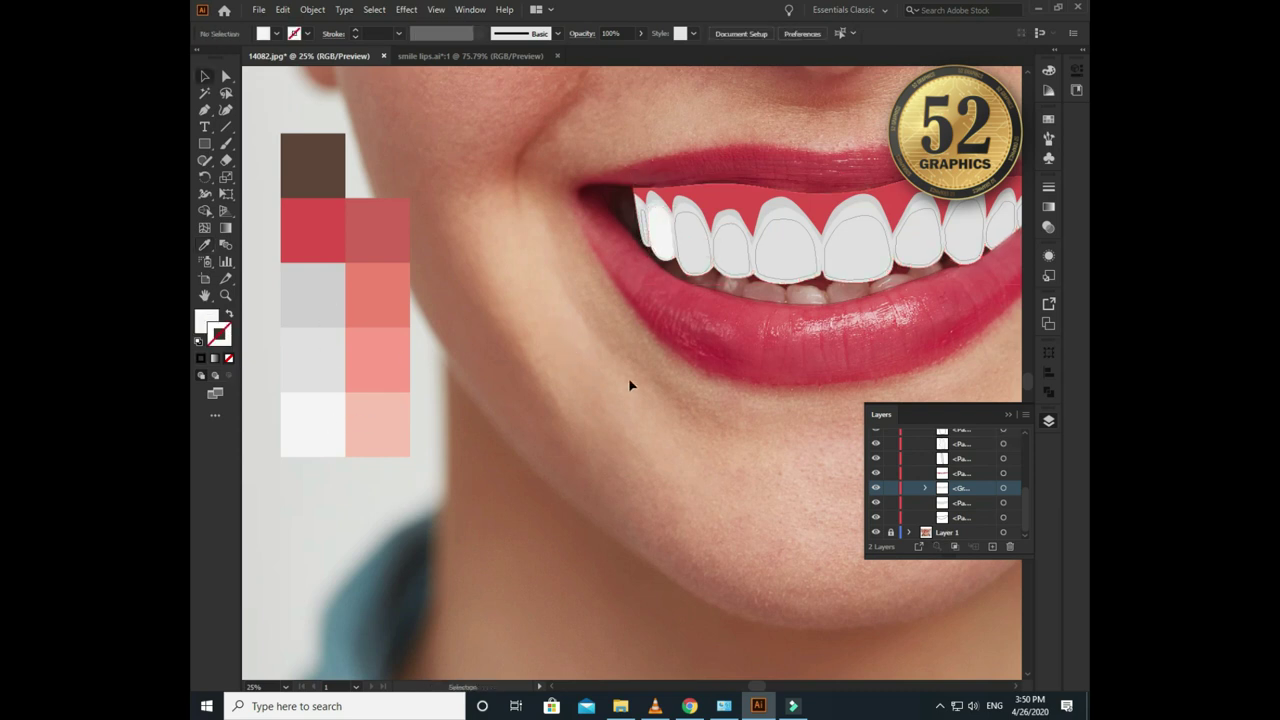
left_click(770, 220)
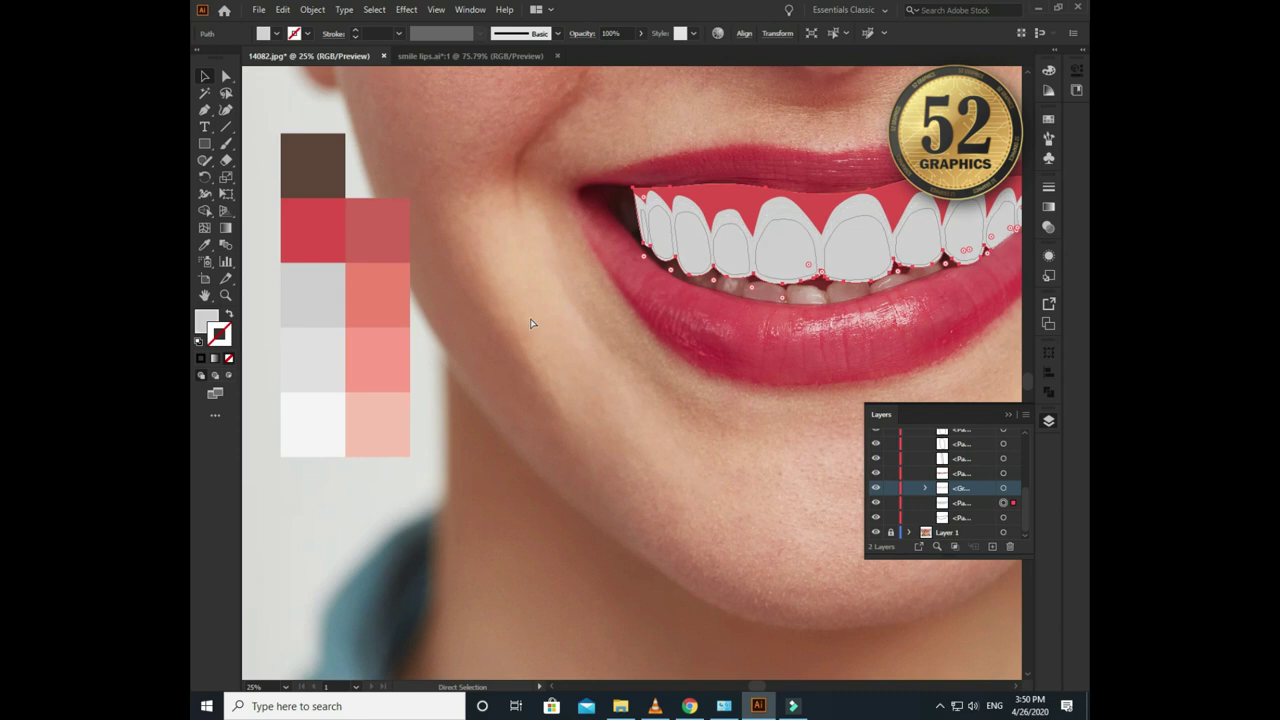
left_click(535, 323)
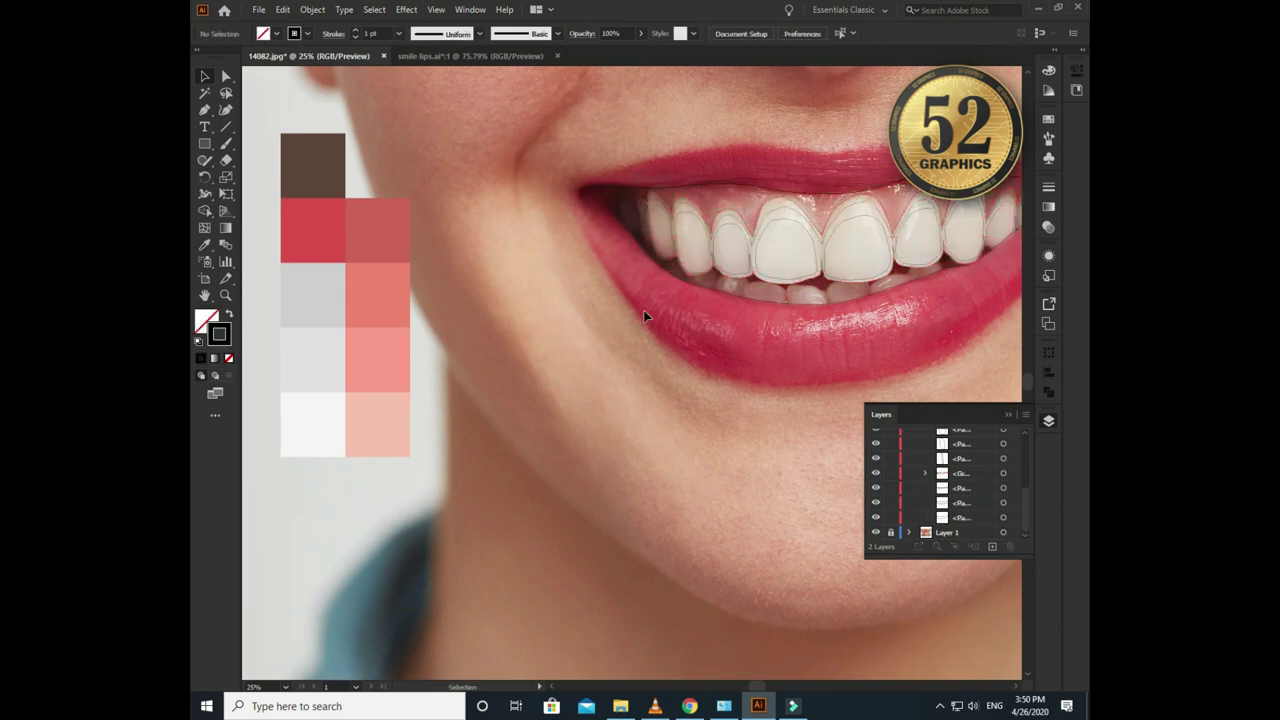
- Refill the gum shape behind the teeth with the palette red
scroll(523, 387, "down", 2)
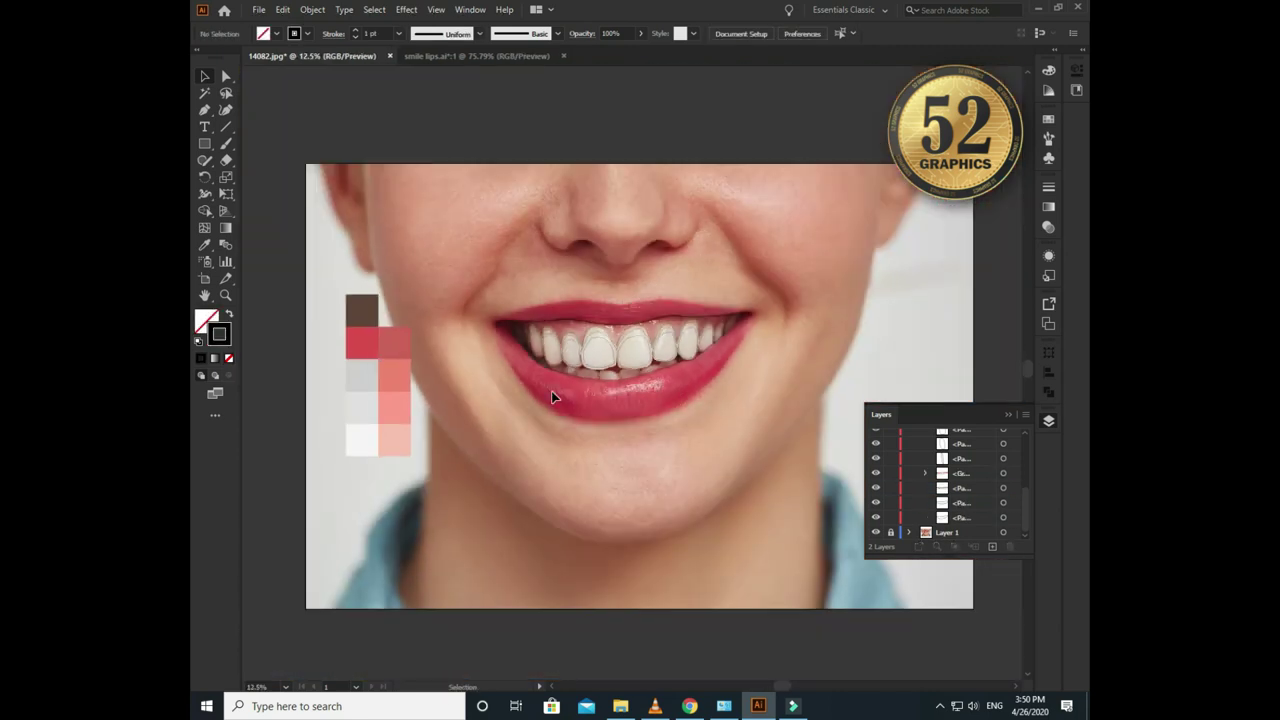
scroll(552, 396, "up", 3)
left_click_drag(703, 369, 787, 262)
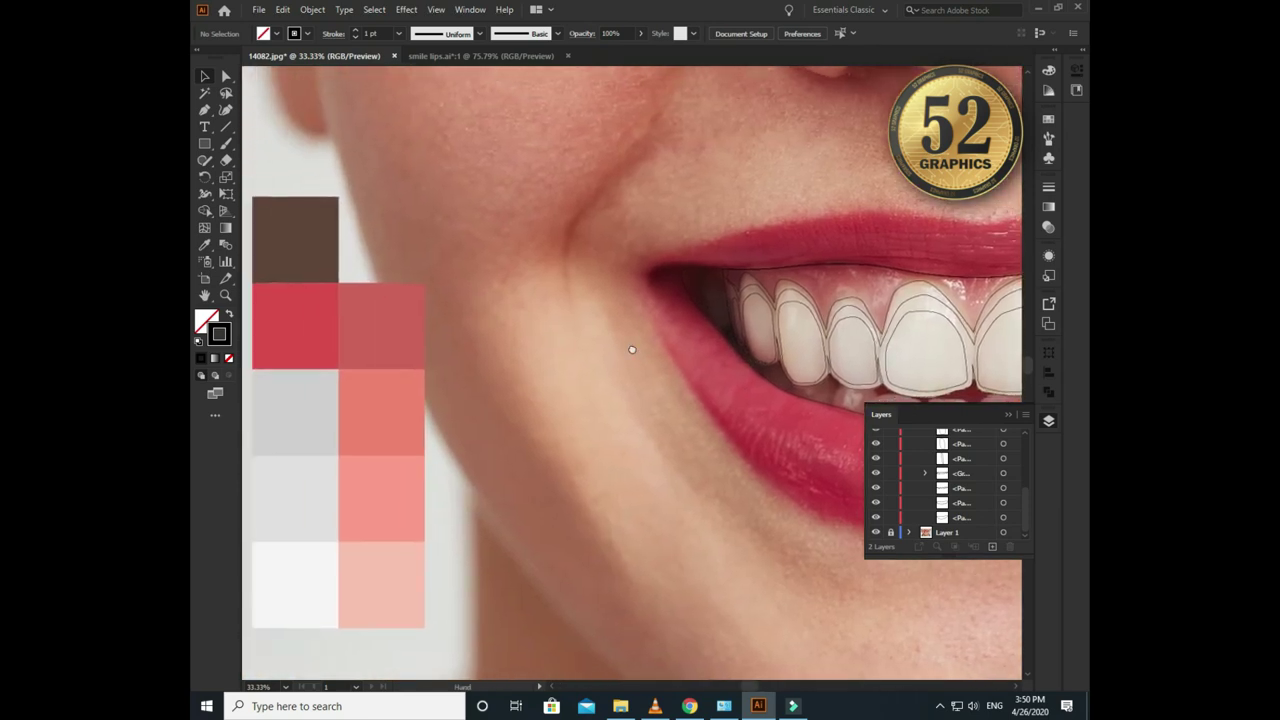
left_click(793, 243)
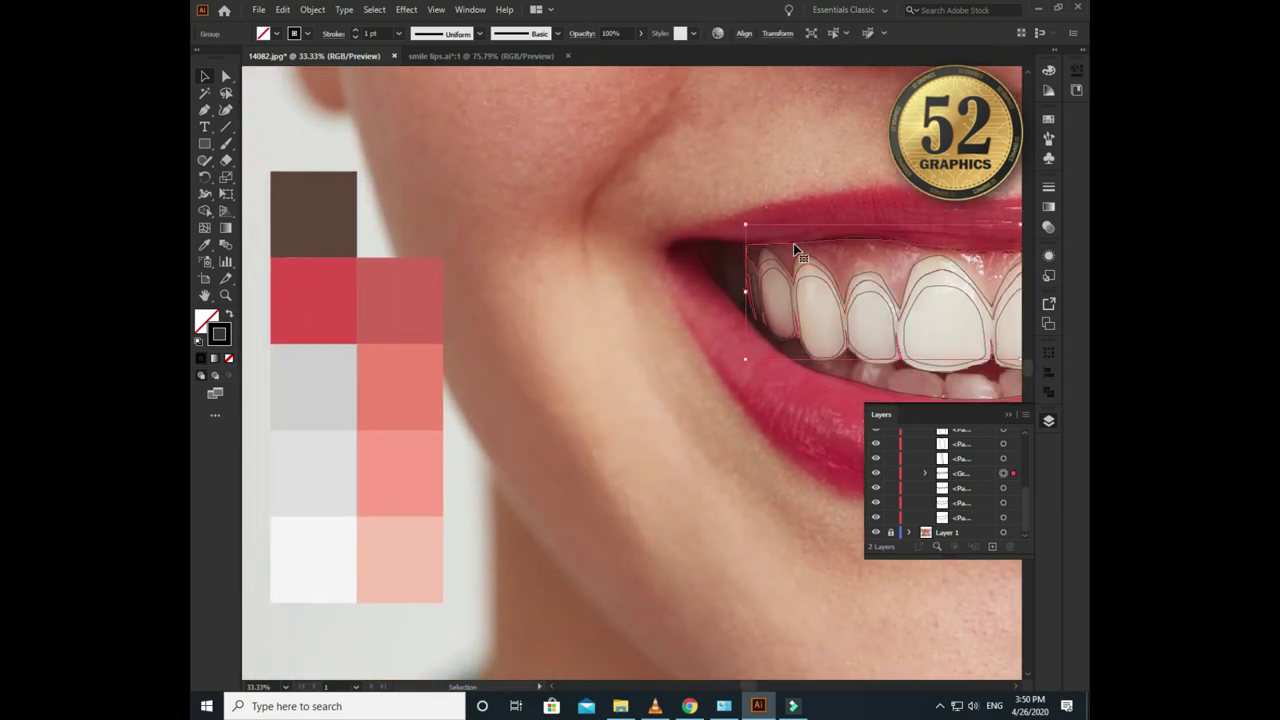
left_click(337, 282)
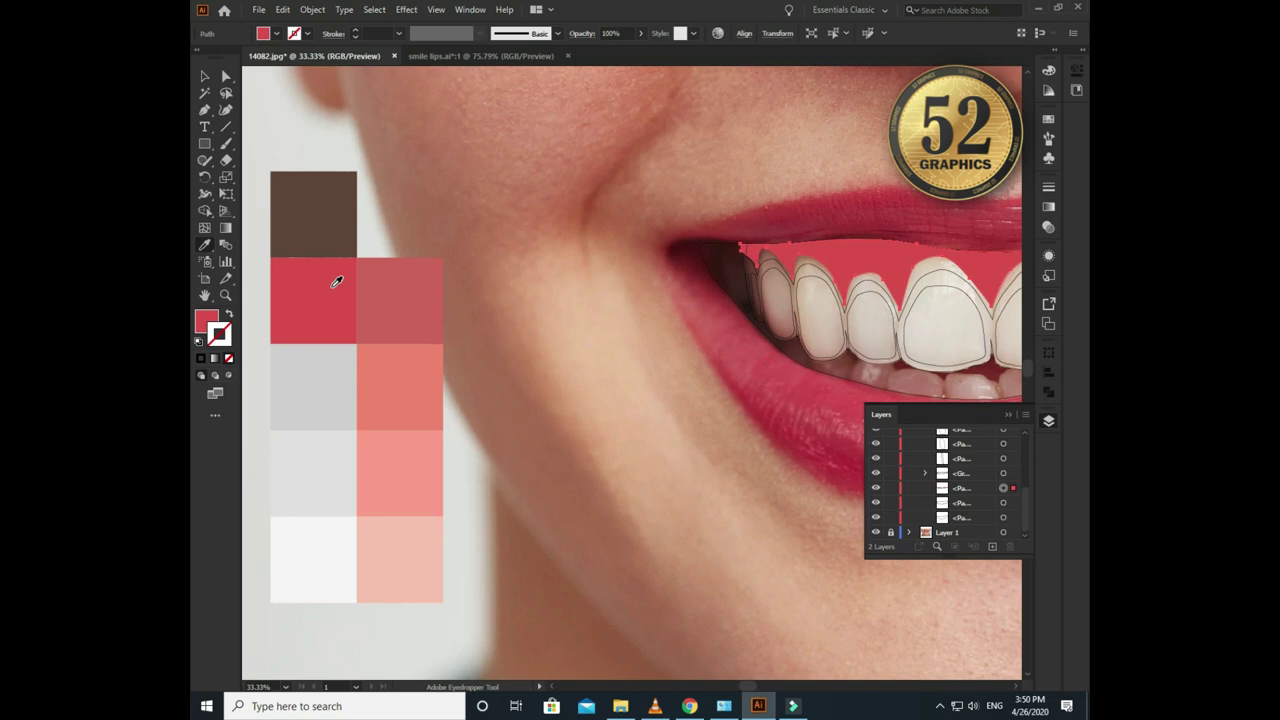
left_click(695, 288)
- Sample the light palette grey onto the teeth group
left_click_drag(755, 277, 745, 275)
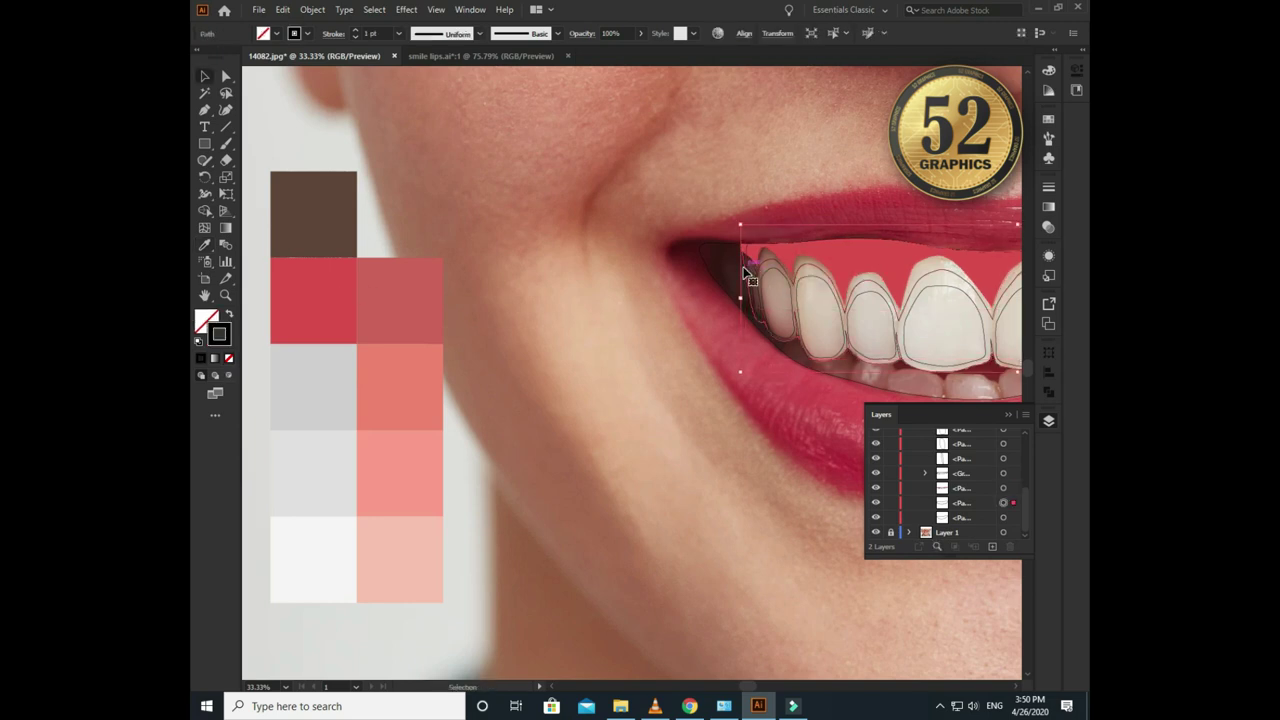
key("i")
left_click(343, 368)
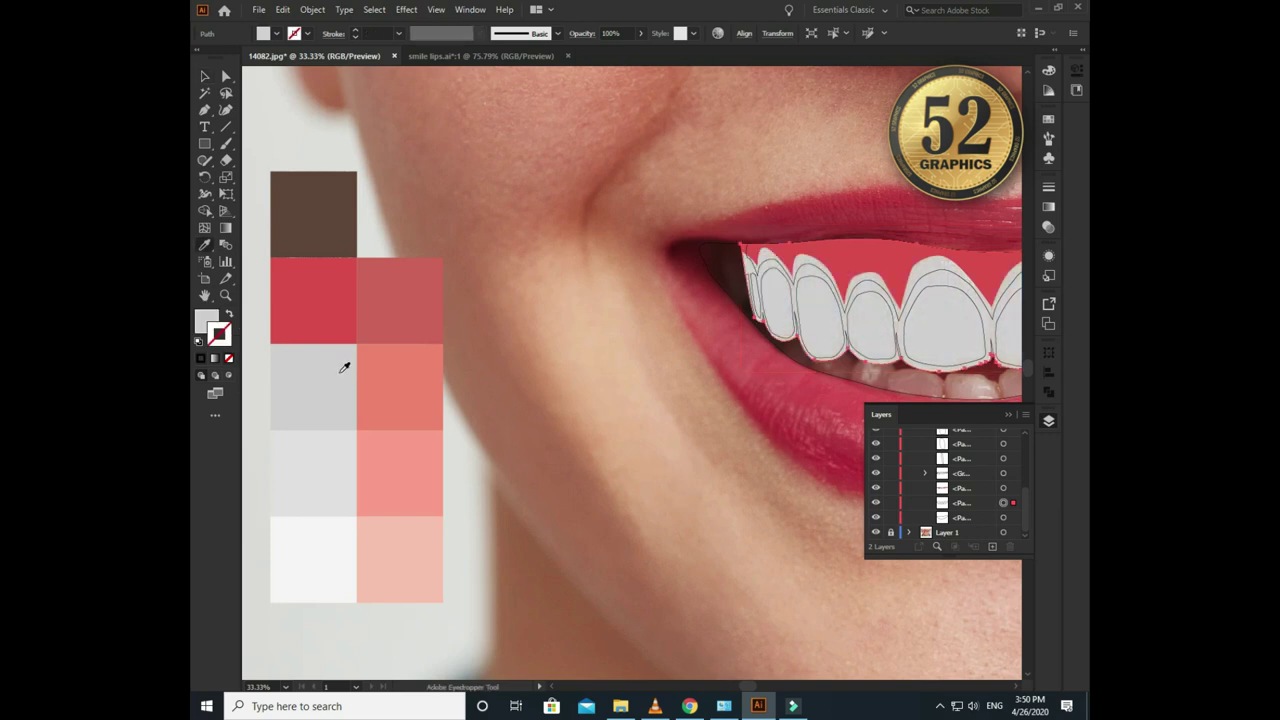
key("v")
left_click(760, 270)
key("i")
left_click(312, 469)
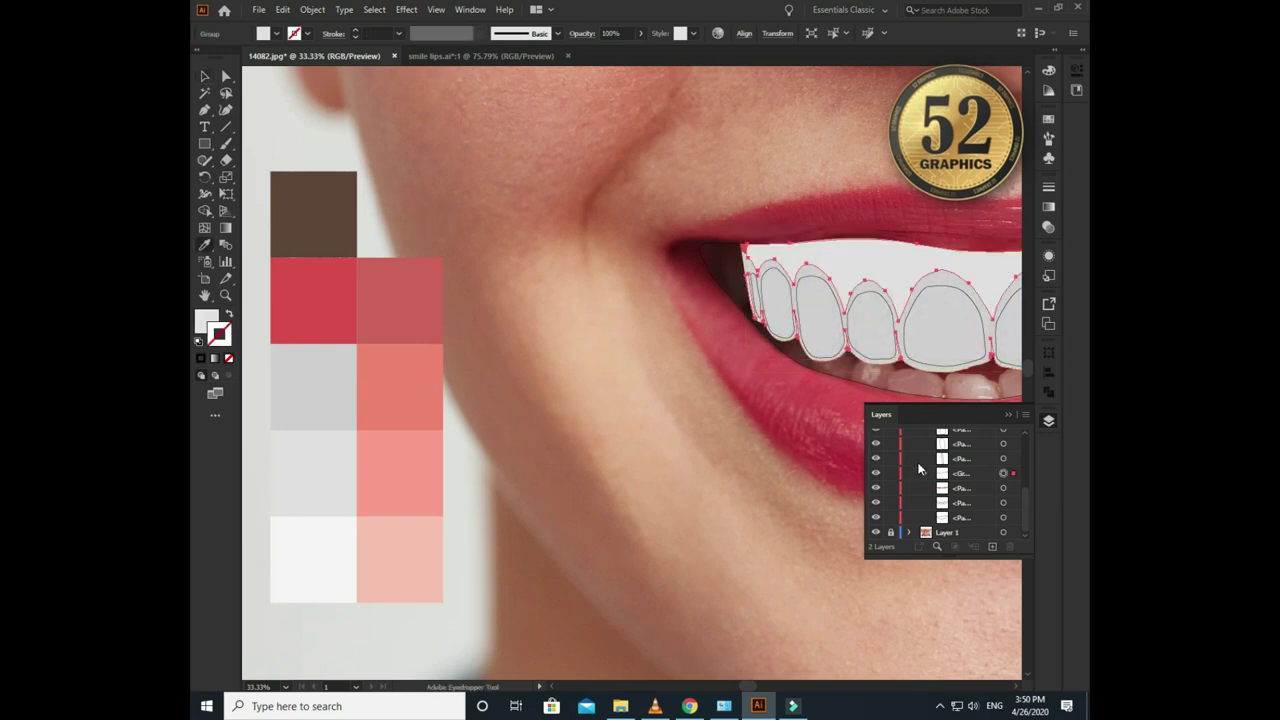
- Restack the teeth group so the red gums show, then fill the teeth outline light grey
mouse_move(950, 473)
left_mouse_down()
mouse_move(950, 528)
mouse_move(961, 487)
left_mouse_up()
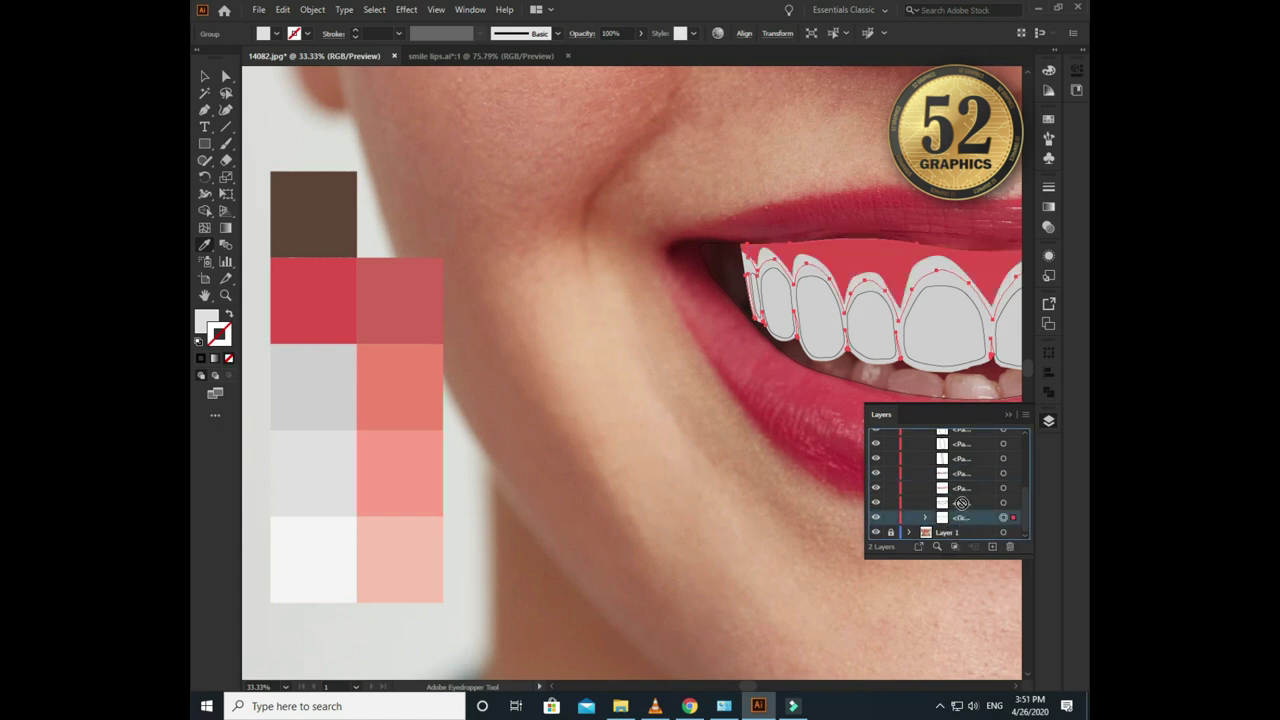
key("v")
left_click(714, 402)
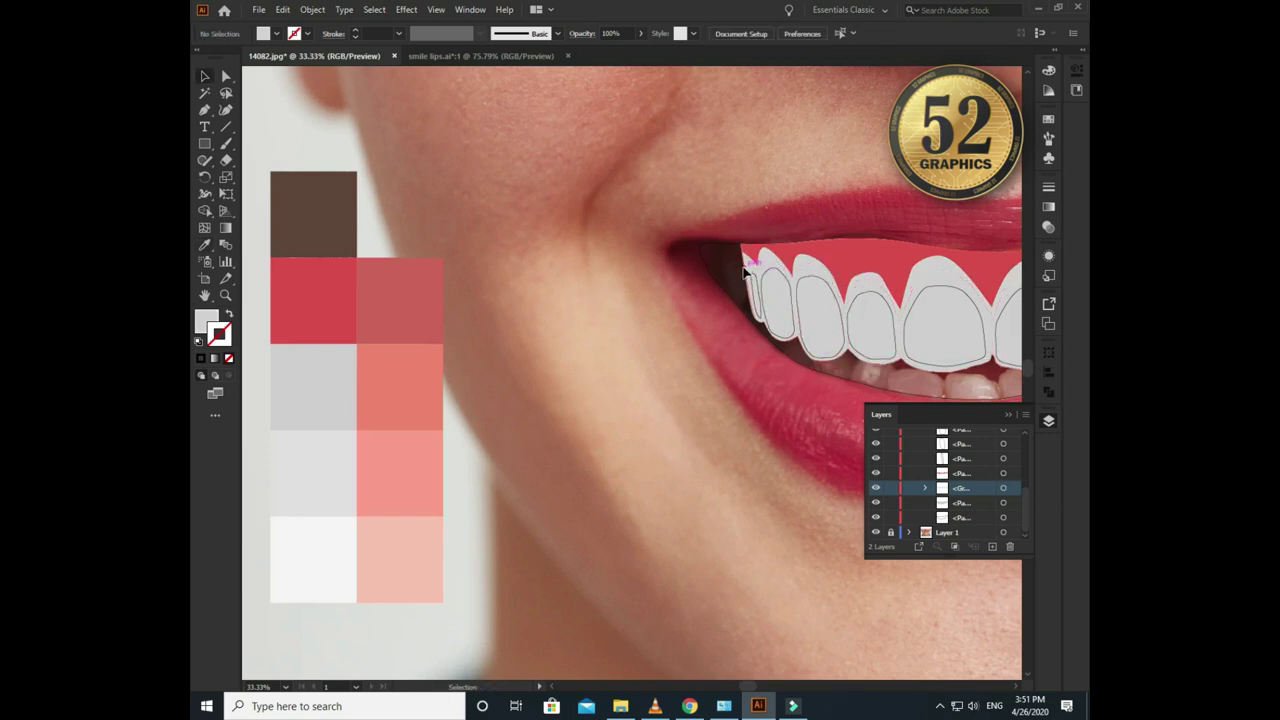
left_click(745, 270)
key("i")
left_click(332, 451)
- Fill the four selected inner tooth shapes with the white palette swatch
left_click(671, 397)
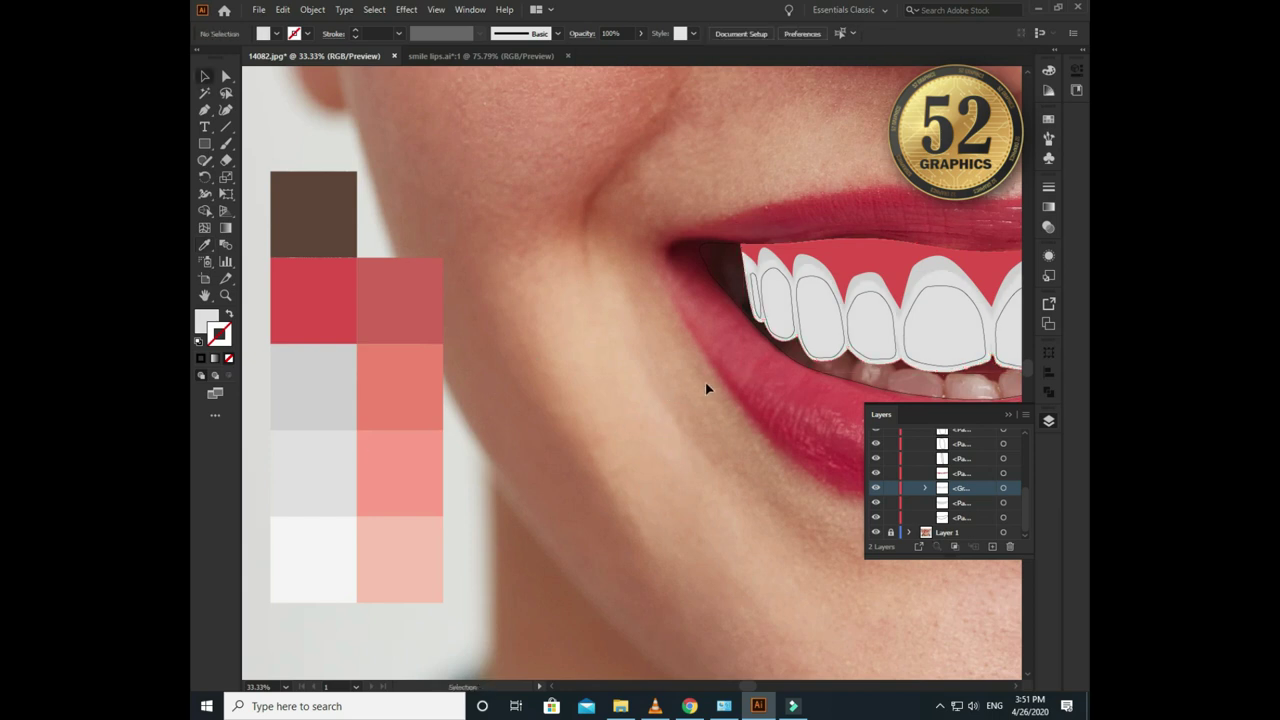
scroll(705, 381, "down", 1, "alt")
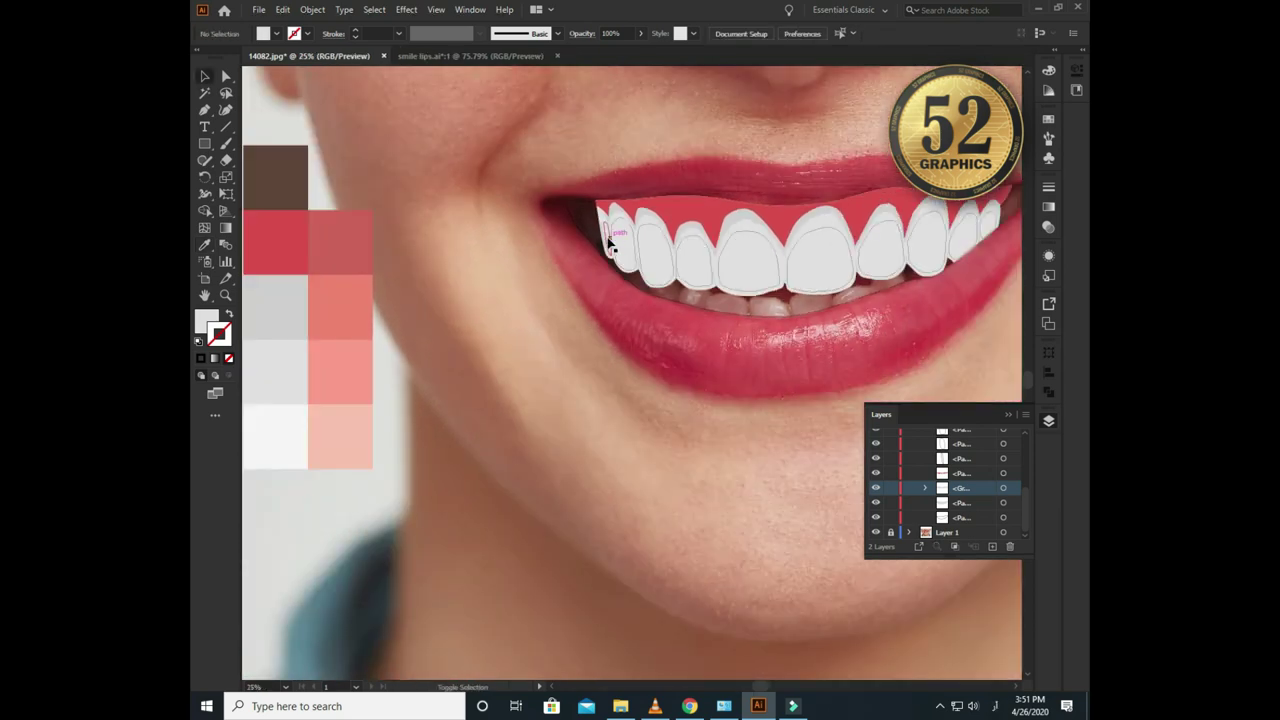
left_click(608, 240)
left_click(658, 237, "shift")
left_click(692, 248, "shift")
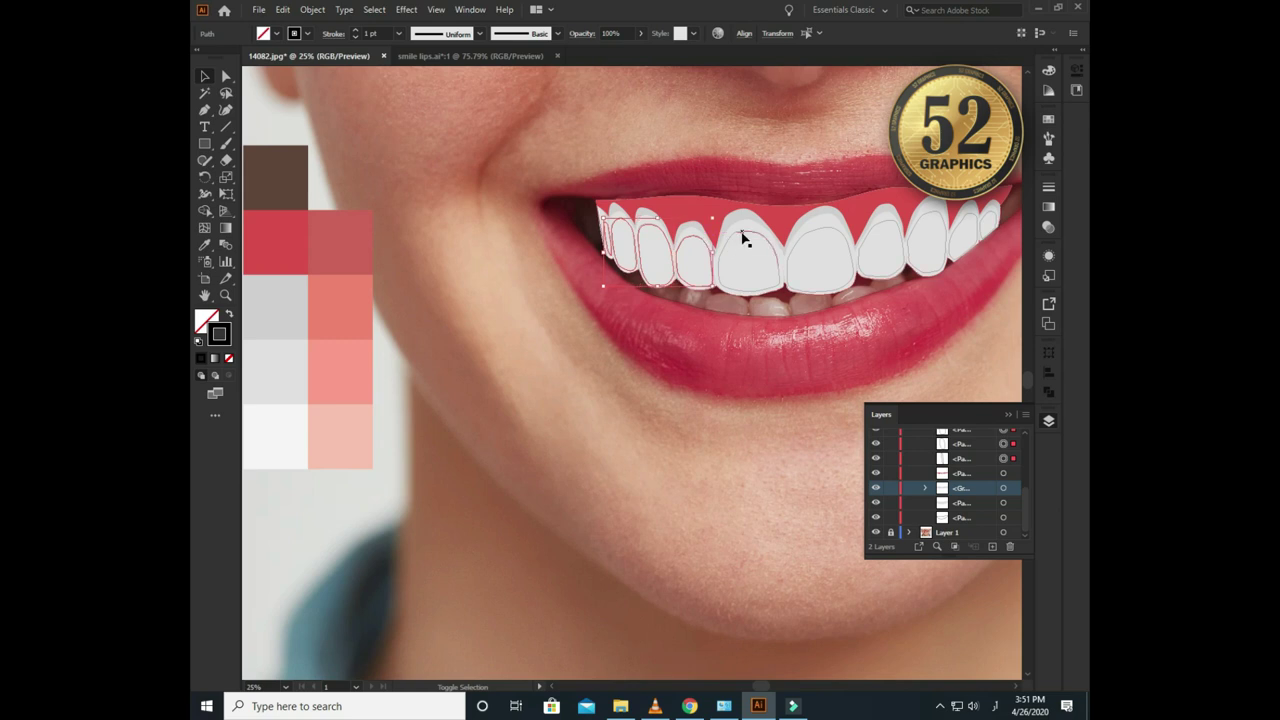
left_click(958, 214, "shift")
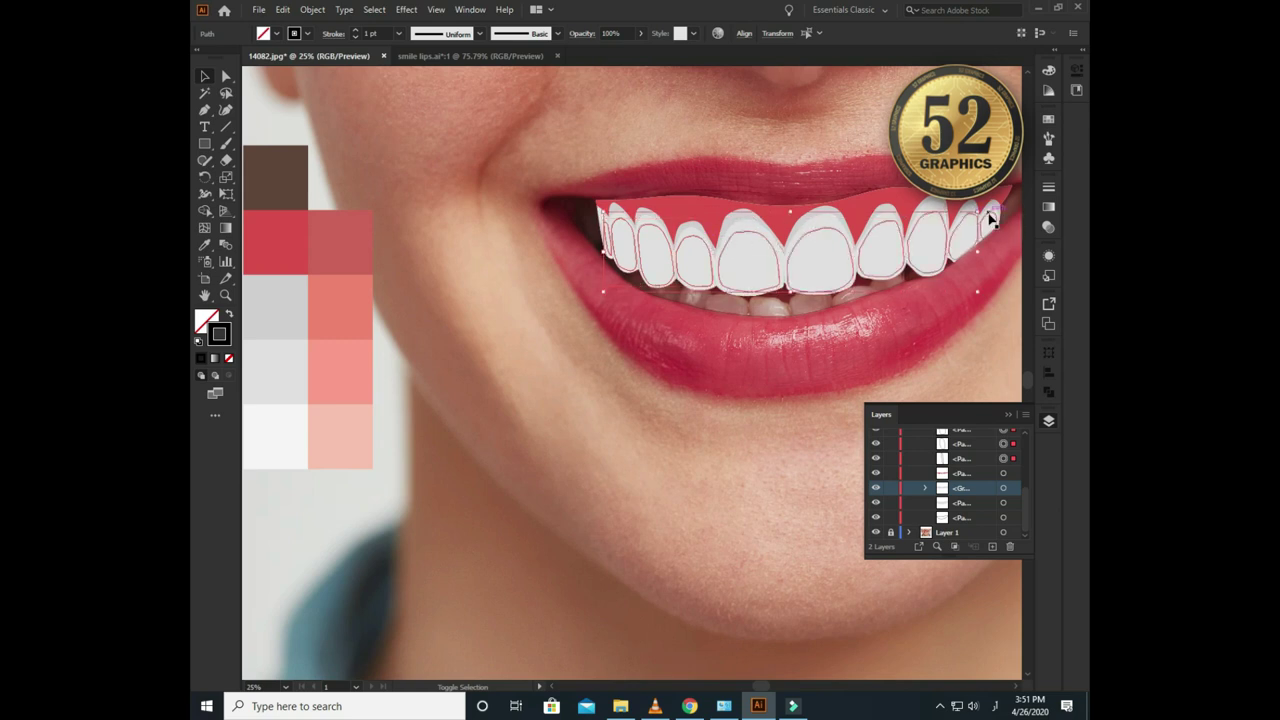
key("i")
left_click(280, 417)
left_click(500, 450, "ctrl")
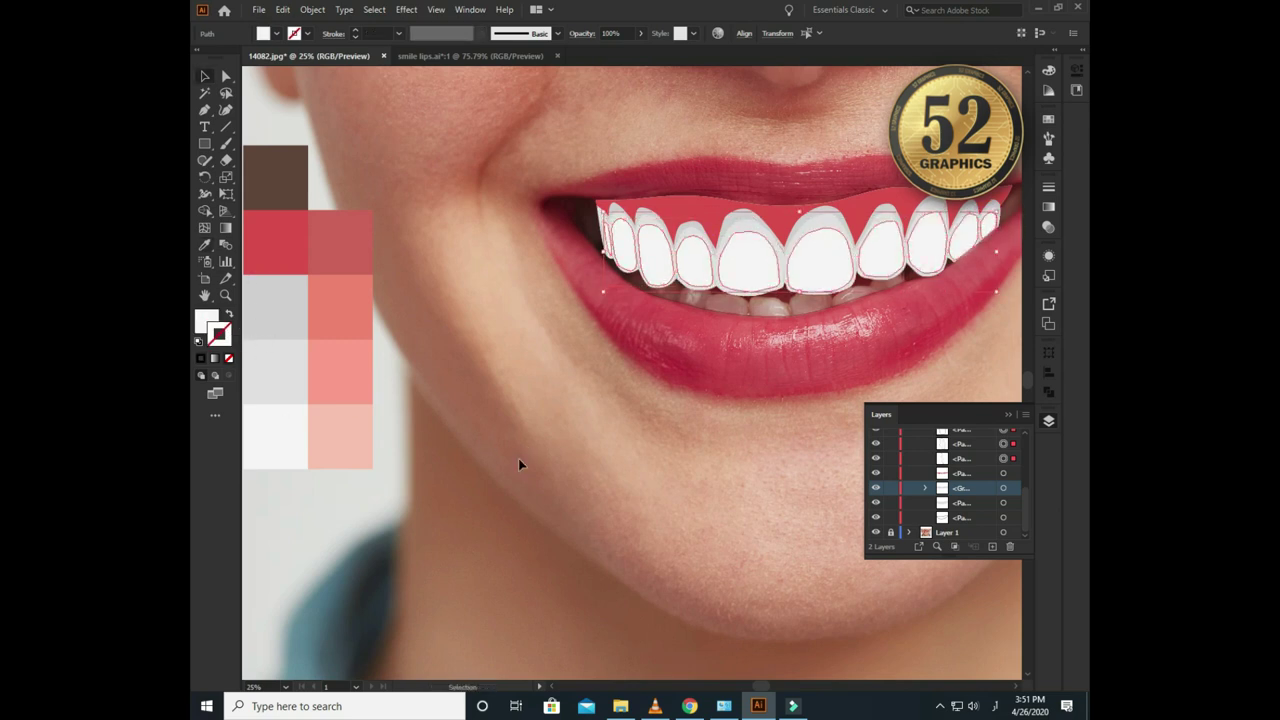
- Set the fill colour to plain white in the Color Picker
left_click_drag(735, 434, 655, 451)
scroll(655, 451, "down", 1)
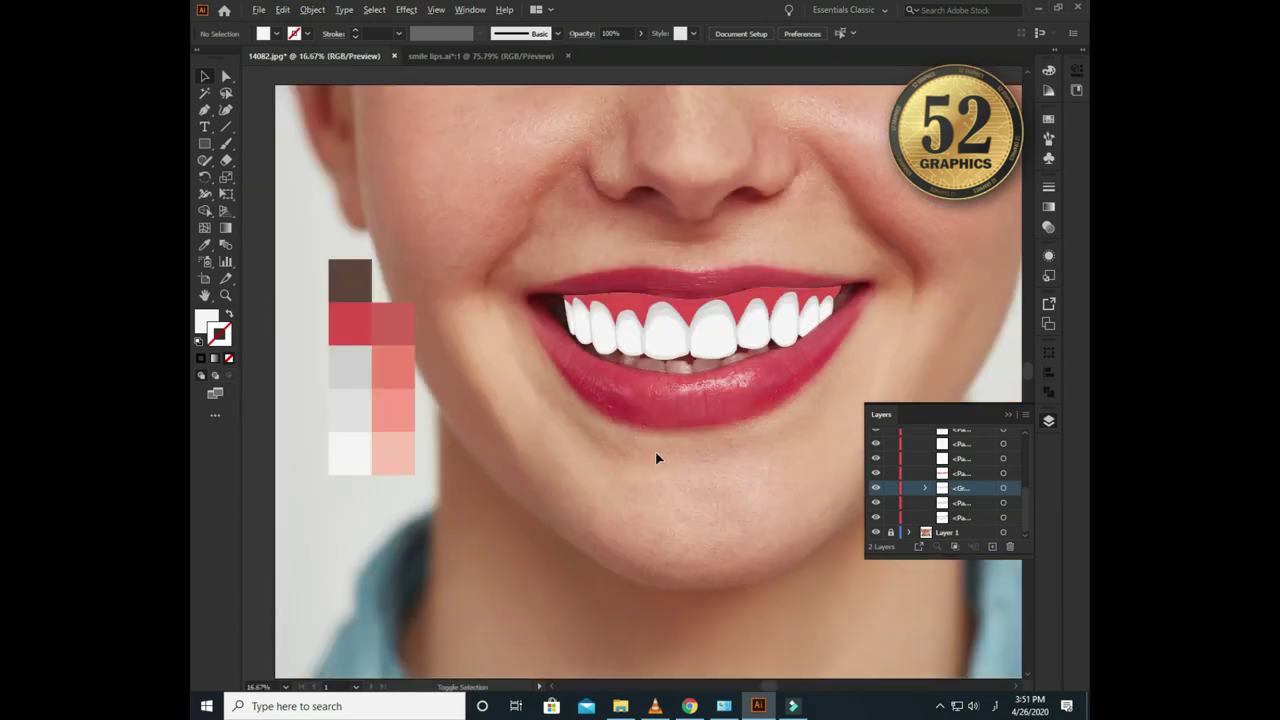
scroll(655, 451, "up", 1)
scroll(656, 455, "down", 1)
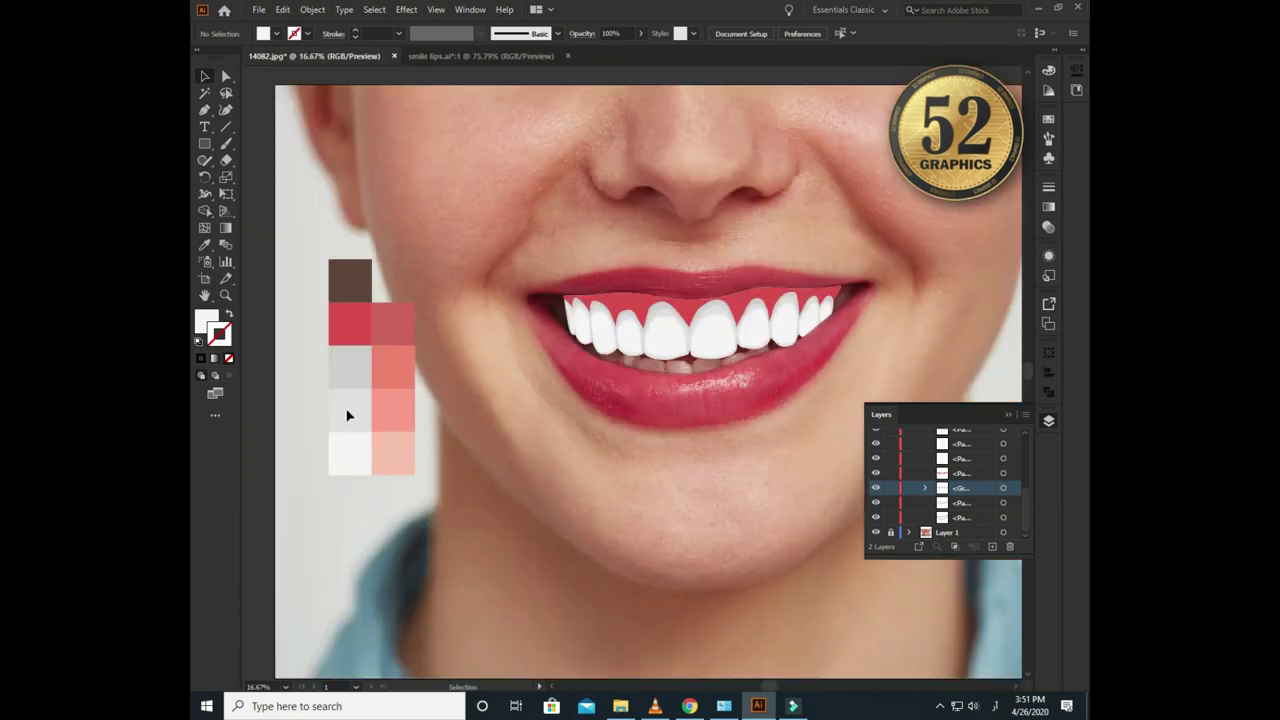
double_click(207, 321)
left_click(787, 264)
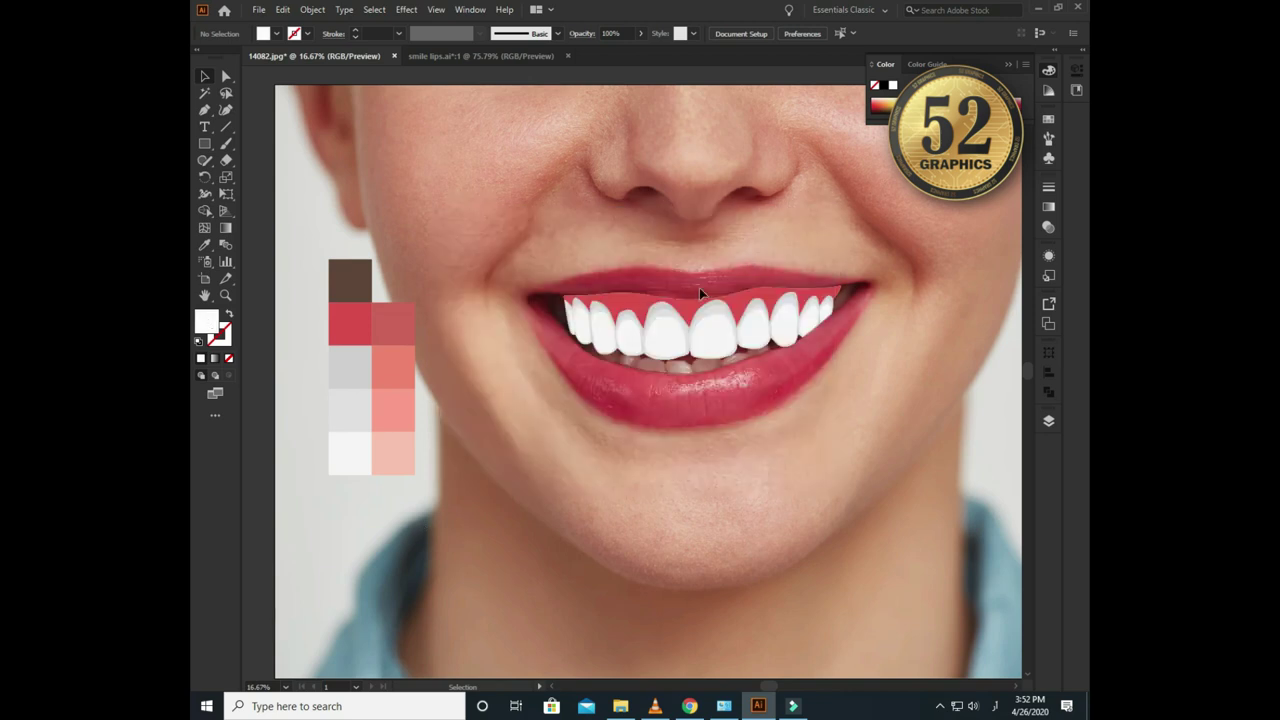
key("p")
scroll(683, 367, "up", 3)
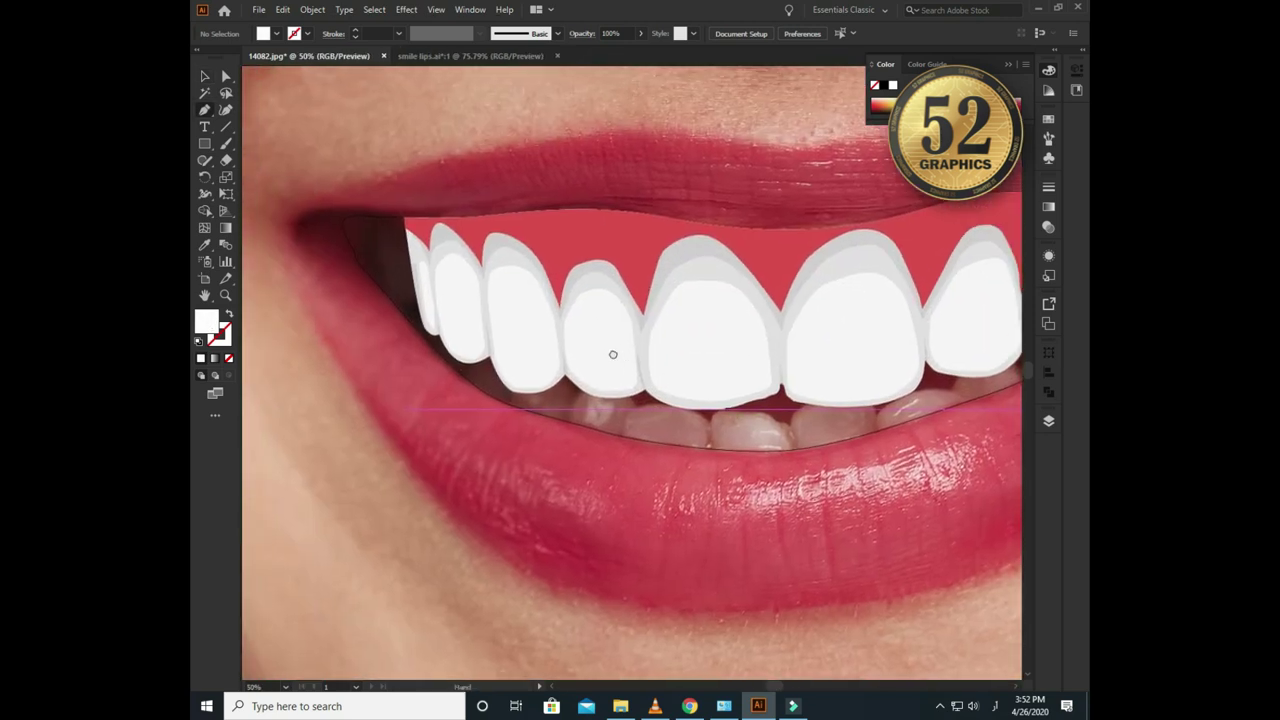
scroll(614, 351, "up", 3)
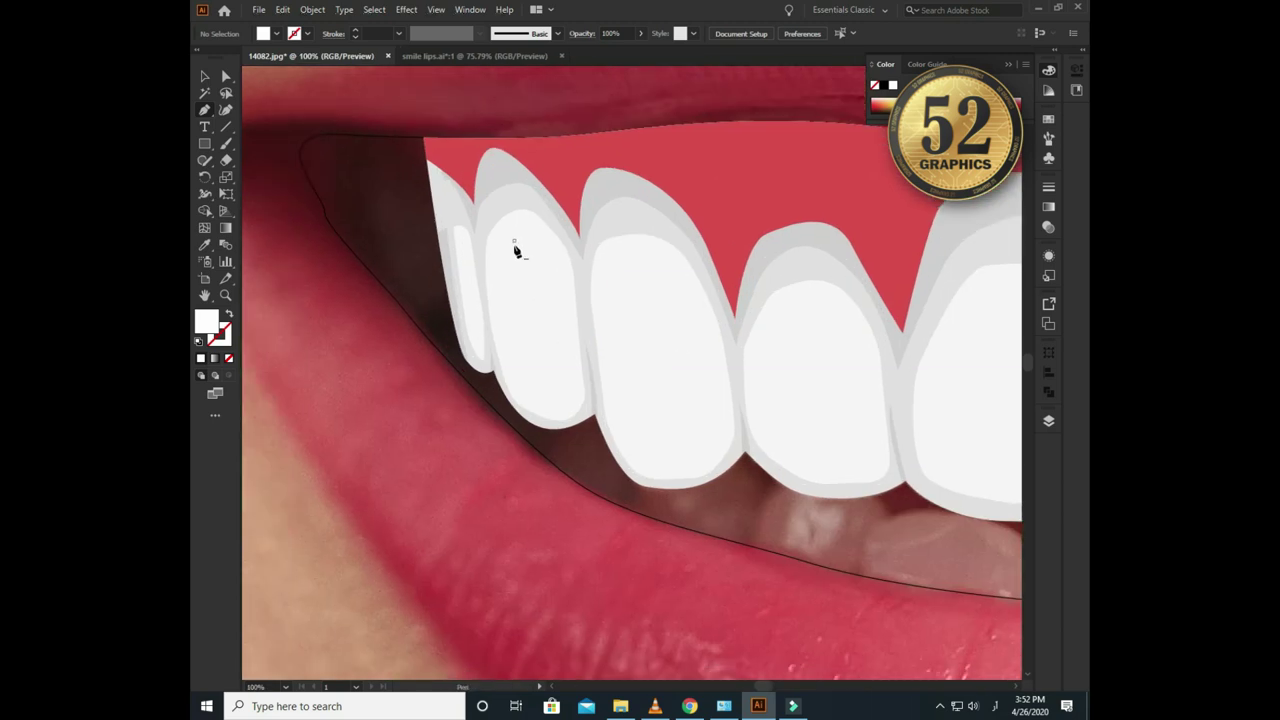
- Draw a curved white highlight shape on the left tooth with the Pen tool
left_click(514, 242)
left_click_drag(509, 296, 515, 310)
left_click_drag(518, 256, 540, 224)
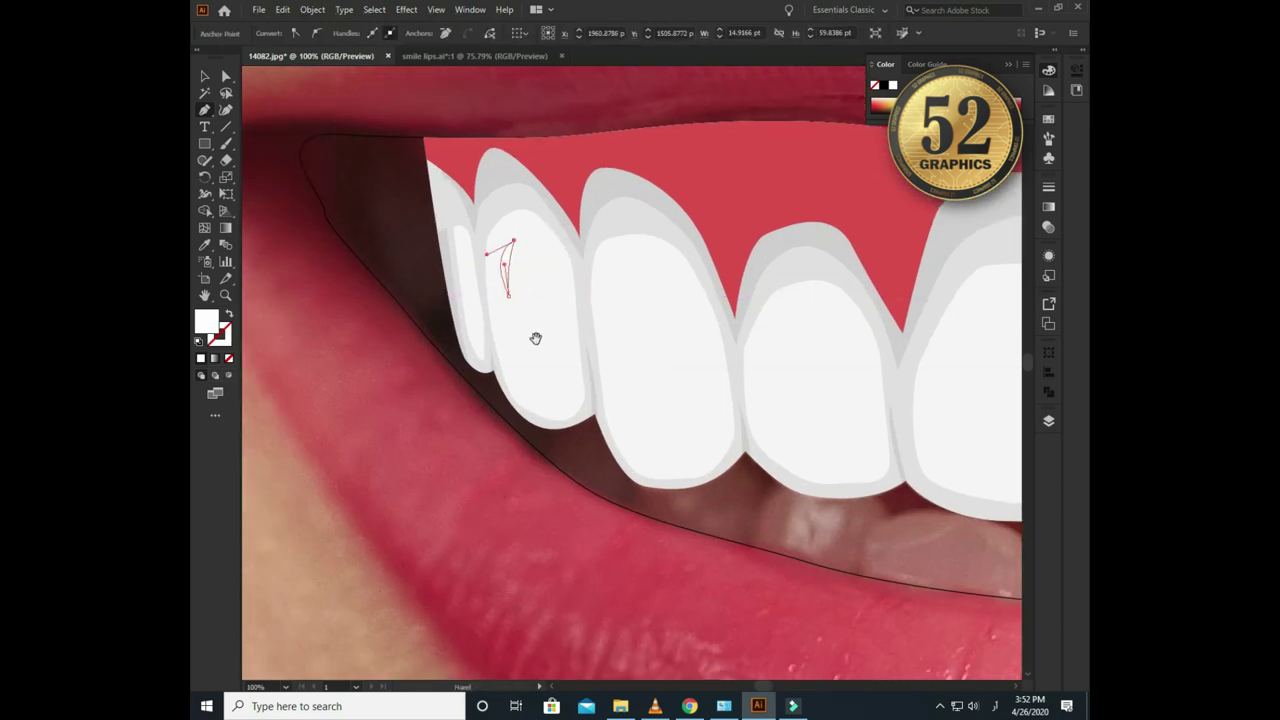
scroll(534, 337, "down", 2)
left_click(522, 321)
left_click_drag(504, 344, 490, 347)
left_click(505, 344)
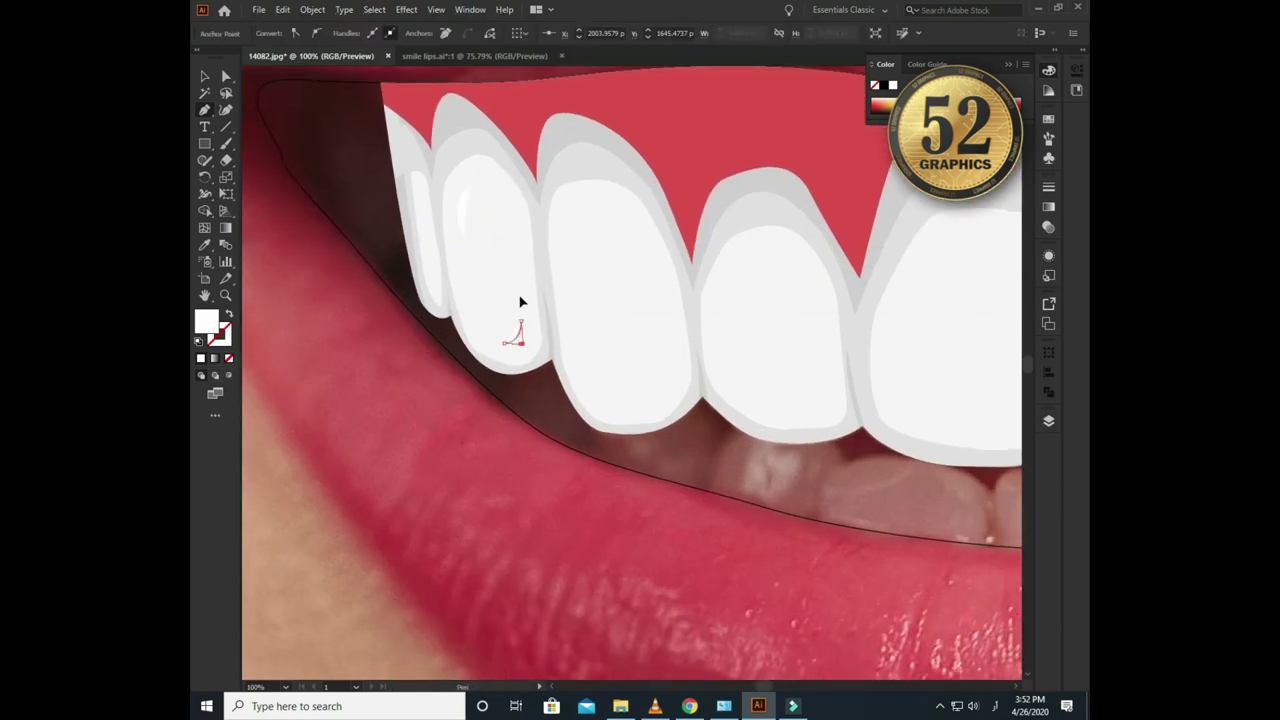
left_click_drag(590, 293, 449, 265)
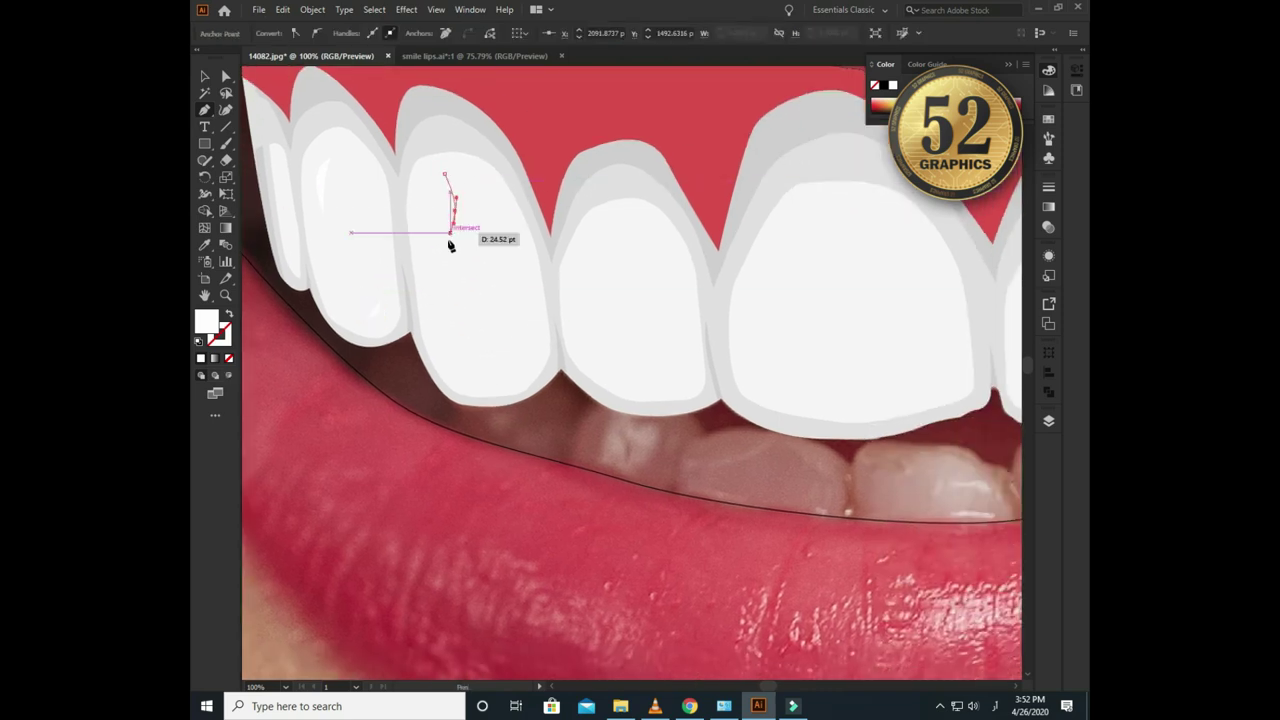
- Draw and close a curved highlight shape on the next tooth
left_click(443, 188)
left_click_drag(452, 260, 449, 288)
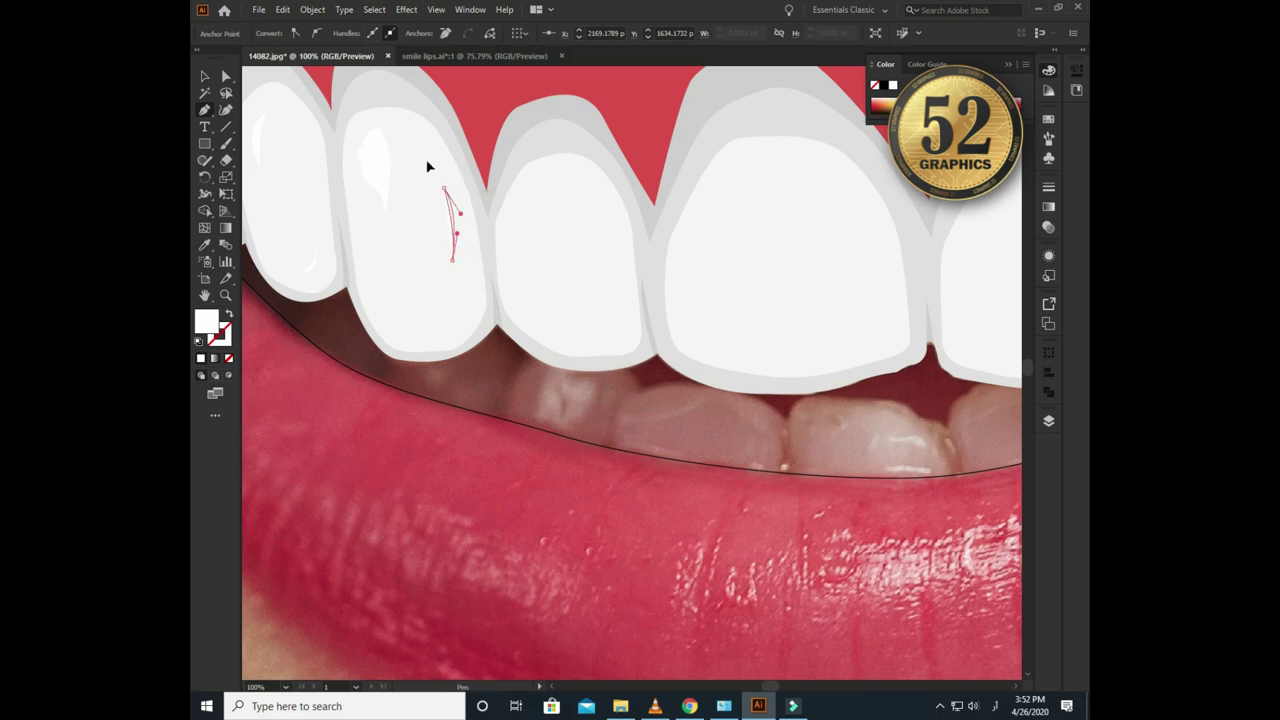
left_click(473, 271)
left_click_drag(535, 309, 550, 310)
left_click(517, 316)
left_click(473, 271)
scroll(477, 237, "up", 2)
- Add a triangular highlight and a lower curved highlight on the following tooth
left_click(534, 264)
left_click(540, 227)
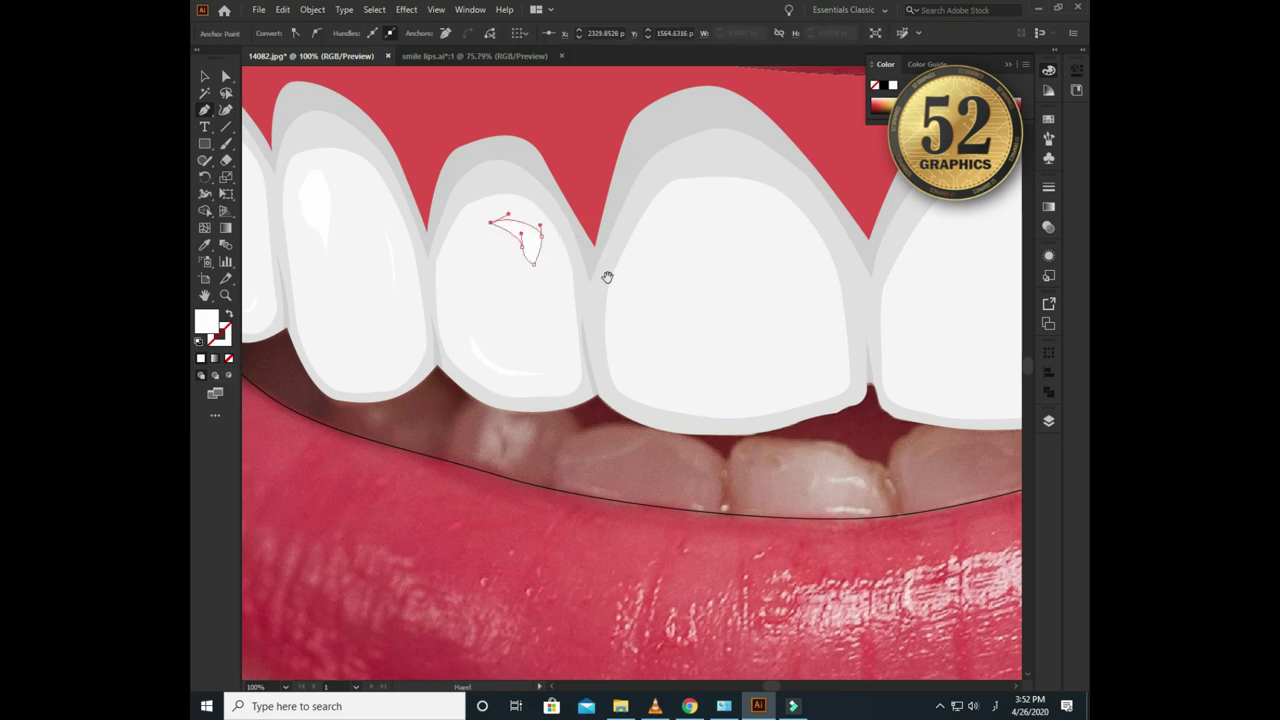
left_click_drag(607, 277, 445, 274)
left_click(517, 198)
left_click(476, 275)
left_click(546, 285)
left_click(517, 198)
left_click_drag(619, 260, 571, 240)
left_click(605, 300)
left_click_drag(550, 357, 511, 357)
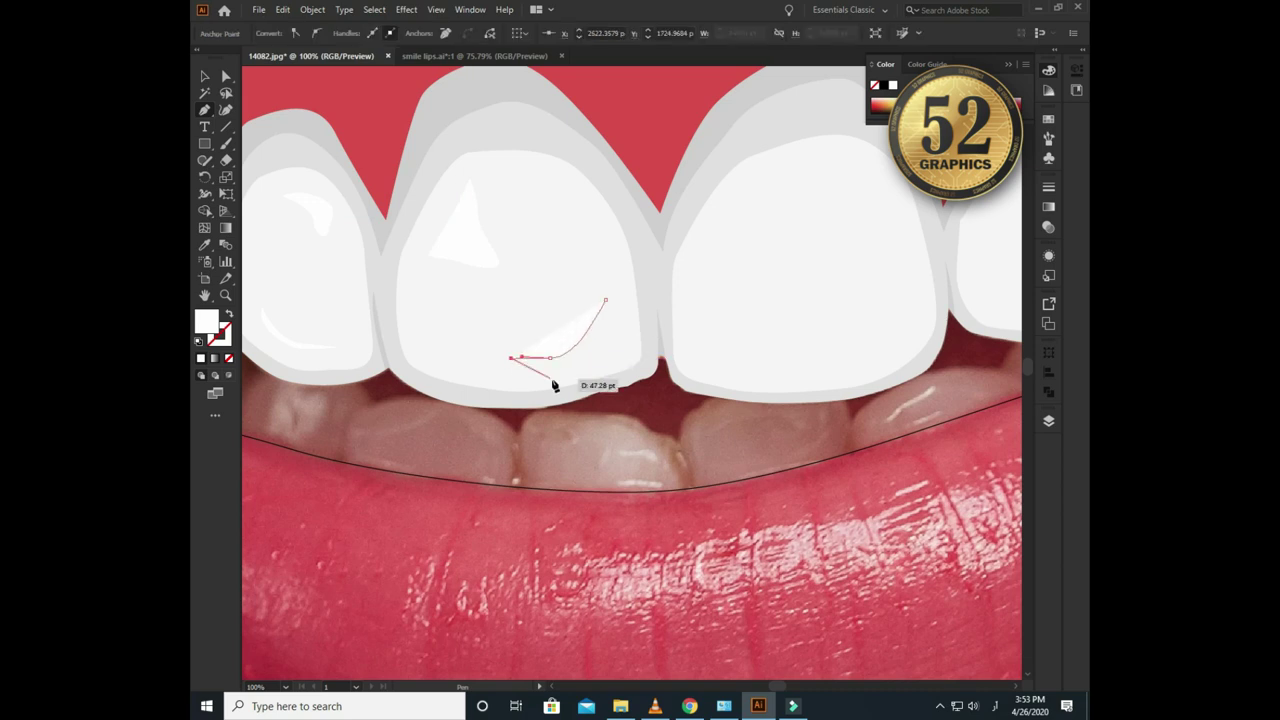
left_click(606, 299)
- Draw a six-point curved highlight on the next tooth, closing it at its start
left_click_drag(731, 298, 551, 346)
left_click(588, 234)
left_click_drag(542, 260, 535, 273)
left_click(531, 305)
left_click(579, 305)
left_click(593, 261)
left_click(588, 234)
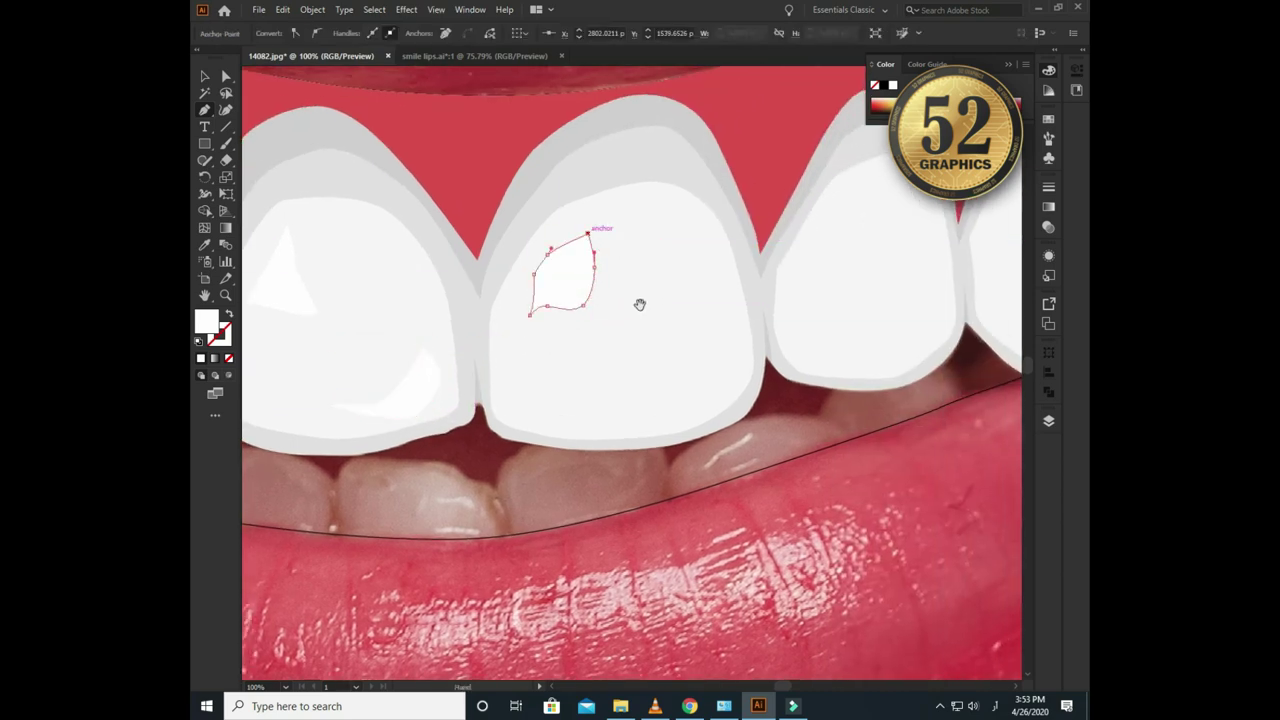
- Draw and close a curved highlight on the next tooth along the row
left_click_drag(688, 316, 650, 268)
left_click(603, 355)
left_click_drag(650, 348, 692, 258)
left_click(689, 295)
mouse_move(657, 254)
left_mouse_down()
mouse_move(547, 289)
mouse_move(587, 262)
left_mouse_up()
scroll(586, 263, "right", 3)
left_click(584, 220)
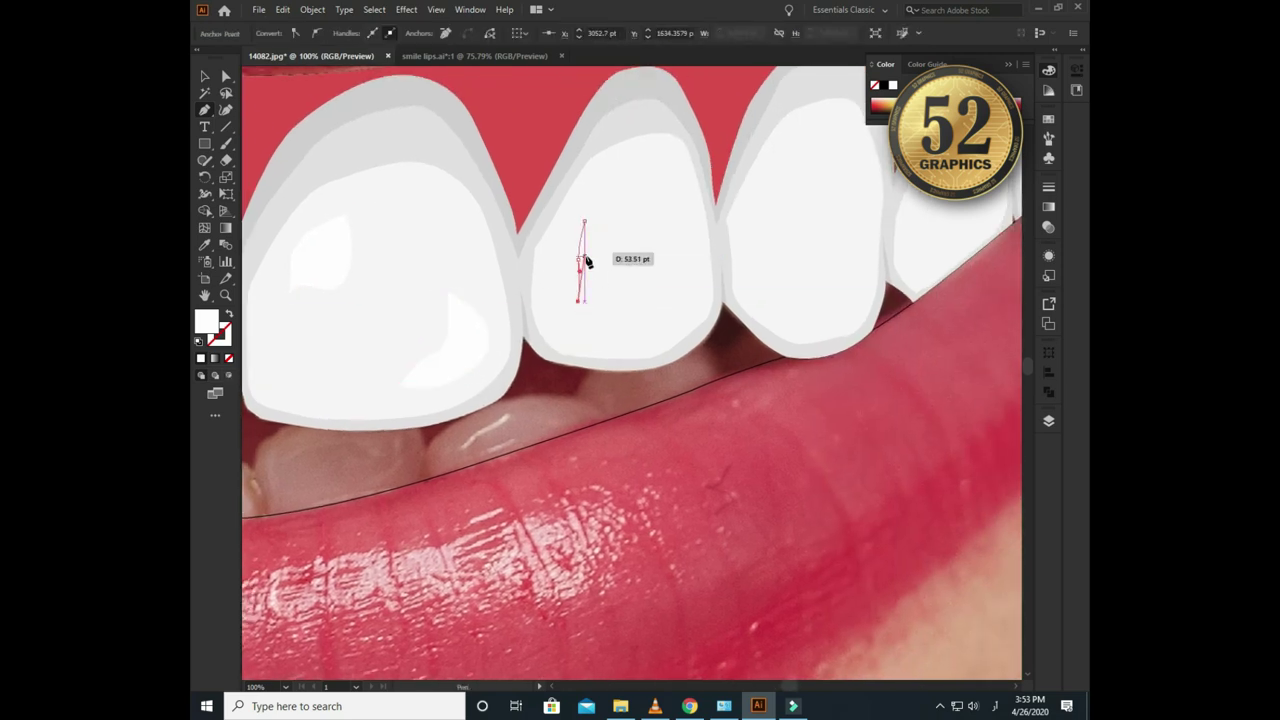
- Add a thin vertical highlight and two more curved highlights on the right-side teeth
left_click_drag(636, 209, 612, 221)
left_click_drag(662, 213, 627, 180)
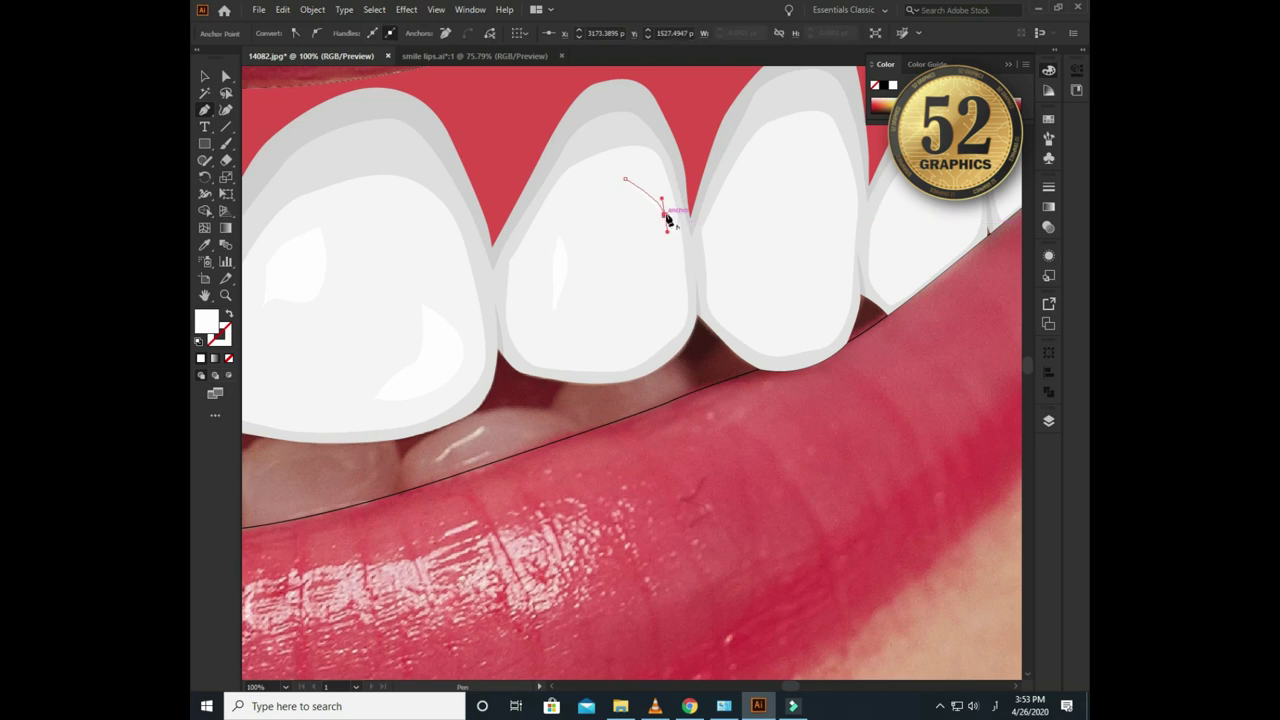
left_click_drag(729, 205, 612, 201)
left_click(618, 232)
left_click_drag(646, 337, 600, 290)
left_click(618, 232)
left_click_drag(621, 233, 591, 271)
left_click(652, 192)
mouse_move(664, 212)
left_mouse_down()
mouse_move(670, 227)
mouse_move(600, 200)
left_mouse_up()
left_click(618, 293)
left_click(638, 217)
- Add final highlight curves on the last right tooth and a left-side tooth, then deselect
mouse_move(755, 208)
left_mouse_down()
mouse_move(783, 208)
mouse_move(783, 187)
left_mouse_up()
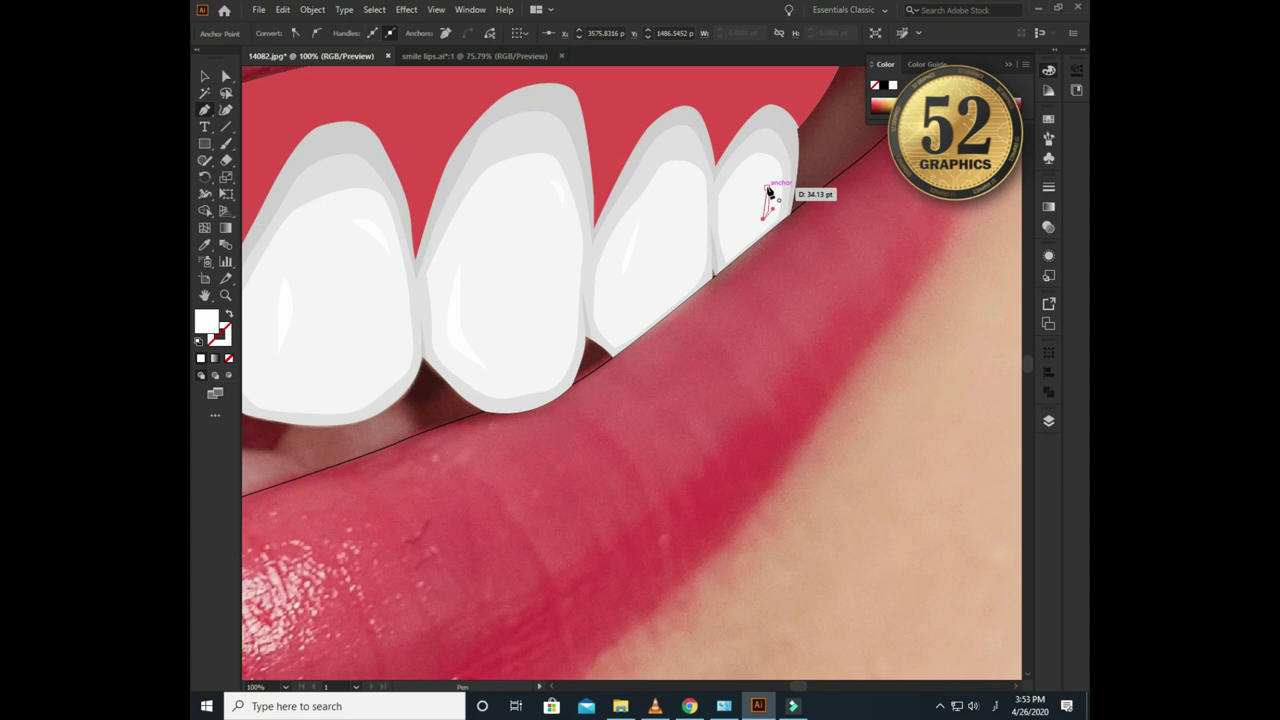
scroll(251, 314, "left", 5)
scroll(528, 351, "left", 3)
scroll(557, 354, "down", 4)
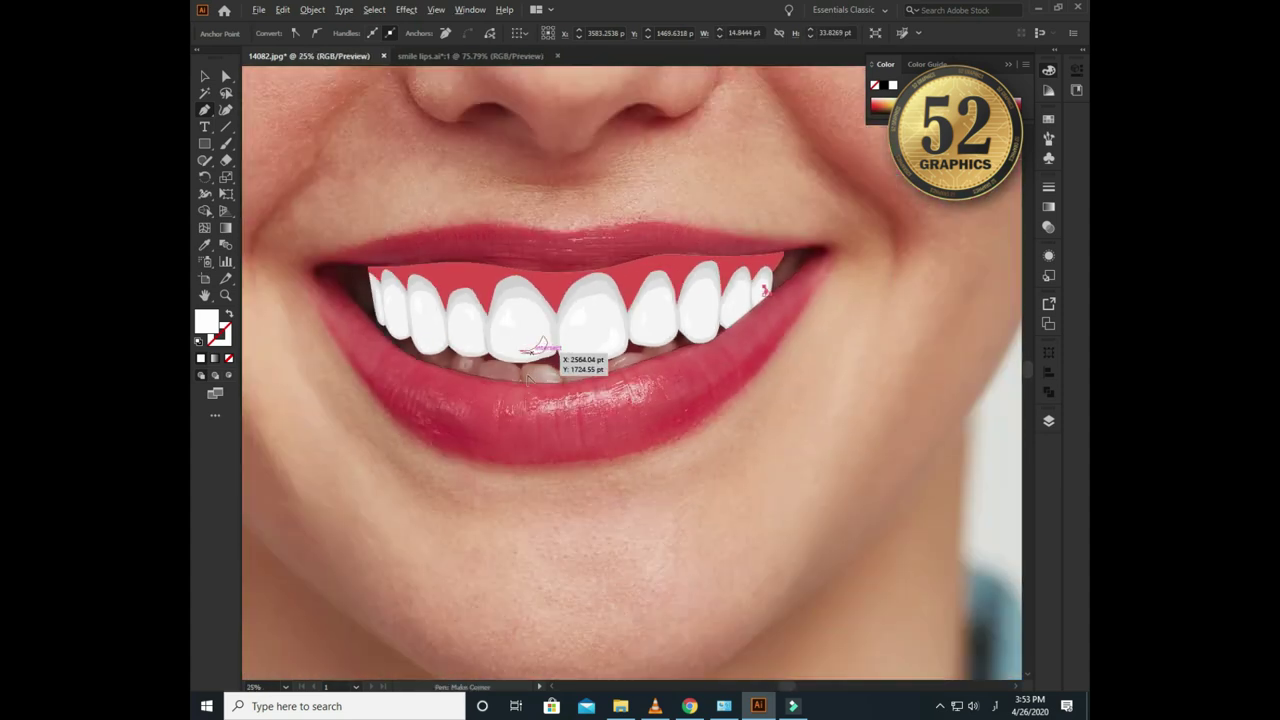
scroll(511, 497, "up", 1)
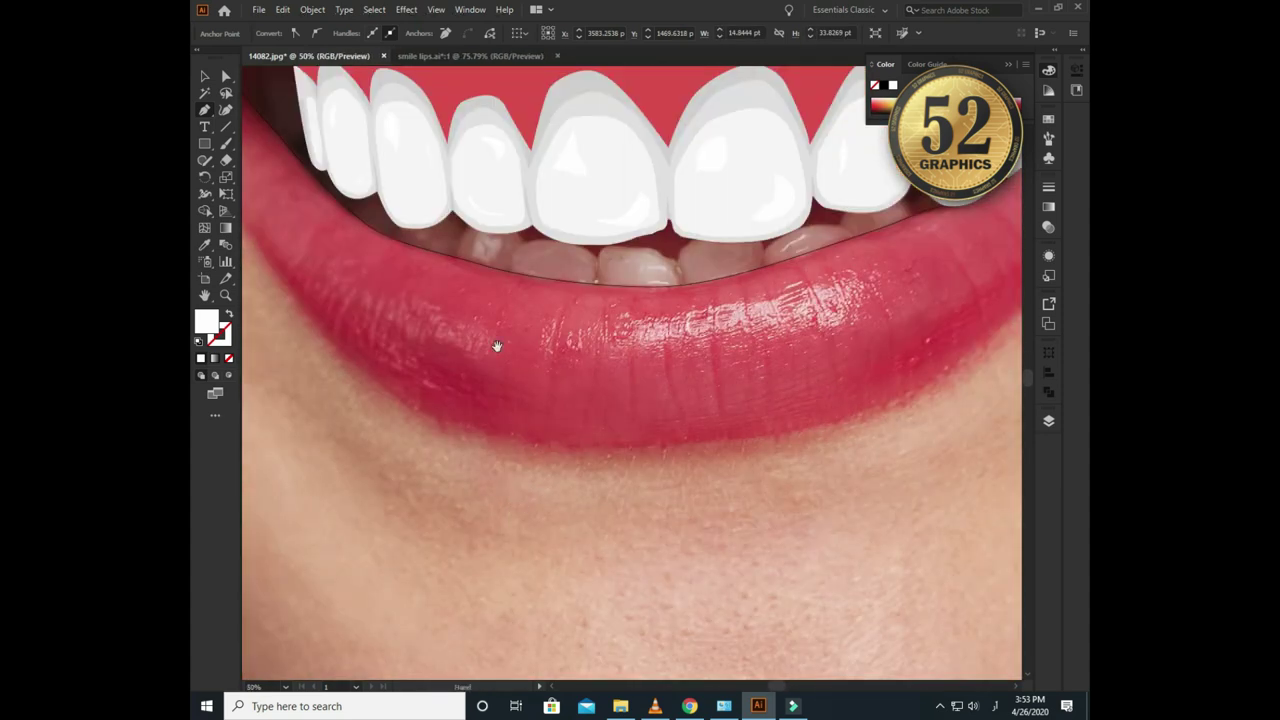
scroll(494, 343, "up", 1)
scroll(500, 420, "up", 1)
scroll(500, 428, "up", 1)
left_click_drag(517, 303, 541, 331)
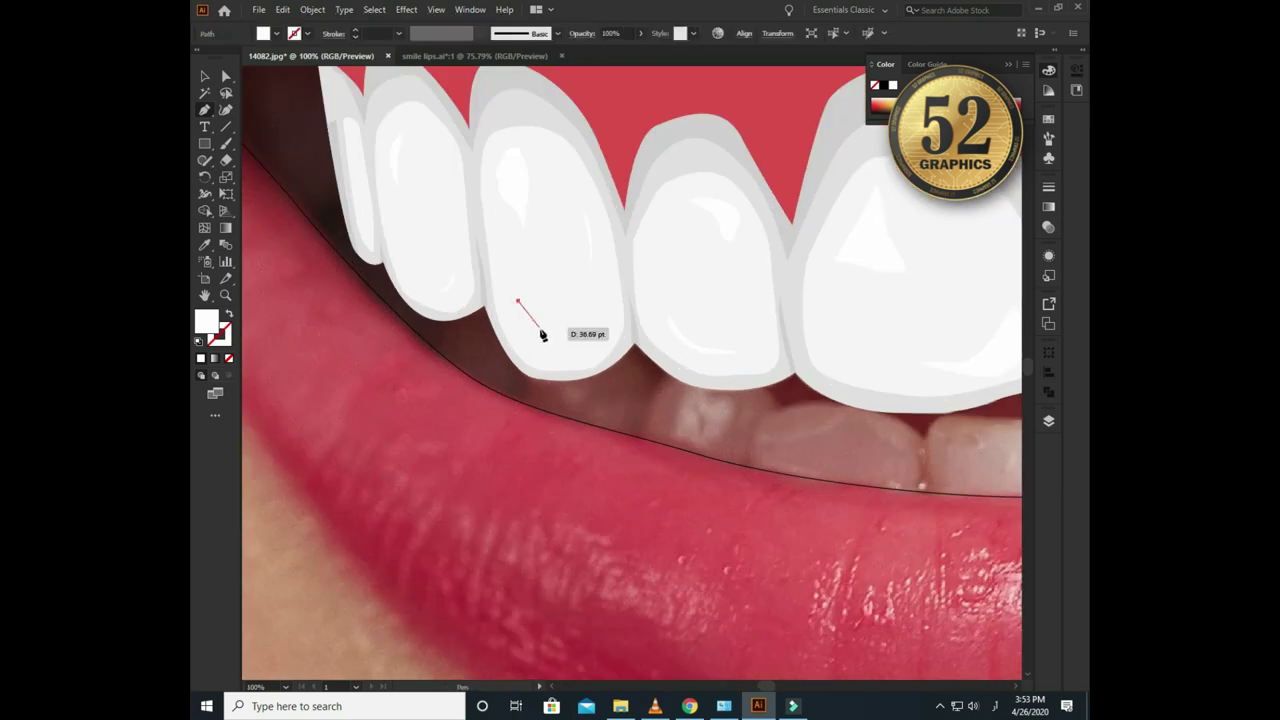
scroll(500, 330, "down", 1)
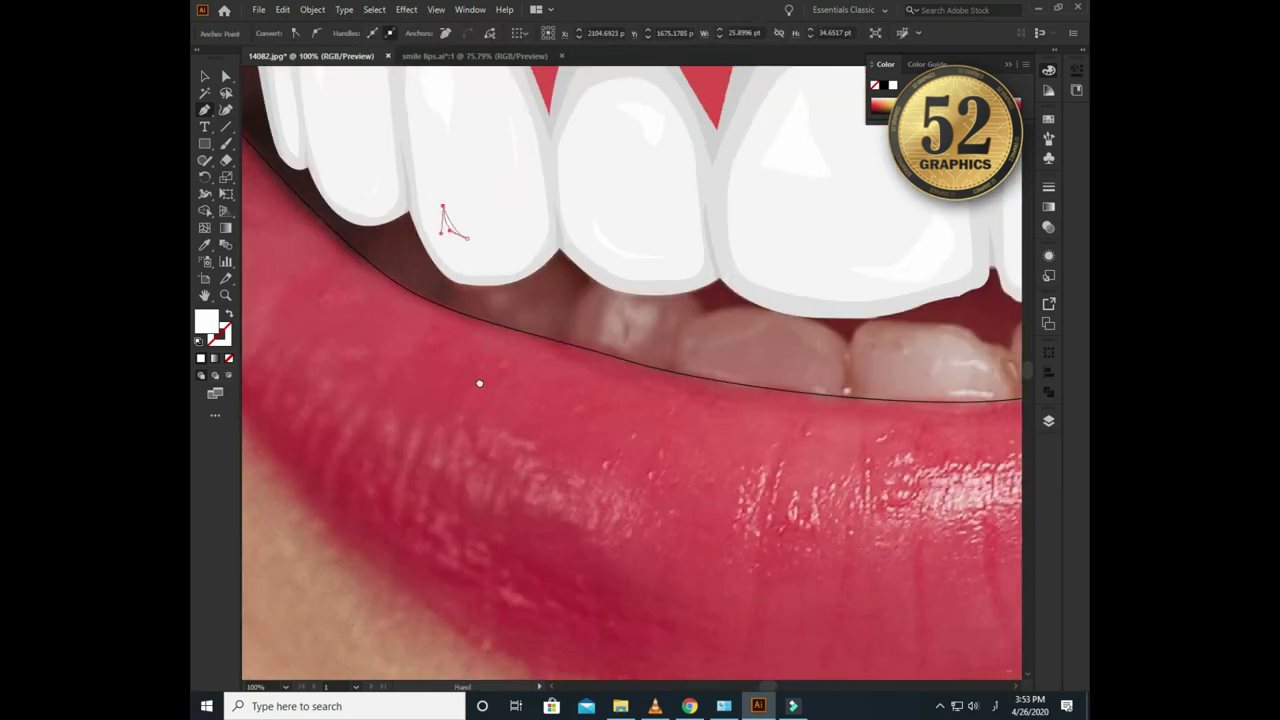
scroll(485, 385, "down", 2)
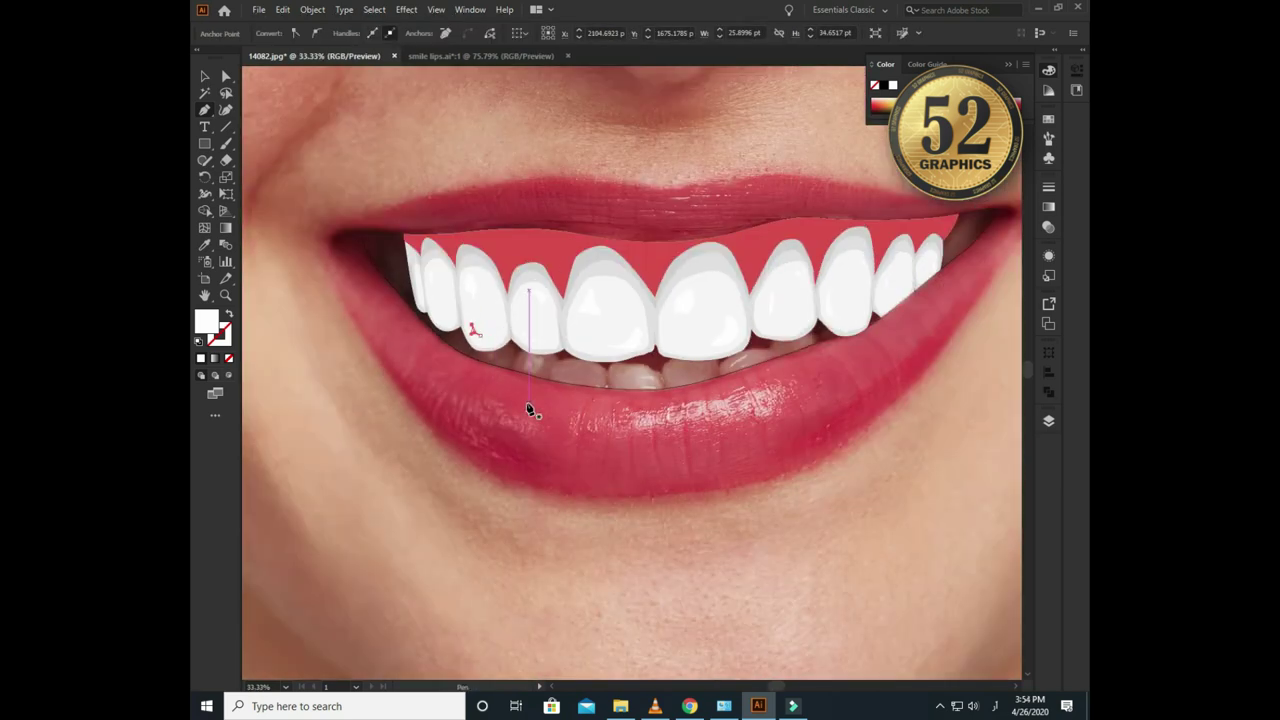
left_click(528, 408)
- Reset to default white fill and black stroke, with a stroke weight of 0.5 pt
key("d")
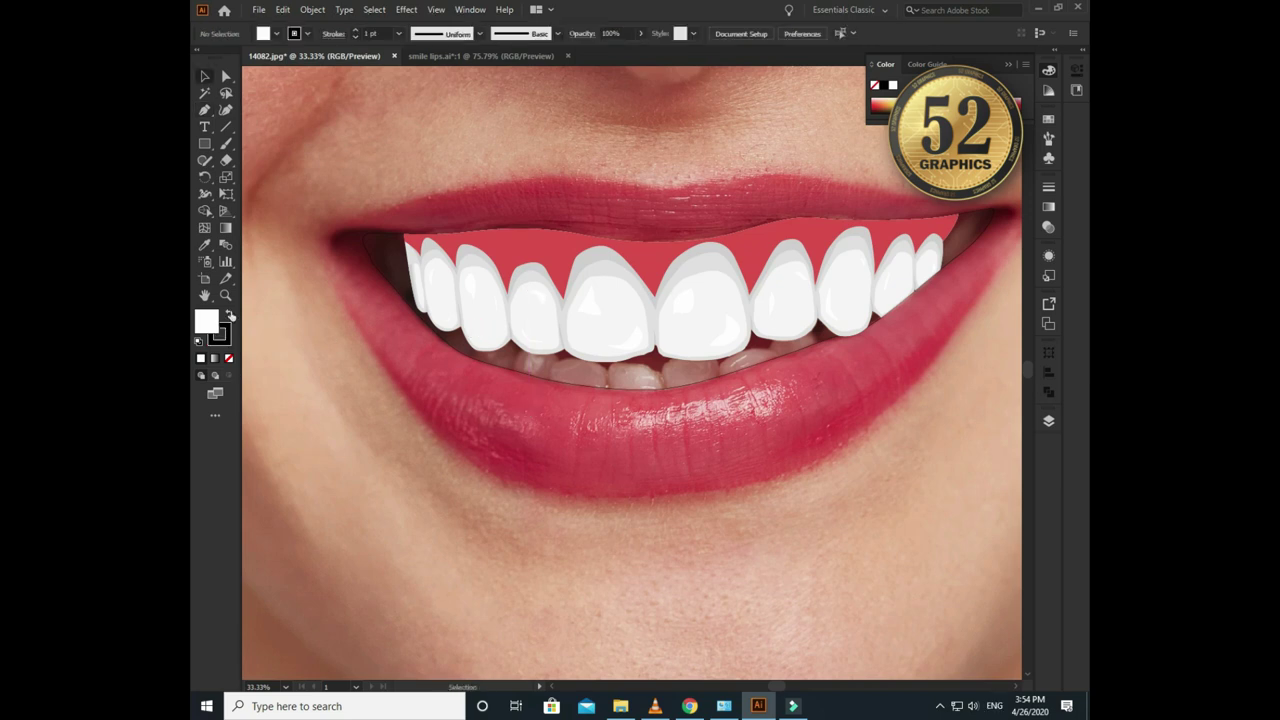
scroll(306, 366, "up", 1)
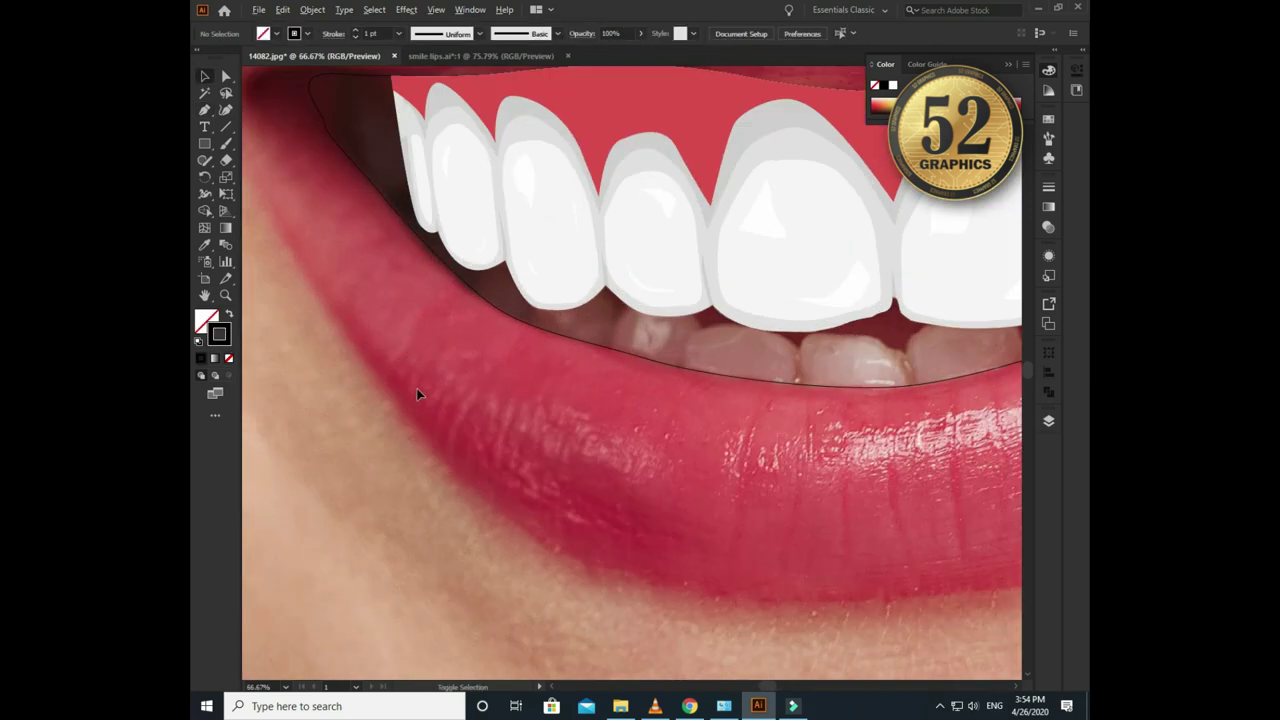
left_click(398, 33)
left_click(420, 88)
- Begin a Pen outline of the dark mouth interior along the bottoms of the left upper teeth
scroll(450, 345, "up", 1)
left_click(440, 338)
mouse_move(490, 306)
left_mouse_down()
mouse_move(510, 303)
mouse_move(548, 390)
mouse_move(548, 362)
left_mouse_up()
scroll(548, 390, "up", 2)
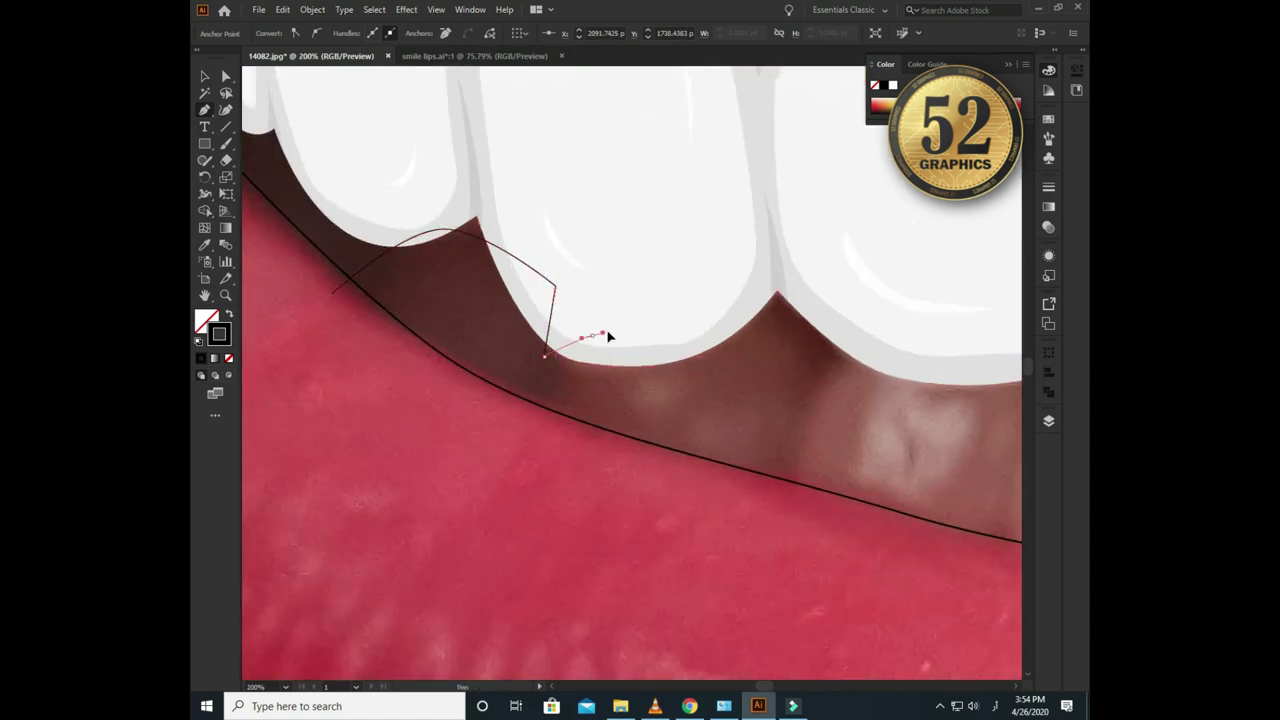
left_click(755, 288)
scroll(757, 288, "down", 1)
mouse_move(795, 325)
left_mouse_down()
mouse_move(894, 337)
mouse_move(626, 300)
left_mouse_up()
mouse_move(693, 328)
left_mouse_down()
mouse_move(708, 360)
mouse_move(681, 367)
left_mouse_up()
scroll(646, 371, "right", 3)
left_click(721, 375)
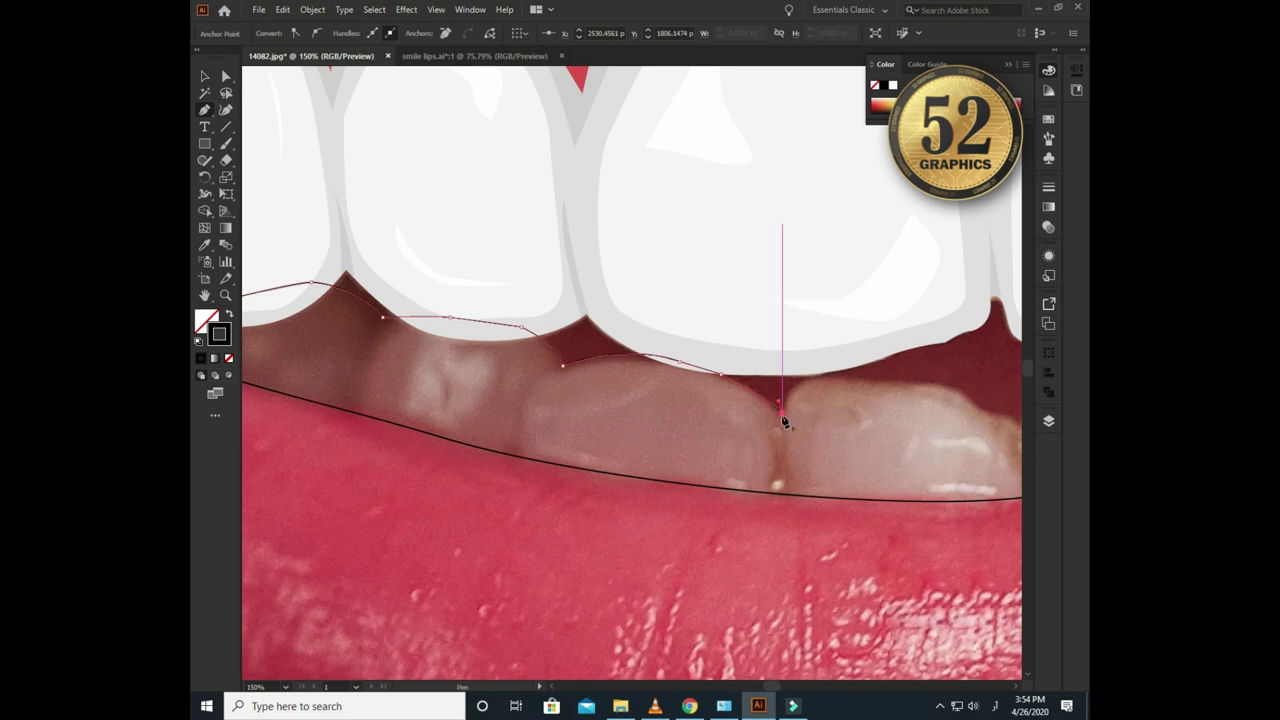
scroll(782, 419, "up", 1)
scroll(650, 420, "up", 1)
left_click_drag(585, 410, 688, 338)
left_click_drag(816, 357, 548, 347)
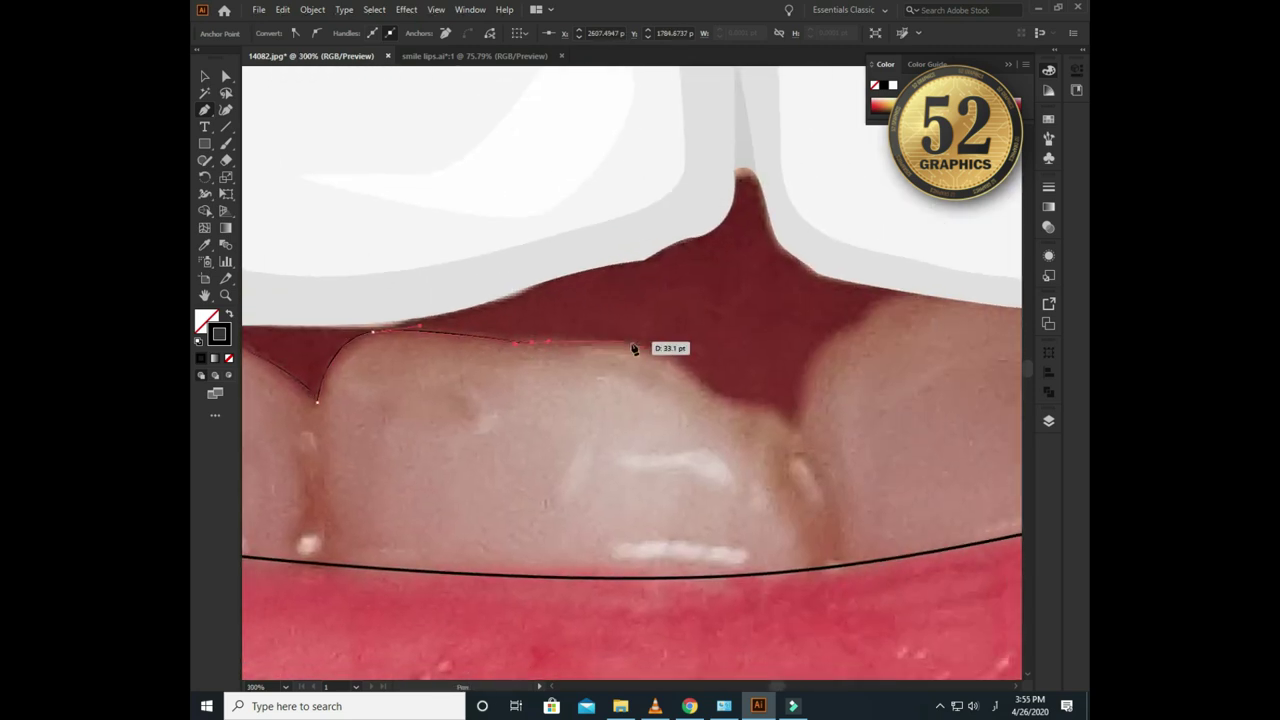
- Continue the outline under the remaining upper teeth to the mouth corner and finish the path
left_click(710, 391)
mouse_move(786, 418)
left_mouse_down()
mouse_move(756, 392)
mouse_move(757, 403)
left_mouse_up()
mouse_move(879, 375)
left_mouse_down()
mouse_move(591, 394)
mouse_move(735, 392)
left_mouse_up()
left_click(857, 407)
mouse_move(867, 440)
left_mouse_down()
mouse_move(466, 380)
mouse_move(487, 405)
mouse_move(384, 472)
left_mouse_up()
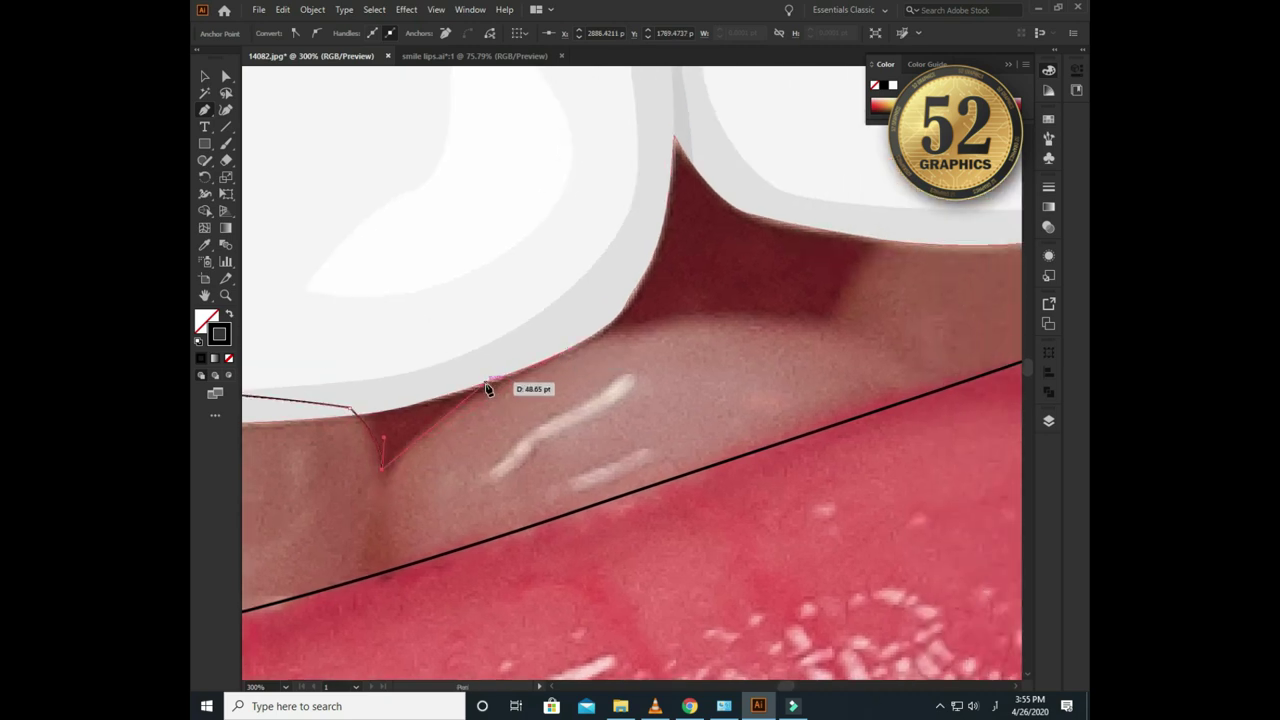
left_click_drag(530, 366, 427, 418)
left_click(493, 382)
mouse_move(725, 373)
left_mouse_down()
mouse_move(752, 396)
mouse_move(586, 386)
left_mouse_up()
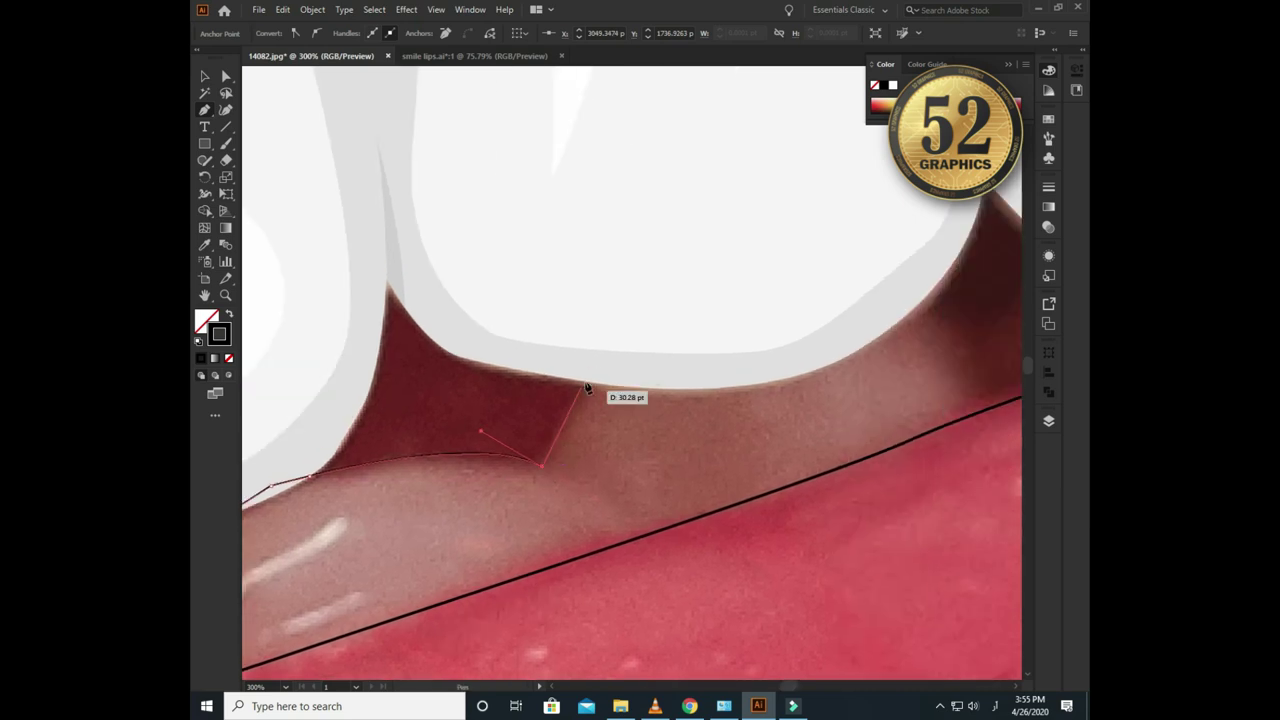
left_click_drag(671, 357, 408, 420)
left_click(560, 378)
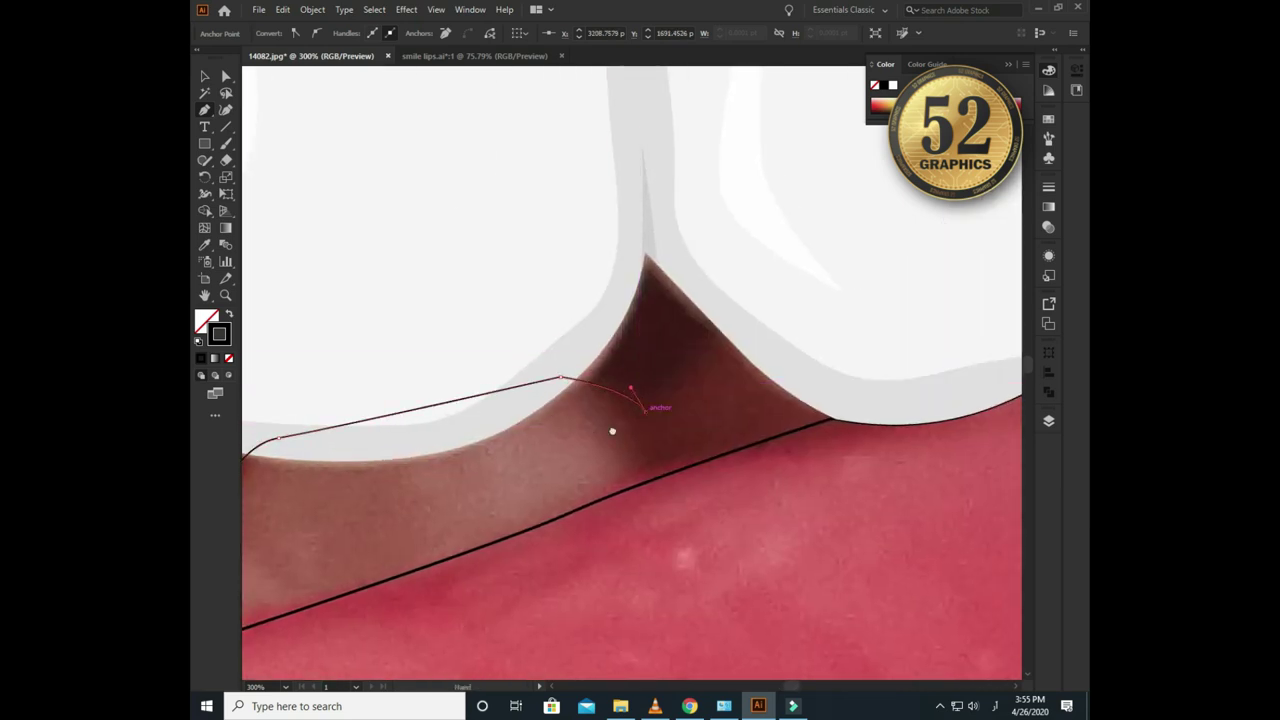
key("ctrl+minus")
key("ctrl+minus")
key("ctrl+minus")
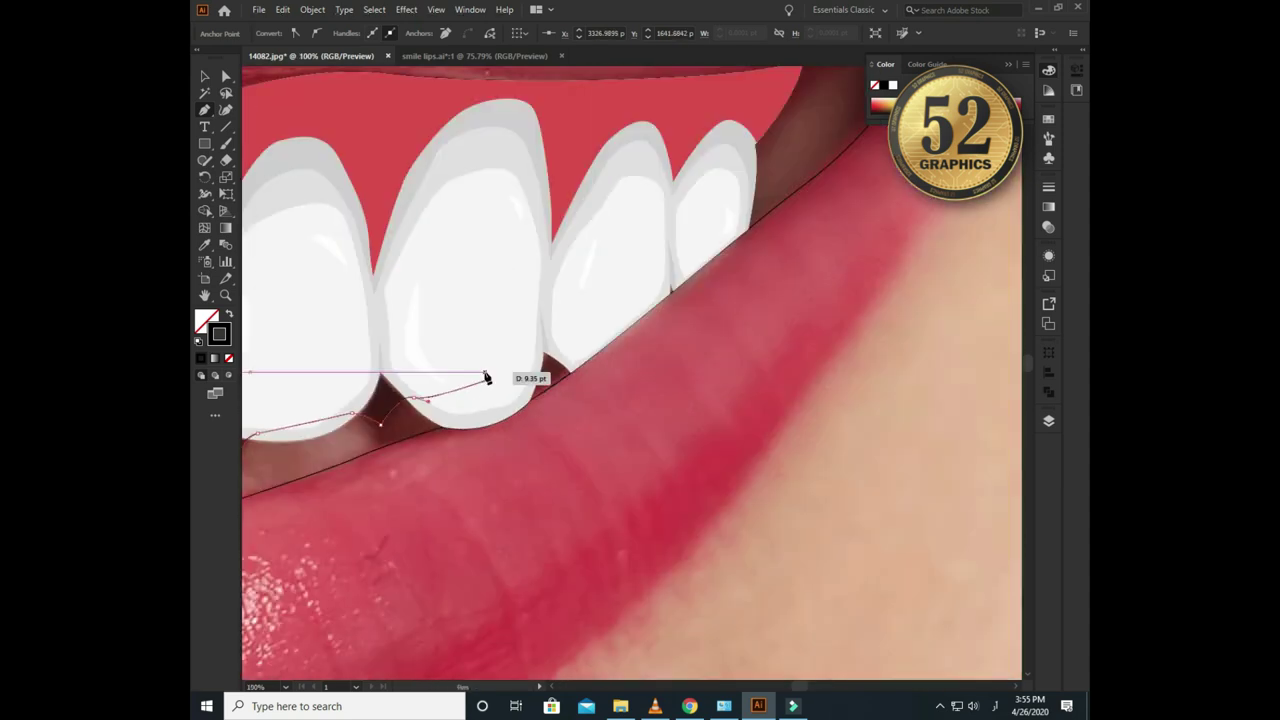
key("ctrl+plus")
key("ctrl+plus")
left_click(592, 368)
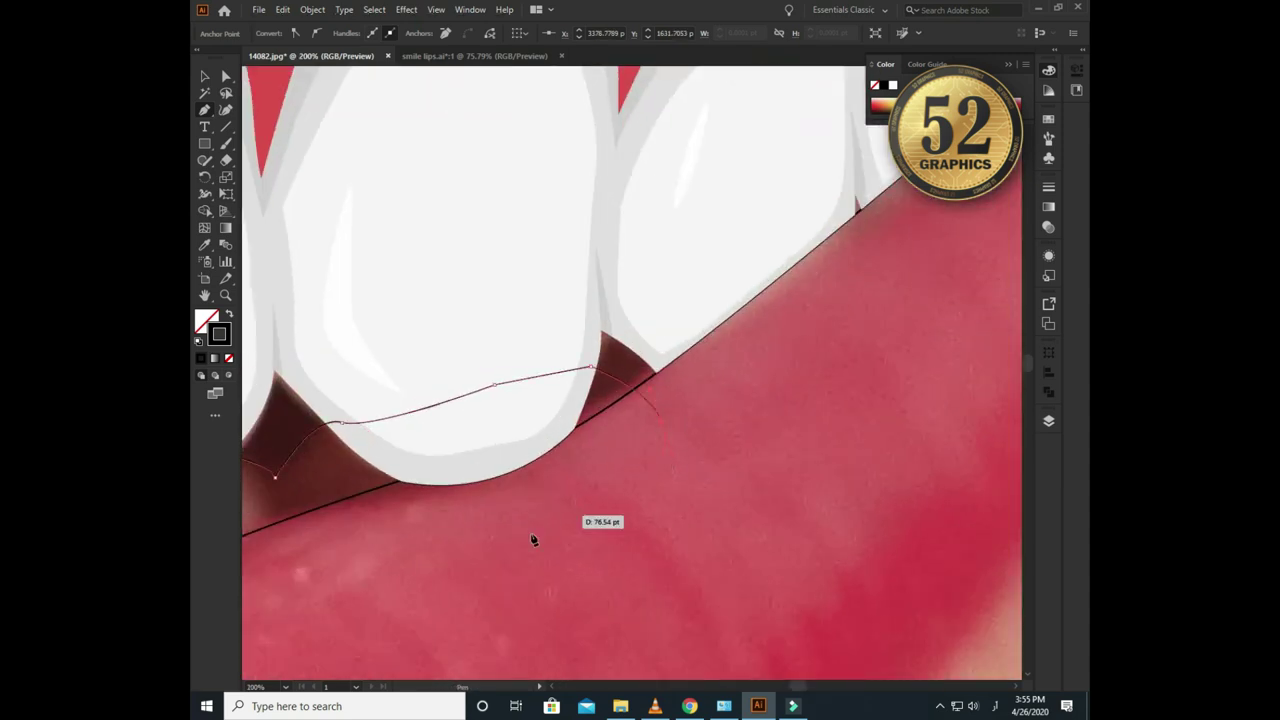
key("ctrl+minus")
key("ctrl+minus")
key("ctrl+minus")
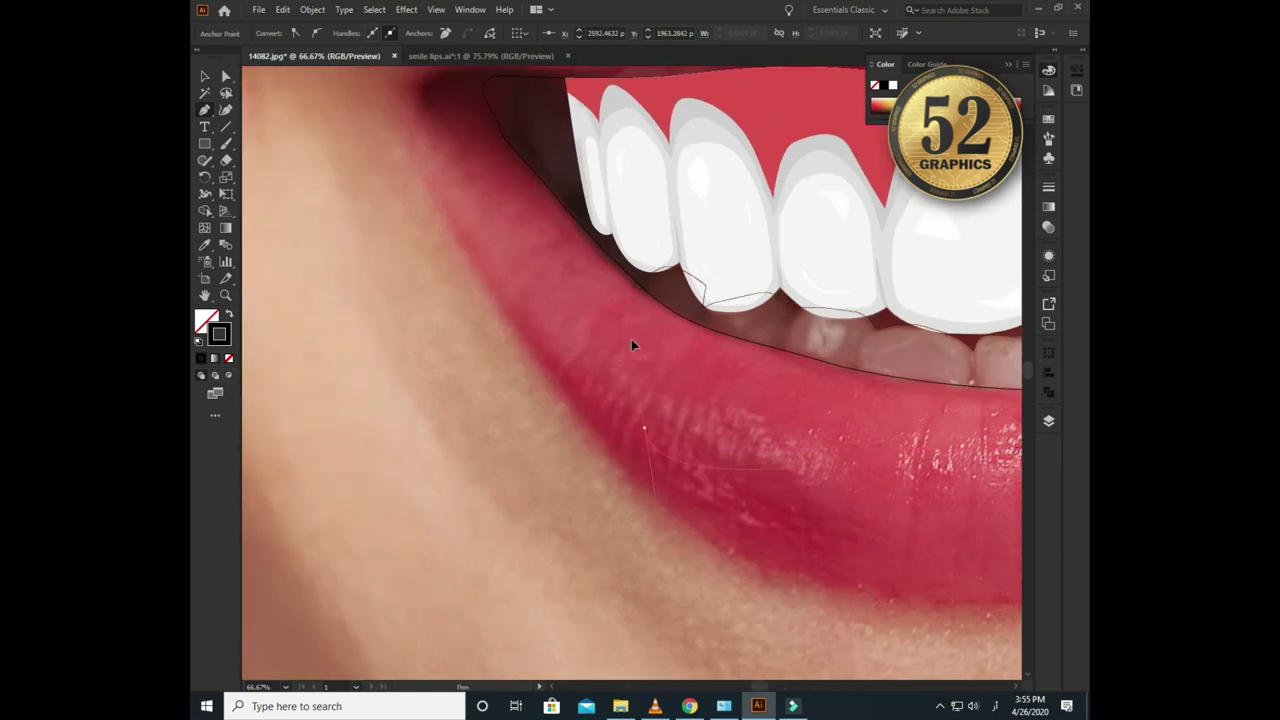
scroll(420, 163, "up", 2)
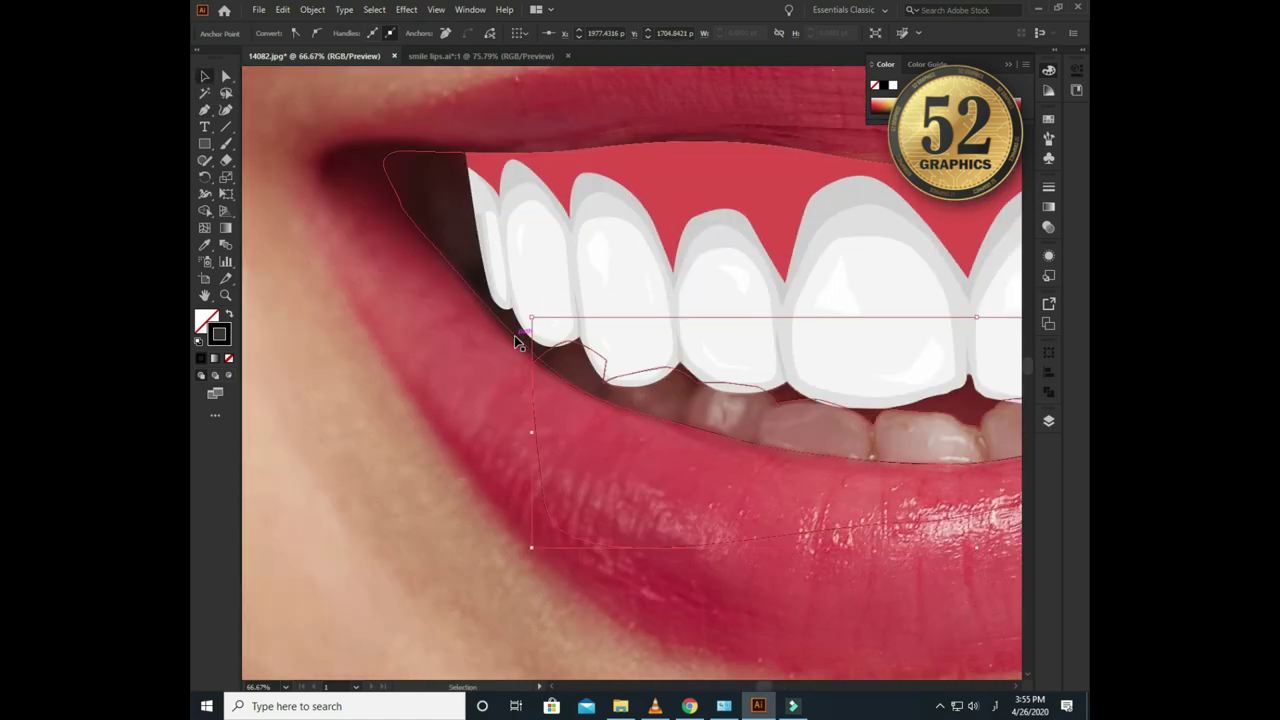
key("v")
- Copy the lower lip outline and paste it in front
left_click(283, 9)
left_click(305, 77)
left_click(283, 9)
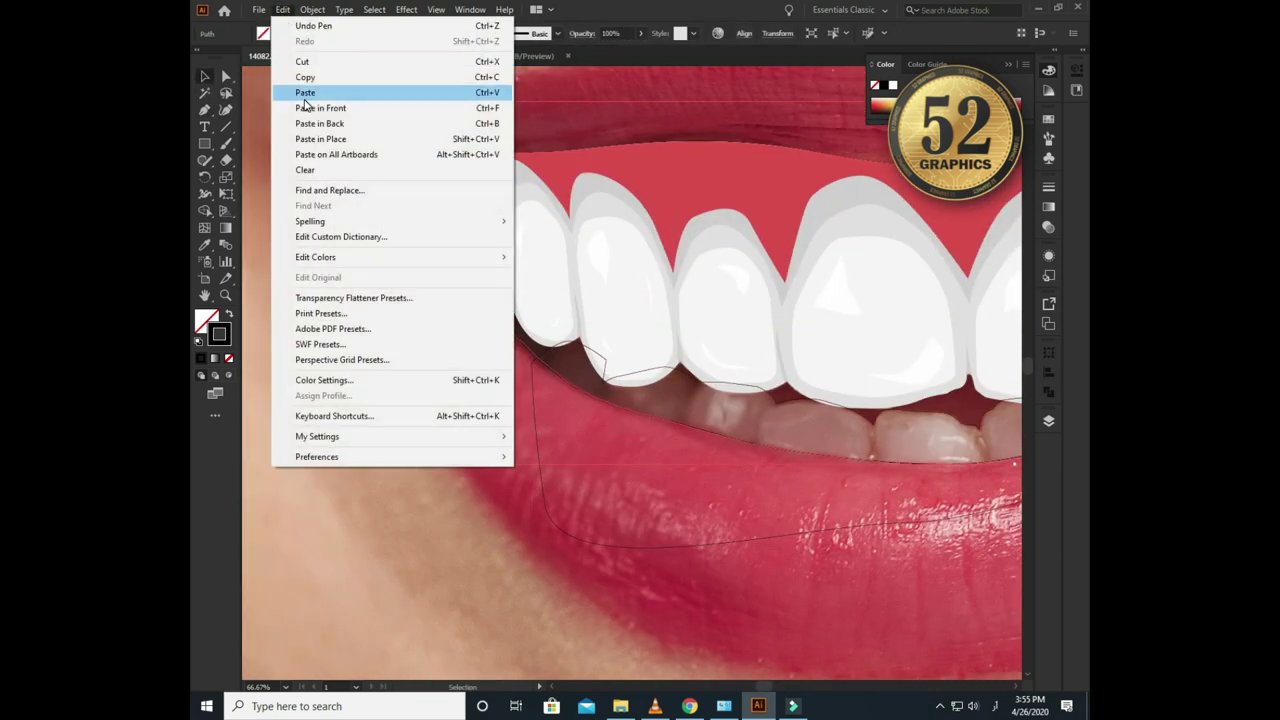
left_click(320, 108)
- Combine the mouth interior outline with the lip copy using Pathfinder
scroll(455, 275, "down", 2)
scroll(395, 322, "right", 3)
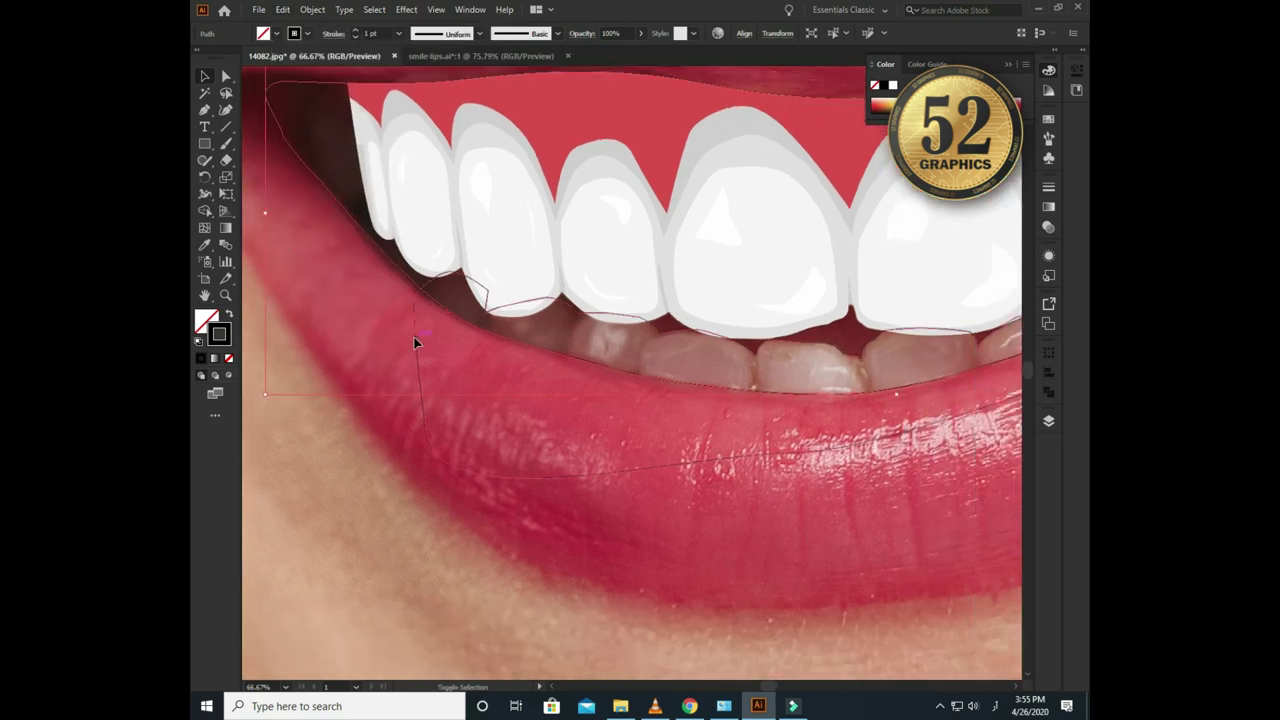
left_click(1049, 392)
left_click(910, 384)
- Start a trial outline along the tooth bottoms, then deselect and abandon it
scroll(597, 449, "right", 3)
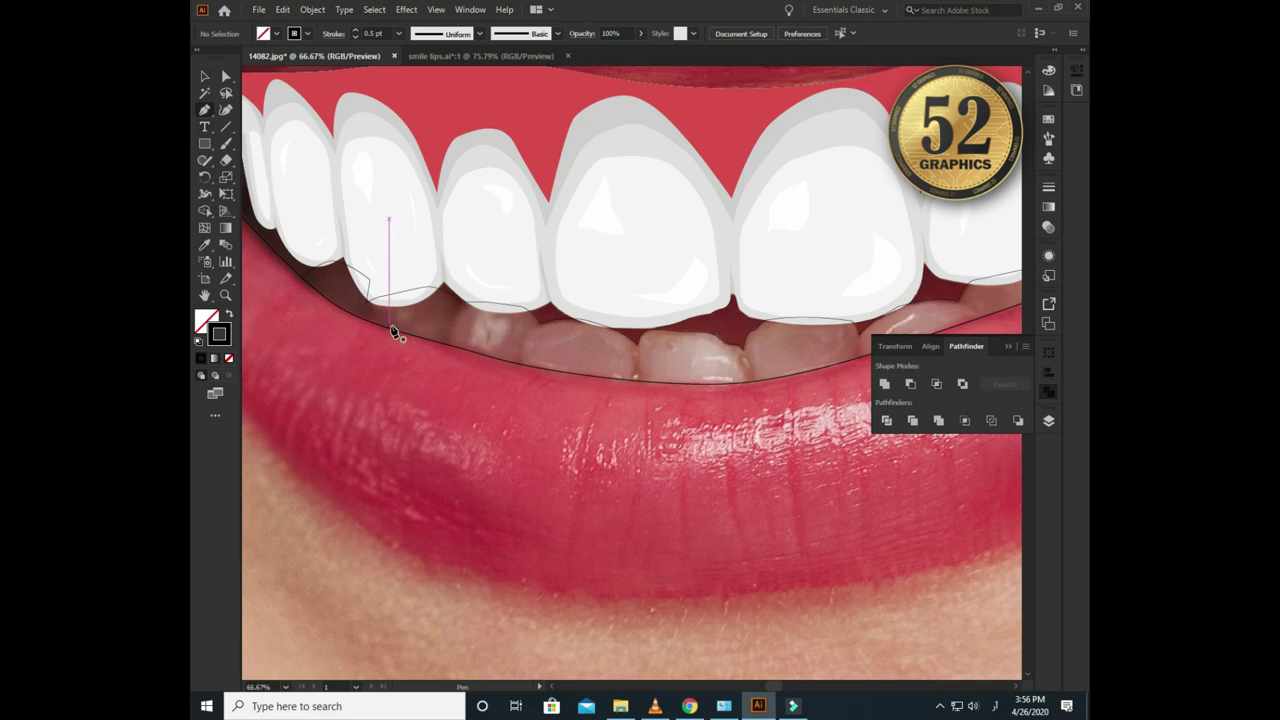
scroll(392, 332, "up", 1)
scroll(888, 362, "up", 1)
scroll(1000, 354, "up", 1)
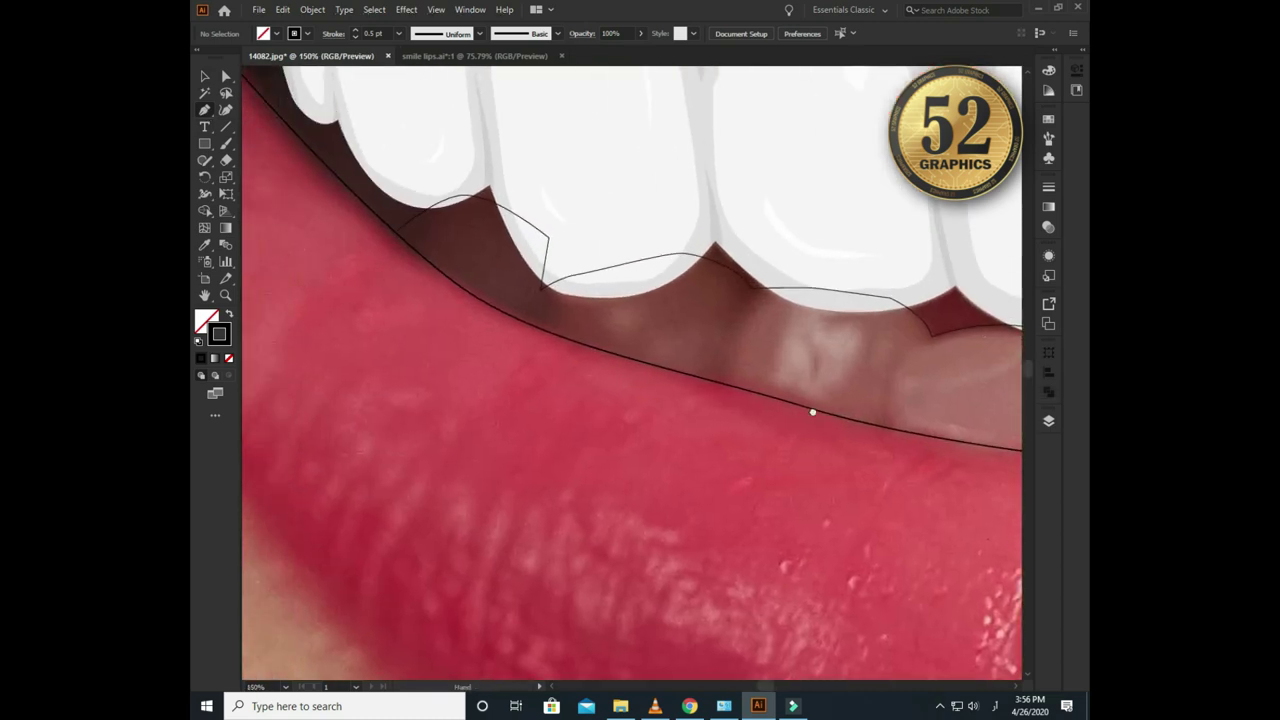
scroll(472, 337, "up", 1)
scroll(463, 337, "up", 1)
left_click(426, 296)
left_click_drag(536, 245, 578, 258)
left_click(616, 300)
left_click_drag(609, 387, 595, 405)
mouse_move(698, 334)
left_mouse_down()
mouse_move(754, 337)
mouse_move(750, 368)
left_mouse_up()
scroll(756, 338, "right", 3)
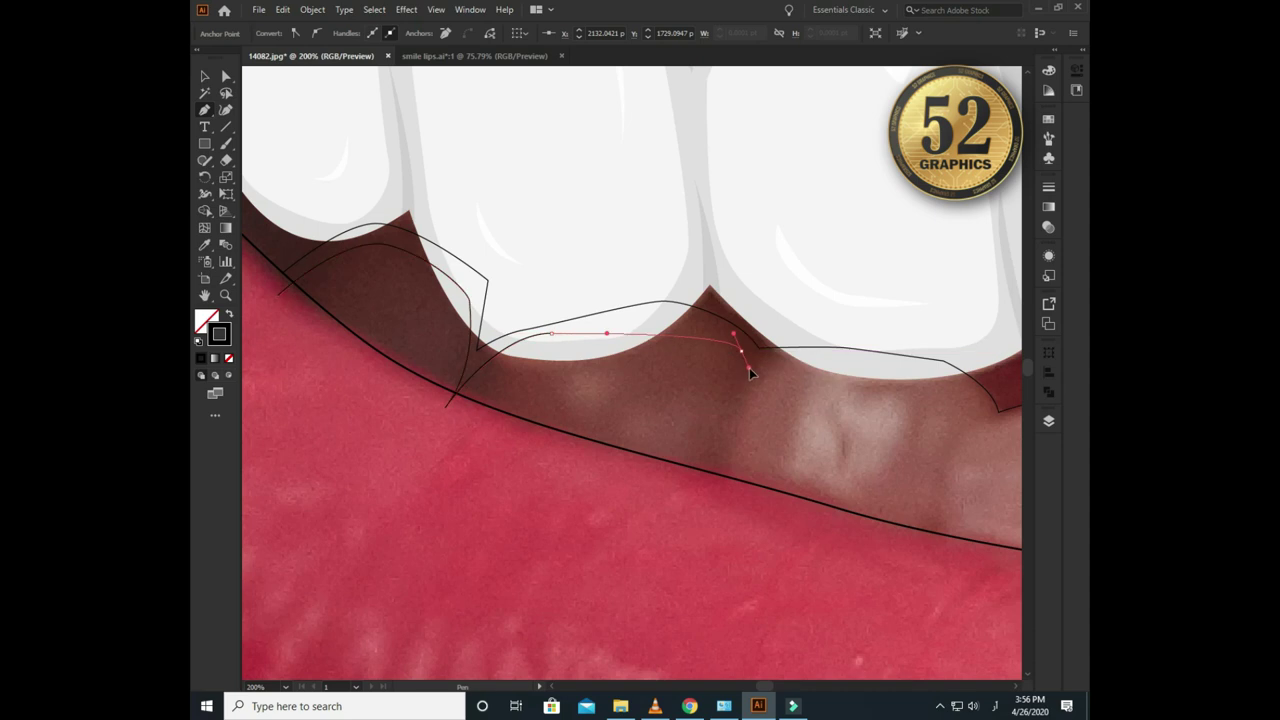
key("ctrl")
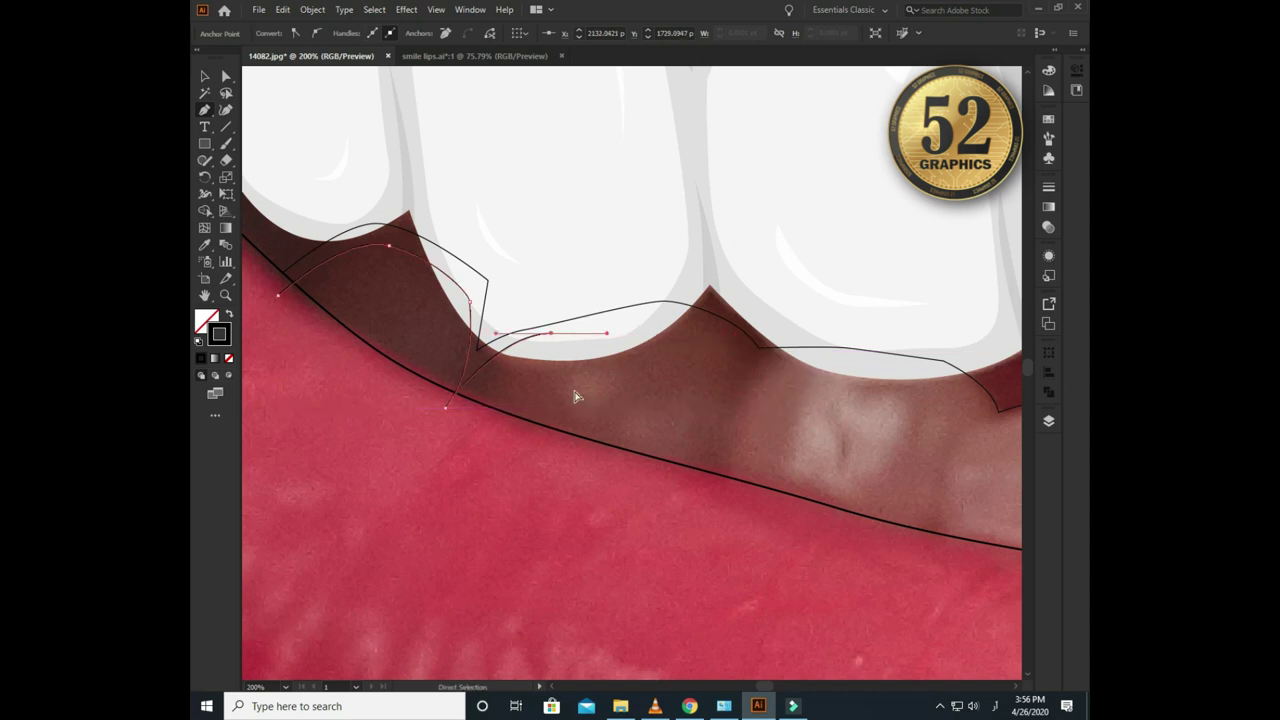
left_click(565, 395, "ctrl")
scroll(400, 300, "left", 3)
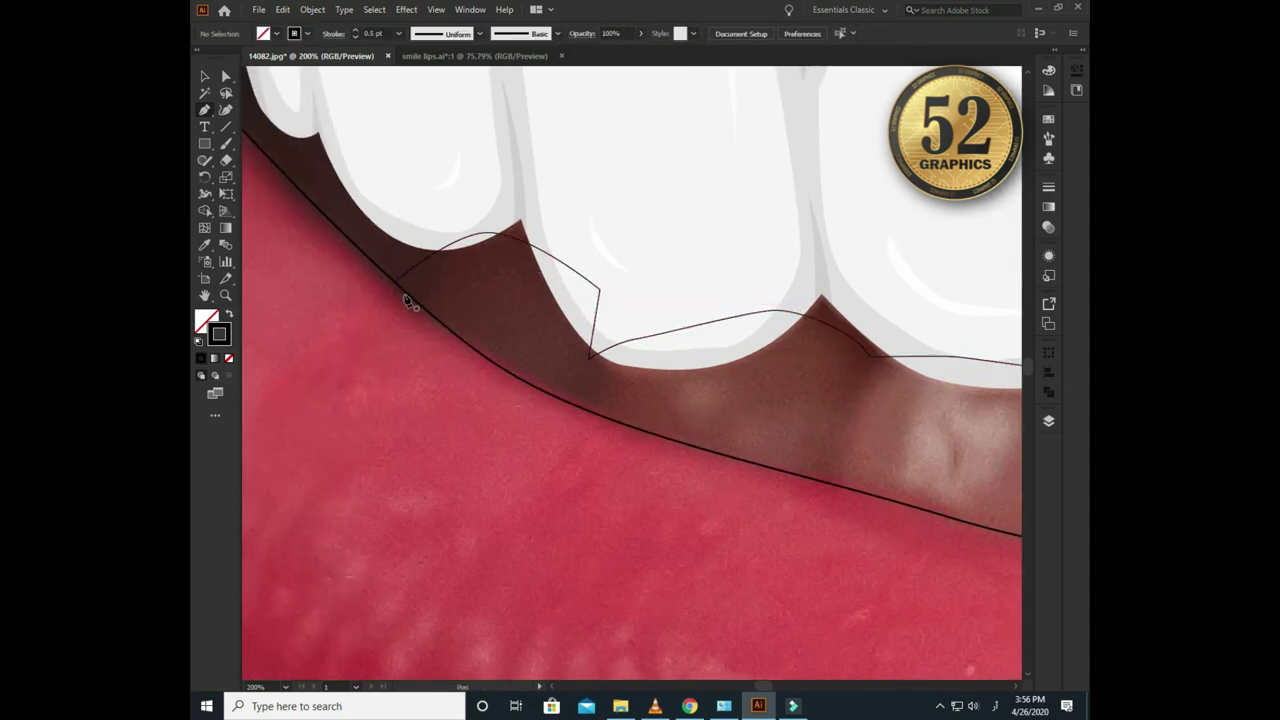
- Start a new outline at the lip line, curving over the first lower teeth, redoing one misplaced anchor
left_click(395, 292)
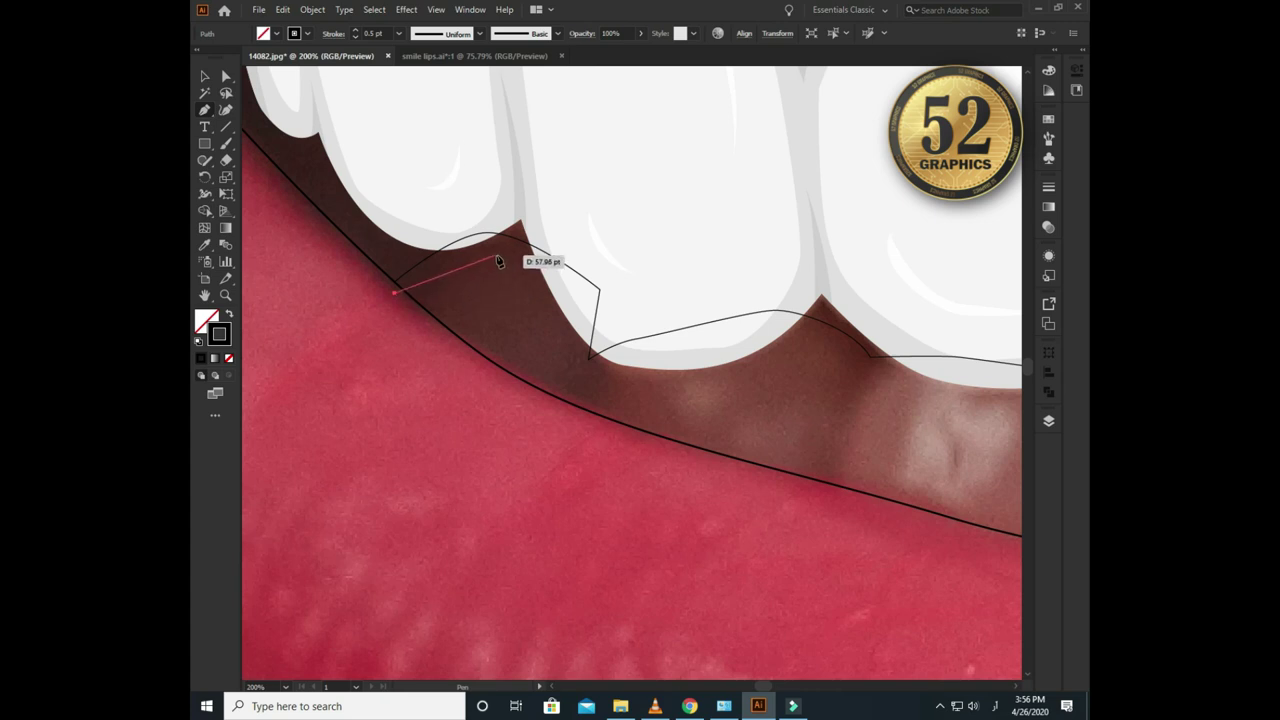
left_click_drag(581, 312, 582, 325)
left_click_drag(587, 369, 582, 372)
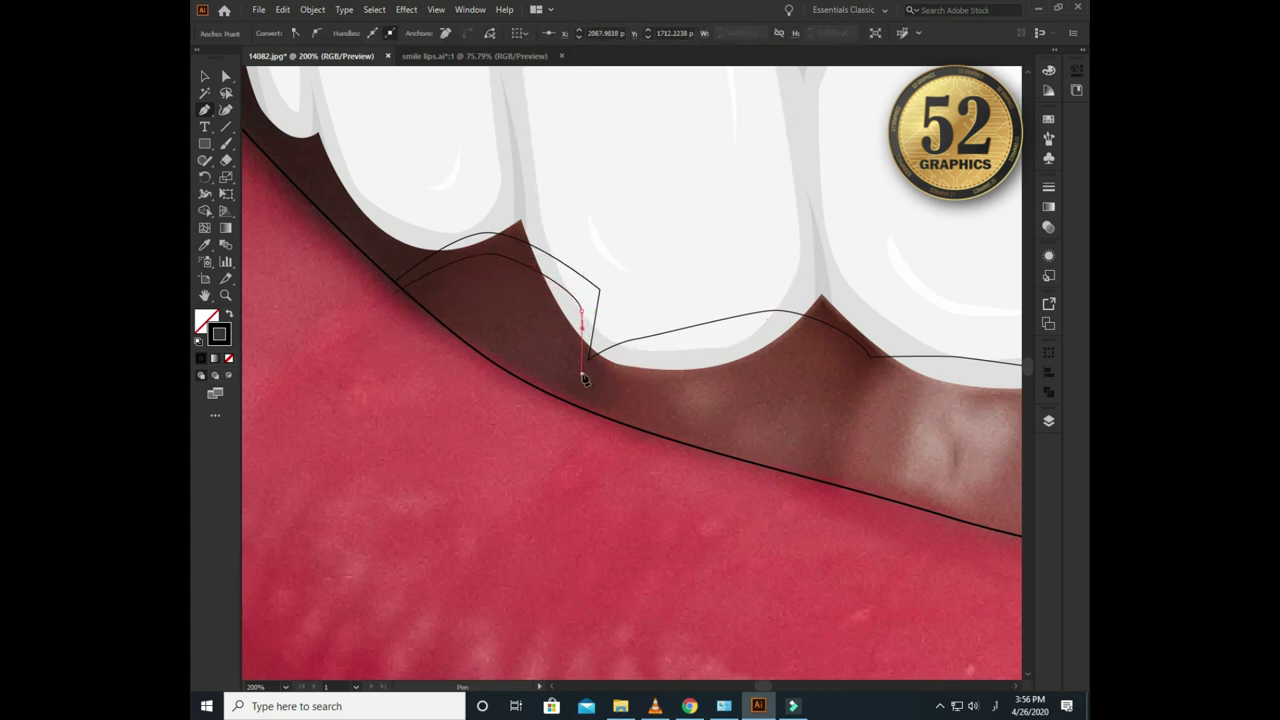
scroll(700, 360, "right", 3)
mouse_move(655, 342)
left_mouse_down()
mouse_move(750, 383)
mouse_move(737, 418)
mouse_move(785, 468)
left_mouse_up()
scroll(667, 389, "right", 5)
scroll(700, 440, "right", 5)
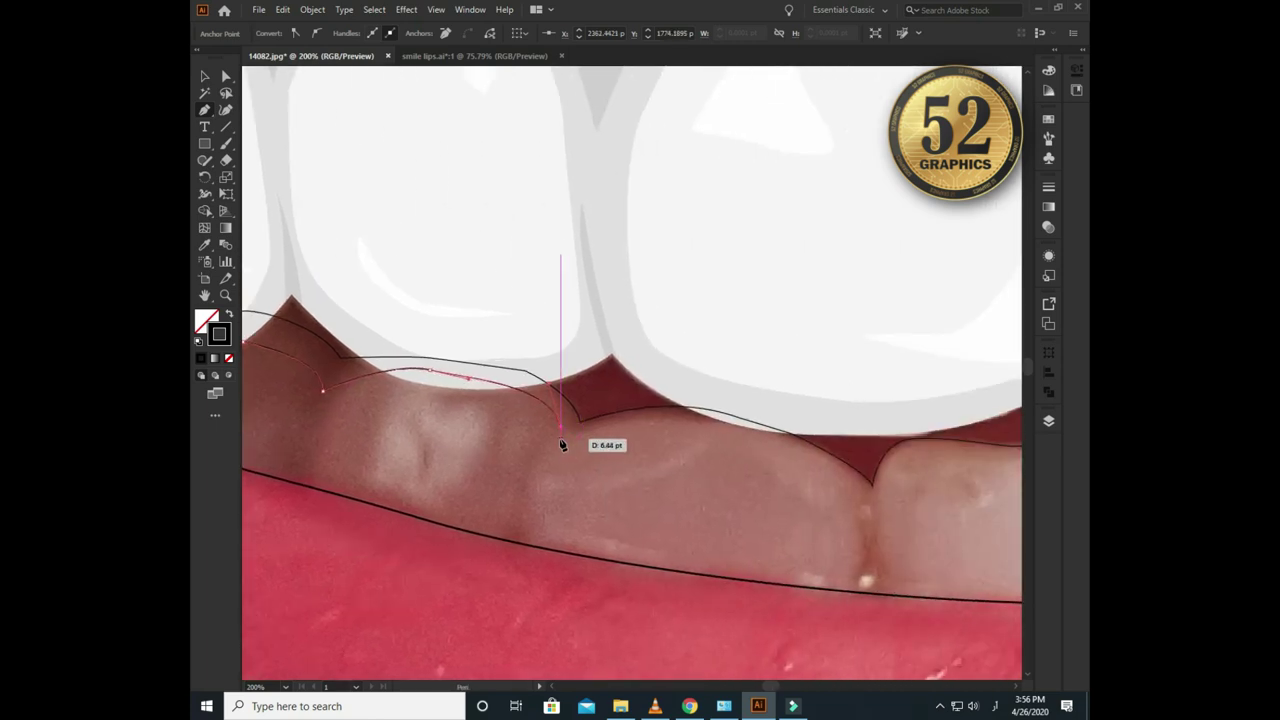
left_click(560, 427)
scroll(710, 437, "right", 4)
scroll(710, 437, "down", 1)
mouse_move(716, 440)
left_mouse_down()
mouse_move(710, 465)
mouse_move(605, 456)
left_mouse_up()
key("ctrl+z")
scroll(605, 456, "right", 4)
scroll(605, 456, "up", 1)
mouse_move(733, 460)
left_mouse_down()
mouse_move(745, 458)
mouse_move(606, 469)
left_mouse_up()
scroll(745, 458, "right", 4)
scroll(745, 458, "down", 1)
scroll(606, 469, "right", 3)
scroll(606, 469, "up", 1)
- Add curved and corner anchors along the next lower teeth and gaps
mouse_move(640, 426)
left_mouse_down()
mouse_move(709, 420)
mouse_move(679, 435)
left_mouse_up()
scroll(709, 420, "right", 4)
scroll(709, 420, "up", 1)
left_click_drag(713, 478, 711, 403)
scroll(537, 477, "right", 4)
scroll(537, 477, "up", 1)
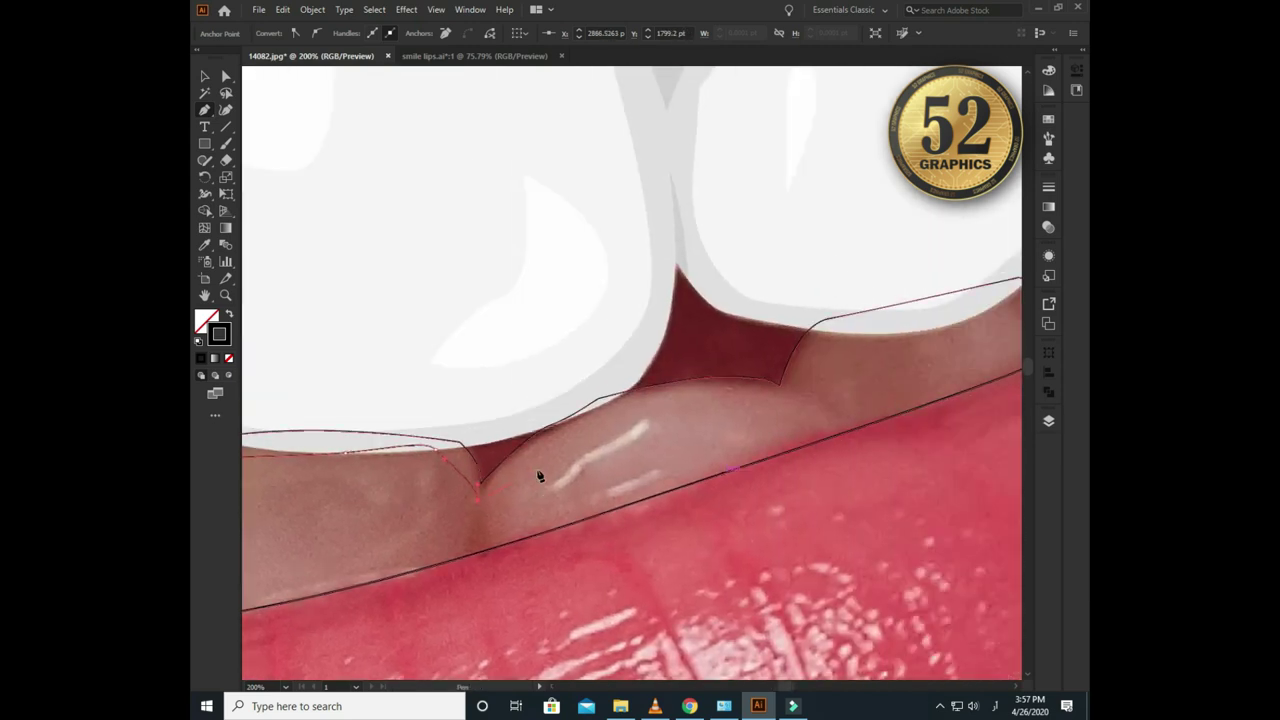
left_click_drag(512, 487, 567, 418)
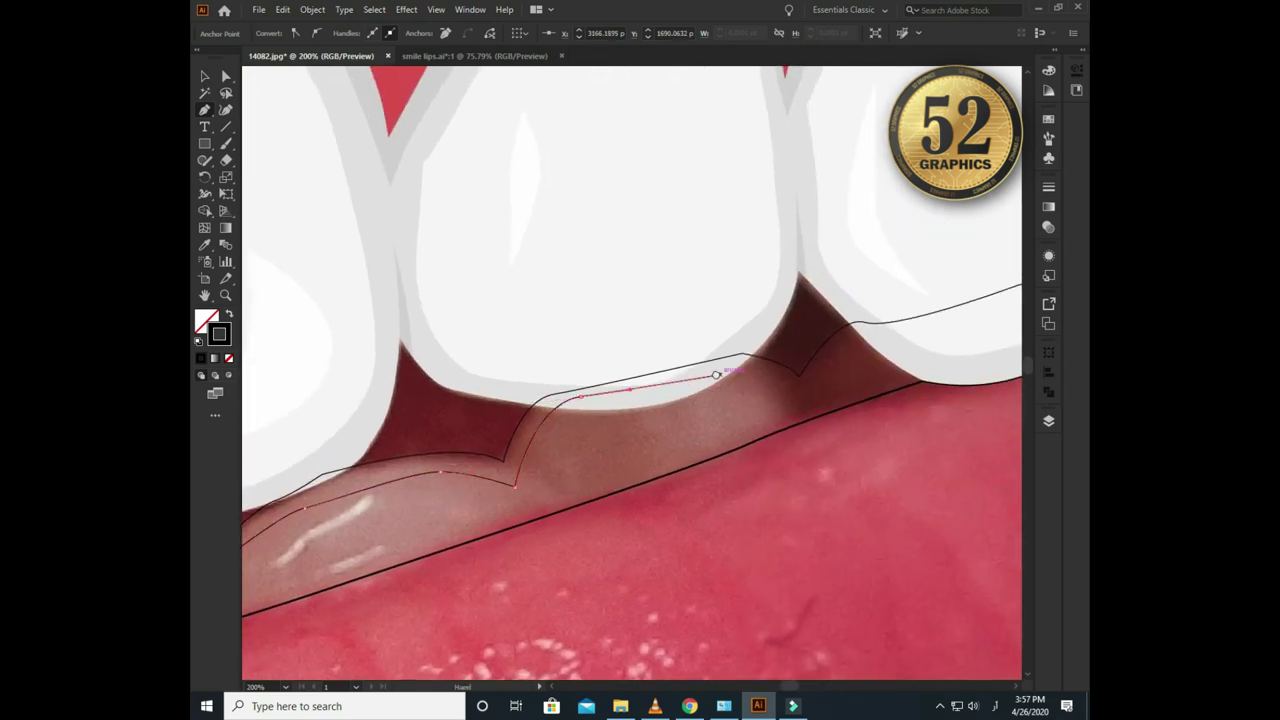
left_click_drag(477, 380, 549, 397)
left_click(730, 316)
mouse_move(628, 315)
left_mouse_down()
mouse_move(653, 393)
mouse_move(480, 427)
left_mouse_up()
left_click_drag(602, 390, 582, 310)
- Trace the remaining lip line to the corner and close the outline at its start anchor
key("ctrl+plus")
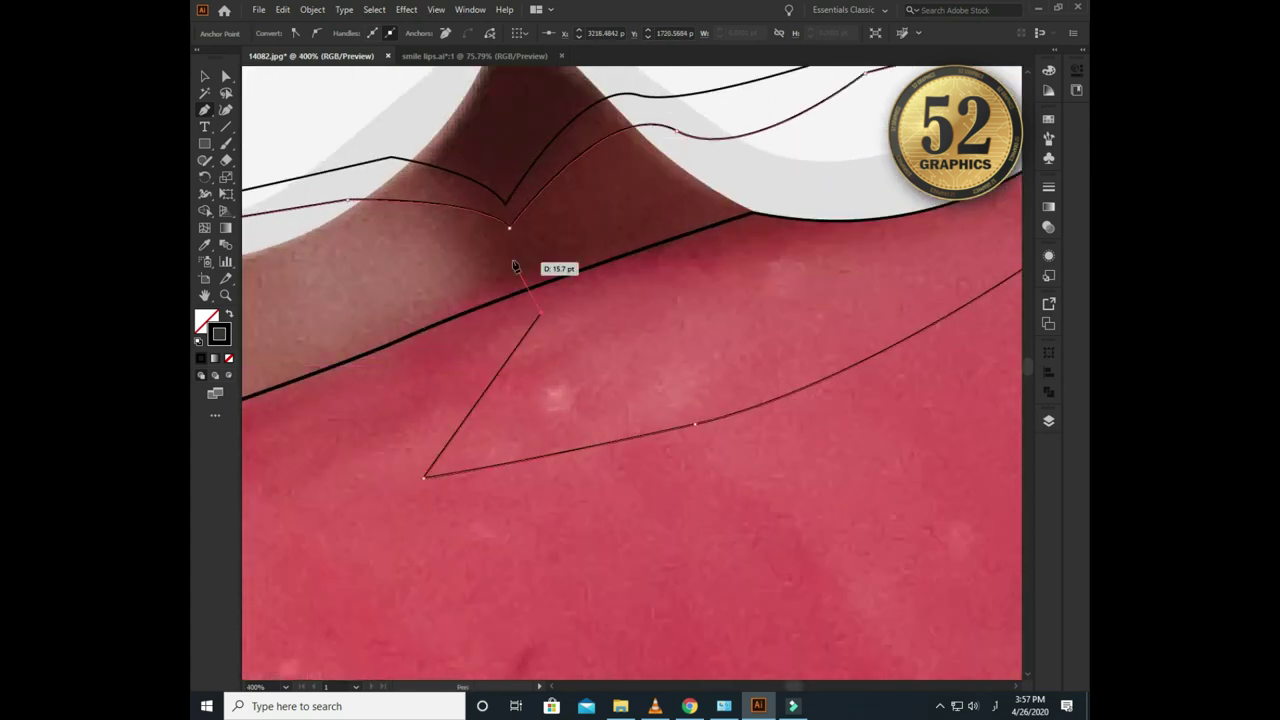
left_click_drag(386, 439, 540, 420)
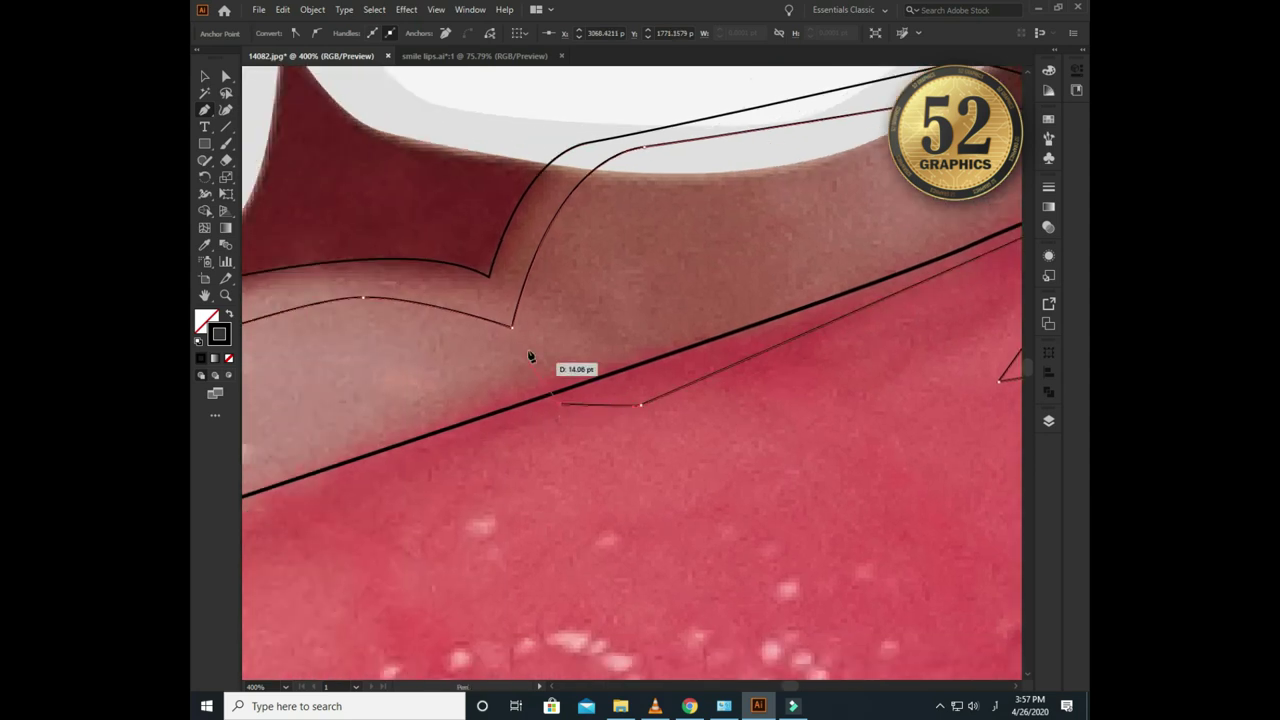
key("ctrl+minus")
key("ctrl+minus")
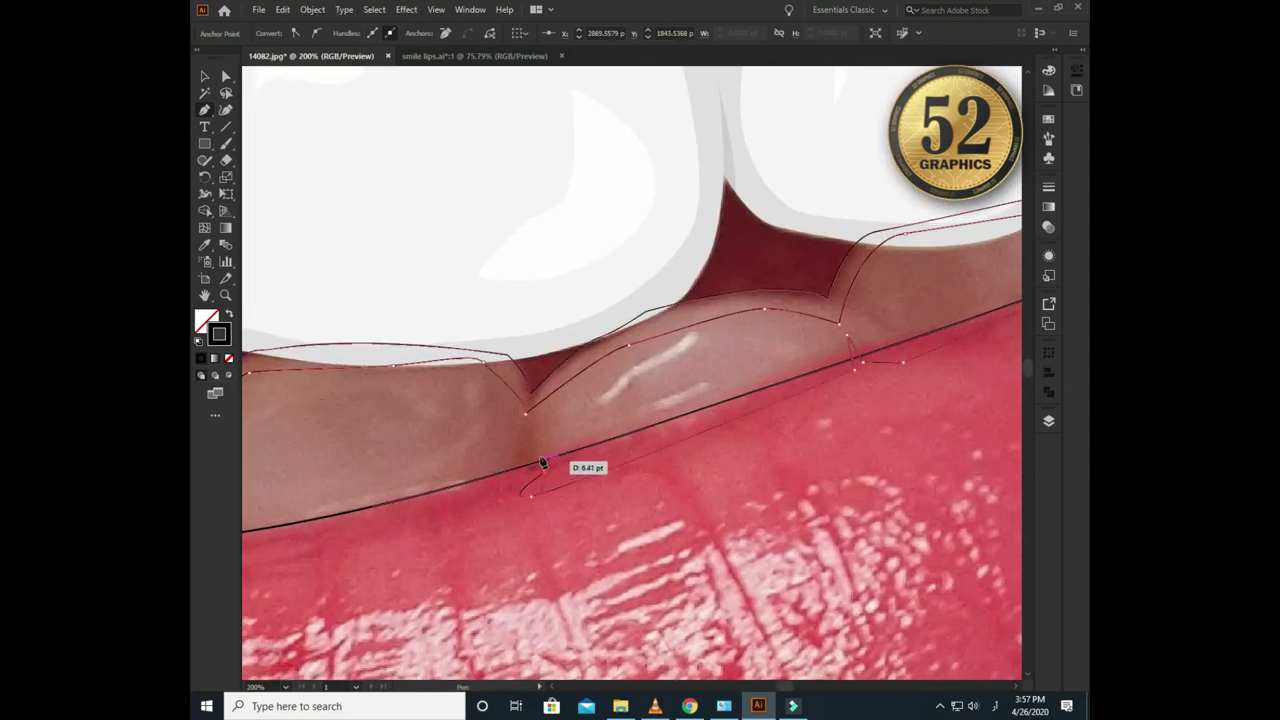
mouse_move(374, 517)
left_mouse_down()
mouse_move(655, 493)
mouse_move(587, 438)
left_mouse_up()
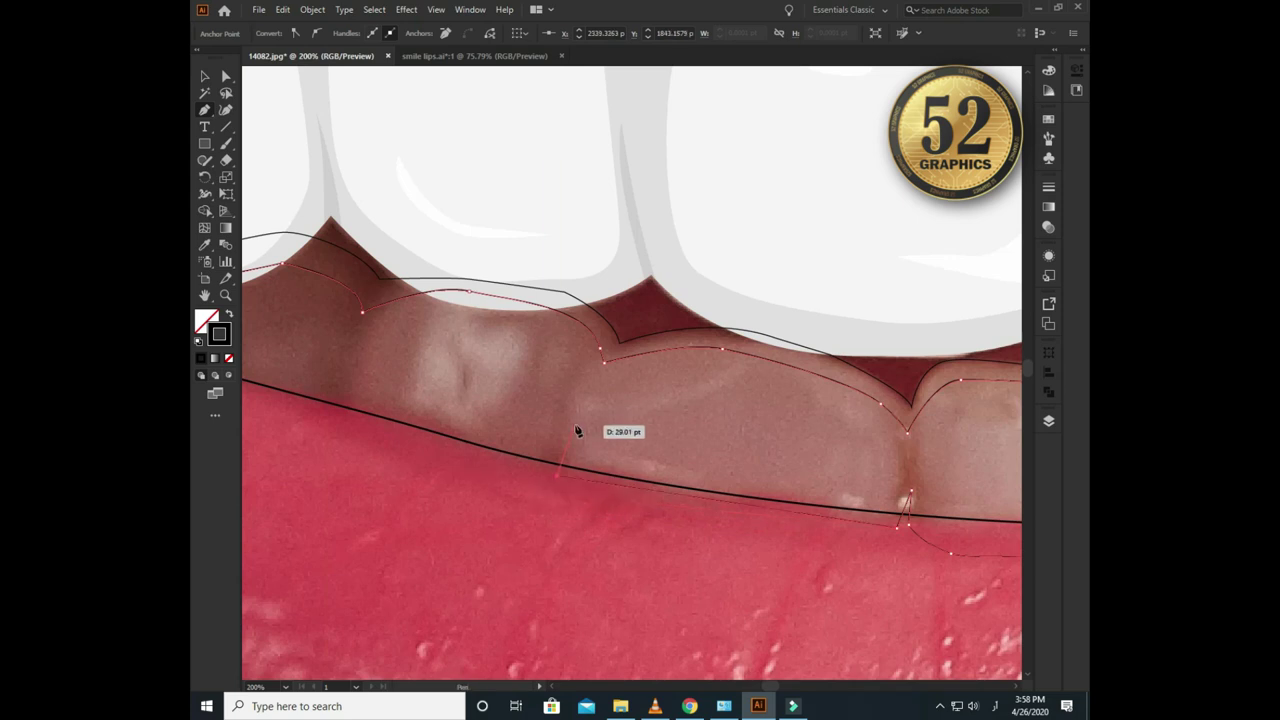
left_click_drag(577, 430, 572, 416)
left_click_drag(549, 477, 548, 486)
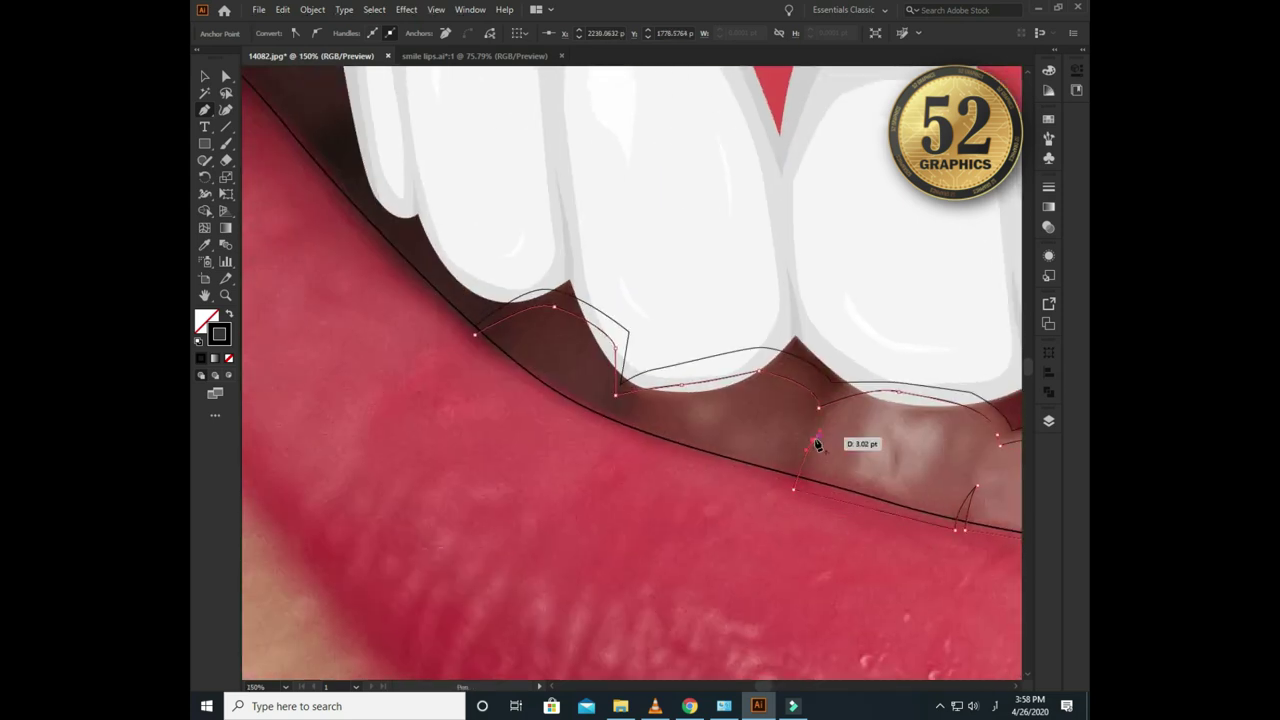
left_click_drag(784, 465, 787, 494)
left_click_drag(617, 446, 606, 423)
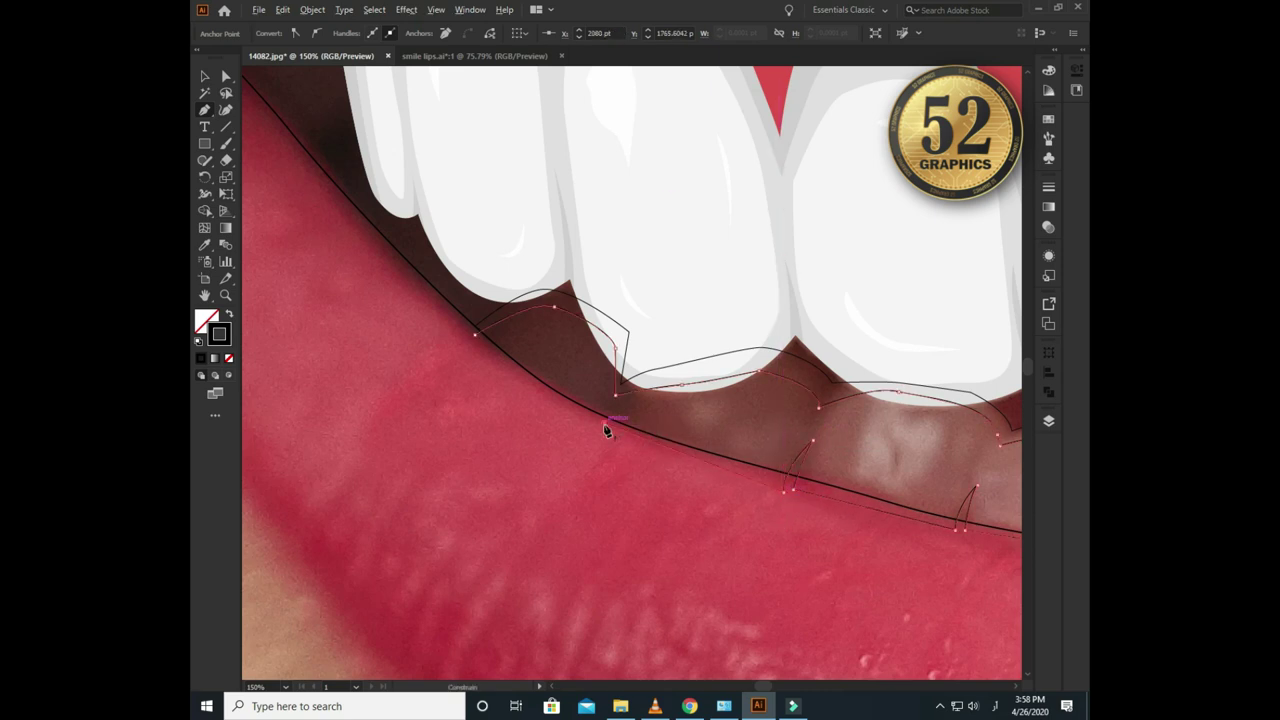
key("ctrl+plus")
key("ctrl+plus")
key("ctrl+minus")
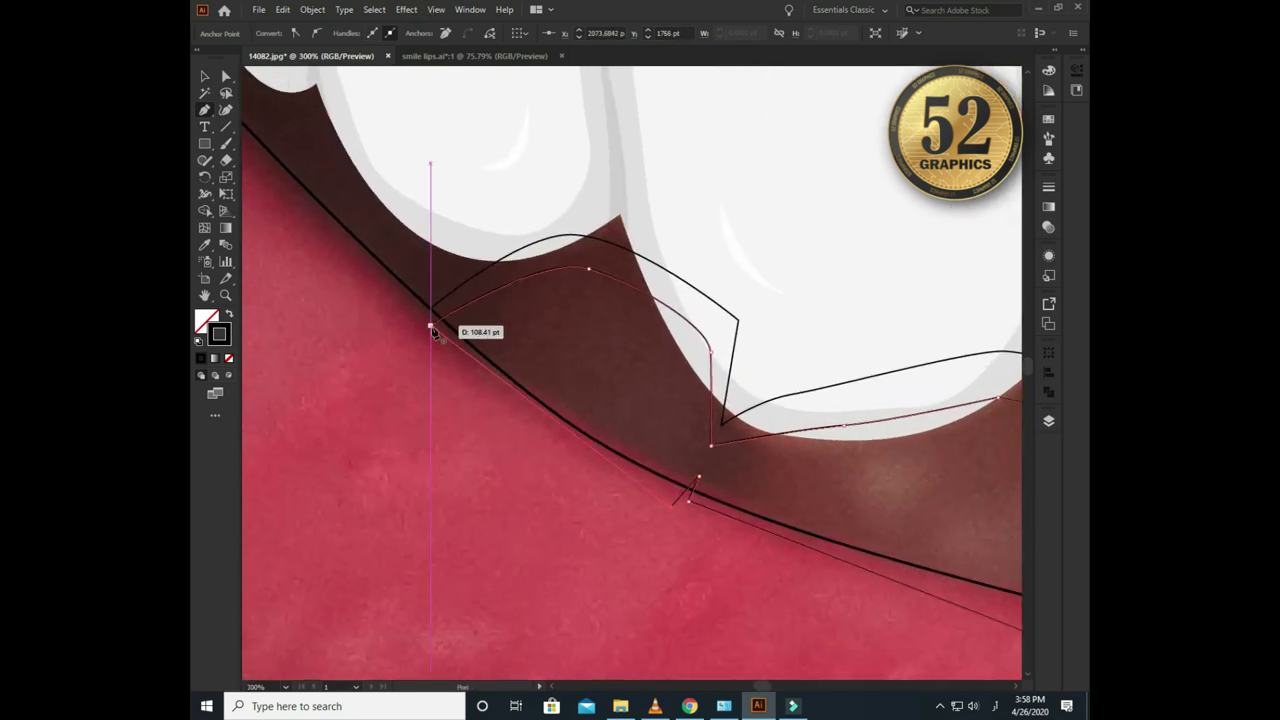
key("ctrl+minus")
key("ctrl+minus")
left_click(413, 320)
- Copy the closed lower-teeth outline and paste it in front
key("v")
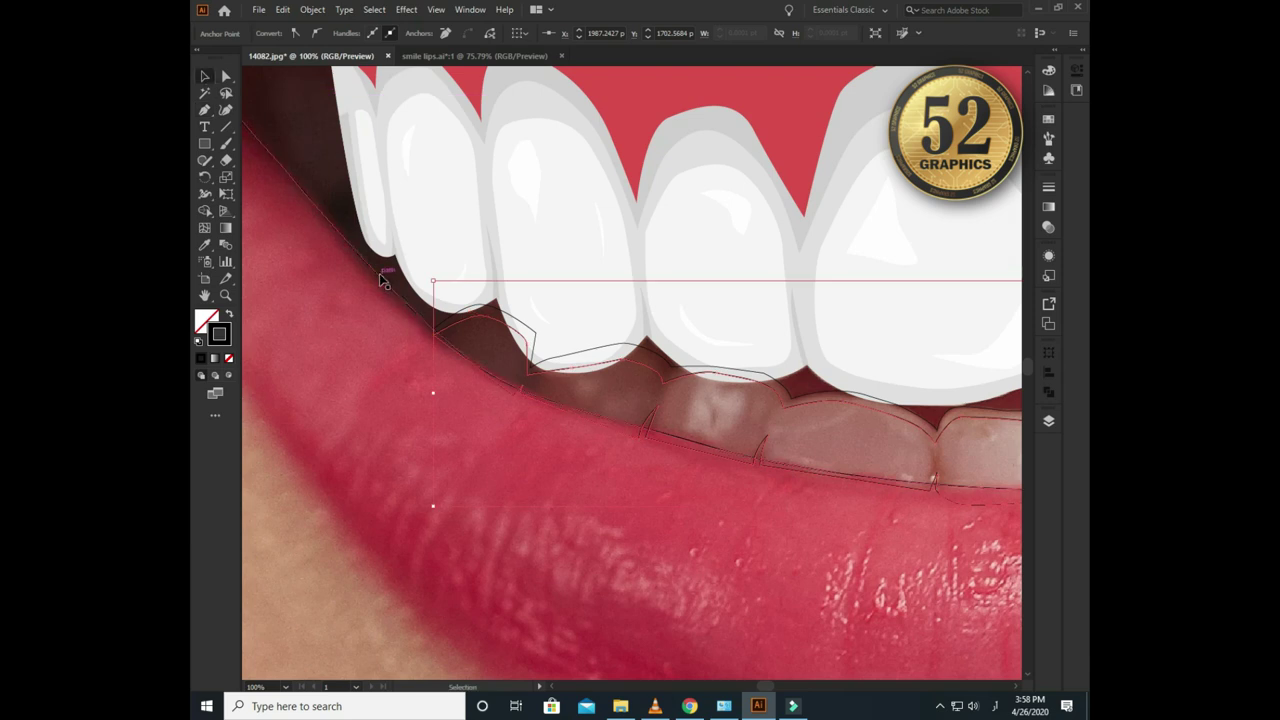
left_click(311, 10)
left_click(305, 77)
left_click(283, 9)
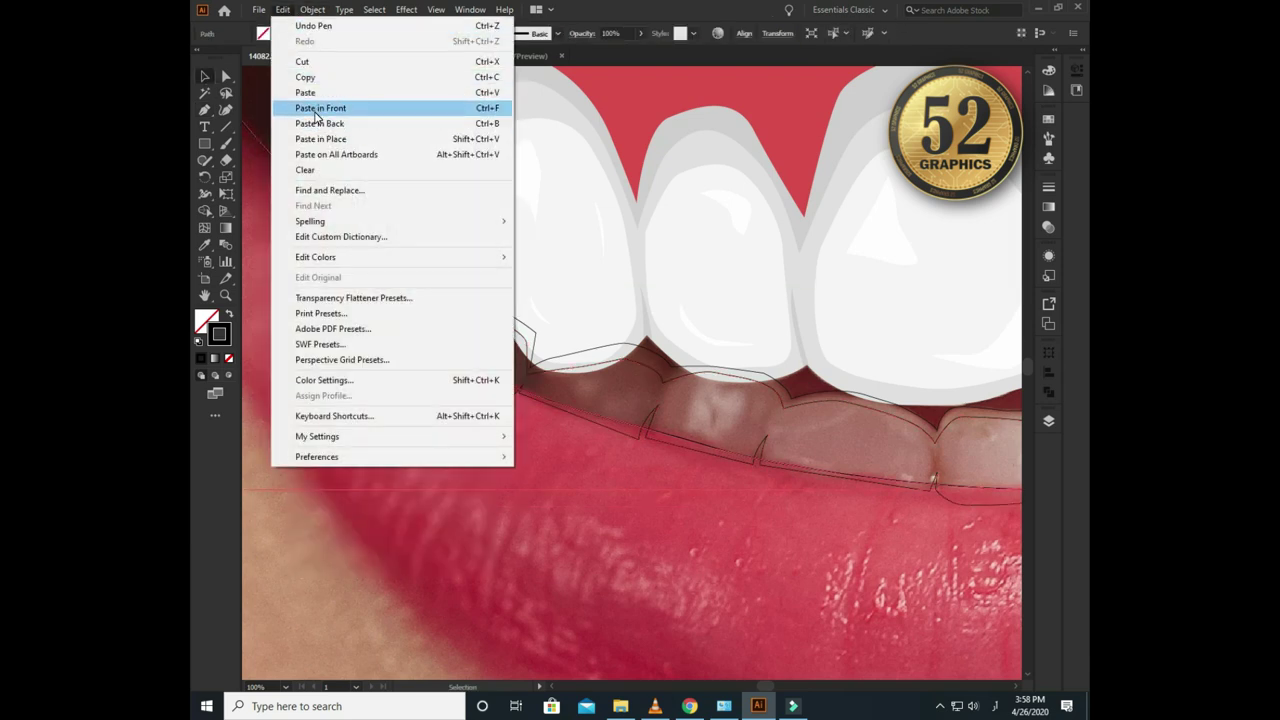
left_click(316, 110)
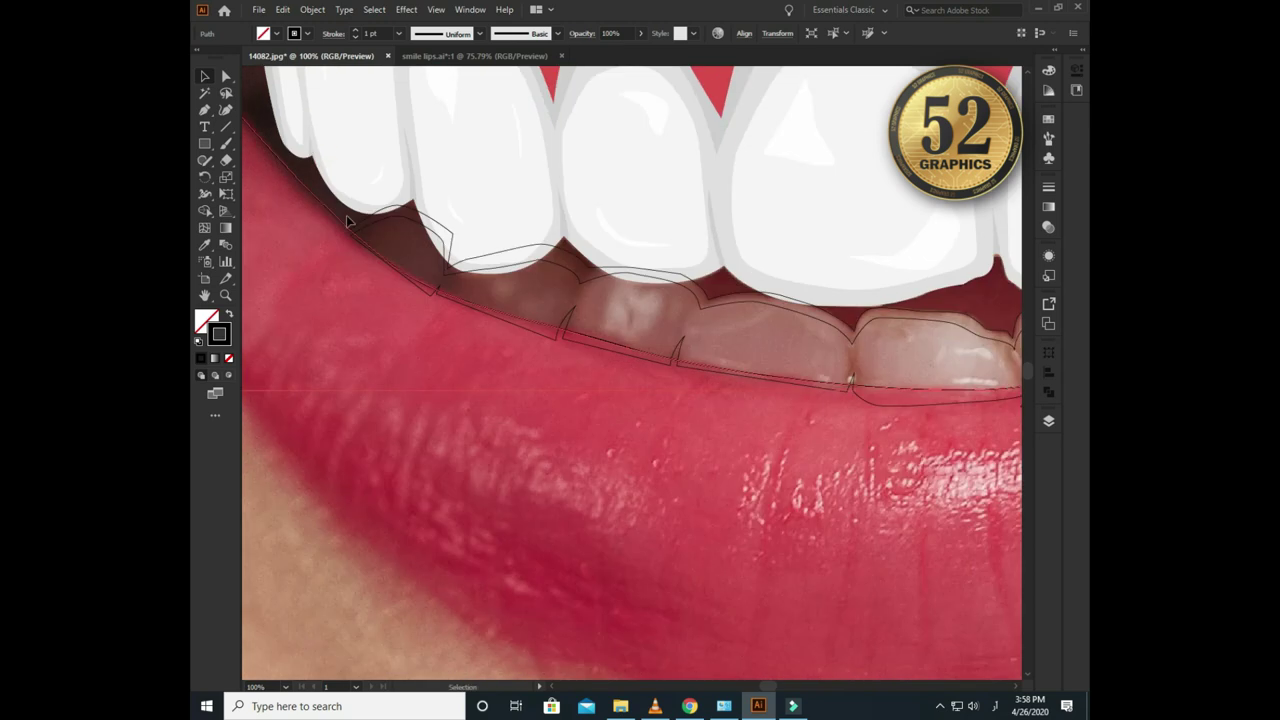
- Apply Pathfinder, then fill the lower teeth with the upper teeth's light grey and deselect
left_click(1049, 392)
key("ctrl+minus")
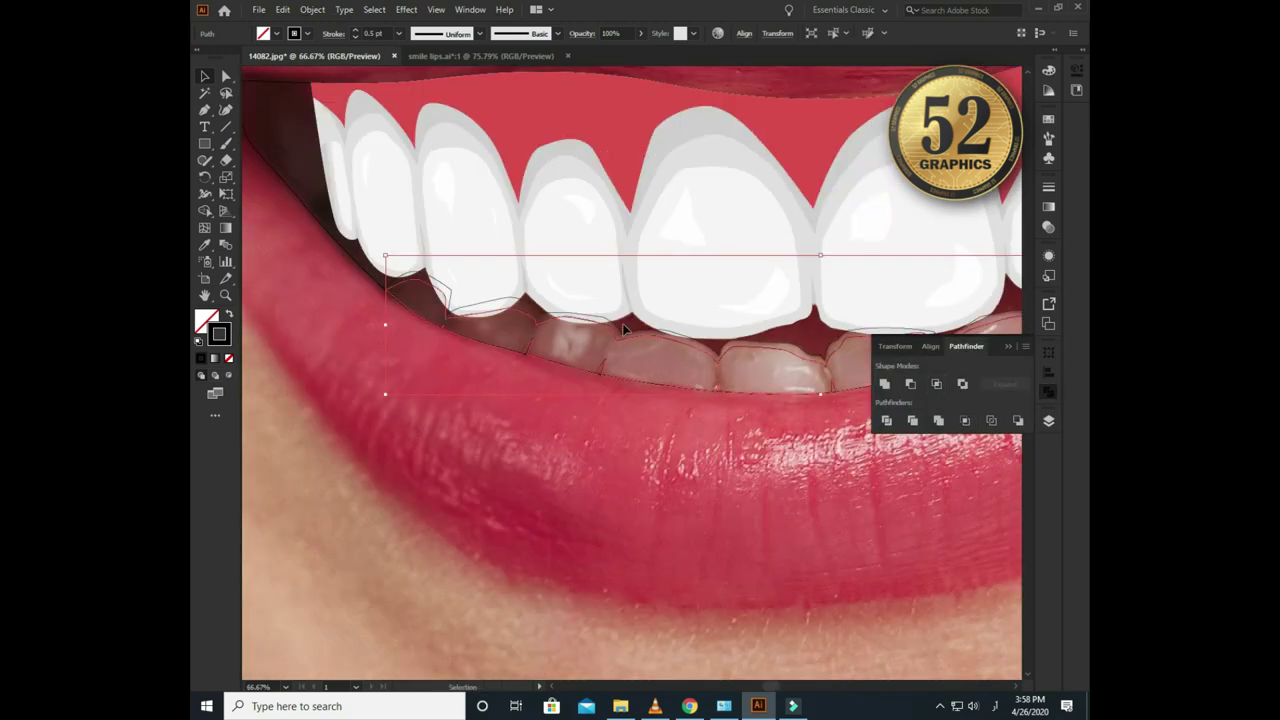
left_click(618, 329, "shift")
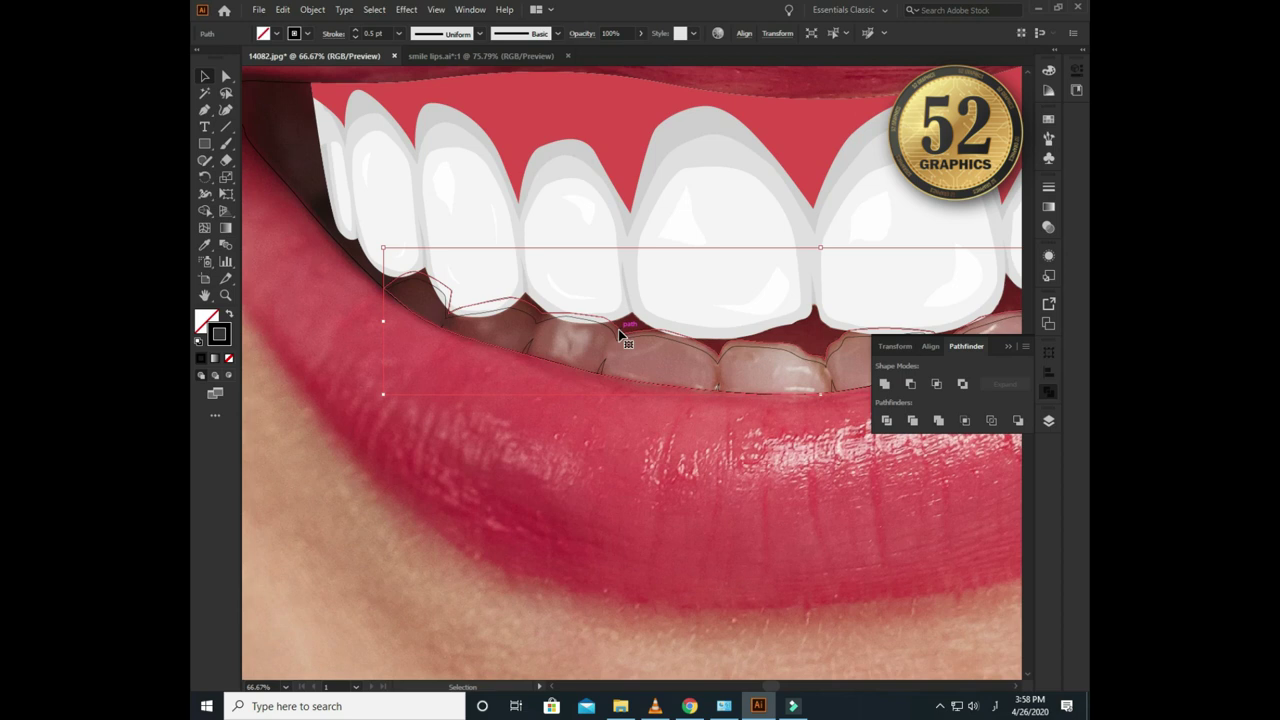
key("i")
left_click(686, 123)
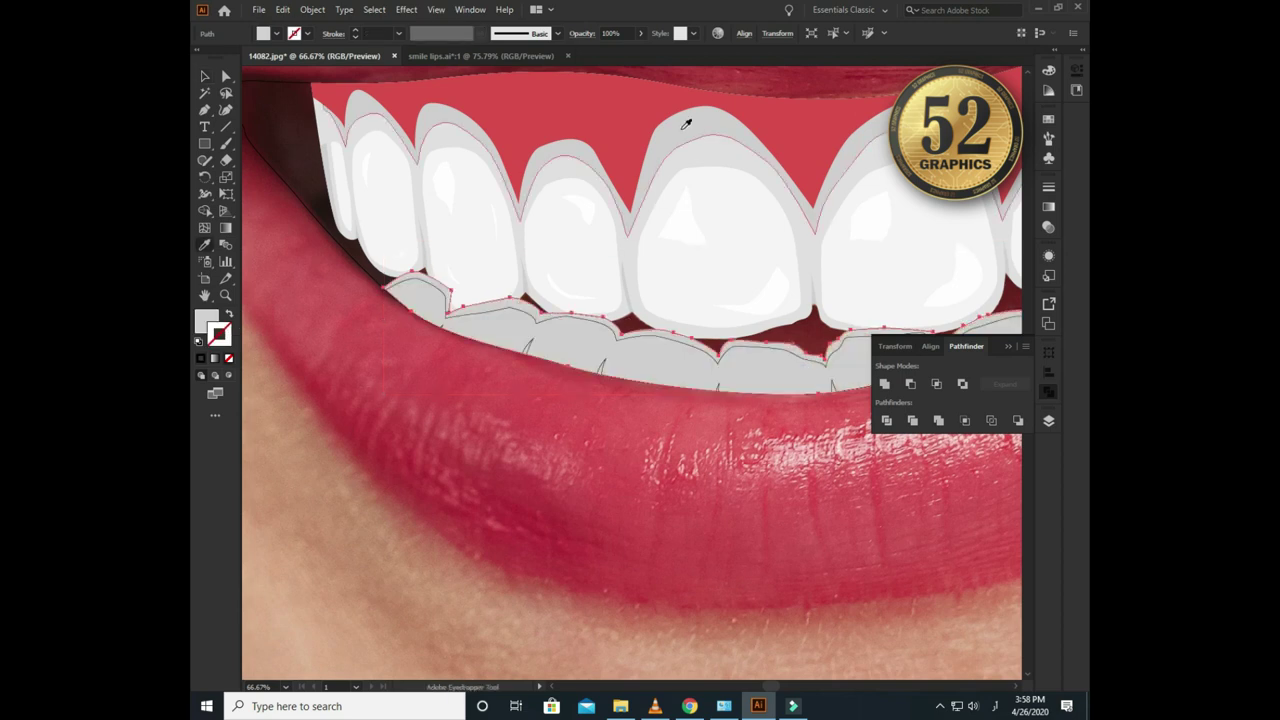
key("v")
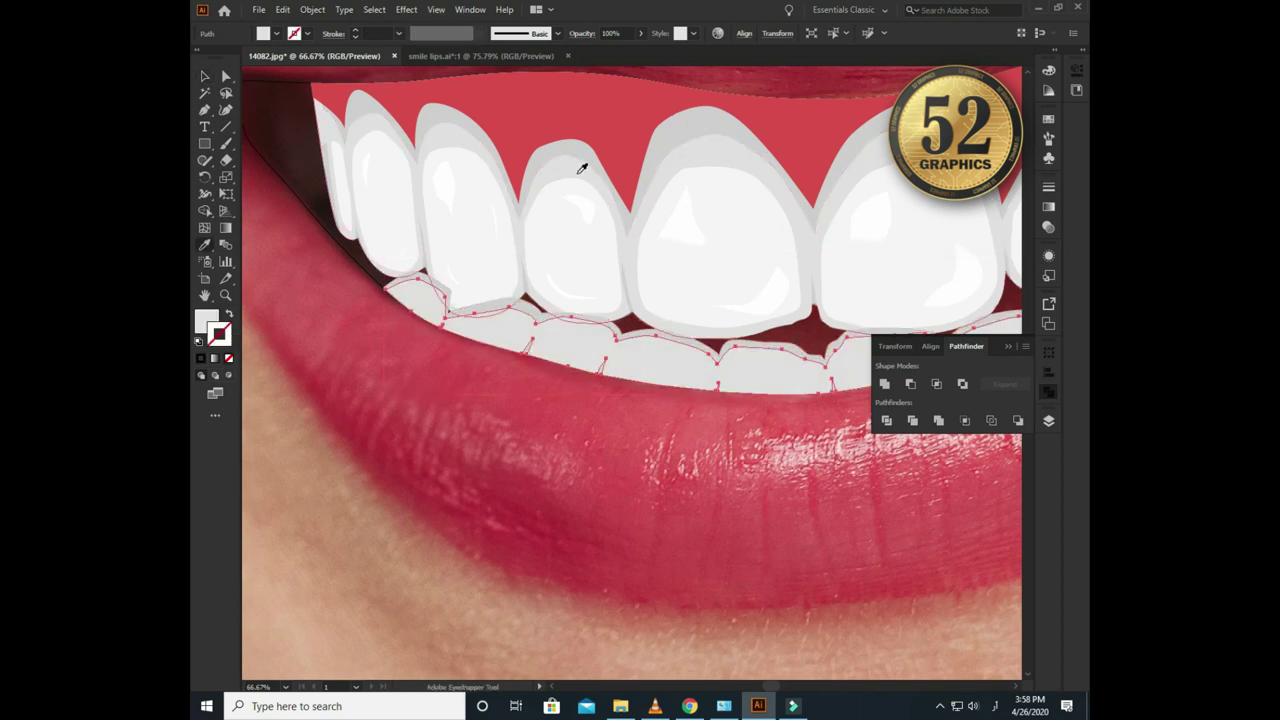
left_click(550, 410)
key("ctrl+minus")
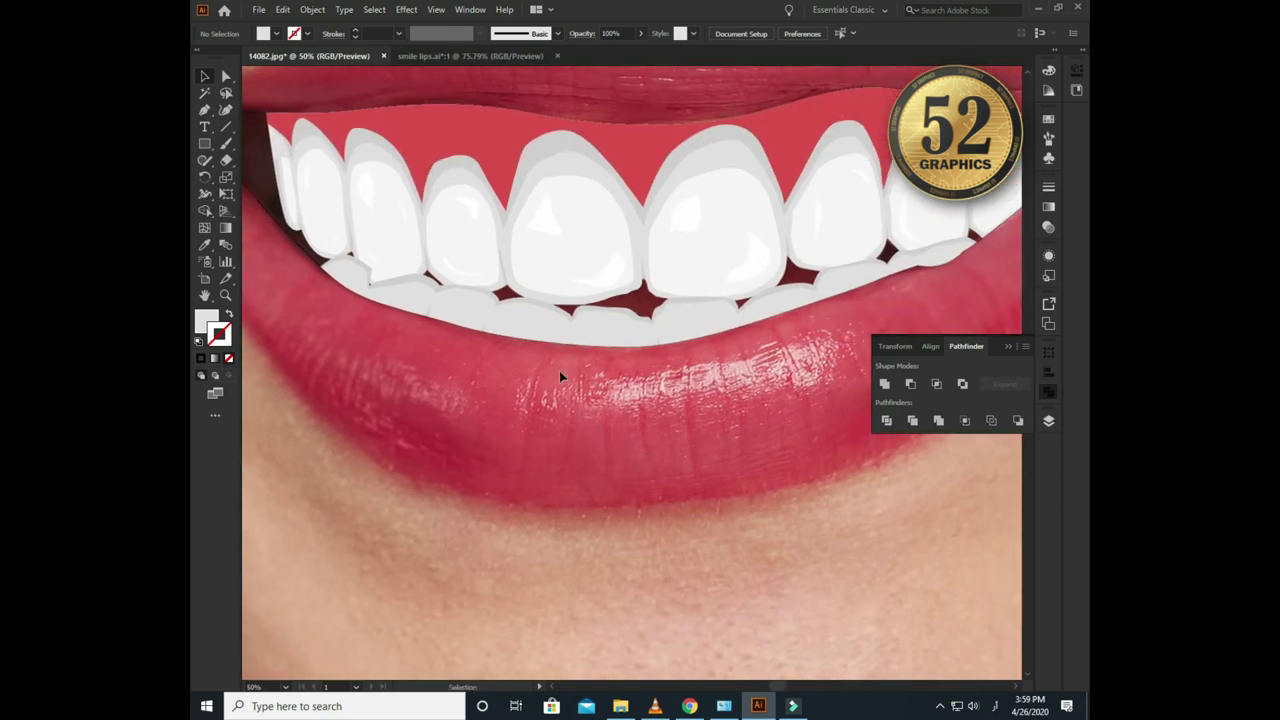
- Reset to default colours and start a Pen path over the first lower-left teeth
key("i")
left_click(197, 342)
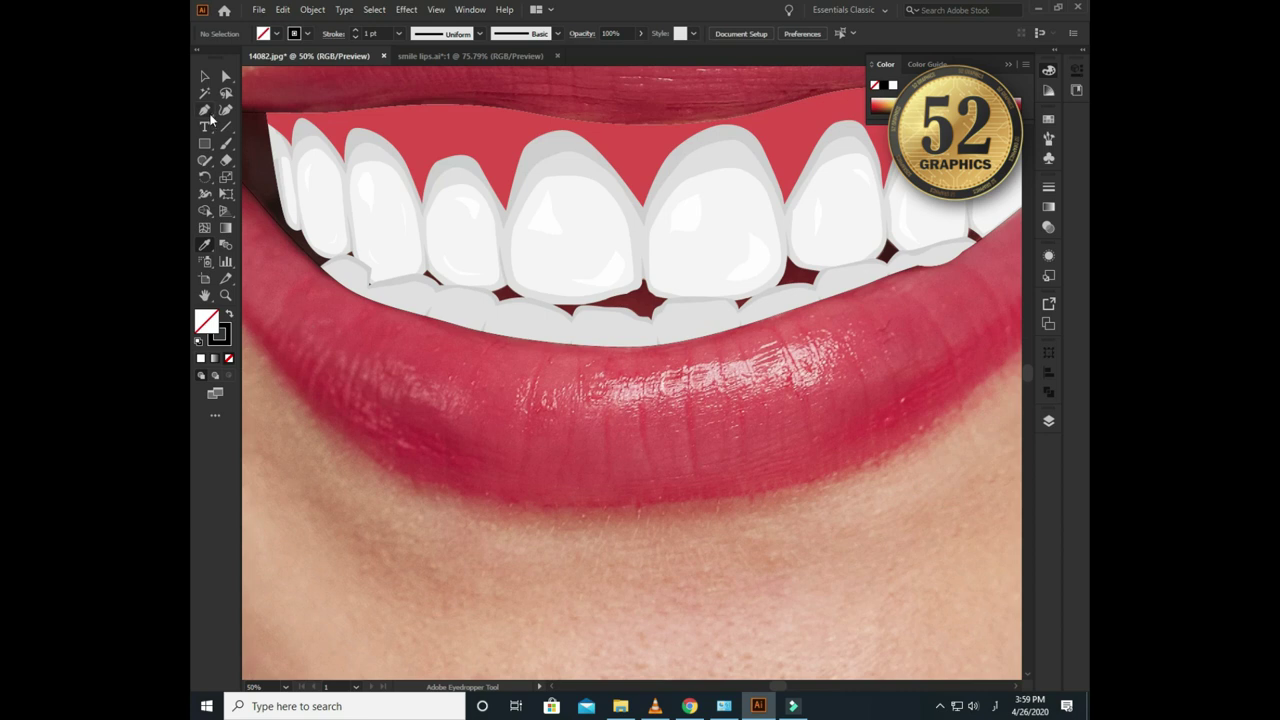
key("ctrl+plus")
key("ctrl+plus")
key("ctrl+plus")
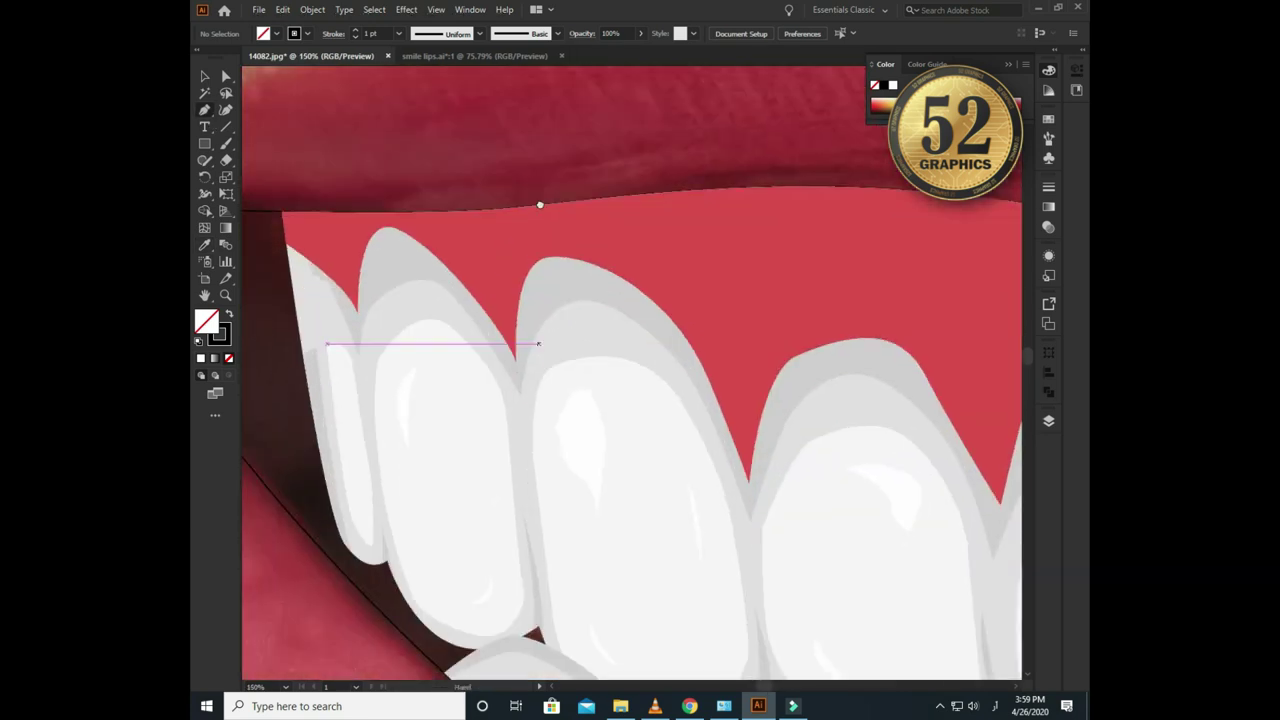
scroll(547, 393, "down", 3)
left_click(473, 395)
left_click_drag(541, 367, 593, 403)
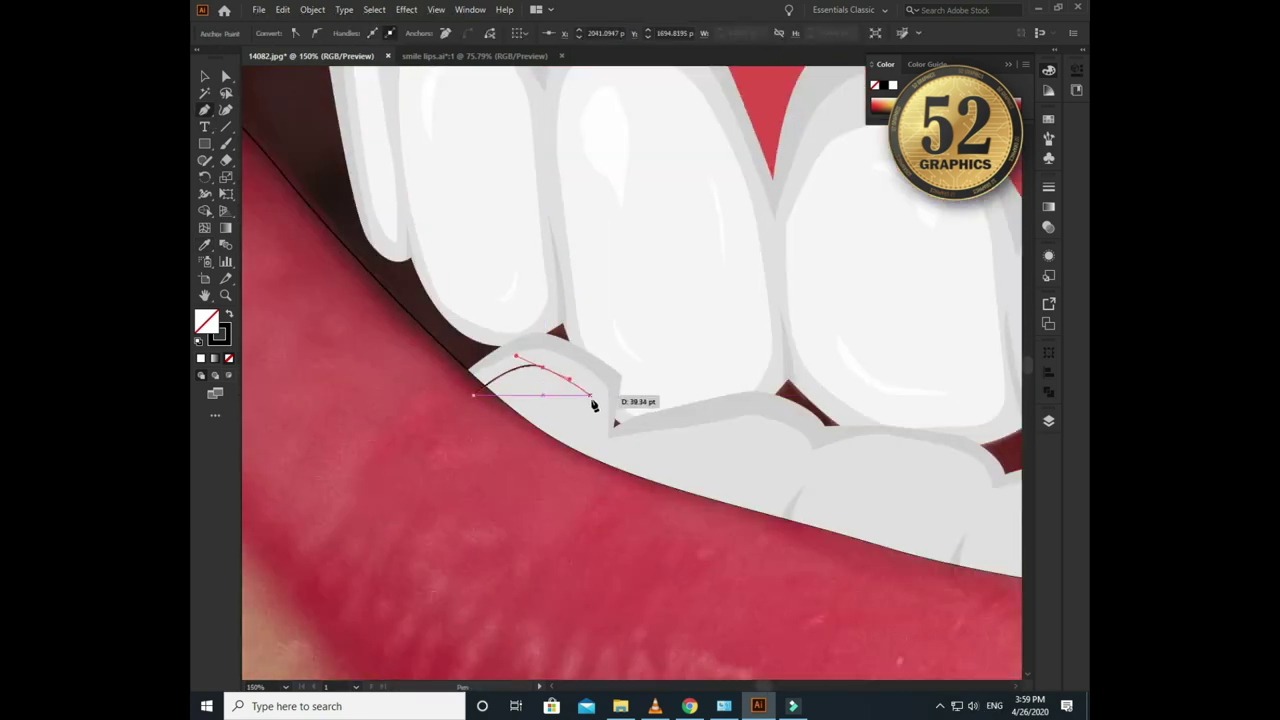
left_click_drag(770, 435, 860, 469)
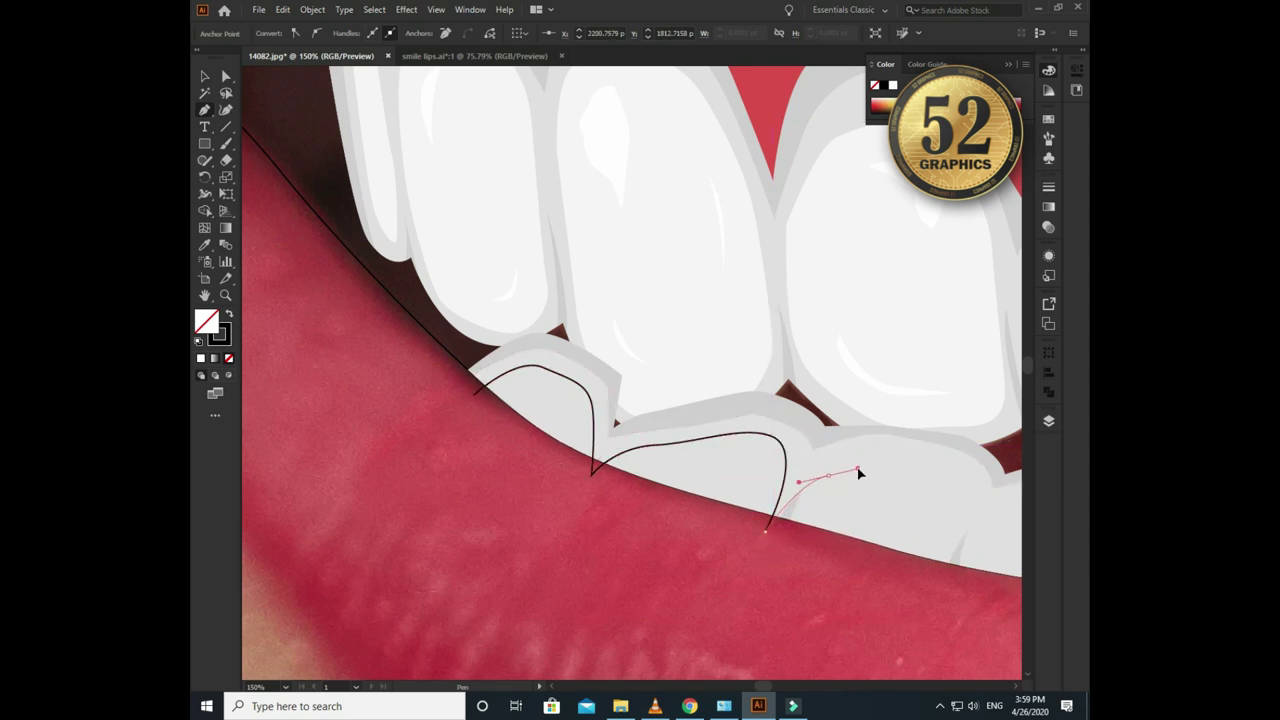
mouse_move(962, 486)
left_mouse_down()
mouse_move(970, 494)
mouse_move(685, 392)
left_mouse_up()
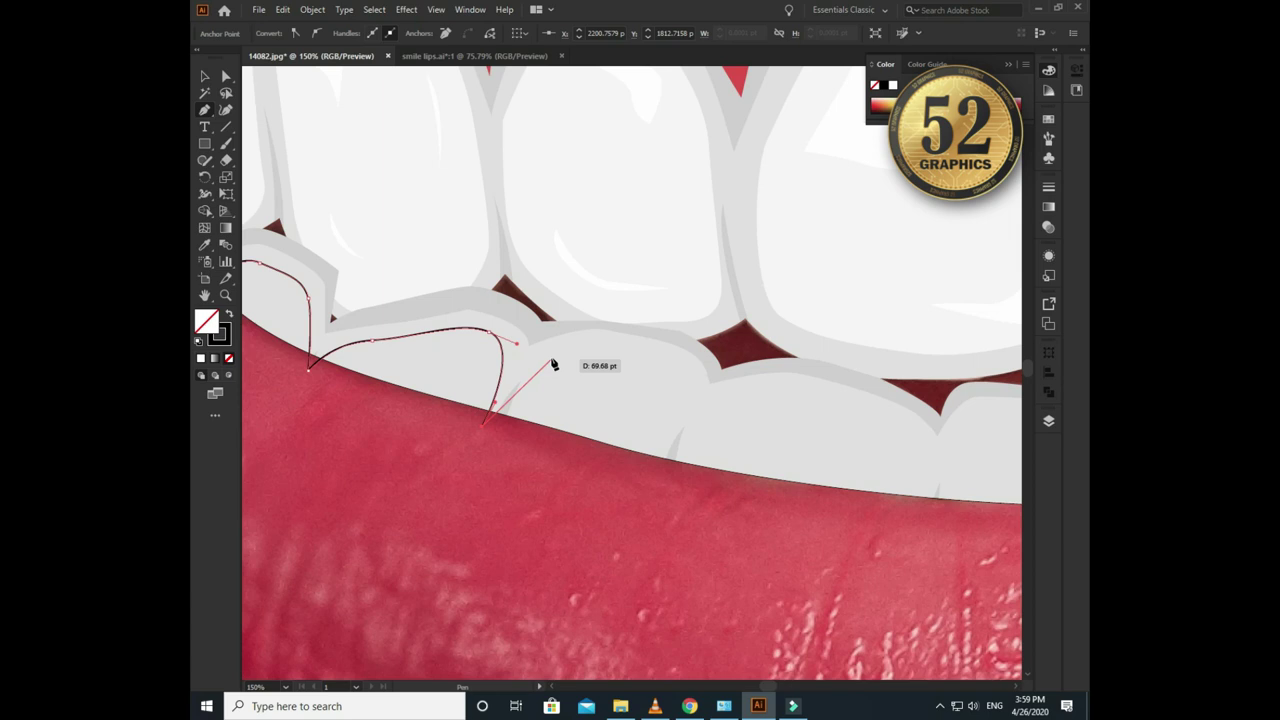
left_click(659, 457)
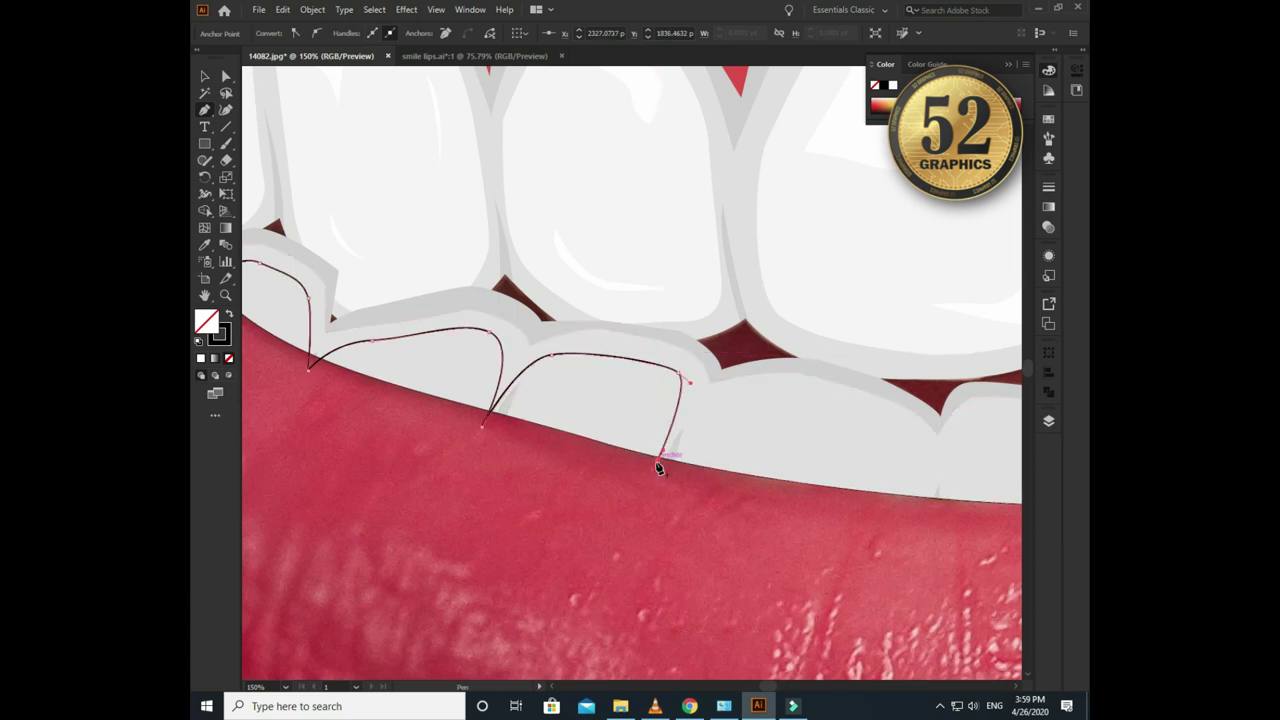
mouse_move(929, 470)
left_mouse_down()
mouse_move(929, 529)
mouse_move(573, 502)
left_mouse_up()
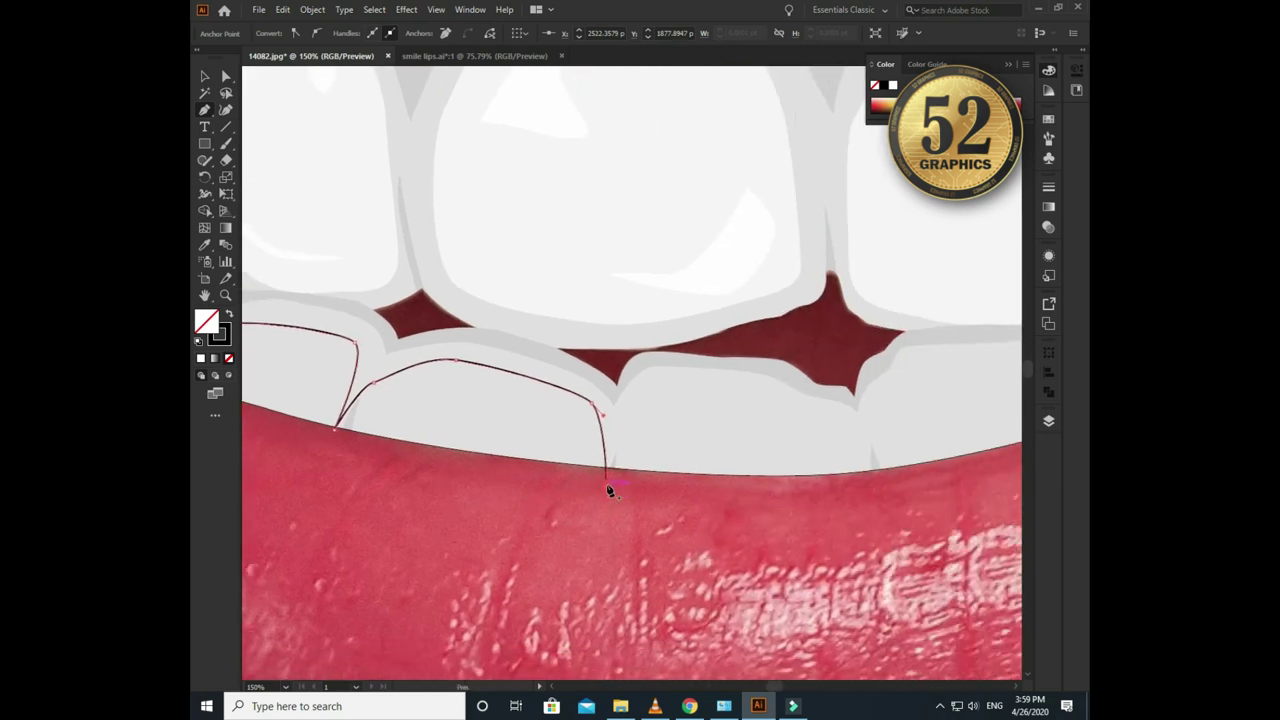
- Continue the path along the lower lip's inner edge, curving over each tooth
scroll(610, 488, "up", 1)
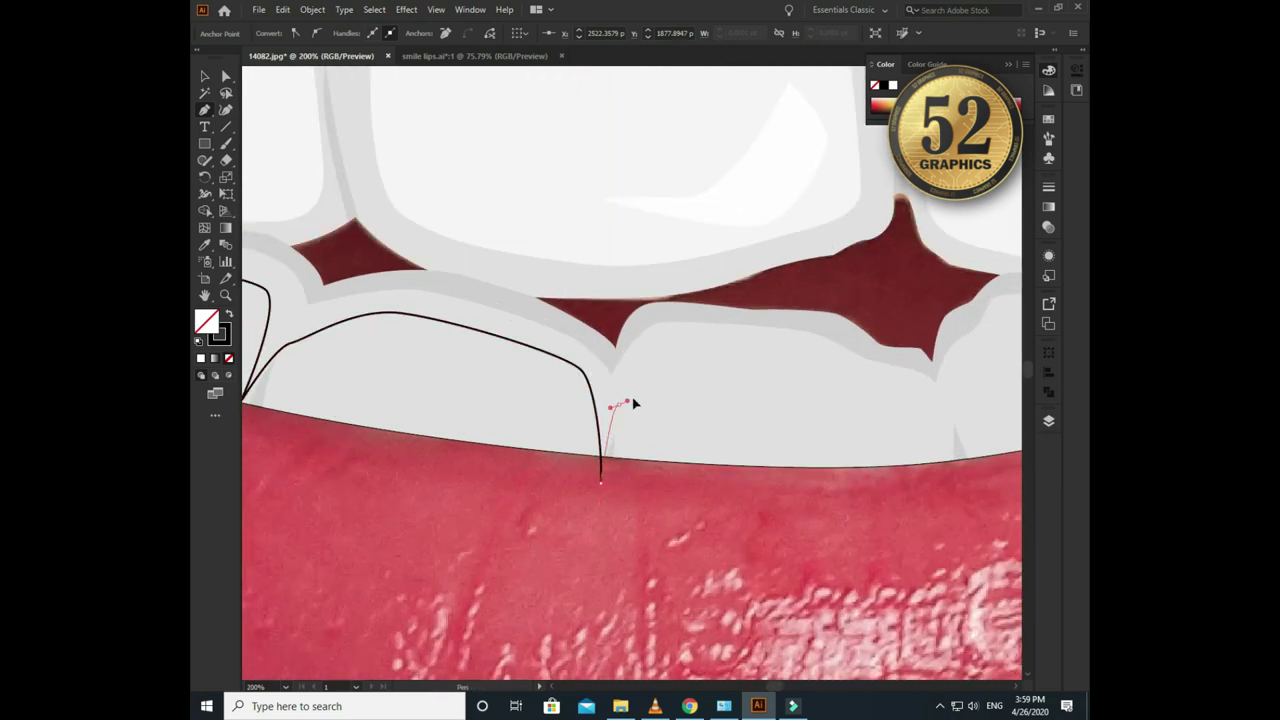
left_click(808, 437)
mouse_move(814, 434)
left_mouse_down()
mouse_move(617, 468)
mouse_move(562, 446)
left_mouse_up()
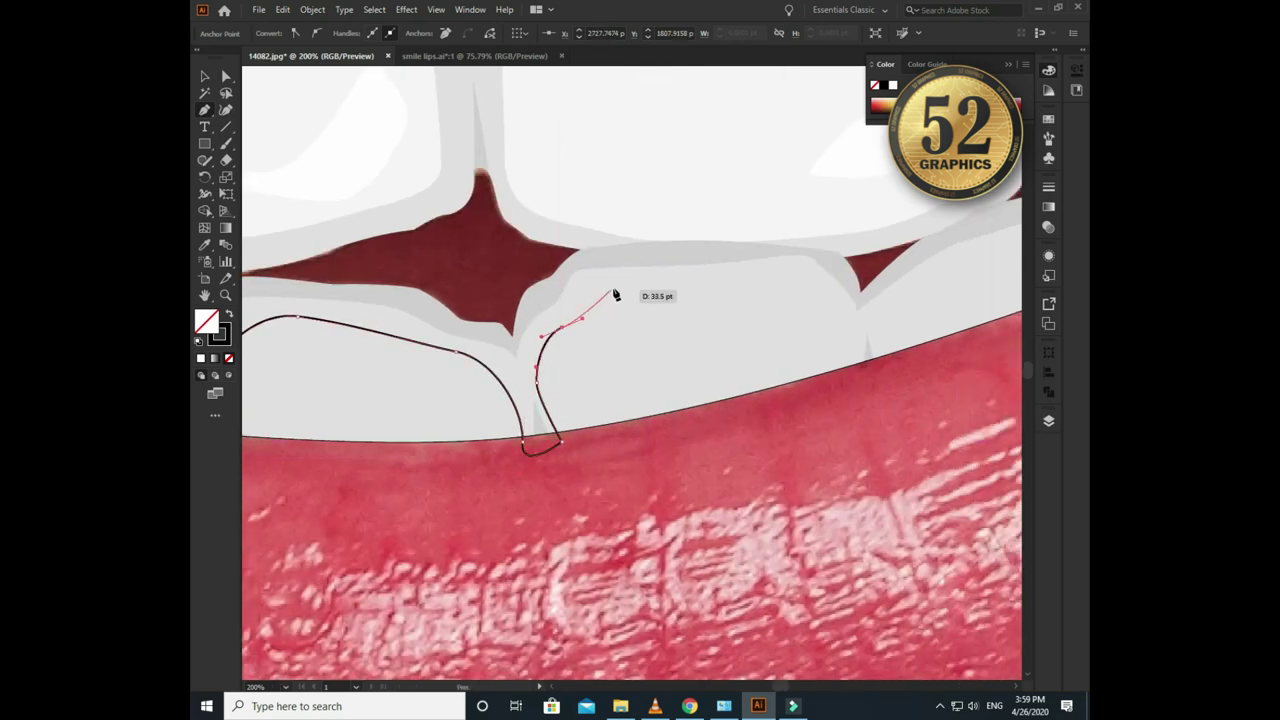
left_click_drag(778, 271, 810, 278)
mouse_move(856, 389)
left_mouse_down()
mouse_move(883, 303)
mouse_move(762, 388)
left_mouse_up()
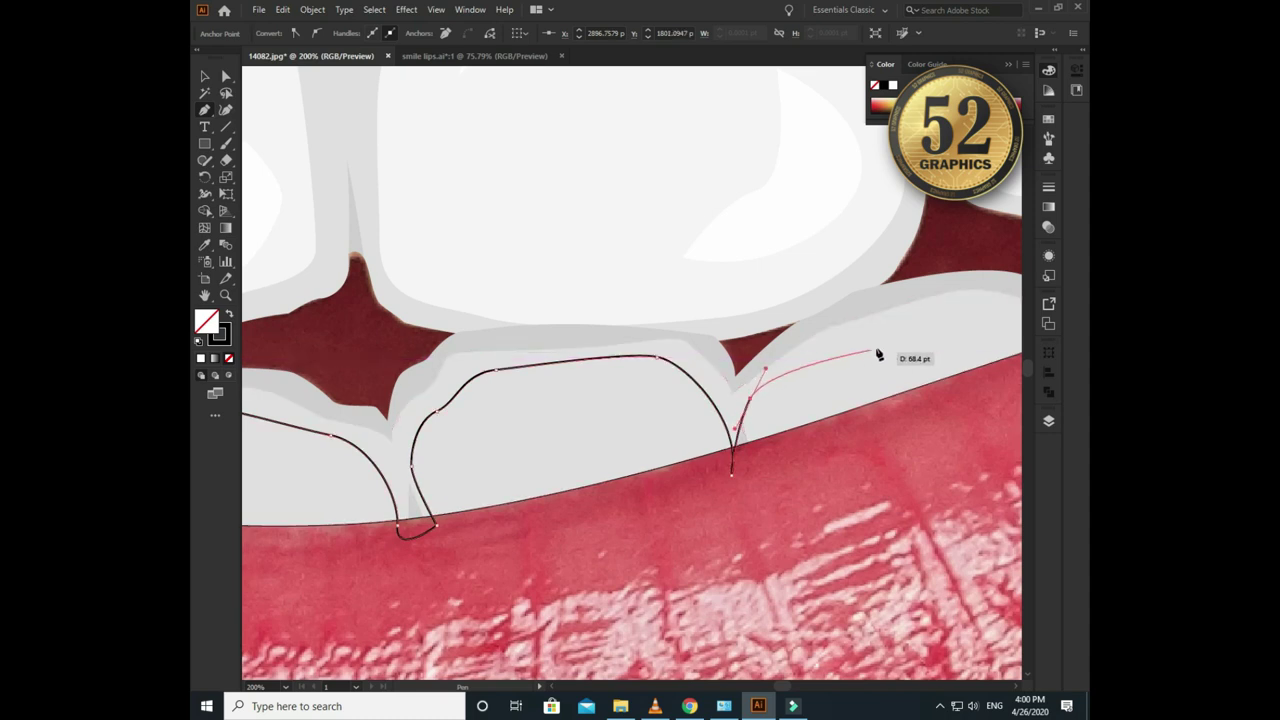
left_click_drag(880, 351, 674, 374)
mouse_move(780, 400)
left_mouse_down()
mouse_move(782, 355)
mouse_move(789, 363)
left_mouse_up()
mouse_move(877, 294)
left_mouse_down()
mouse_move(515, 350)
mouse_move(533, 345)
left_mouse_up()
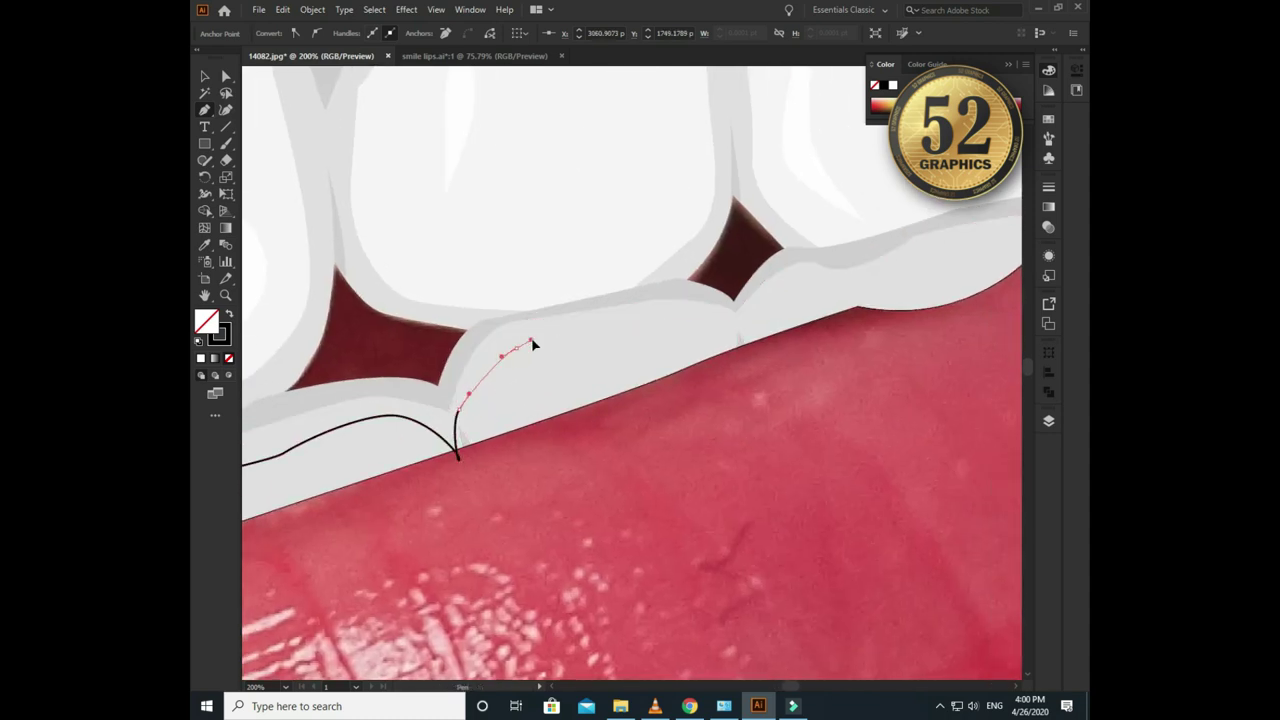
left_click_drag(737, 361, 737, 363)
left_click_drag(776, 298, 656, 380)
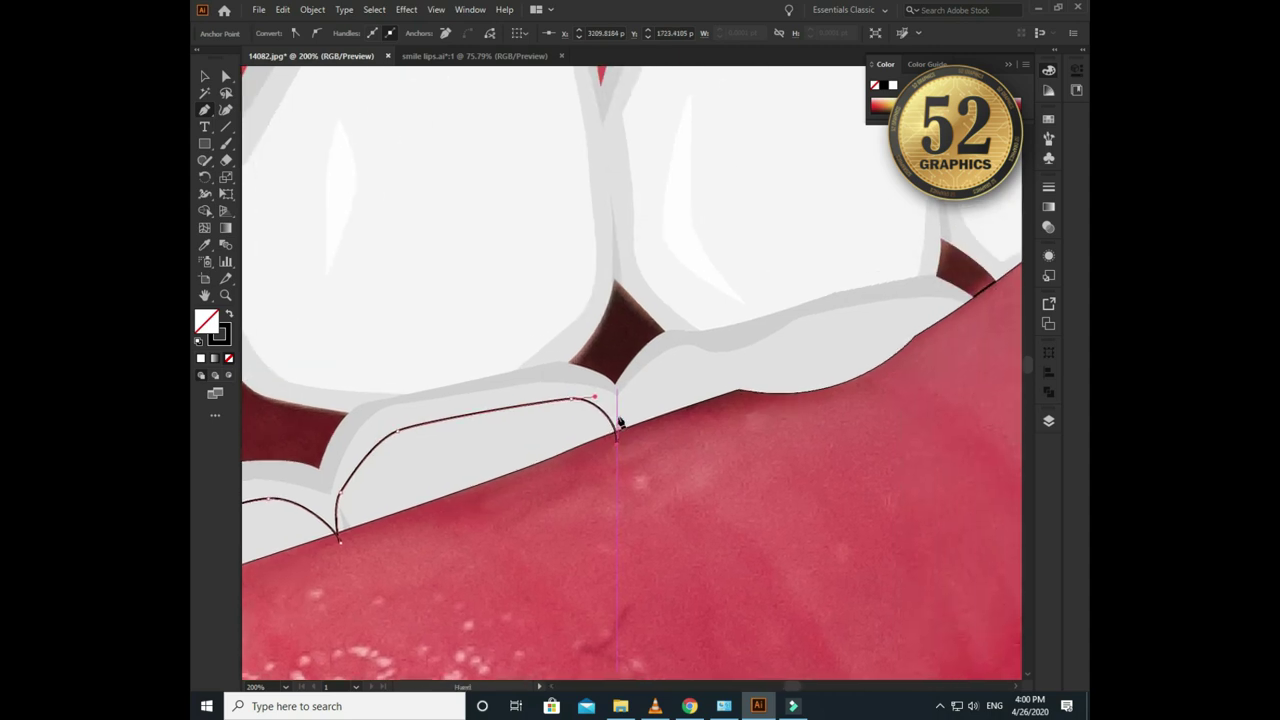
- Extend the path along the remaining lower teeth and close it at the start point
mouse_move(806, 335)
left_mouse_down()
mouse_move(837, 329)
mouse_move(663, 360)
mouse_move(786, 330)
left_mouse_up()
left_click_drag(686, 471, 756, 425)
scroll(756, 425, "down", 2)
scroll(538, 390, "down", 1)
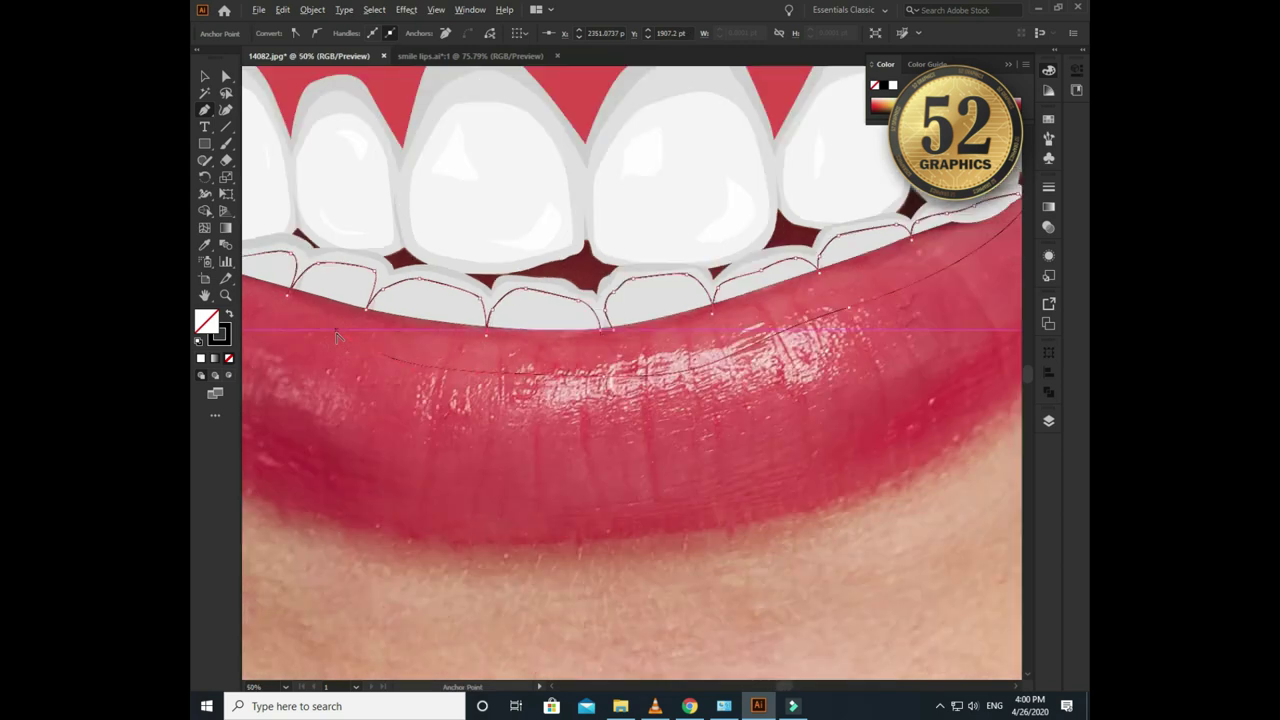
scroll(428, 366, "down", 1)
left_click(474, 358)
scroll(467, 358, "up", 2)
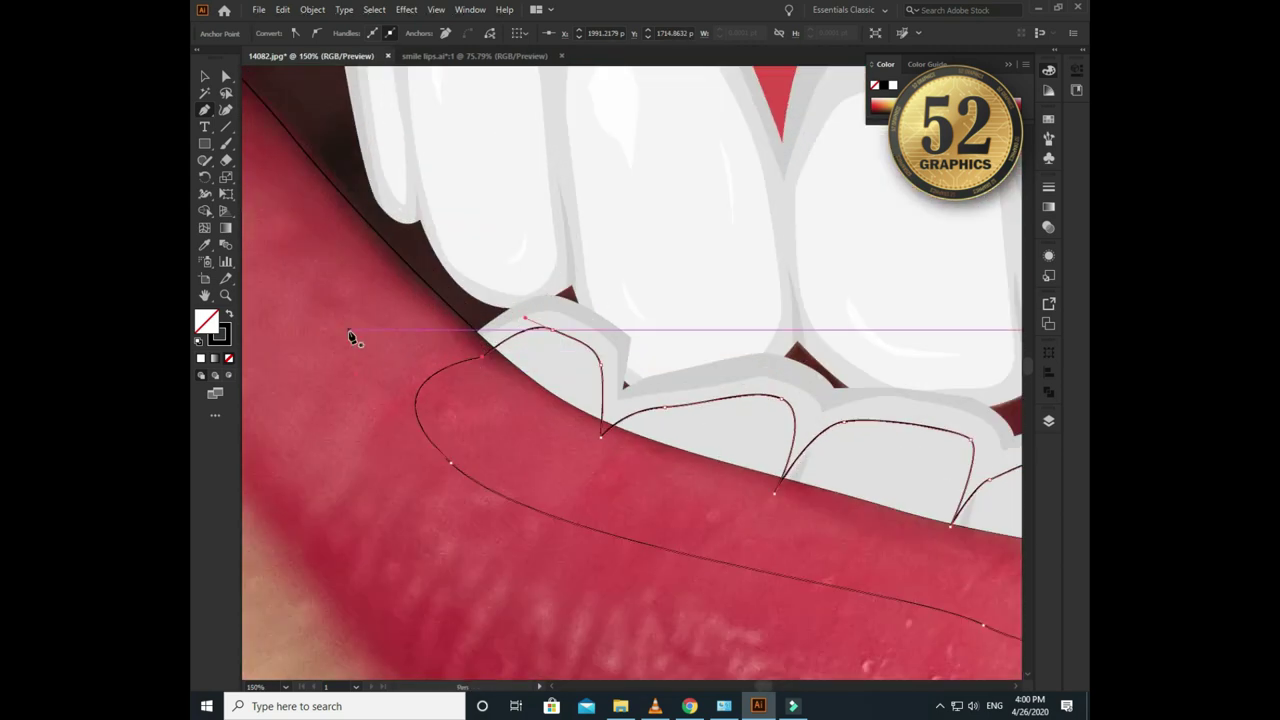
- Intersect a pasted-in-front copy of the lip outline with the lower teeth, and fill them white
key("v")
left_click(283, 9)
left_click(316, 80)
left_click(283, 9)
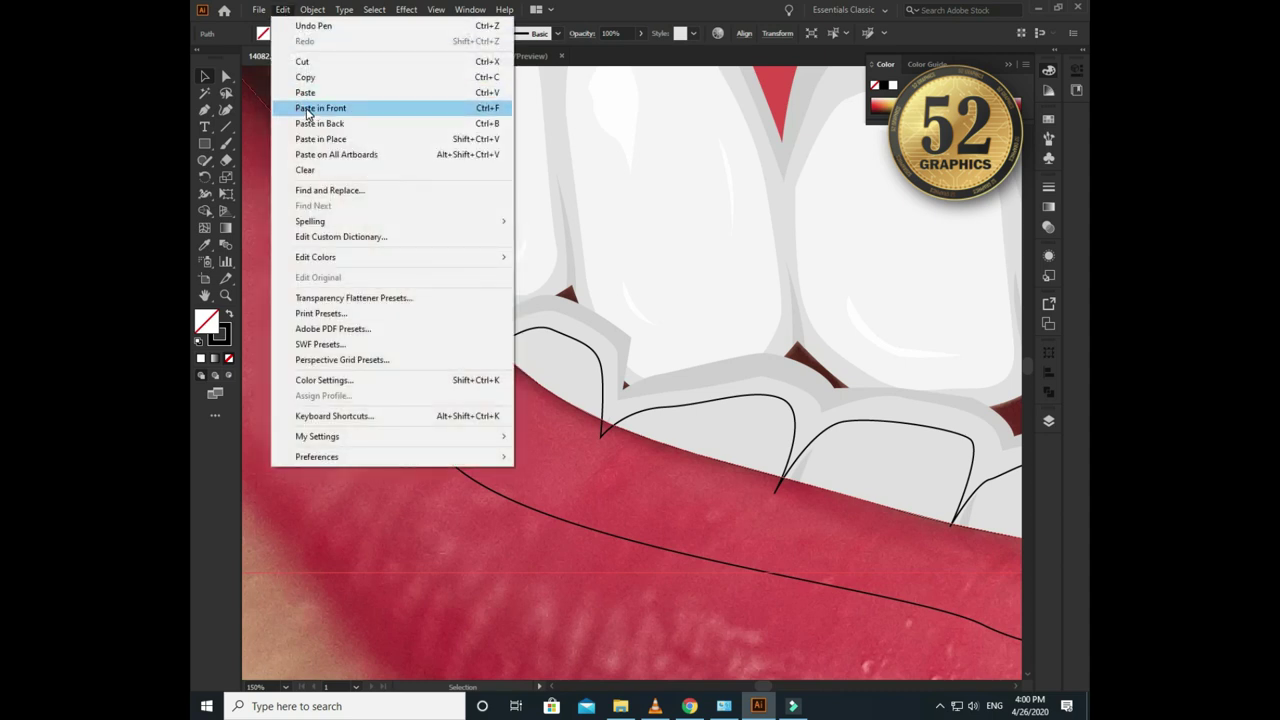
left_click(307, 108)
left_click(1048, 391)
left_click(936, 384)
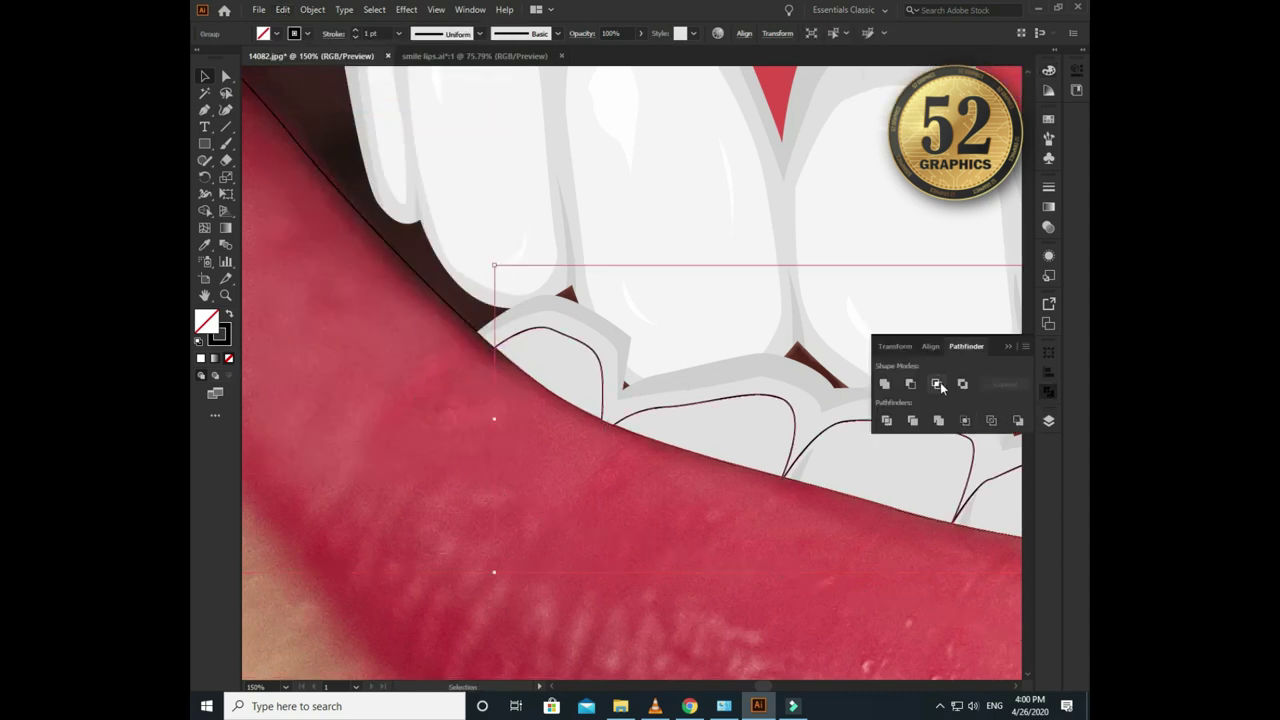
left_click(706, 246)
- Pen-draw a closed, curved shading shape across one lower tooth
scroll(499, 479, "down", 3)
key("ctrl+minus")
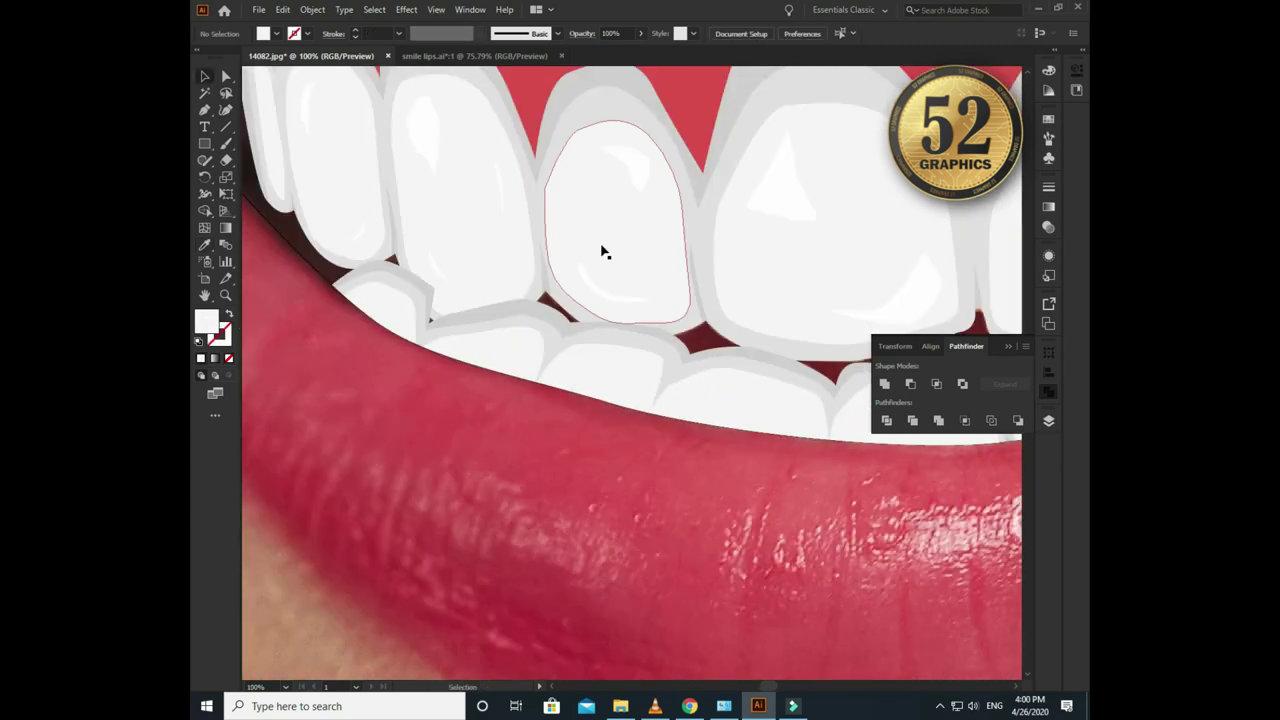
key("p")
key("ctrl+plus")
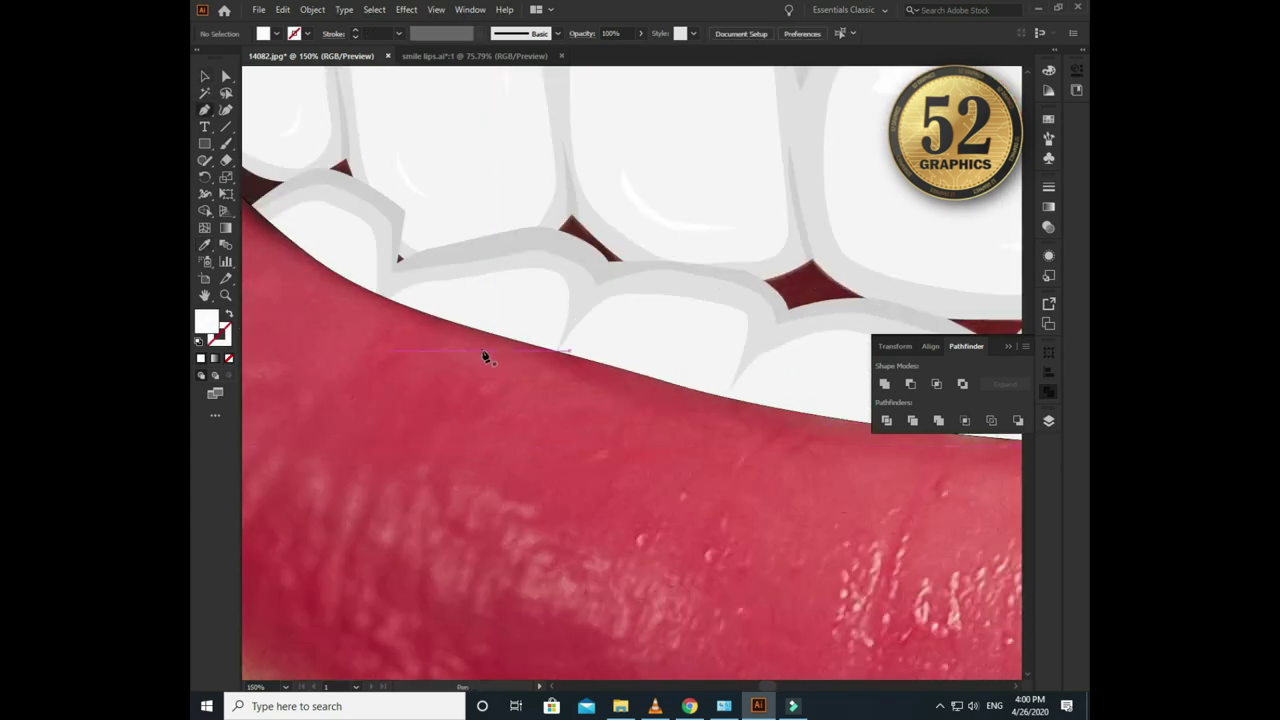
scroll(490, 370, "up", 2)
left_click_drag(502, 381, 545, 383)
key("ctrl+minus")
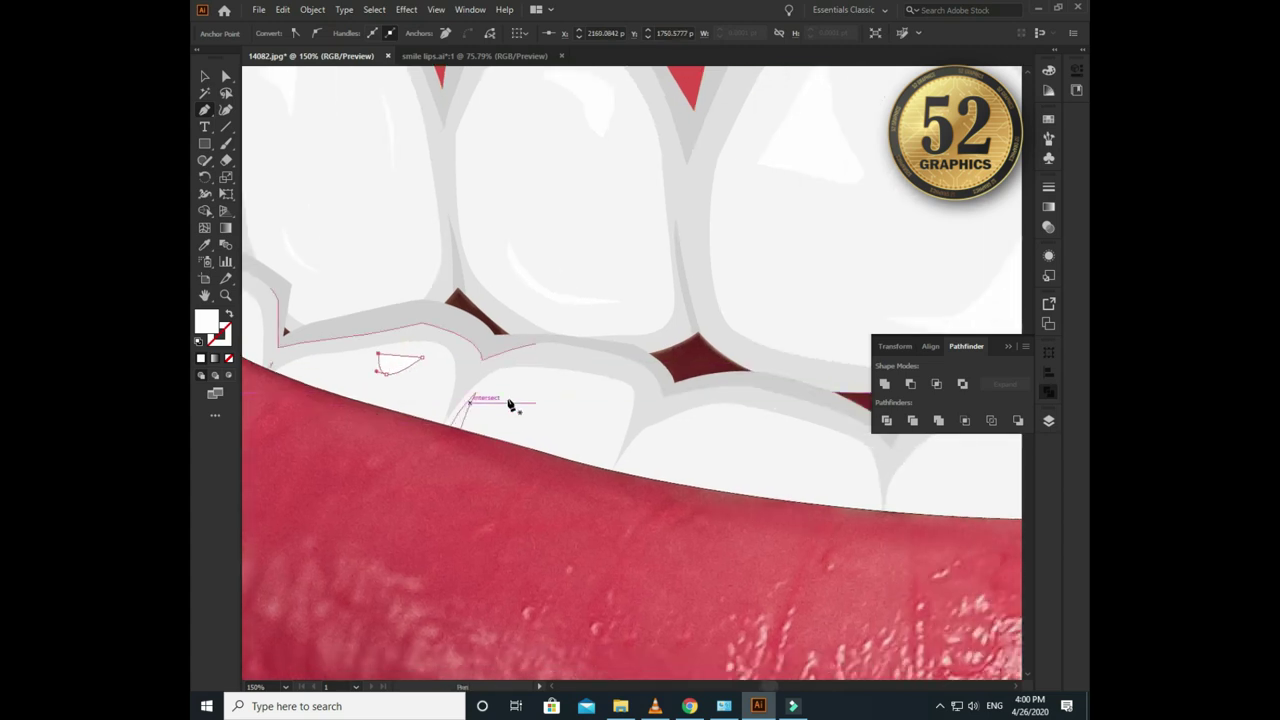
key("ctrl+plus")
mouse_move(565, 441)
left_mouse_down()
mouse_move(565, 501)
mouse_move(510, 458)
left_mouse_up()
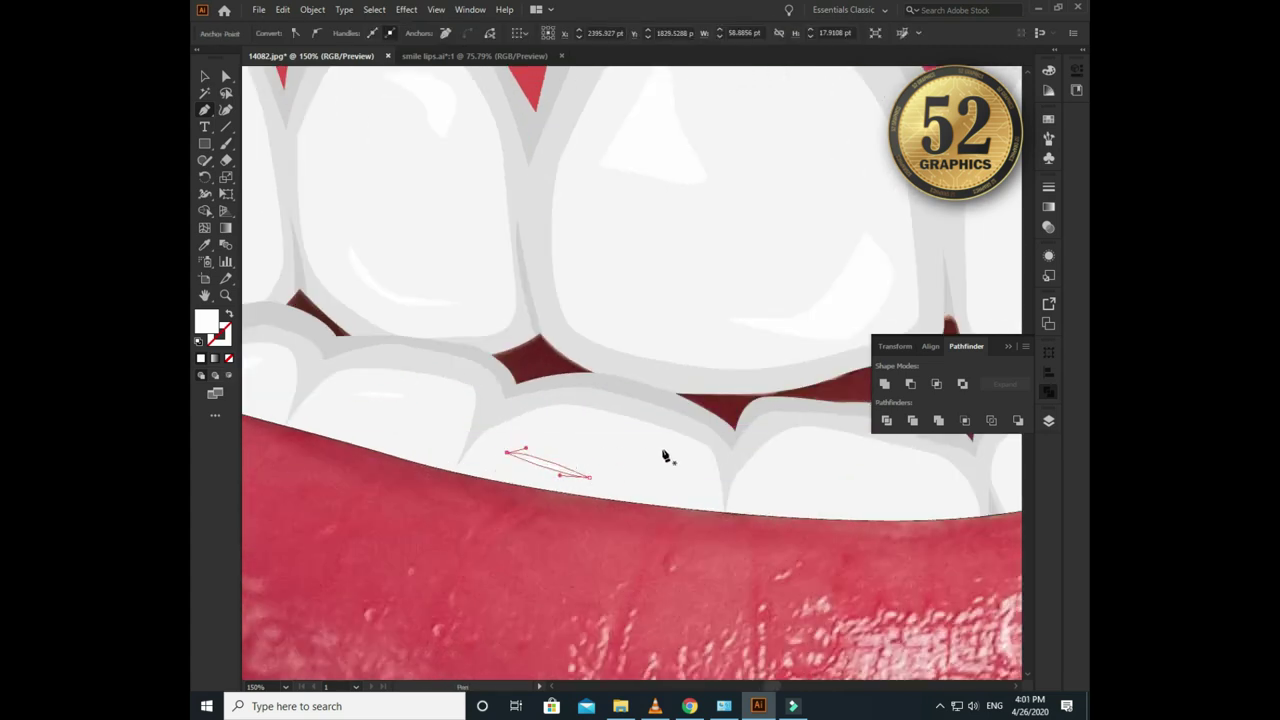
mouse_move(634, 434)
left_mouse_down()
mouse_move(710, 455)
mouse_move(514, 434)
left_mouse_up()
scroll(540, 455, "right", 5)
left_click_drag(603, 451, 617, 455)
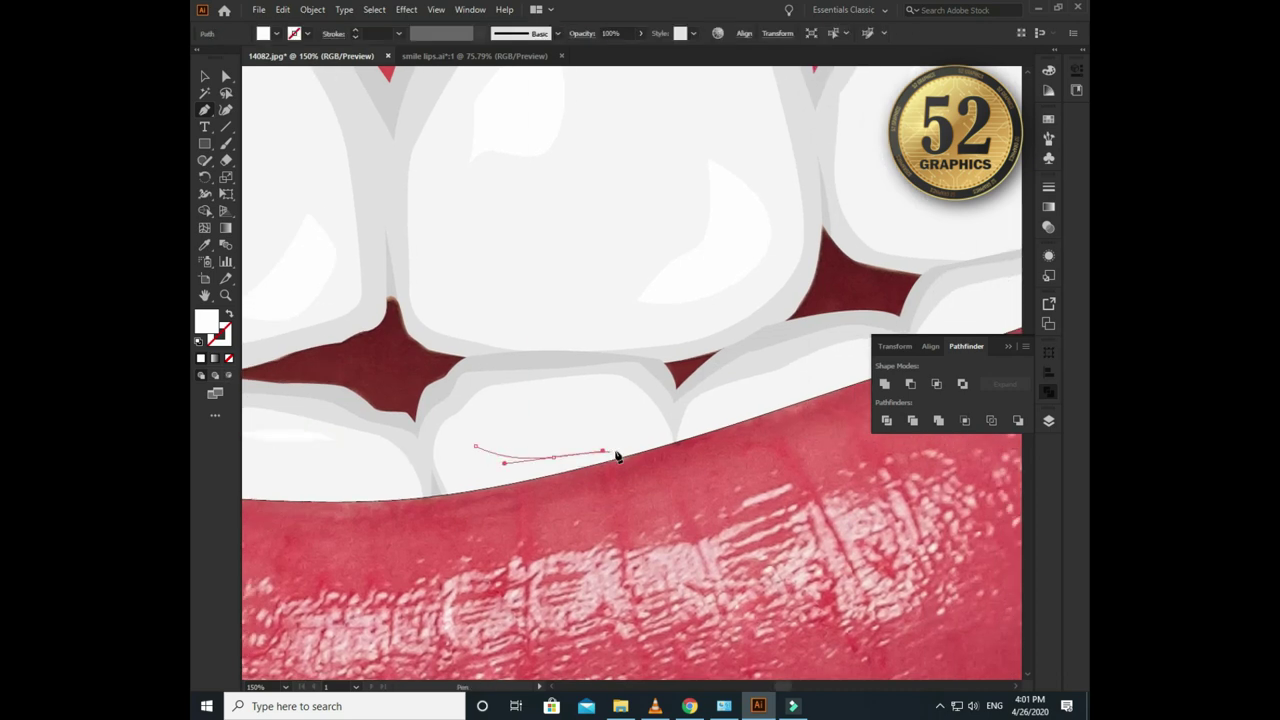
left_click_drag(475, 447, 477, 457)
- Draw a second curved shading shape on the next lower tooth, then deselect
scroll(600, 420, "right", 5)
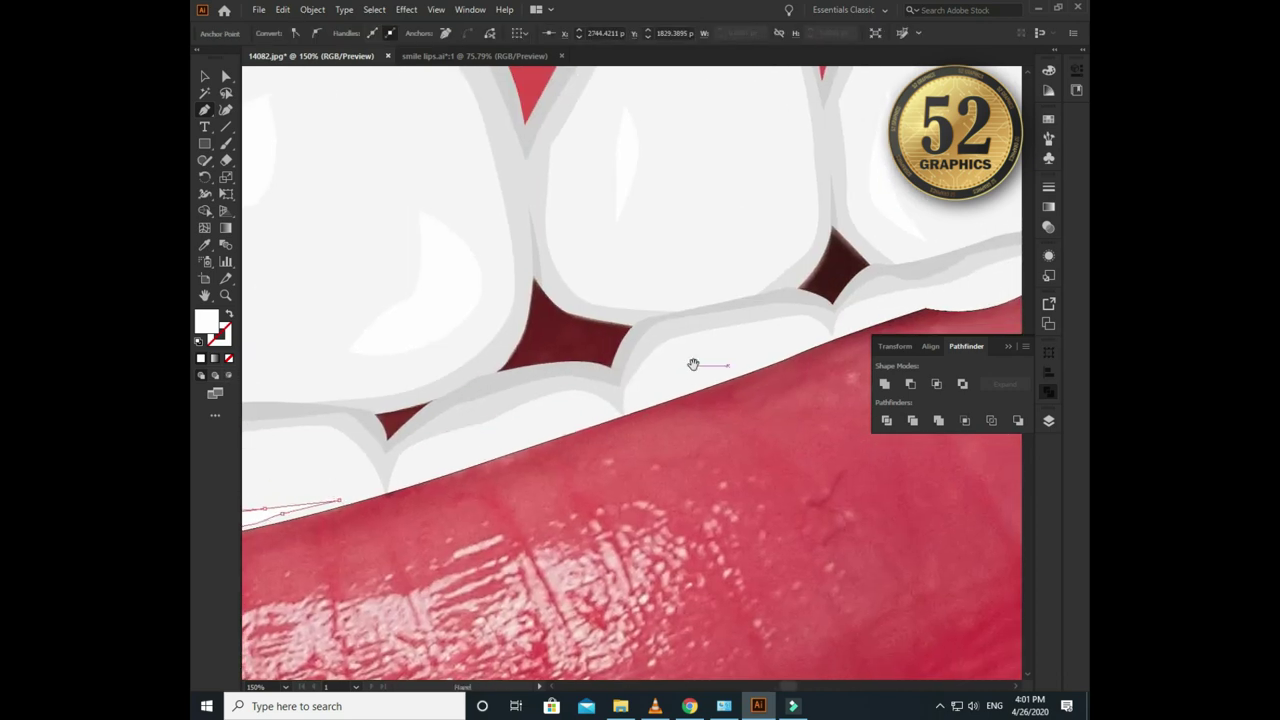
scroll(690, 366, "right", 5)
left_click(401, 378)
mouse_move(441, 364)
left_mouse_down()
mouse_move(450, 370)
mouse_move(400, 386)
left_mouse_up()
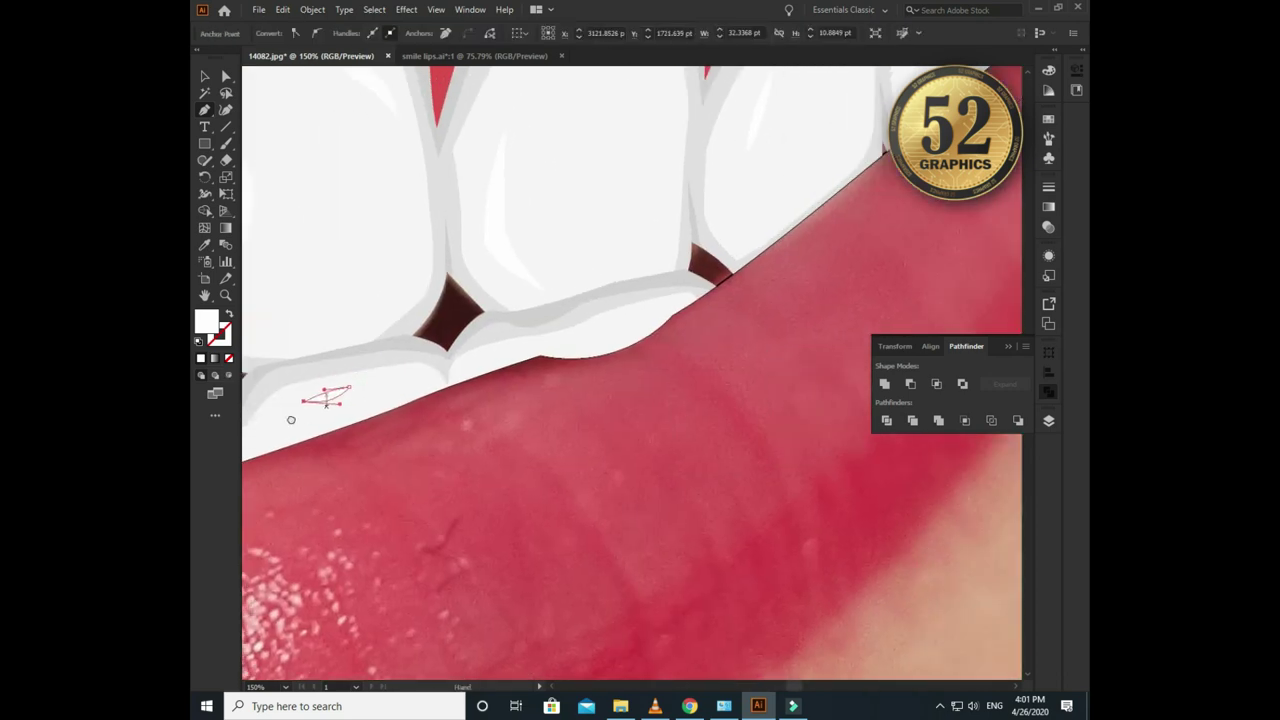
scroll(340, 457, "down", 5)
scroll(600, 423, "up", 2)
left_click(584, 390, "ctrl")
- Drag the lower-teeth outline path down the Layers panel to sit just above Layer 1
scroll(584, 390, "down", 1)
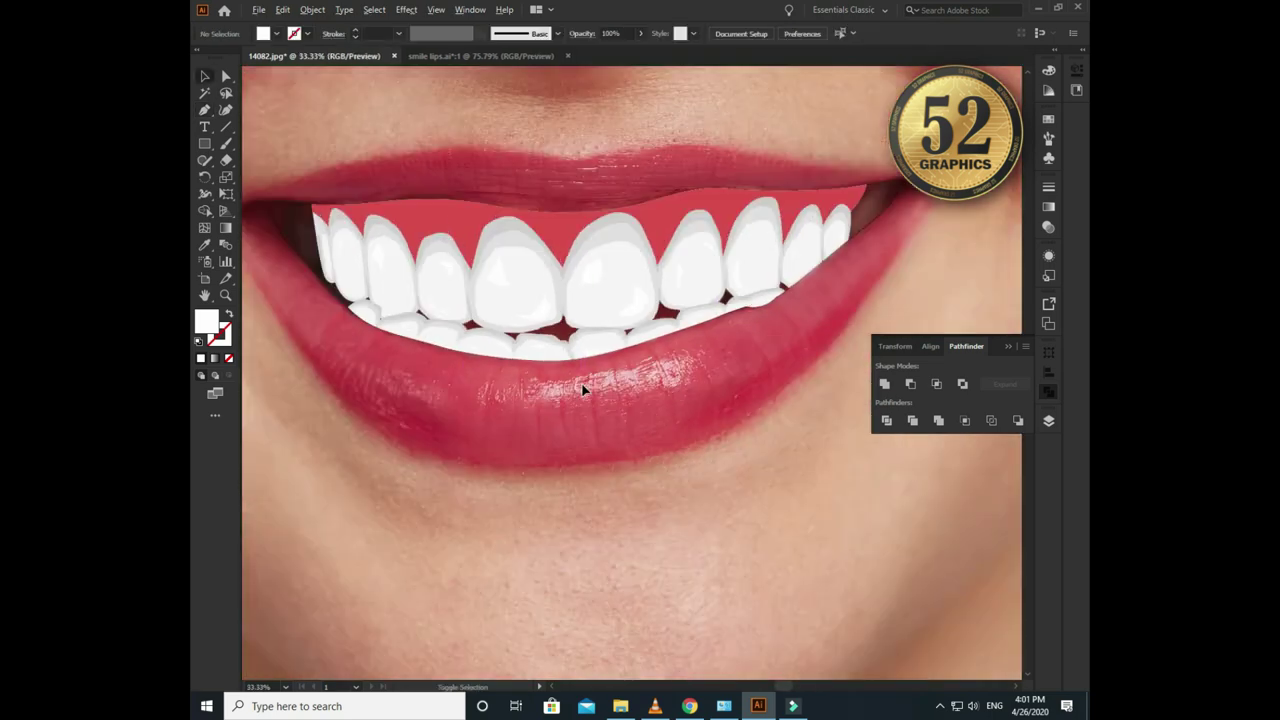
scroll(600, 386, "down", 1)
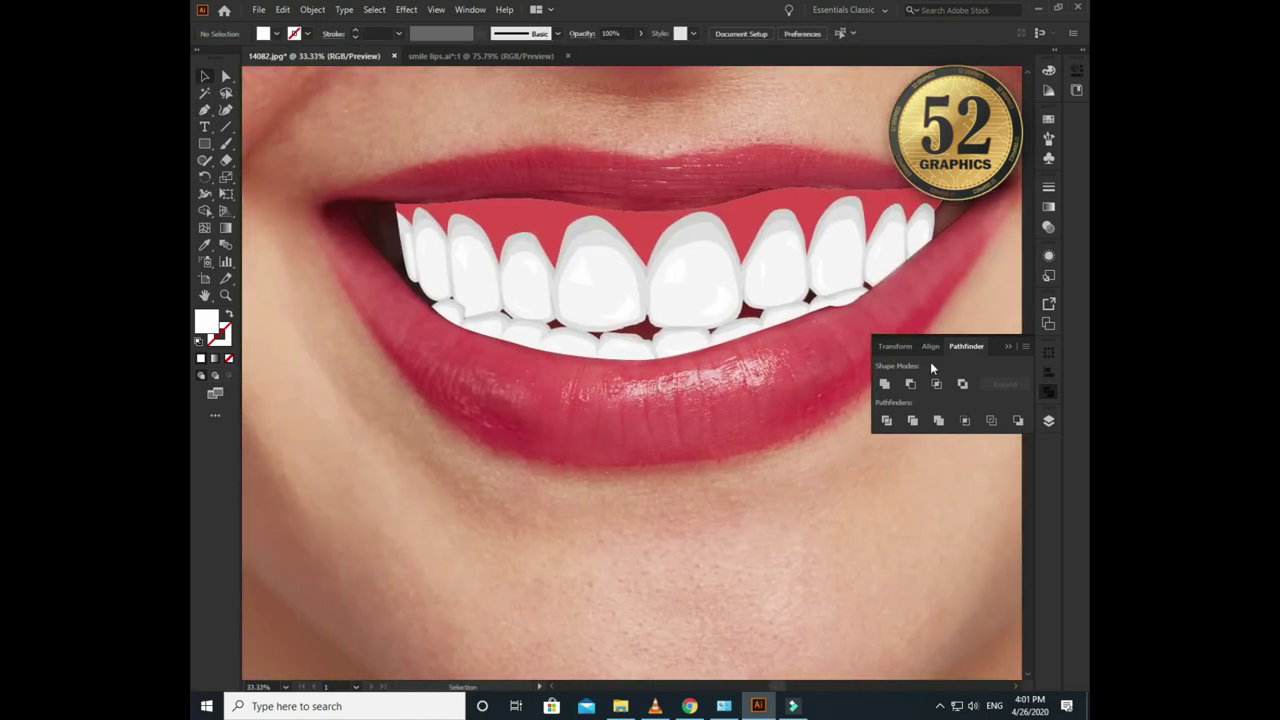
left_click(510, 327)
left_click(1048, 420)
scroll(940, 465, "down", 2)
left_click_drag(945, 458, 955, 532)
scroll(517, 403, "up", 2)
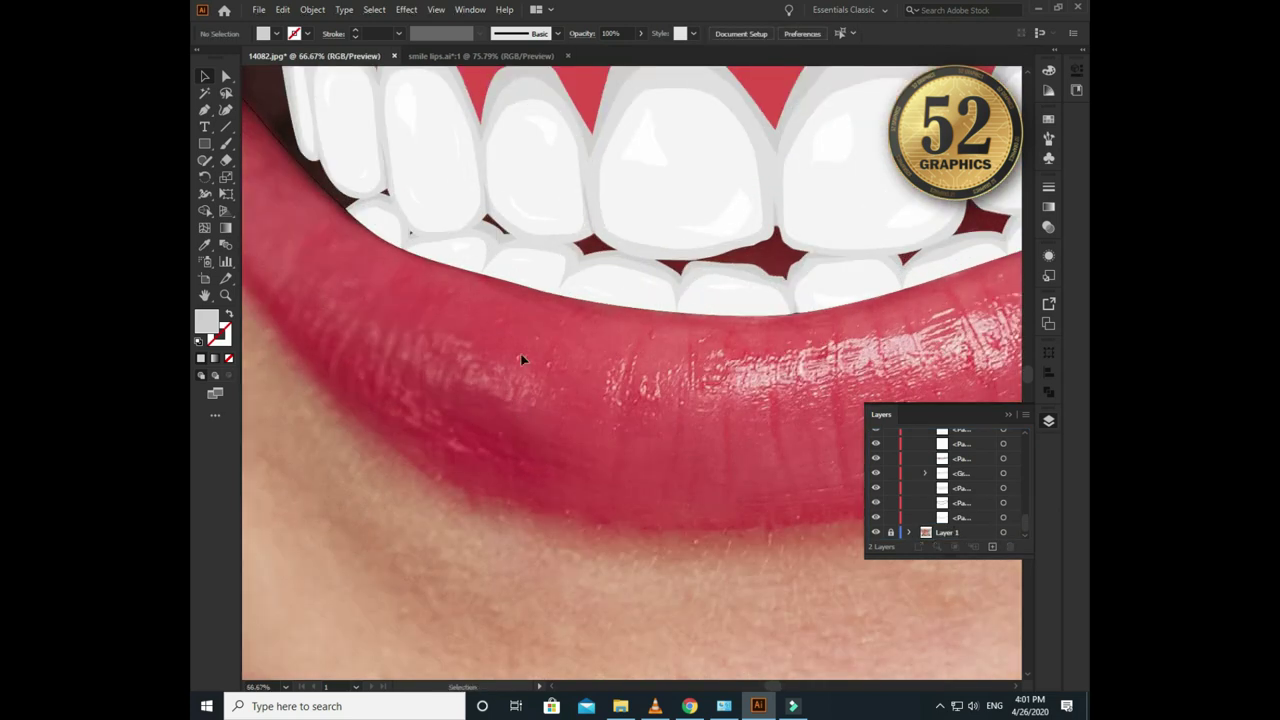
scroll(955, 484, "up", 1)
left_click_drag(955, 484, 973, 533)
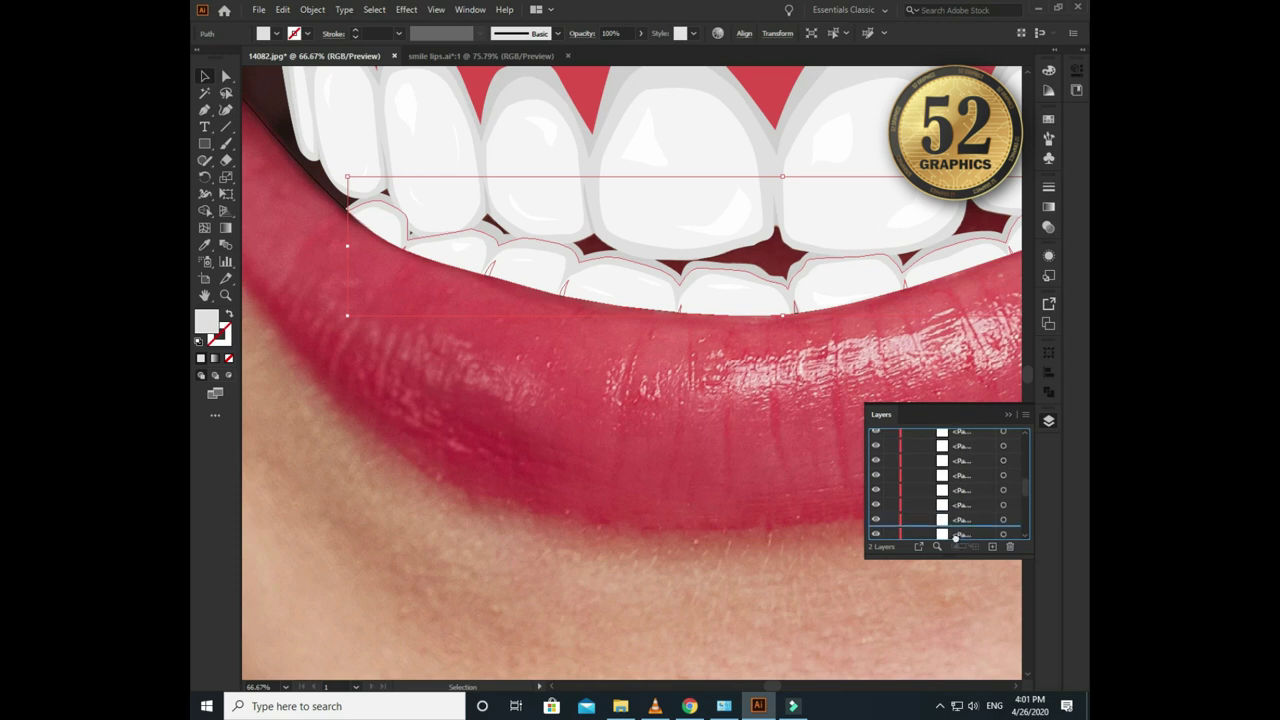
left_click_drag(963, 537, 956, 518)
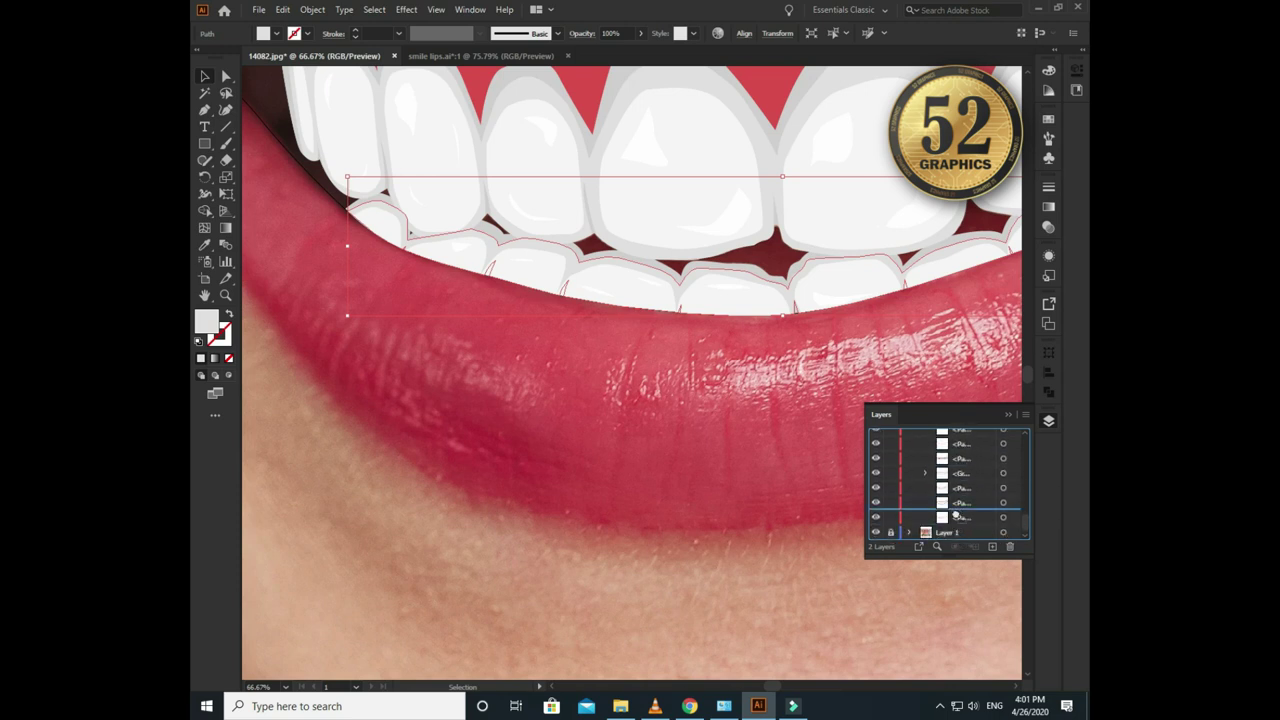
left_click(755, 400)
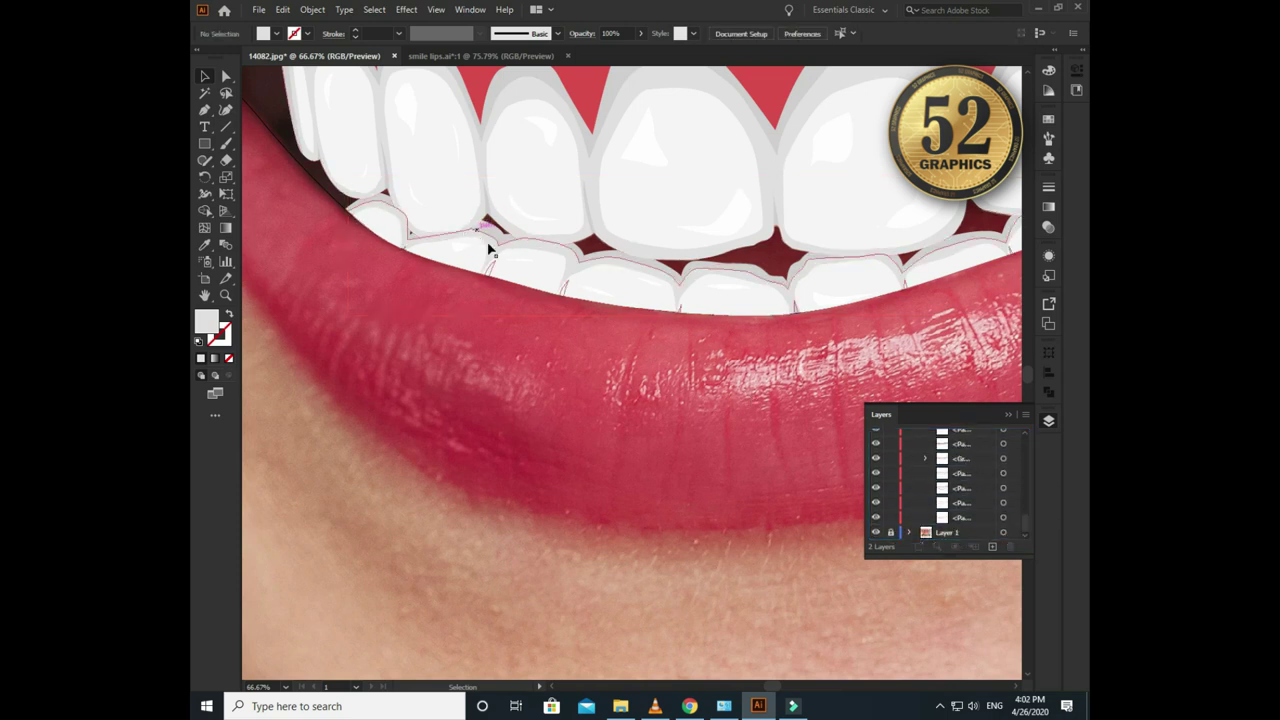
- Move the lower-tooth outline below the next path, then select the mouth interior path
left_click(487, 240)
left_click_drag(957, 507, 957, 522)
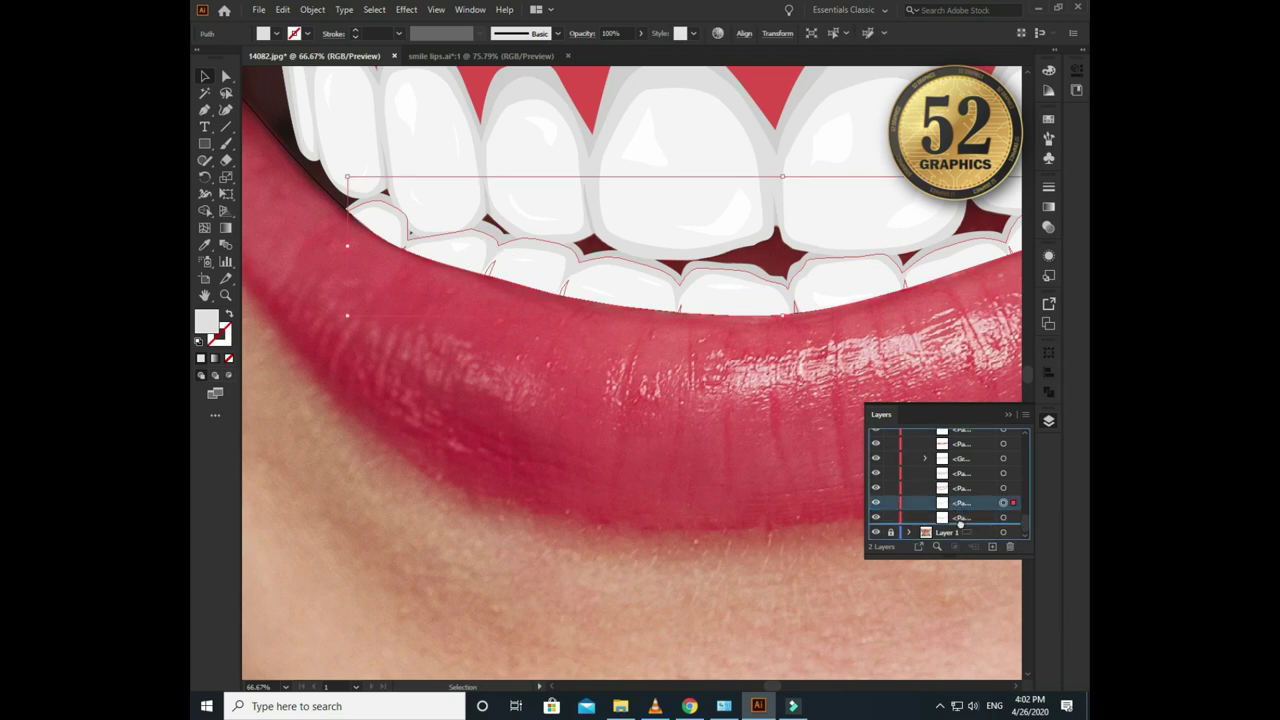
left_click(668, 401)
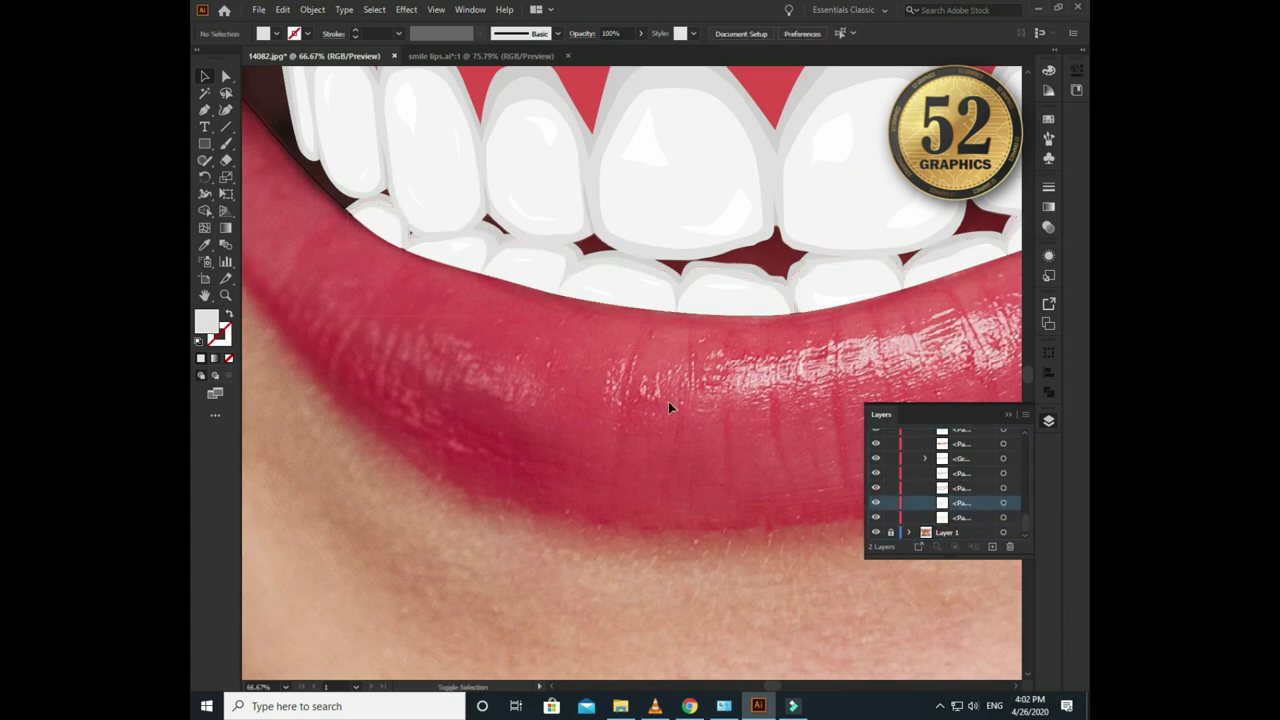
scroll(668, 401, "down", 2)
left_click(429, 266)
scroll(469, 302, "down", 2)
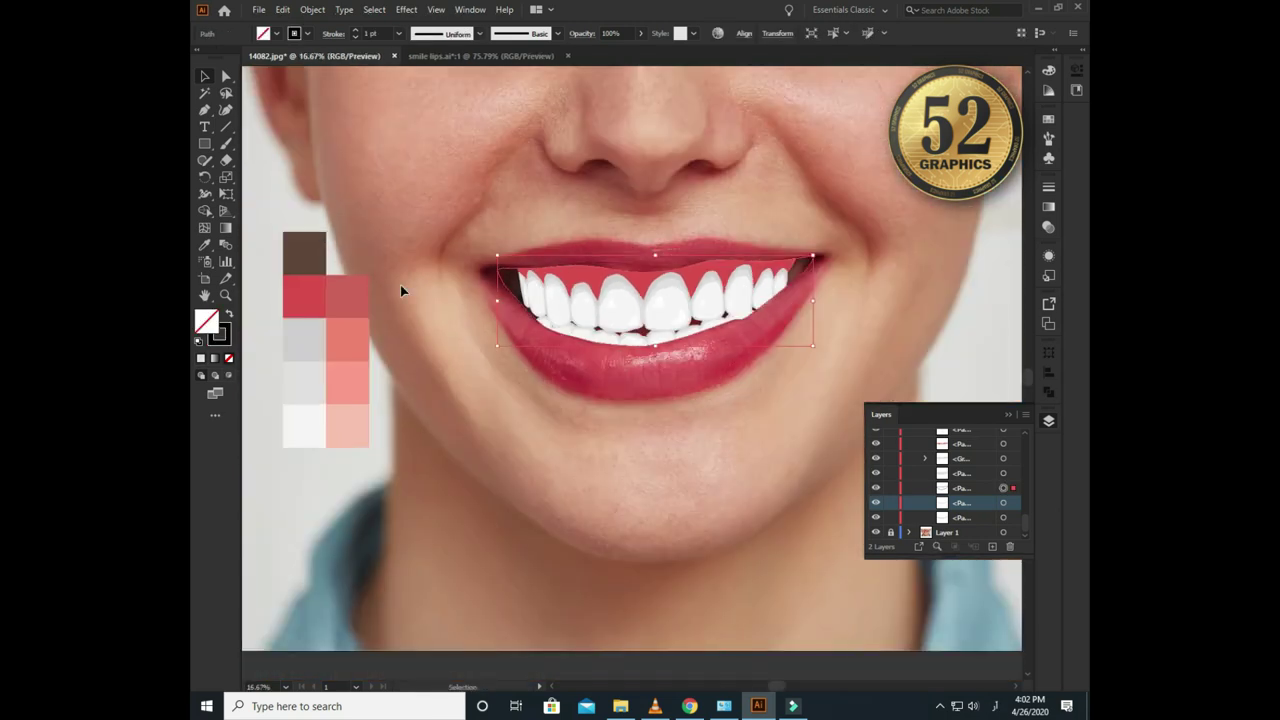
- Fill the mouth interior with the dark brown swatch using the Eyedropper
key("i")
left_click(304, 252)
key("v")
left_click(586, 380)
scroll(595, 376, "up", 1)
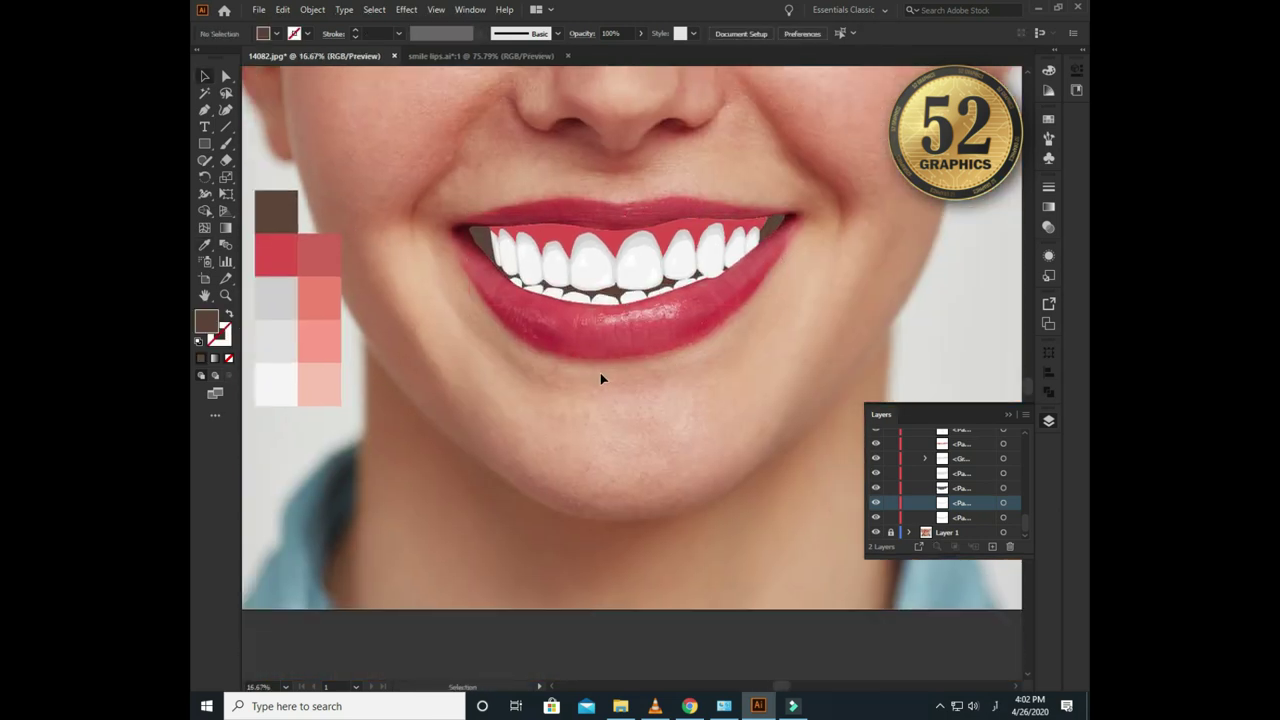
scroll(600, 372, "up", 1)
left_click(369, 128)
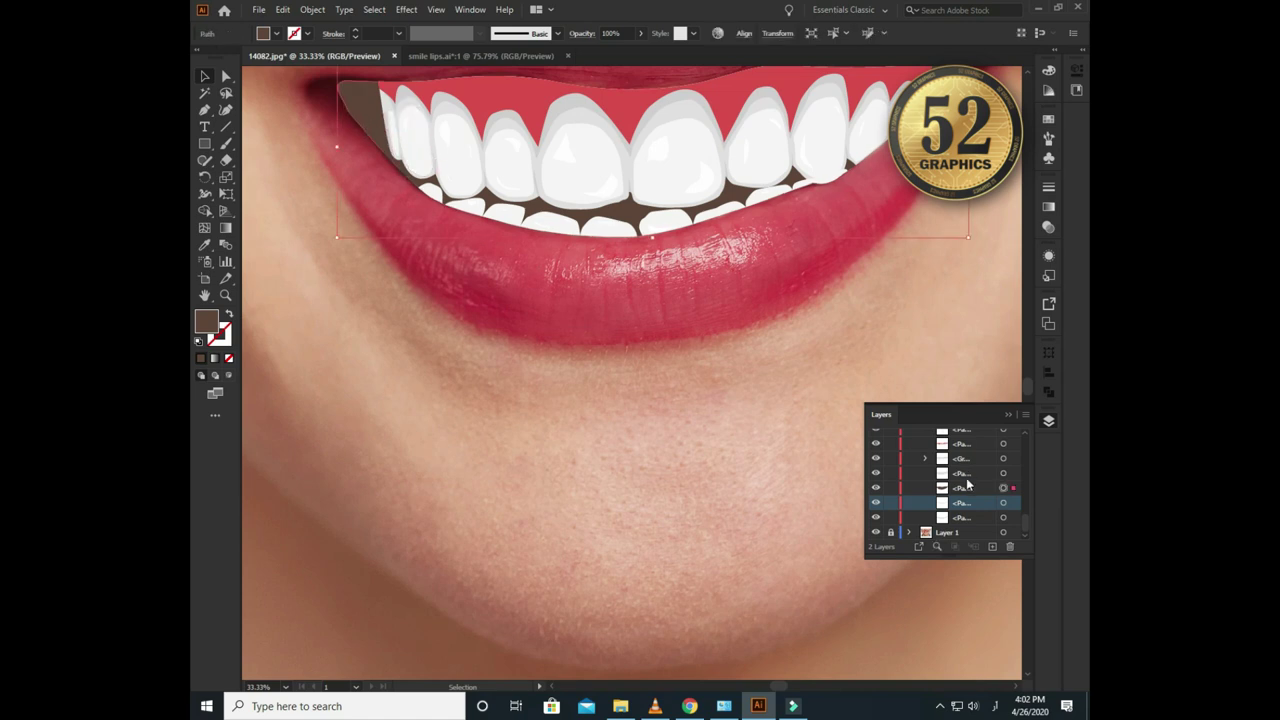
left_click(765, 437)
scroll(736, 407, "down", 1)
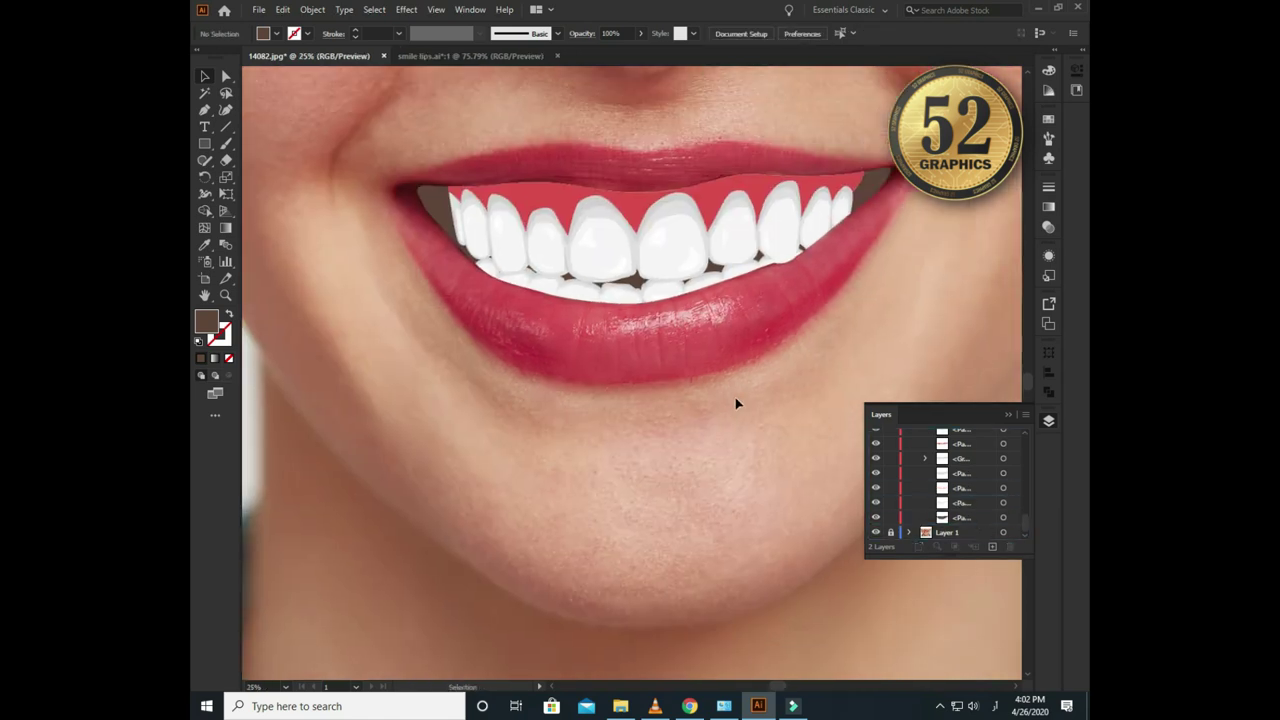
- Group all teeth and gum shapes with Ctrl+G and add a new Layer 3 for the lips
left_click_drag(420, 428, 820, 172)
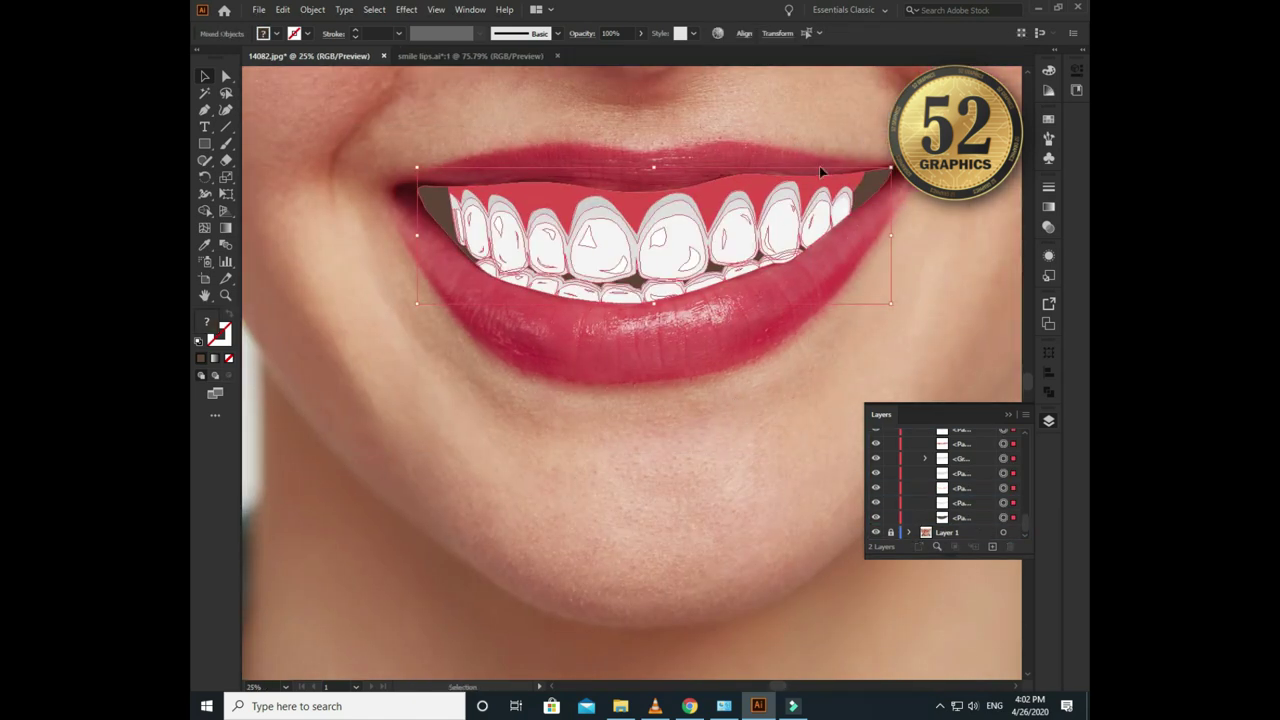
key("ctrl+g")
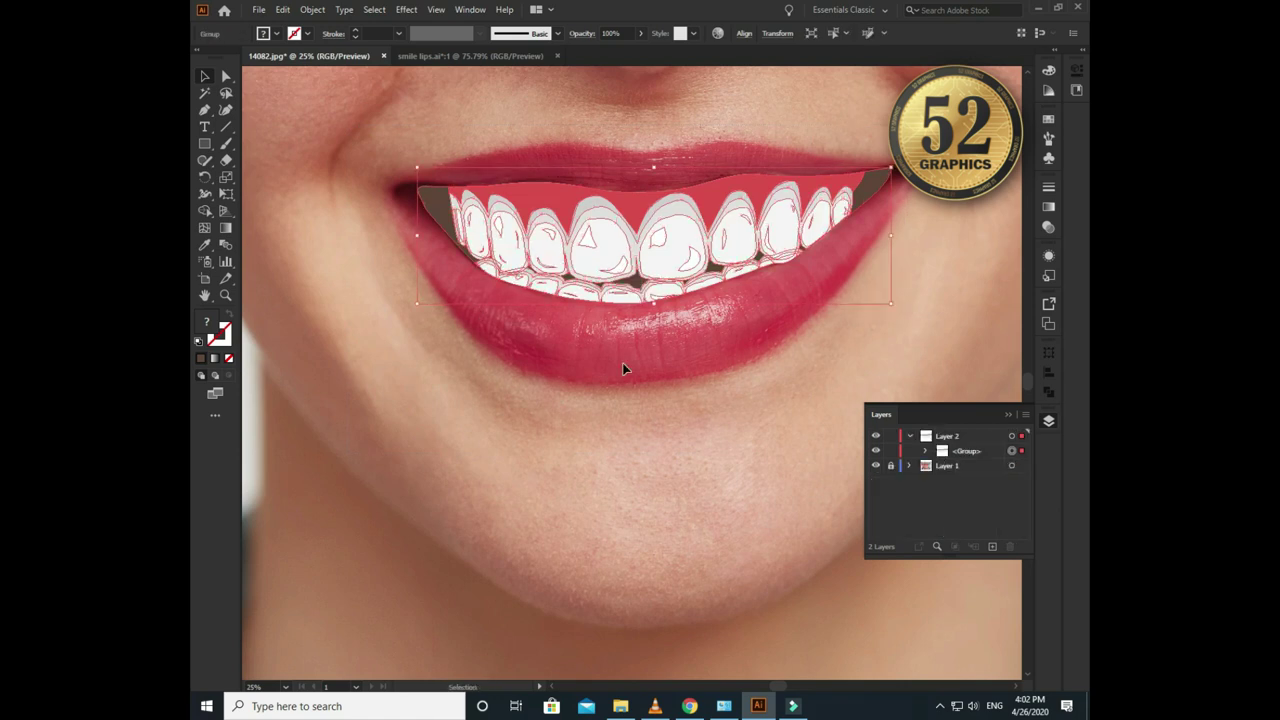
left_click(633, 393)
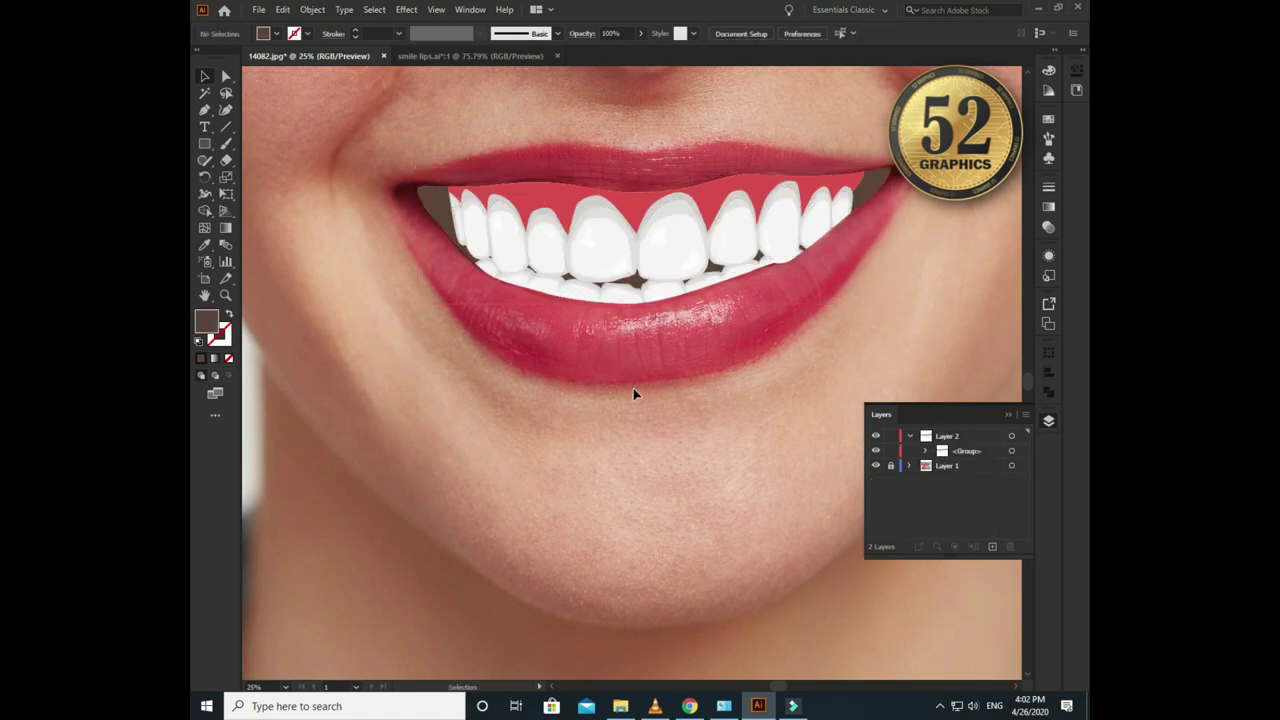
left_click(992, 546)
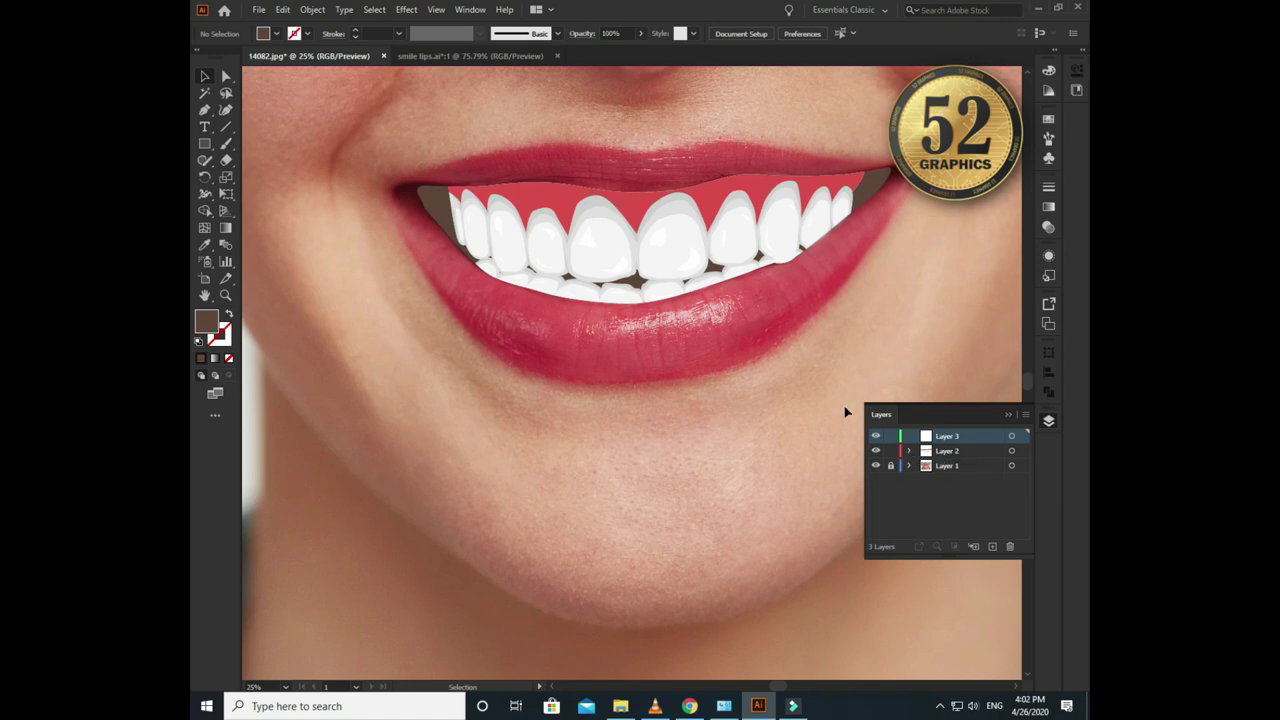
scroll(629, 319, "left", 2)
scroll(372, 254, "down", 2)
- Reset fill and stroke to defaults and pen-trace the upper lip outline to the right mouth corner
key("d")
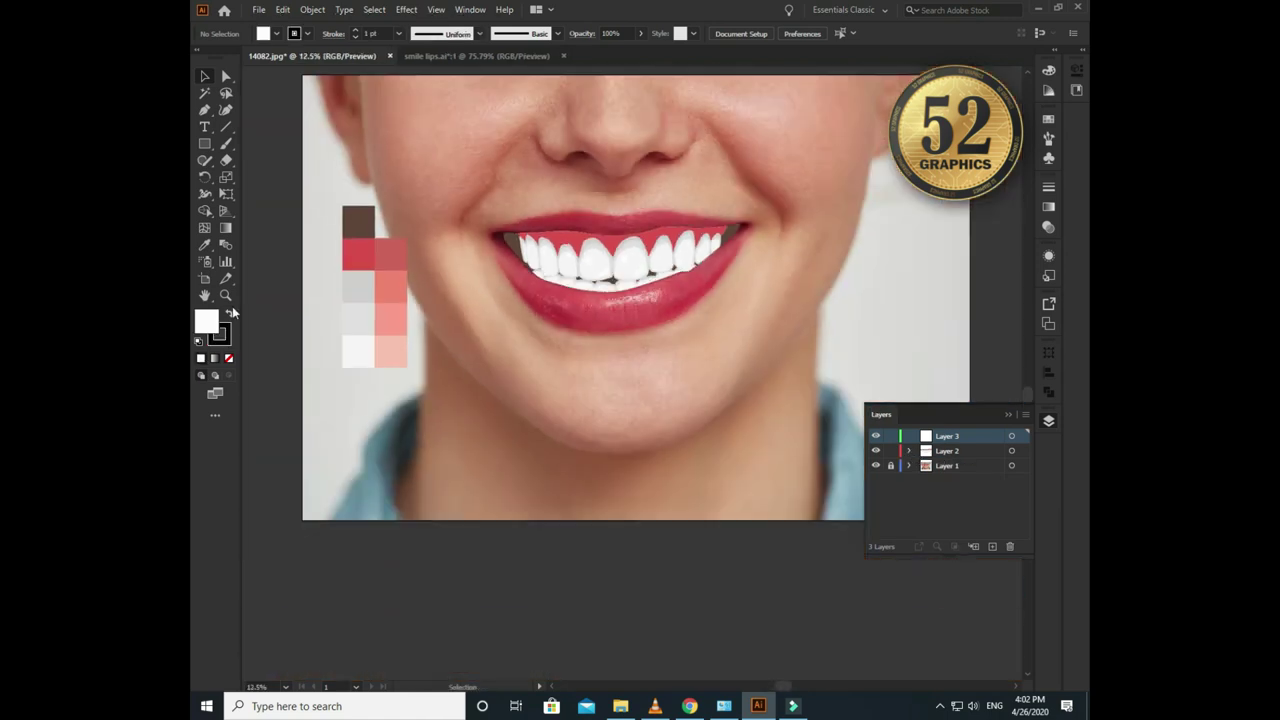
left_click(219, 333)
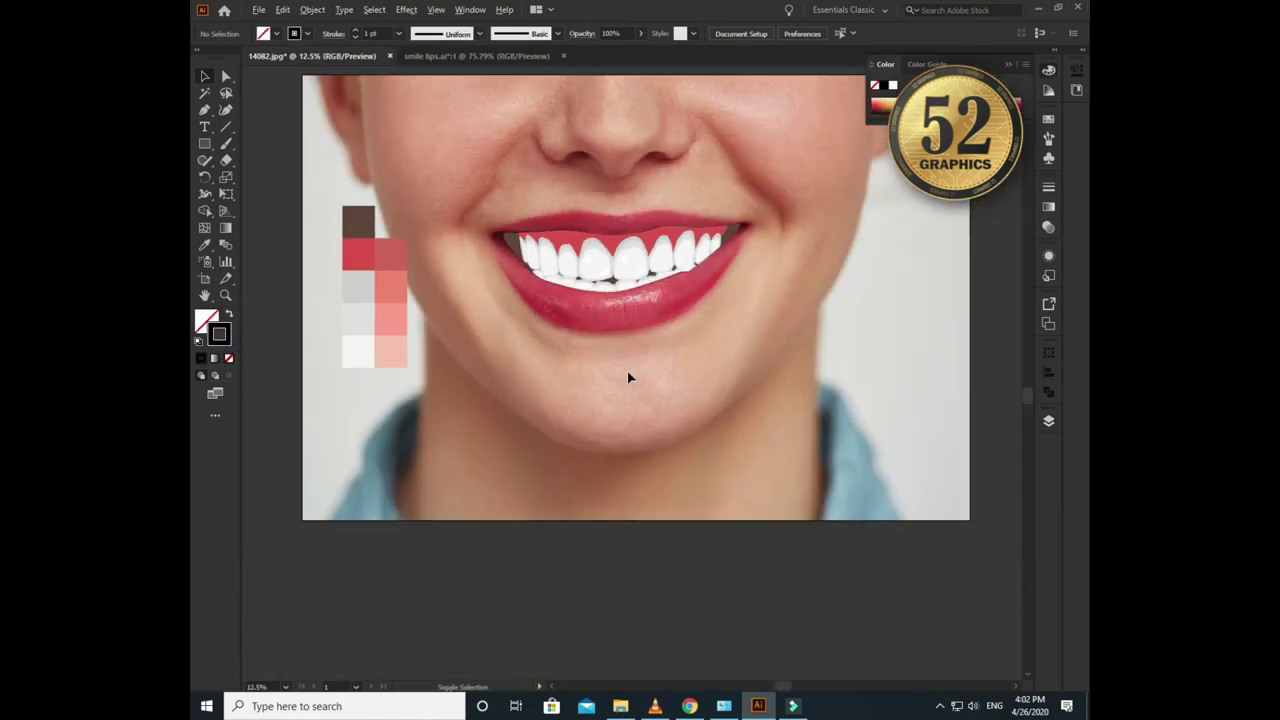
key("ctrl+plus")
key("ctrl+plus")
key("ctrl+plus")
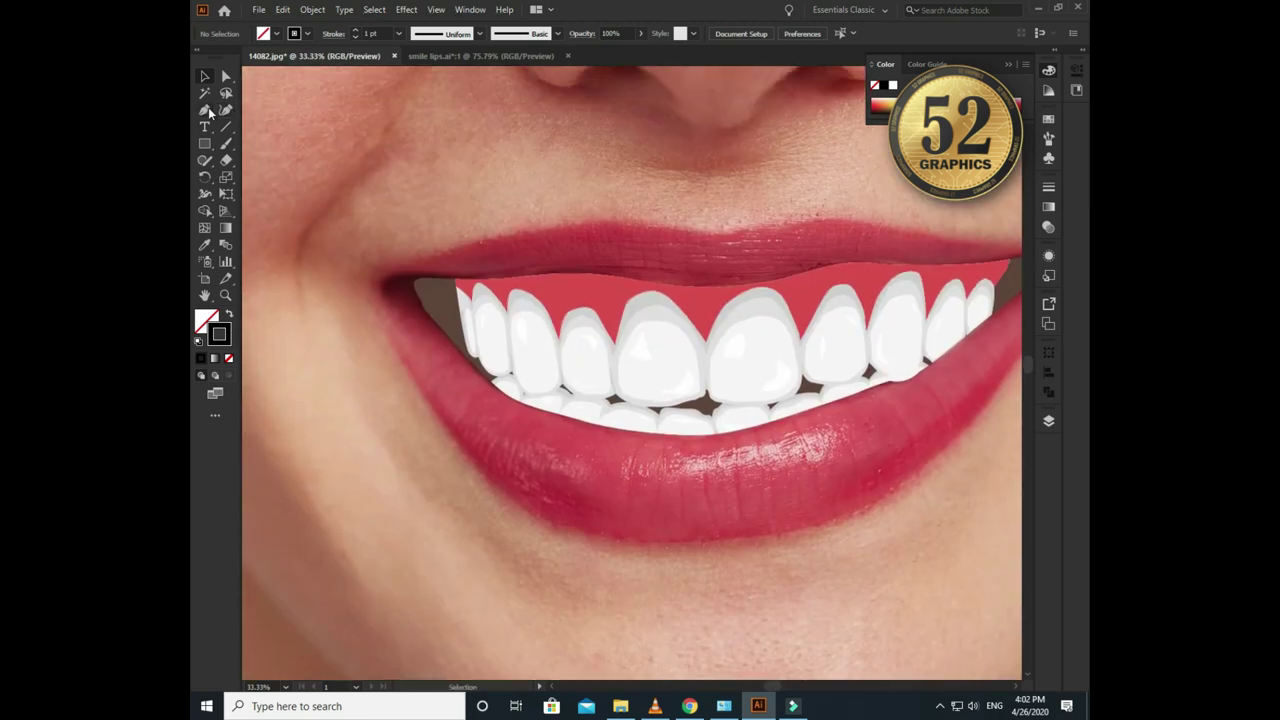
scroll(527, 307, "up", 1)
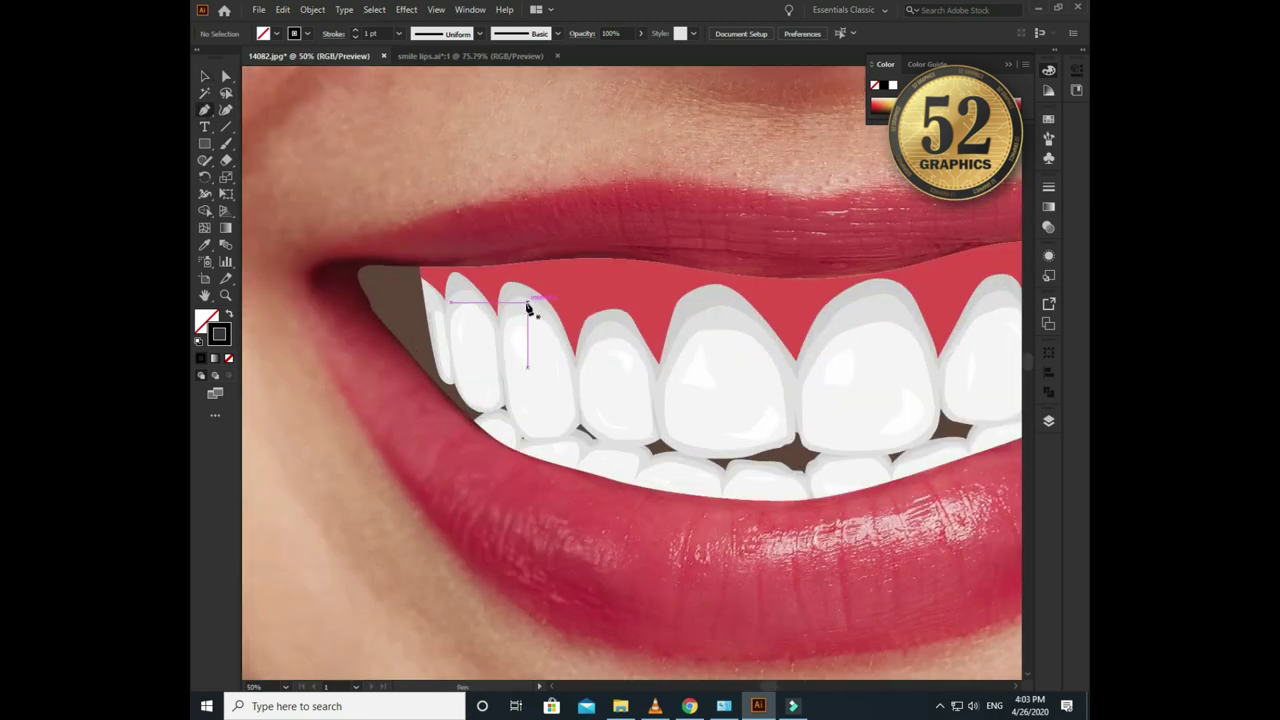
scroll(527, 307, "up", 1)
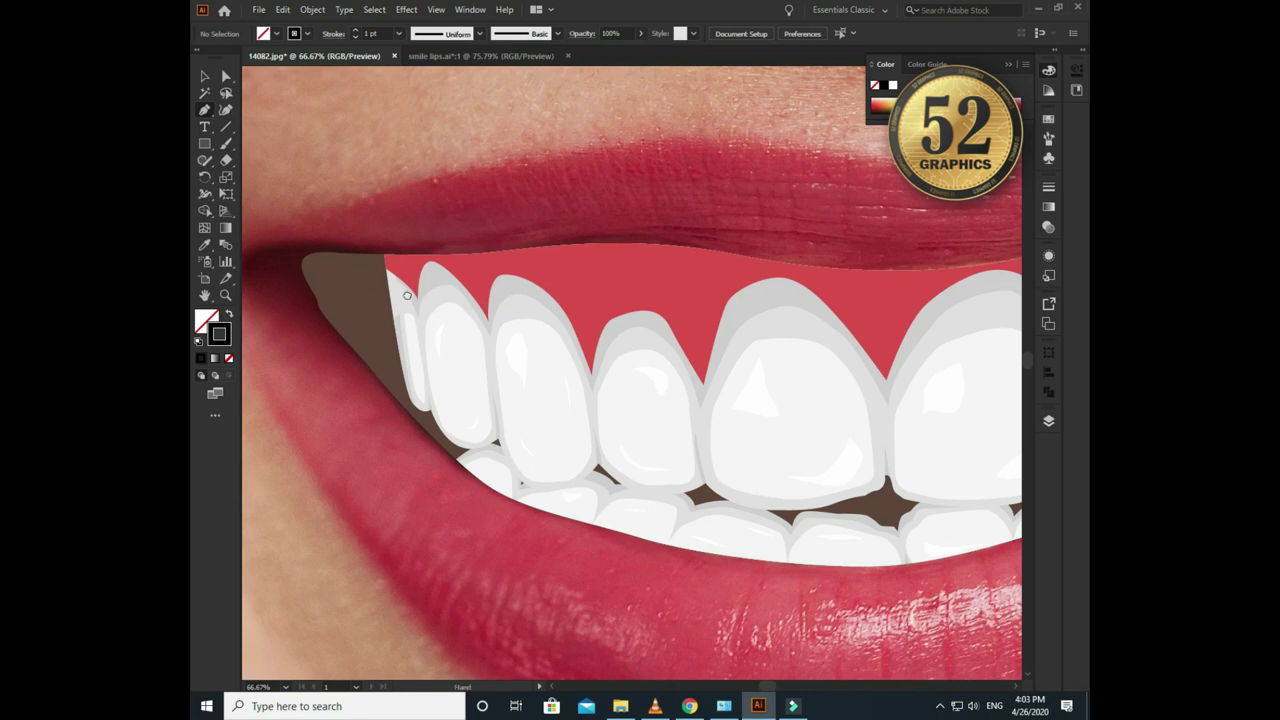
scroll(407, 295, "down", 1)
left_click(366, 282)
mouse_move(690, 218)
left_mouse_down()
mouse_move(717, 218)
mouse_move(557, 214)
mouse_move(697, 244)
mouse_move(560, 264)
left_mouse_up()
left_click(726, 241)
left_click_drag(731, 266, 610, 256)
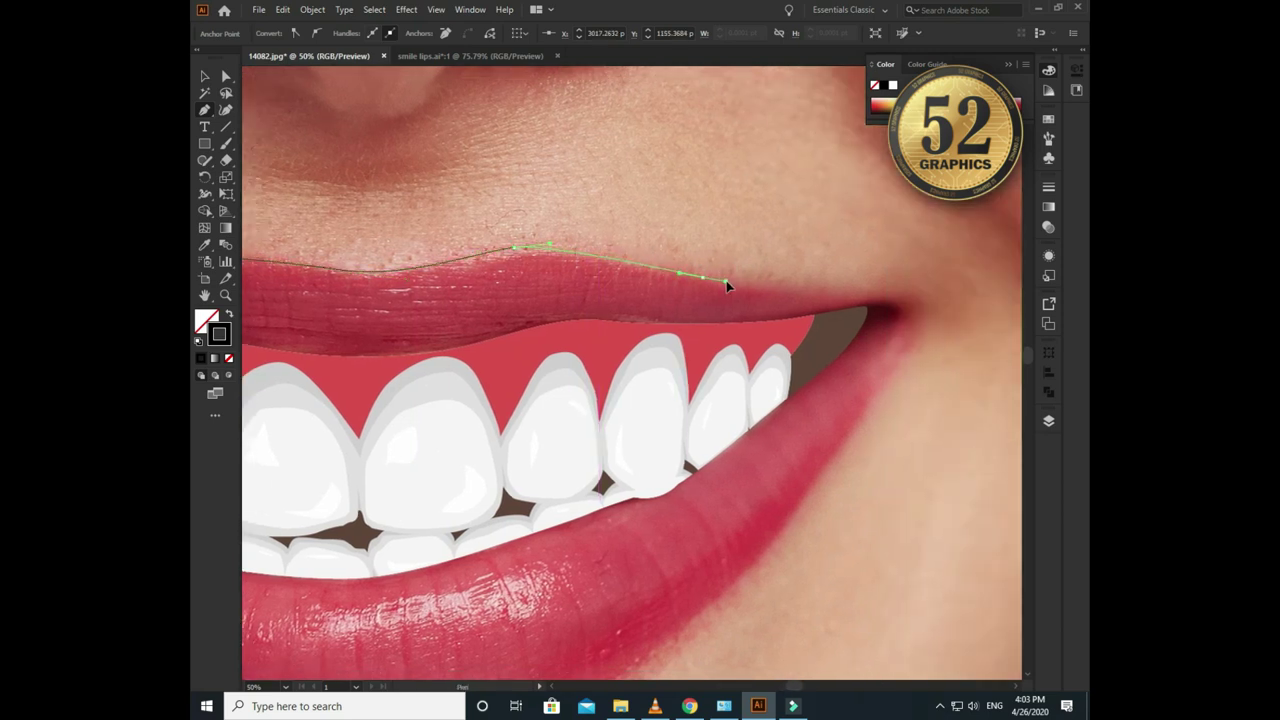
left_click_drag(747, 270, 697, 188)
left_click_drag(845, 200, 880, 204)
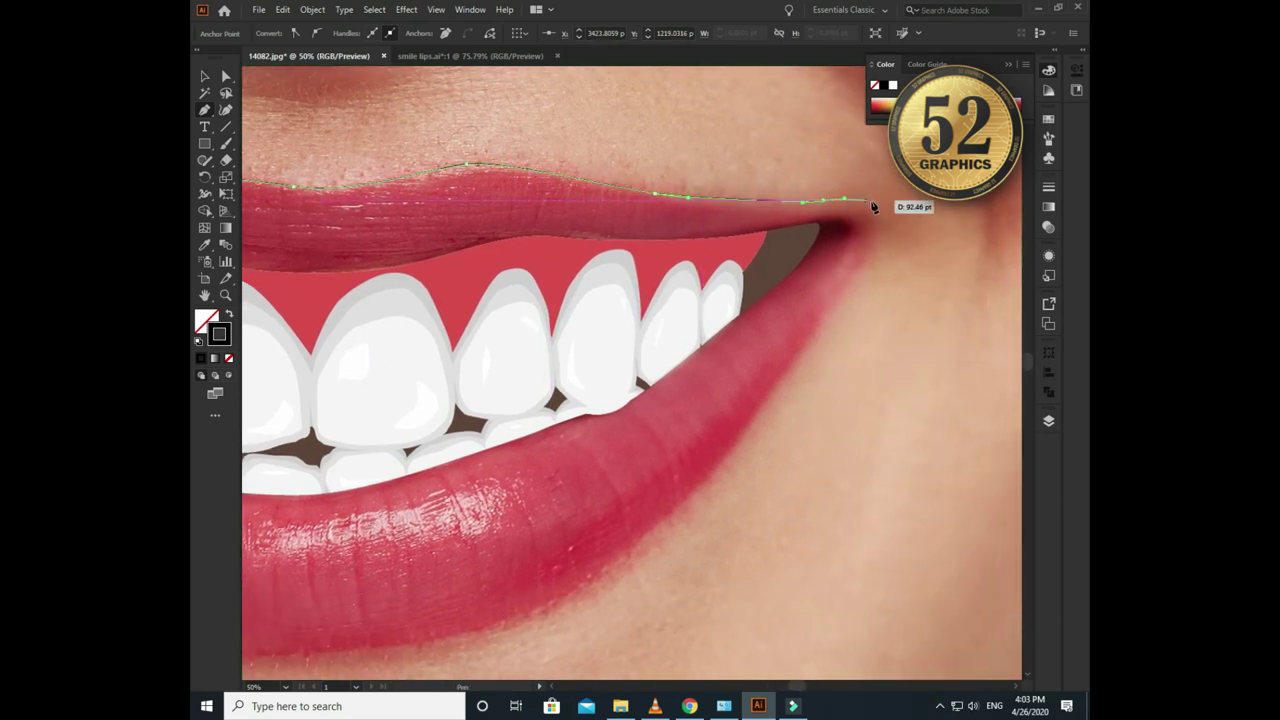
left_click(870, 246)
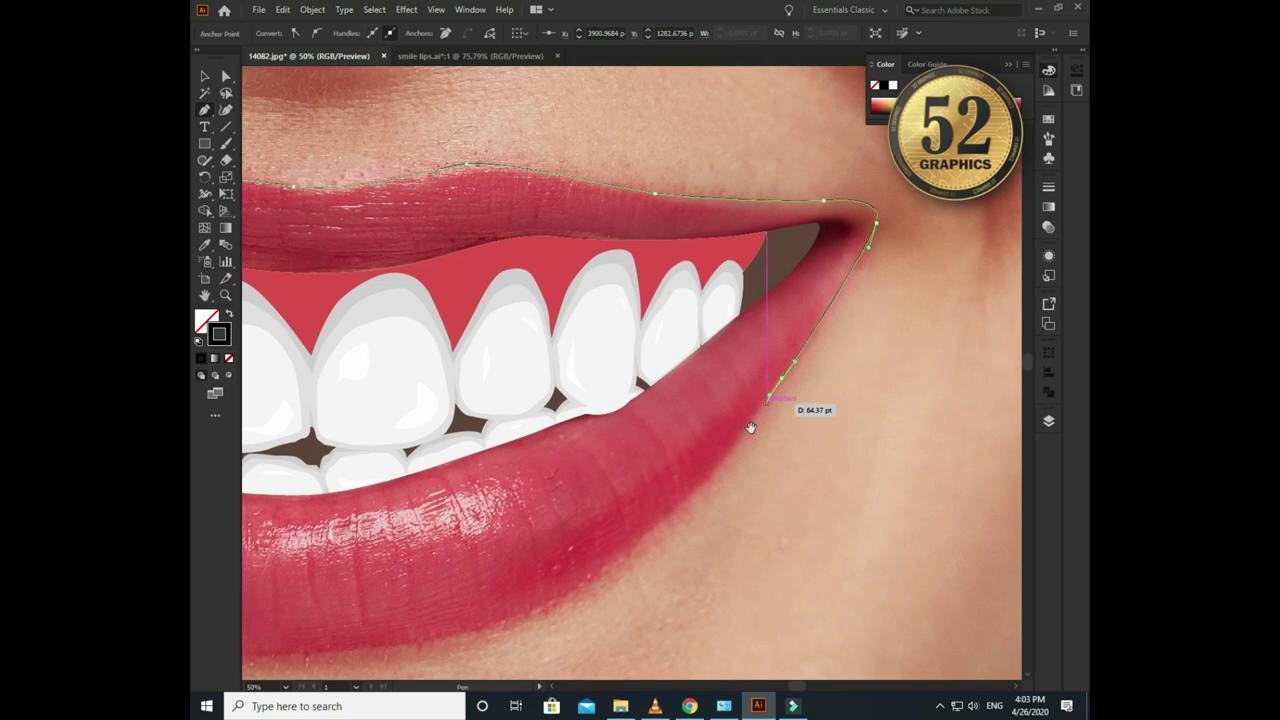
- Continue the outline along the lower lip, close it at the left corner, and deselect
scroll(765, 395, "down", 4)
left_click_drag(750, 381, 697, 415)
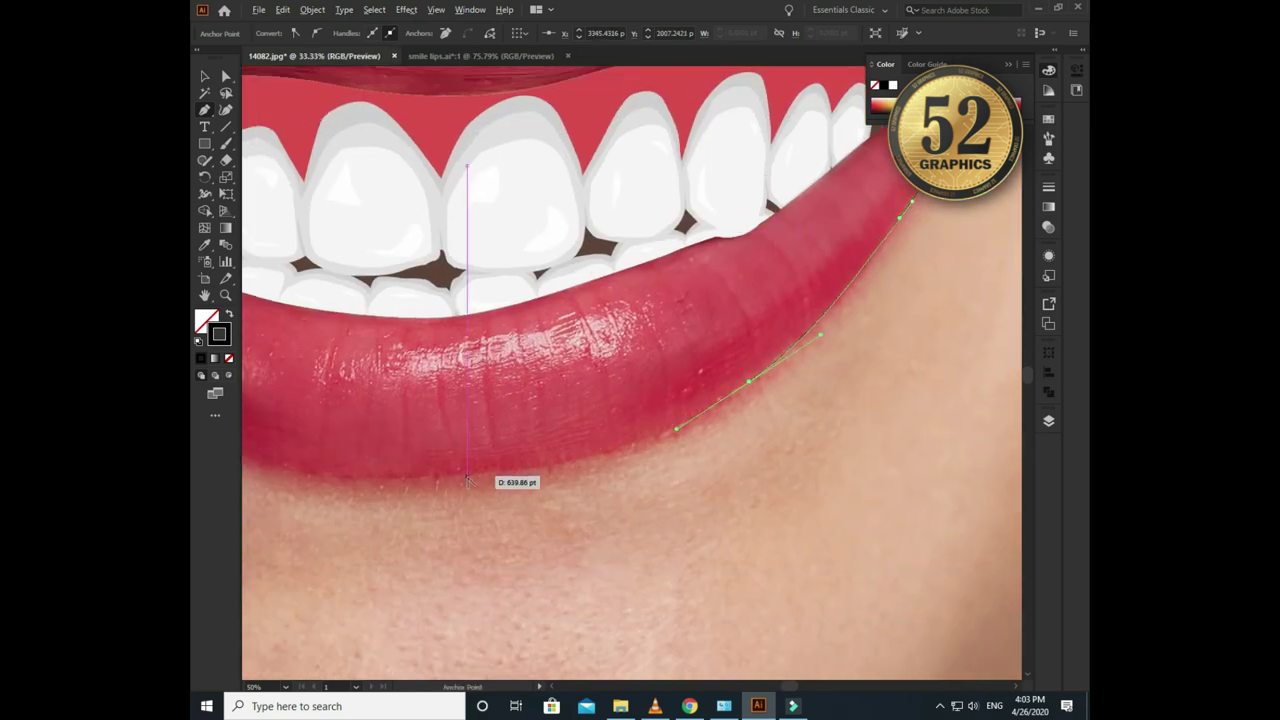
key("ctrl+minus")
left_click_drag(586, 367, 538, 371)
left_click(400, 326)
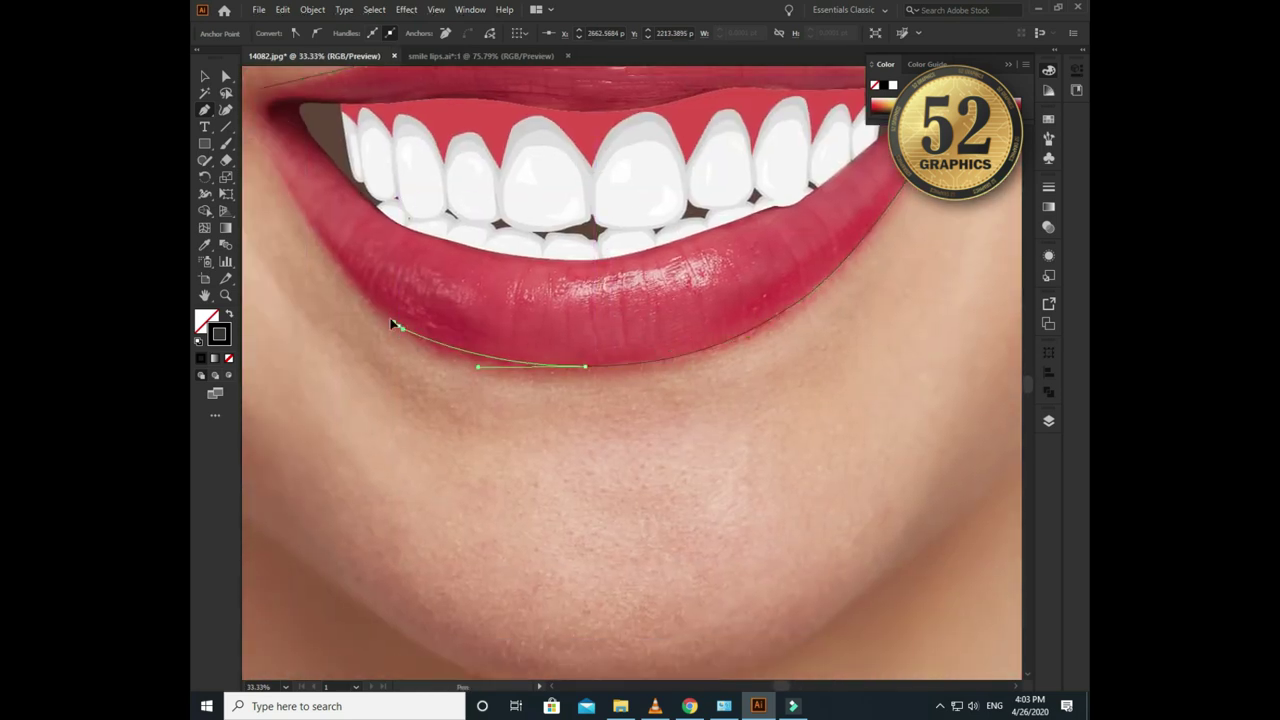
left_click_drag(340, 278, 451, 351)
left_click(402, 276)
left_click(380, 232)
left_click(358, 185)
left_click_drag(371, 165, 412, 162)
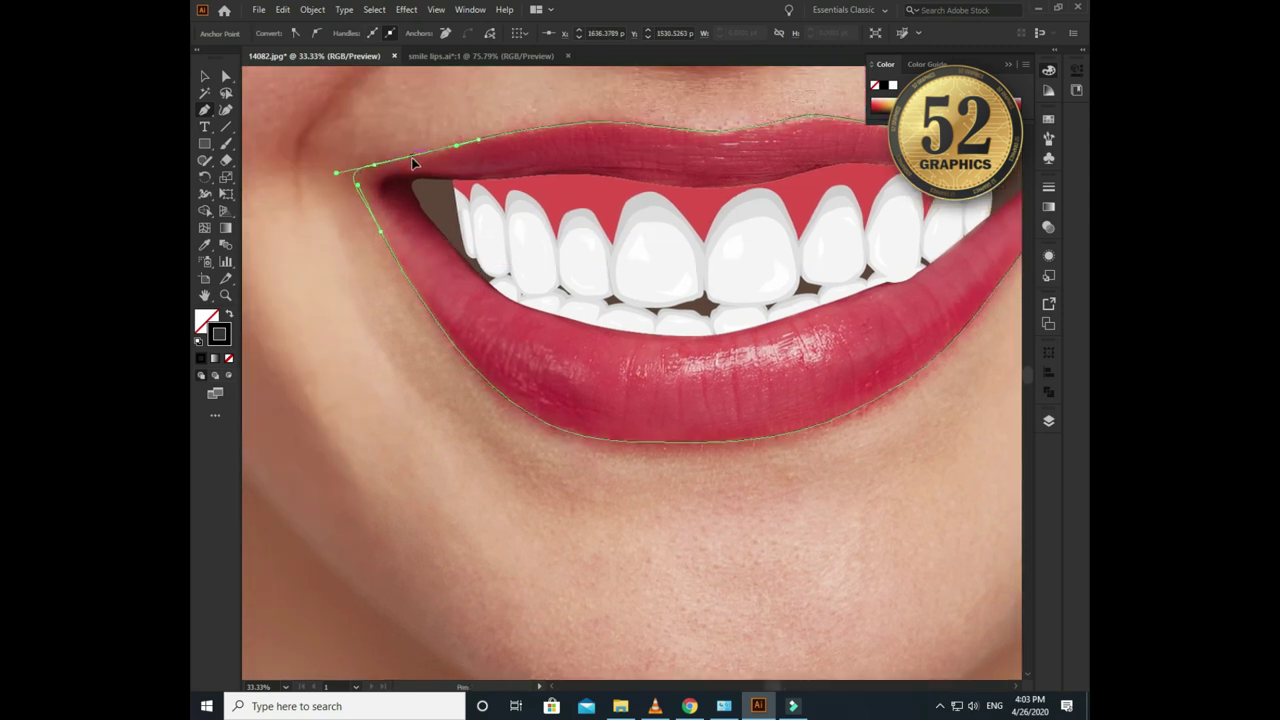
mouse_move(602, 195)
left_mouse_down()
mouse_move(540, 292)
mouse_move(477, 297)
mouse_move(419, 277)
left_mouse_up()
key("ctrl+shift+a")
key("ctrl+plus")
- Pen-trace the upper gum line around the mouth corner and down the lower lip's inner edge
left_click_drag(346, 234, 437, 246)
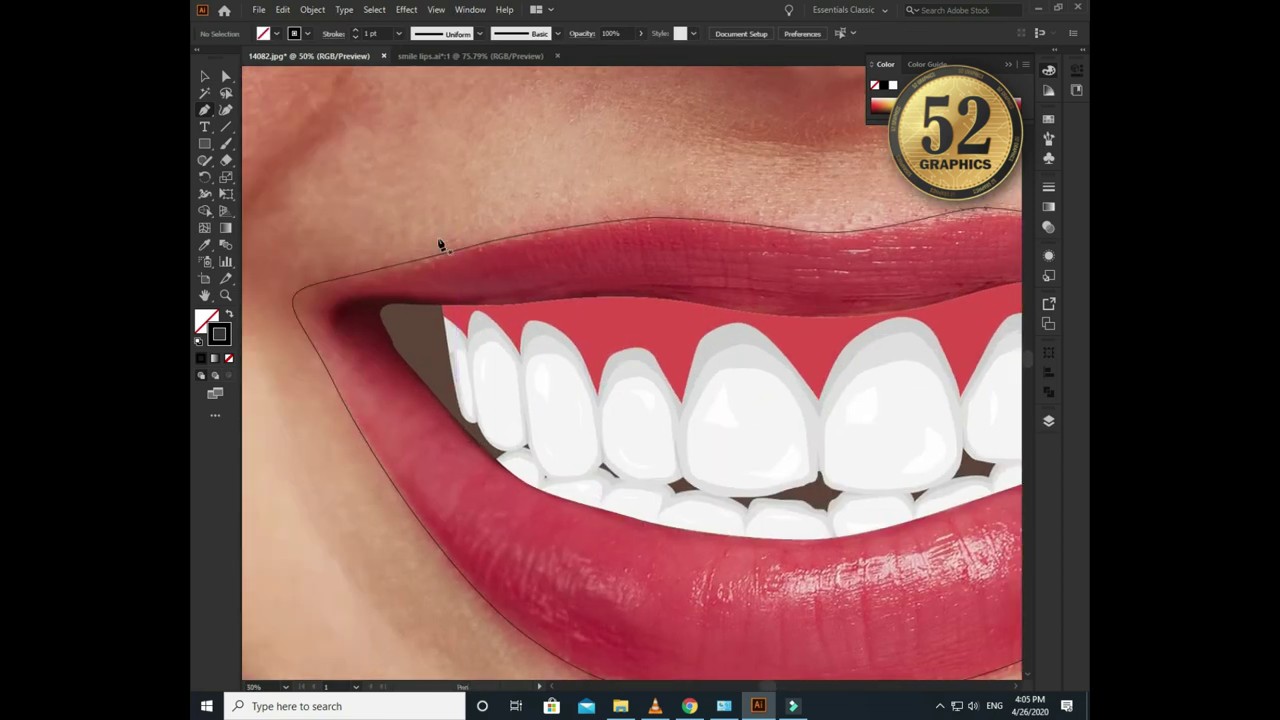
left_click(438, 237)
left_click_drag(586, 305, 718, 296)
key("ctrl+plus")
left_click_drag(595, 302, 840, 324)
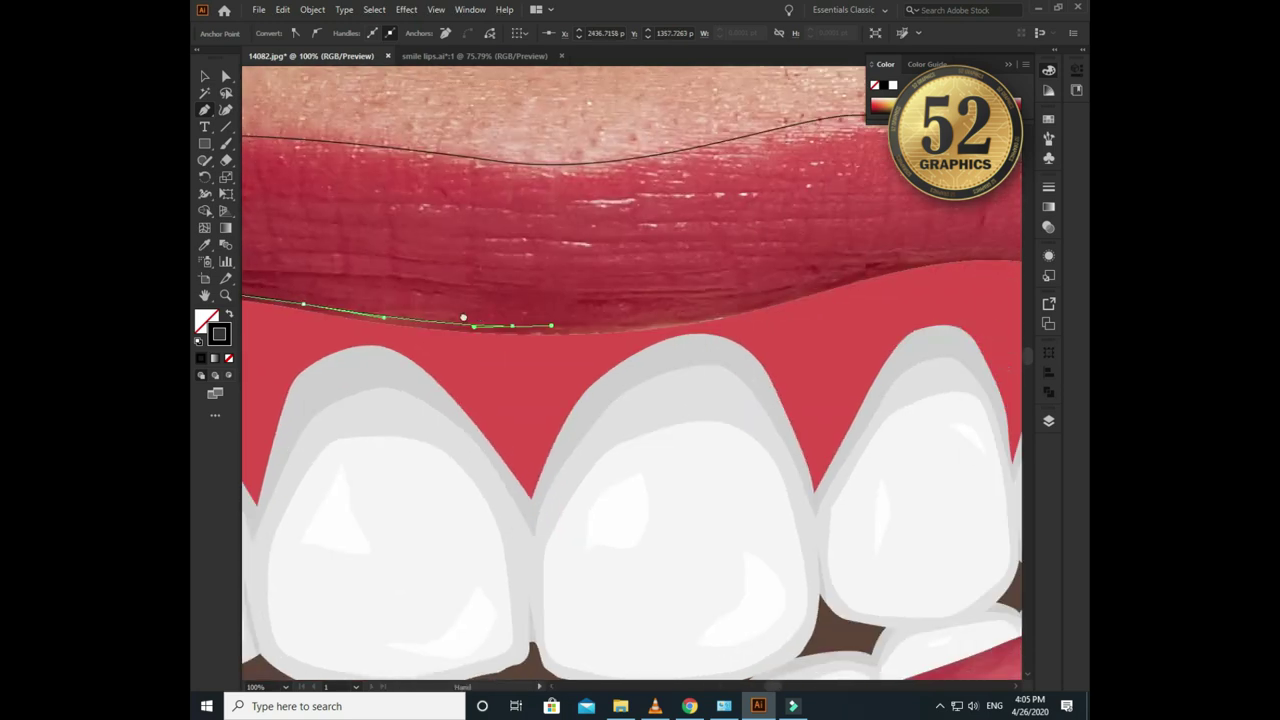
mouse_move(588, 316)
left_mouse_down()
mouse_move(783, 269)
mouse_move(687, 305)
left_mouse_up()
key("ctrl+minus")
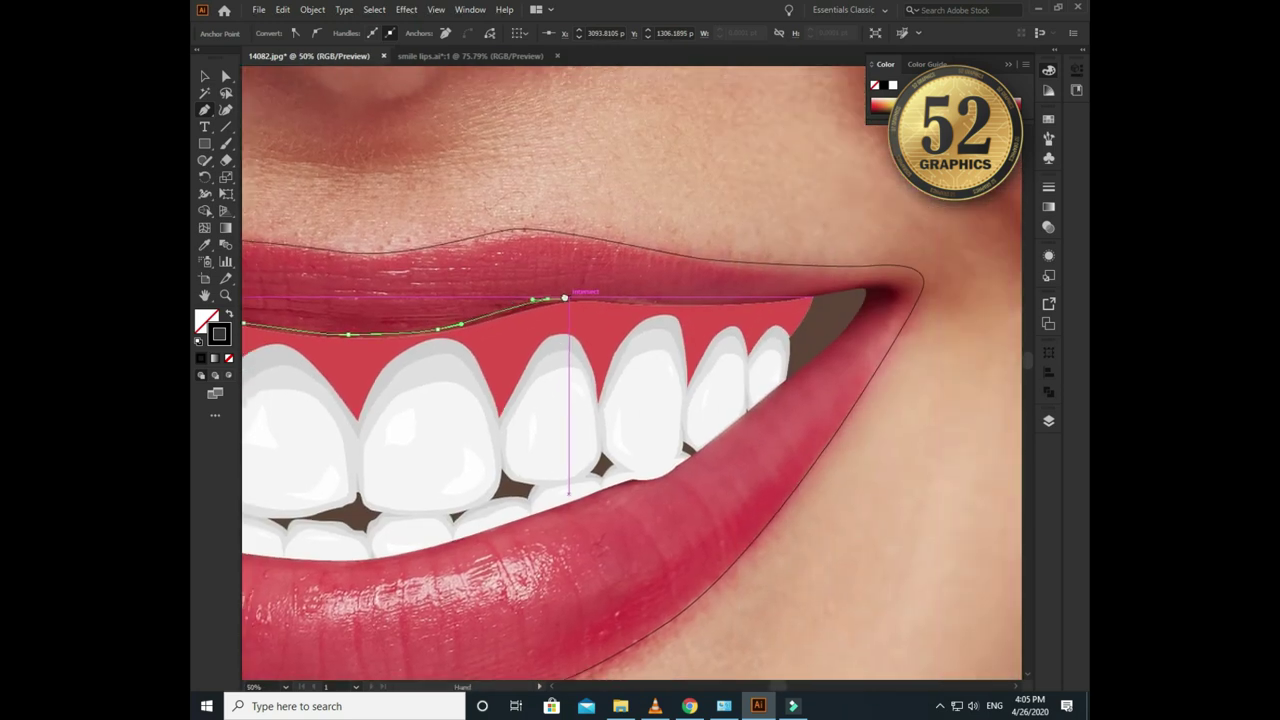
left_click_drag(797, 258, 962, 245)
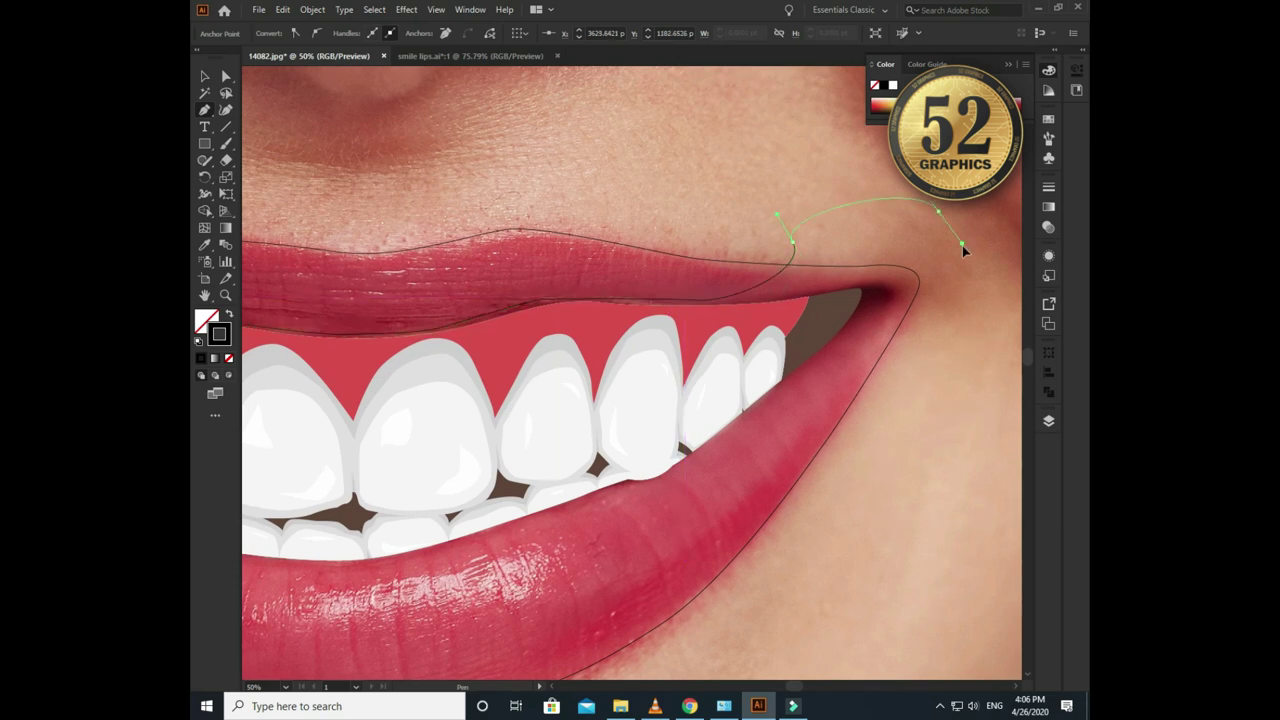
scroll(900, 400, "down", 3)
mouse_move(849, 410)
left_mouse_down()
mouse_move(859, 297)
mouse_move(797, 276)
left_mouse_up()
- Draw a curved lower-lip section shape from the lower lip edge up to the upper lip
left_click(706, 356)
mouse_move(664, 358)
left_mouse_down()
mouse_move(551, 372)
mouse_move(584, 364)
left_mouse_up()
left_click(641, 376)
scroll(641, 378, "down", 2)
scroll(641, 378, "left", 3)
scroll(551, 374, "up", 1)
scroll(551, 374, "left", 3)
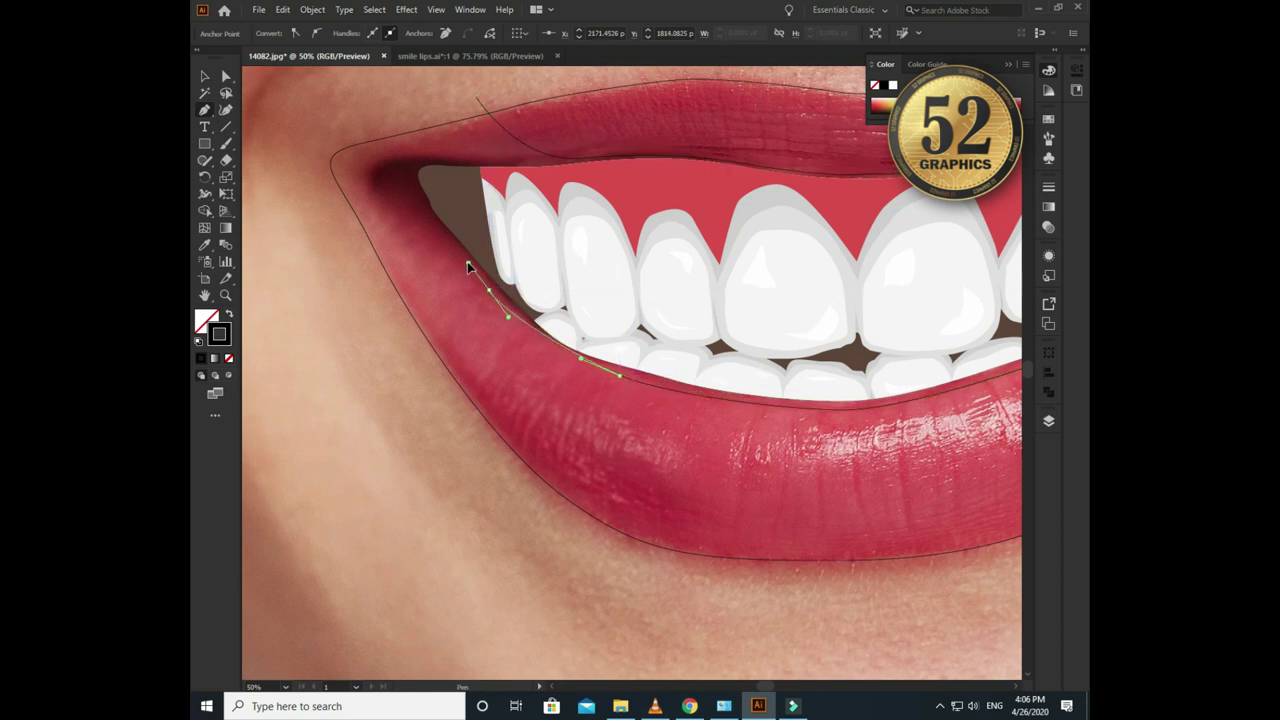
left_click_drag(490, 293, 480, 283)
mouse_move(488, 440)
left_mouse_down()
mouse_move(545, 572)
mouse_move(514, 486)
left_mouse_up()
left_click_drag(395, 350, 400, 366)
mouse_move(312, 133)
left_mouse_down()
mouse_move(408, 109)
mouse_move(492, 108)
left_mouse_up()
- Paste a copy of the traced path in front and combine it with the outer lip outline in Pathfinder
left_click(206, 76)
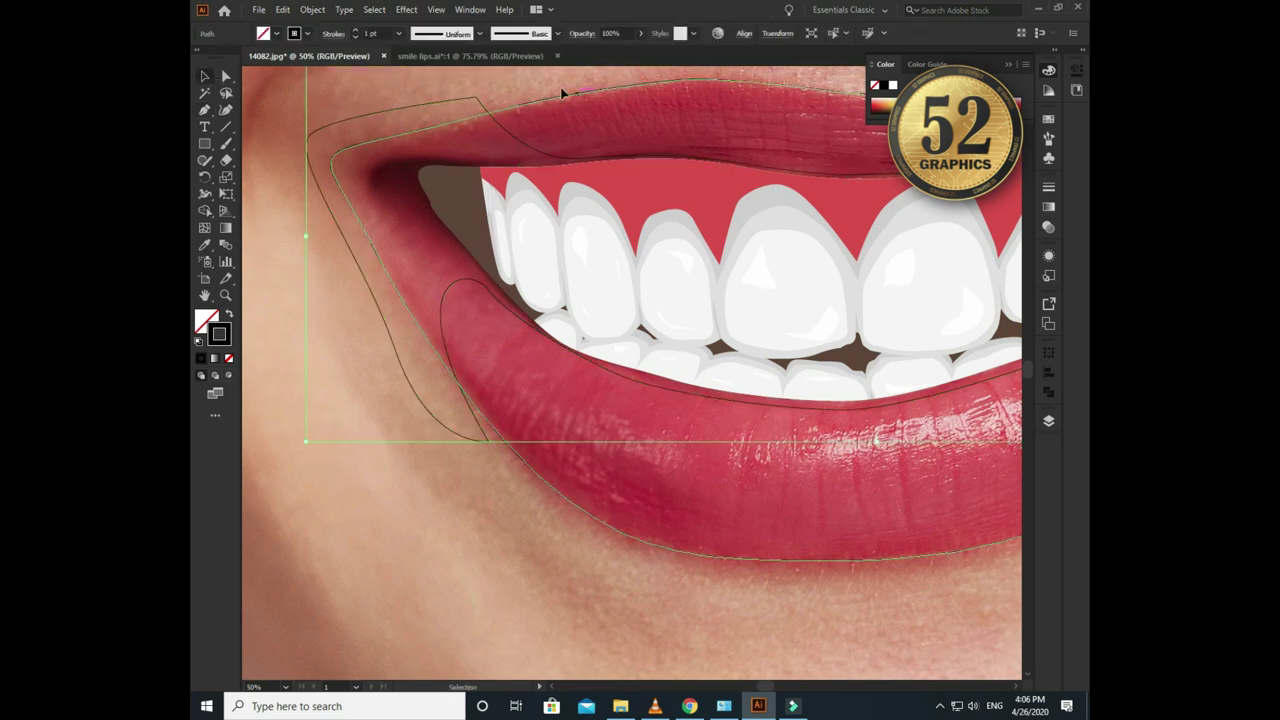
left_click(281, 10)
left_click(305, 77)
left_click(281, 10)
left_click(310, 108)
left_click(530, 148)
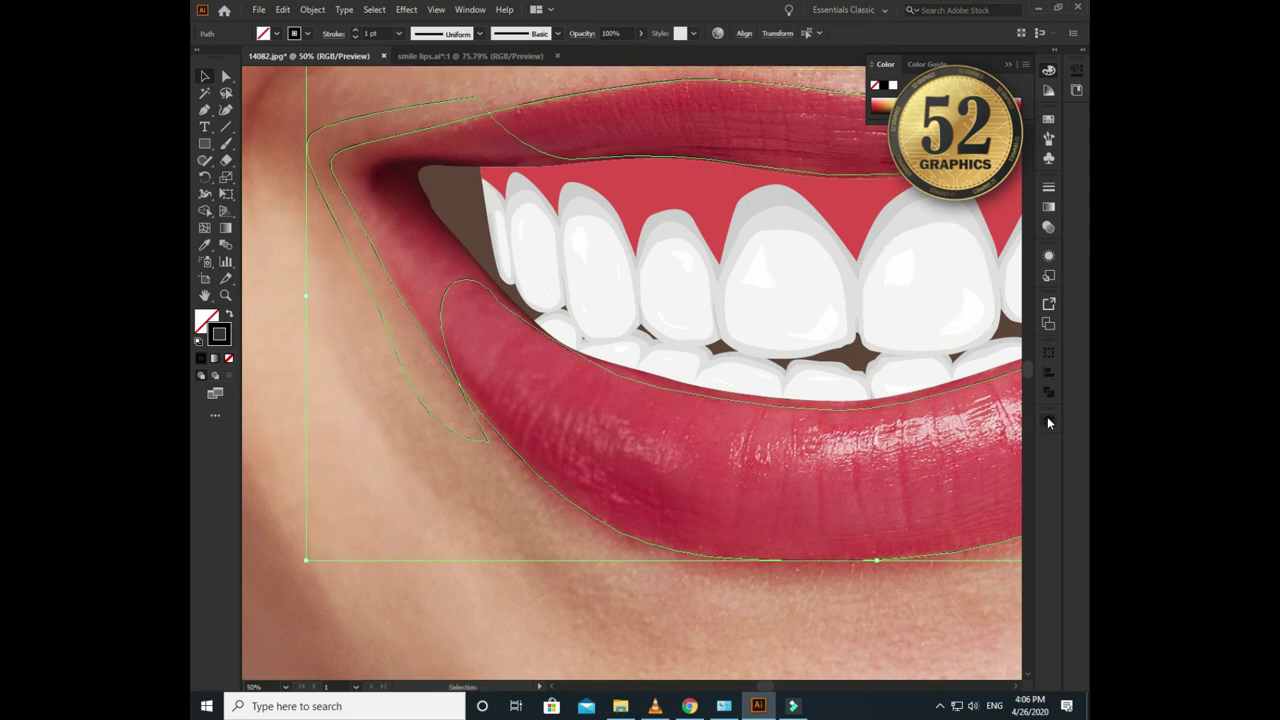
left_click(1048, 423)
left_click(936, 384)
- Pen-draw a band shape following the upper lip line and looping back above it
scroll(447, 213, "right", 4)
scroll(447, 213, "up", 2)
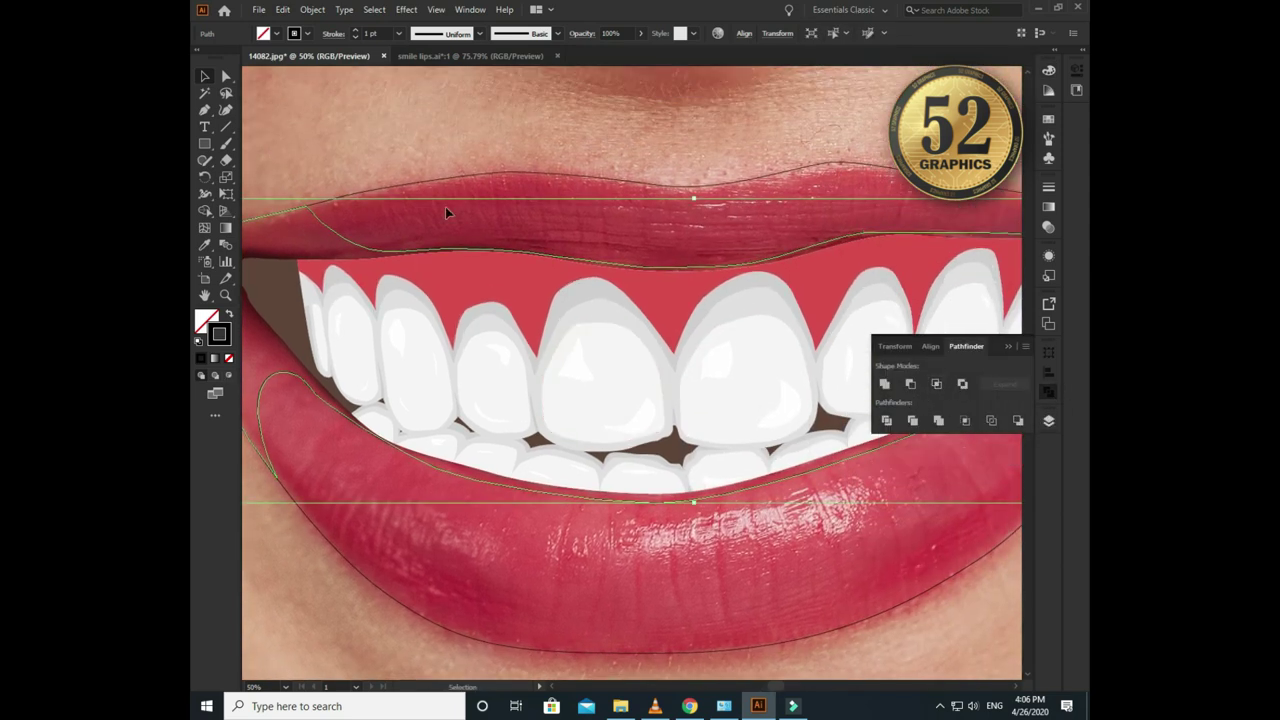
left_click(205, 110)
key("ctrl+minus")
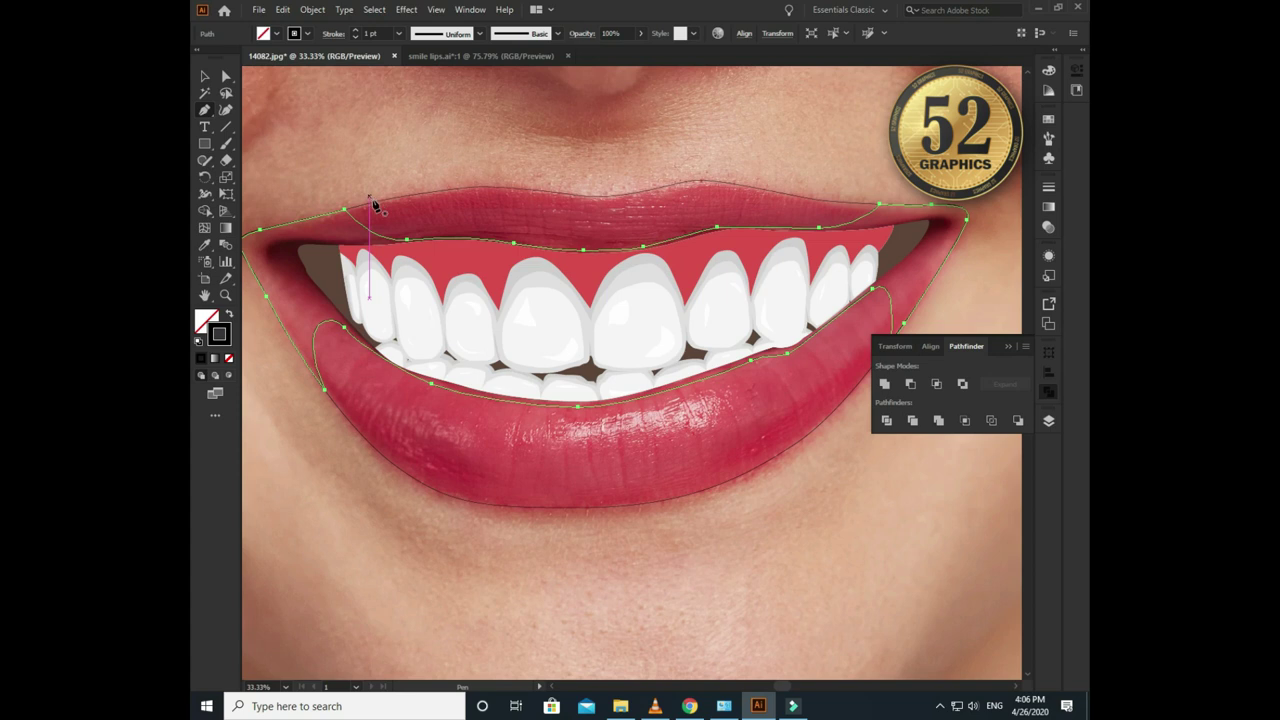
scroll(383, 186, "up", 1)
left_click(349, 213)
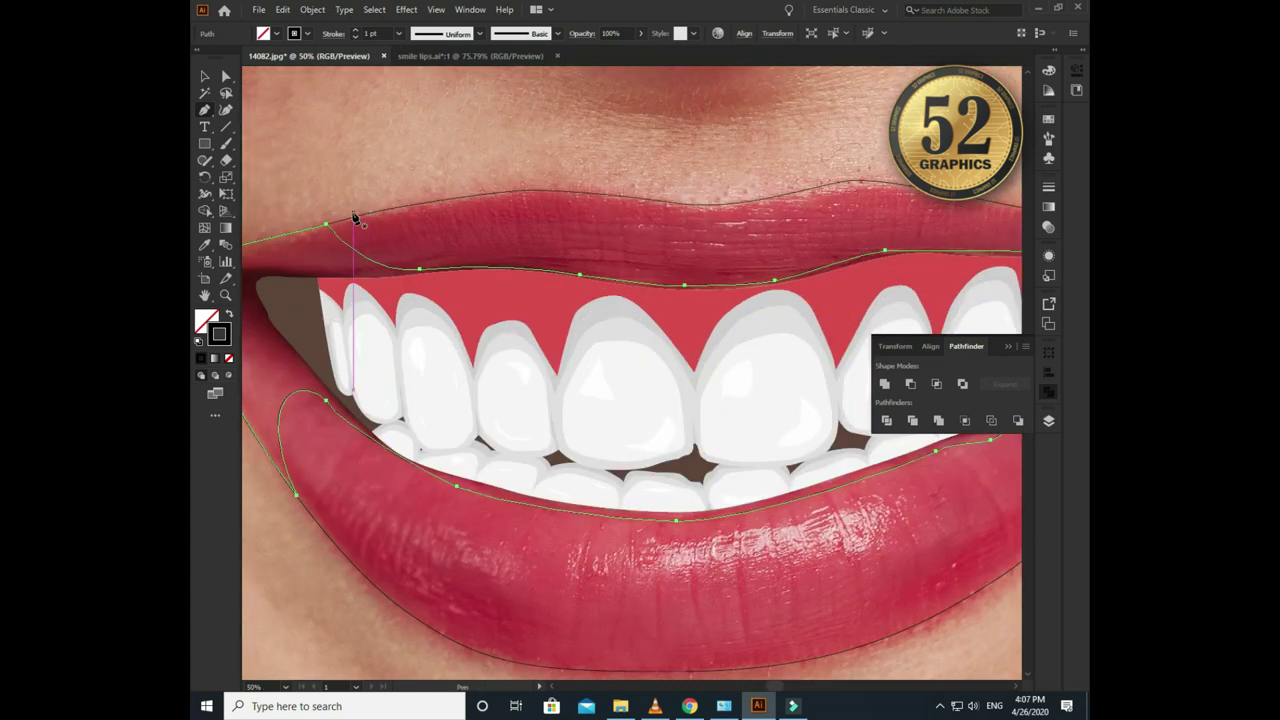
left_click_drag(590, 268, 632, 276)
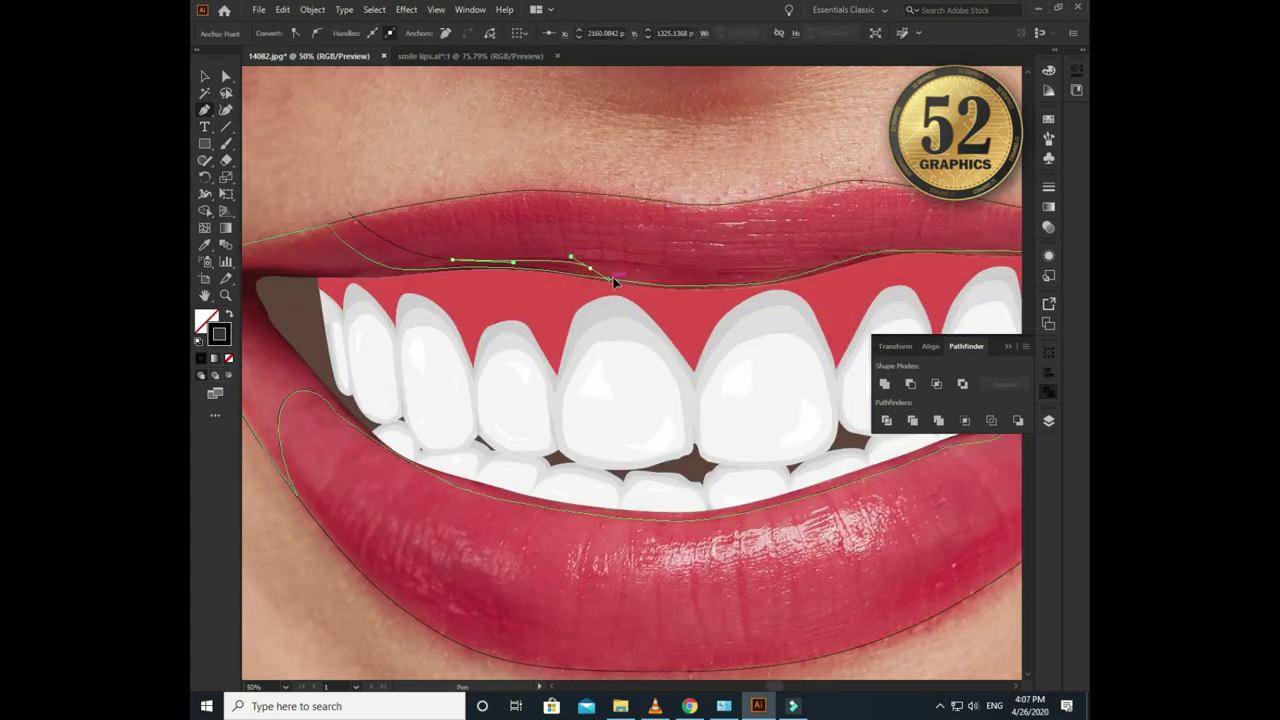
mouse_move(742, 277)
left_mouse_down()
mouse_move(758, 275)
mouse_move(564, 278)
mouse_move(640, 266)
mouse_move(497, 281)
left_mouse_up()
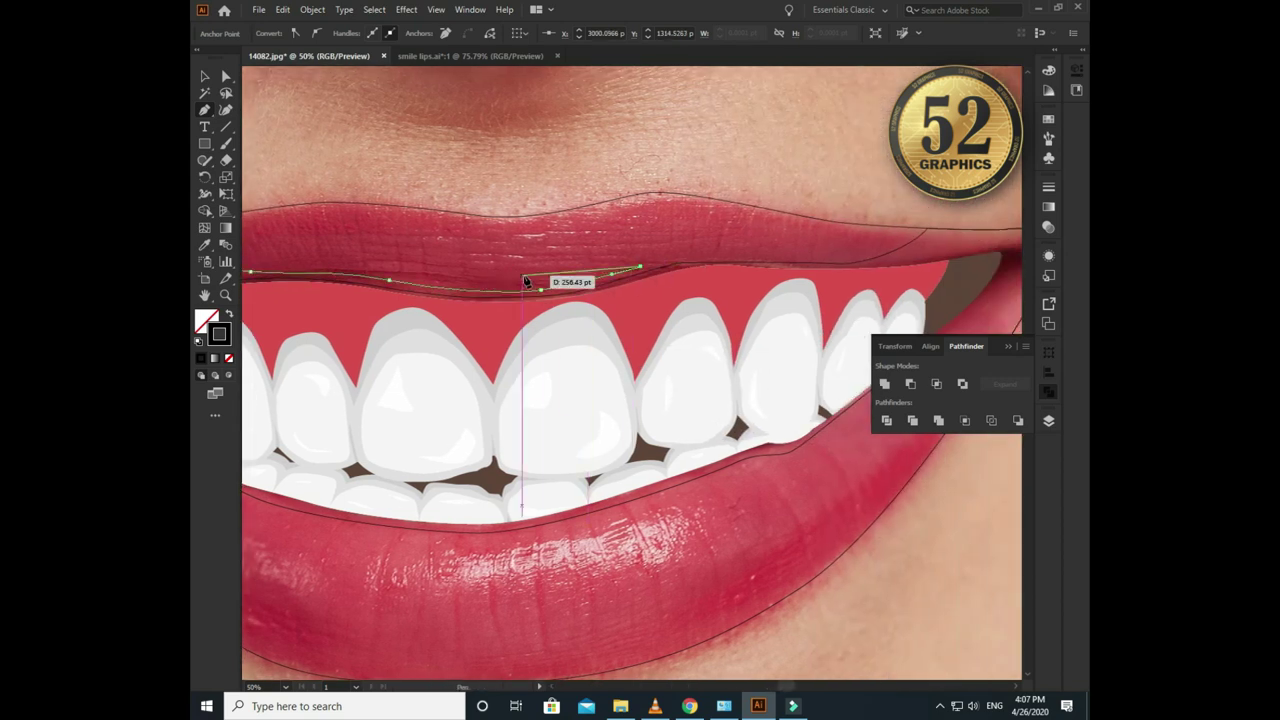
left_click_drag(637, 270, 648, 260)
mouse_move(722, 248)
left_mouse_down()
mouse_move(778, 258)
mouse_move(886, 177)
left_mouse_up()
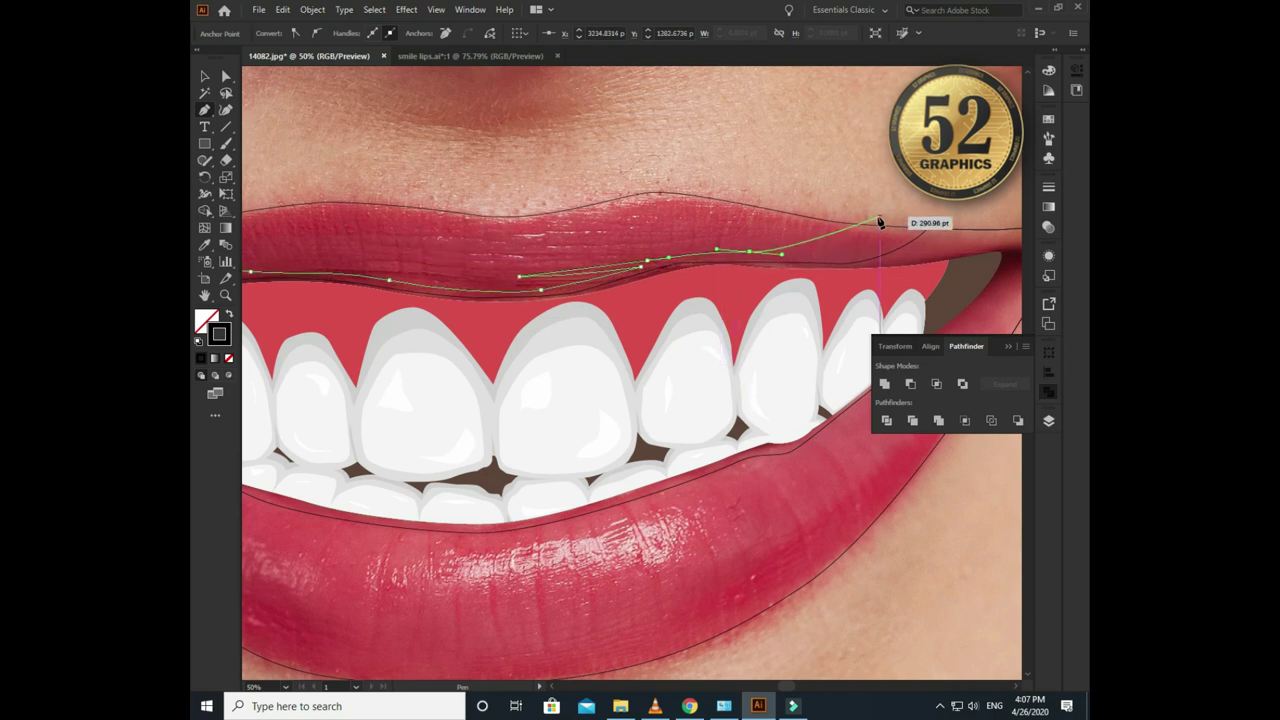
scroll(632, 300, "left", 5)
left_click_drag(446, 232, 446, 232)
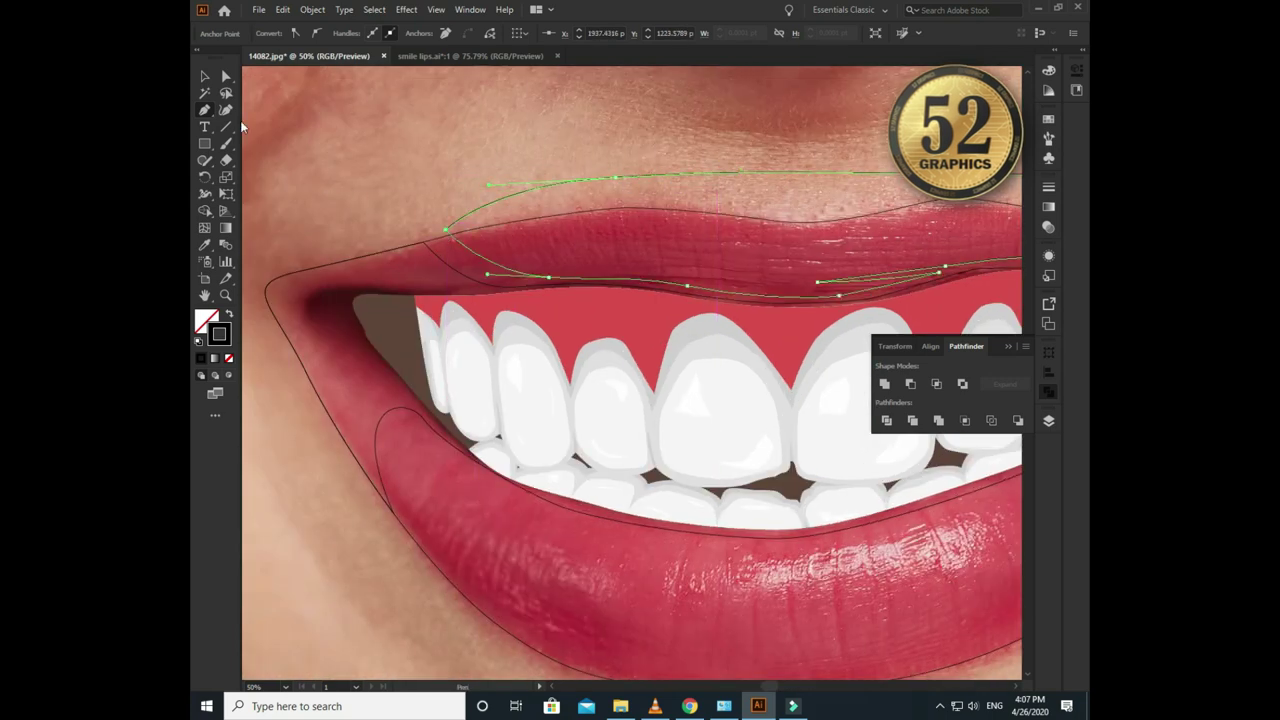
- Select the lip outline and copy it
left_click(400, 250, "ctrl")
left_click(283, 9)
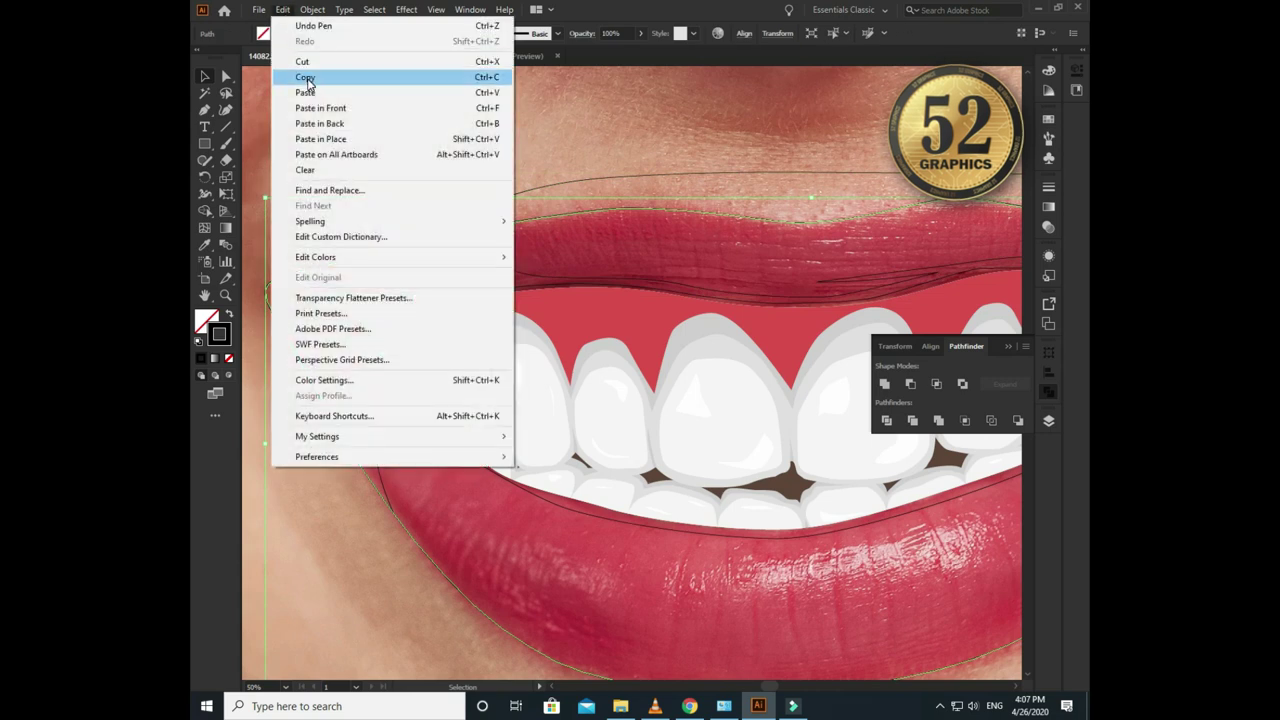
left_click(310, 108)
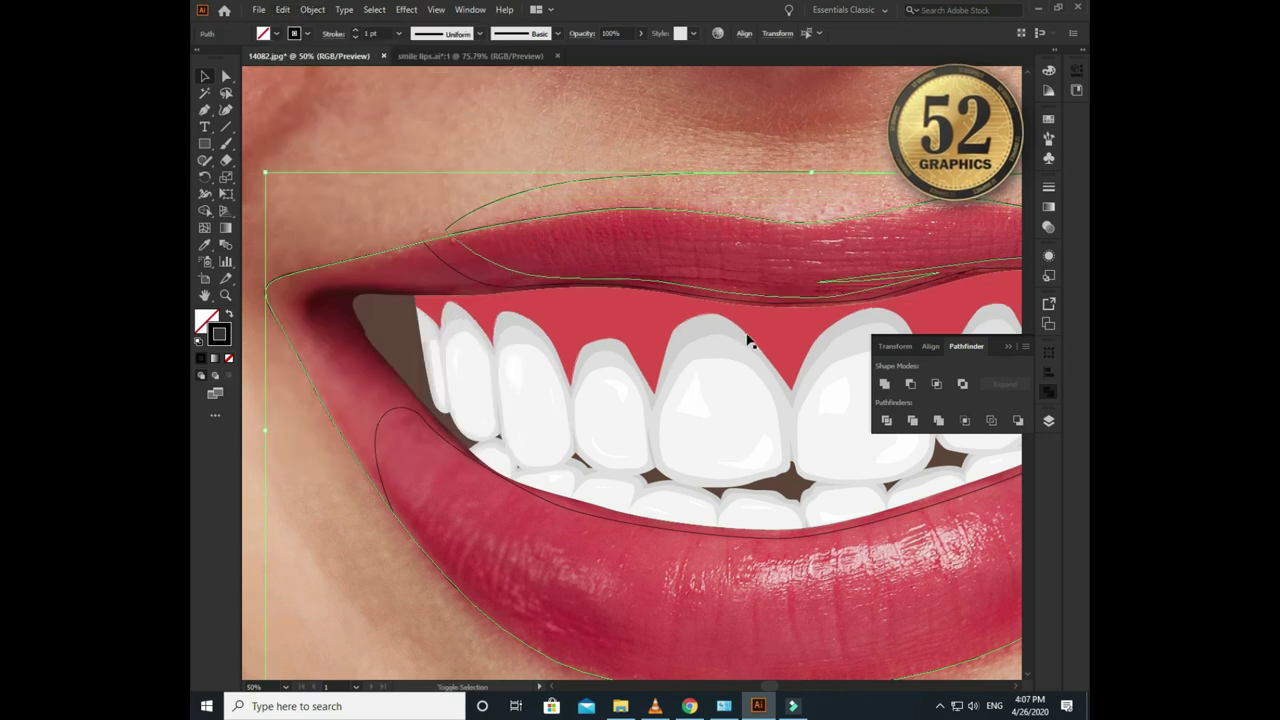
- Start a Pen path at the lower lip's left corner, anchoring where the teeth meet the lip
left_click(614, 177)
left_click_drag(614, 177, 576, 166)
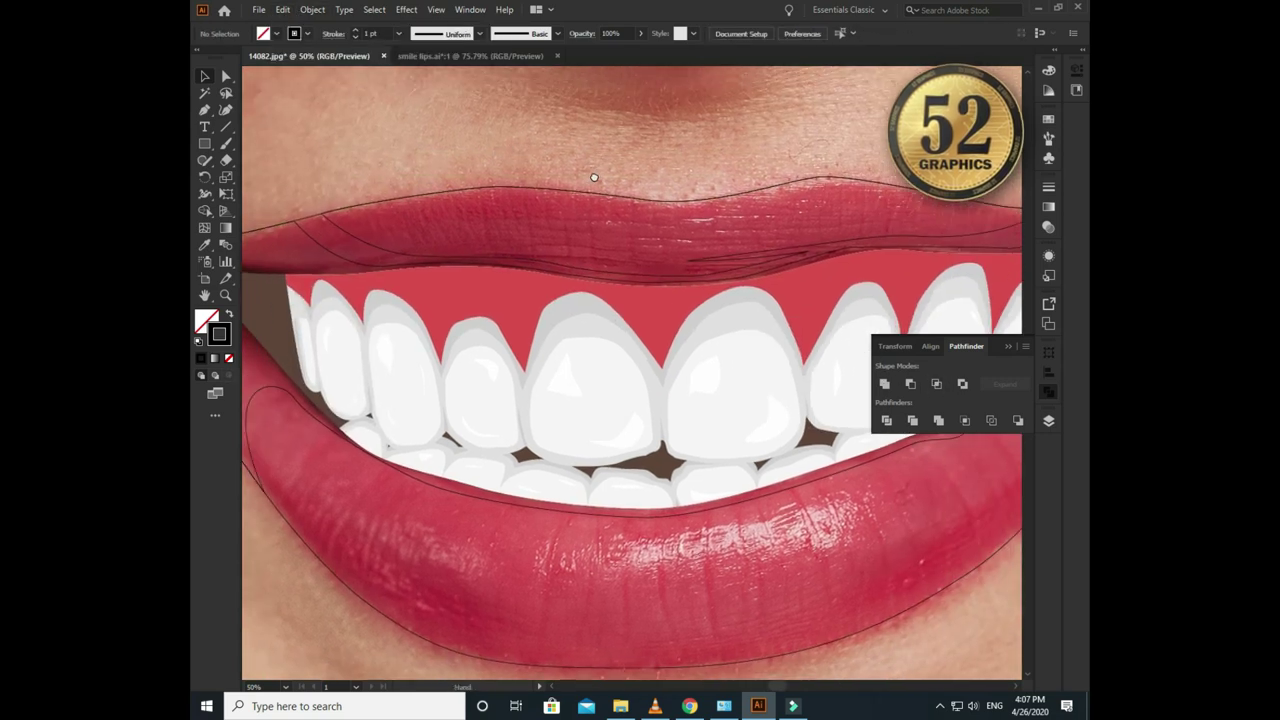
left_click_drag(445, 375, 500, 265)
left_click(204, 110)
scroll(343, 223, "down", 3)
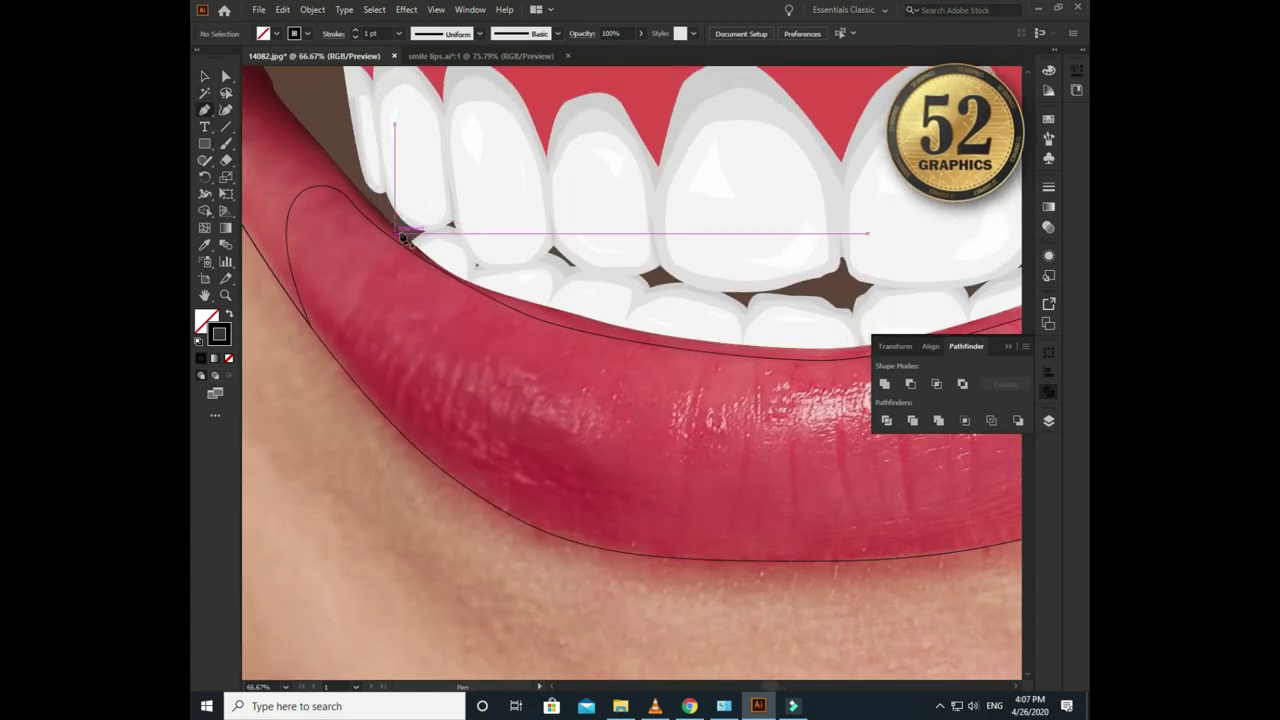
scroll(310, 182, "up", 1)
left_click(380, 234)
left_click(424, 239)
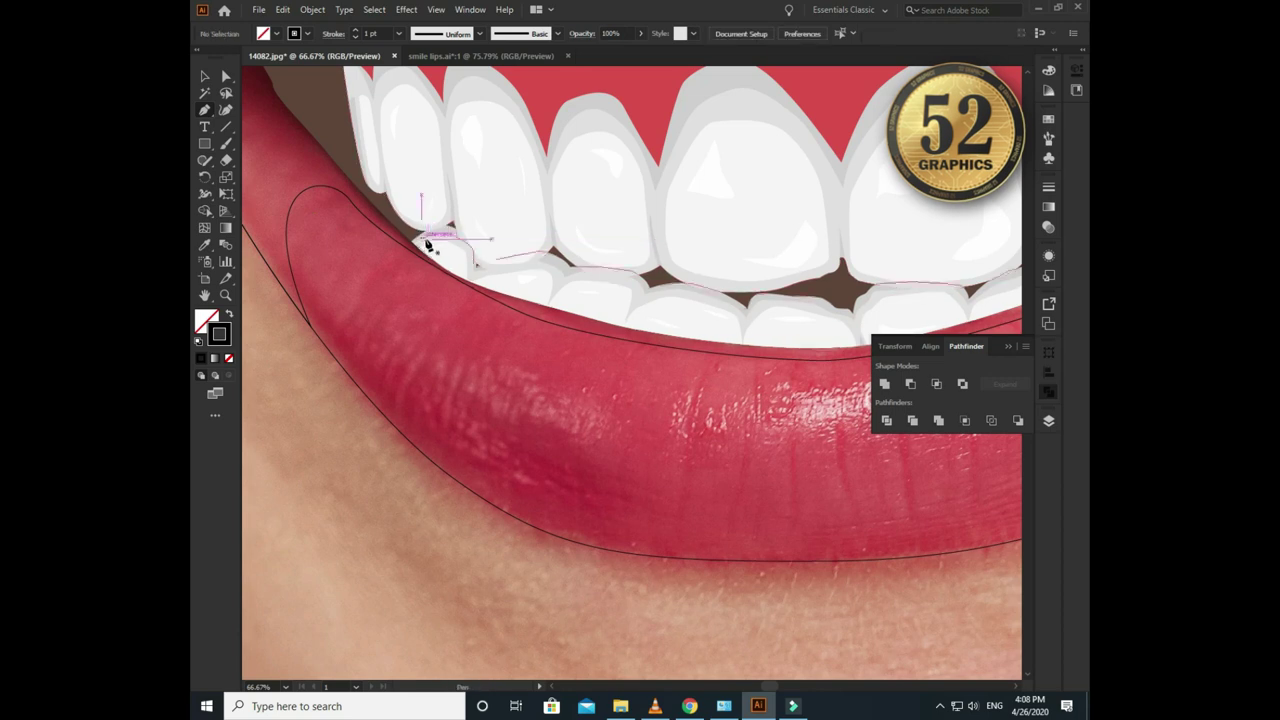
left_click_drag(329, 228, 343, 236)
- Continue the path with smooth anchors along the lower lip's bottom edge up to the right corner
left_click_drag(437, 437, 490, 486)
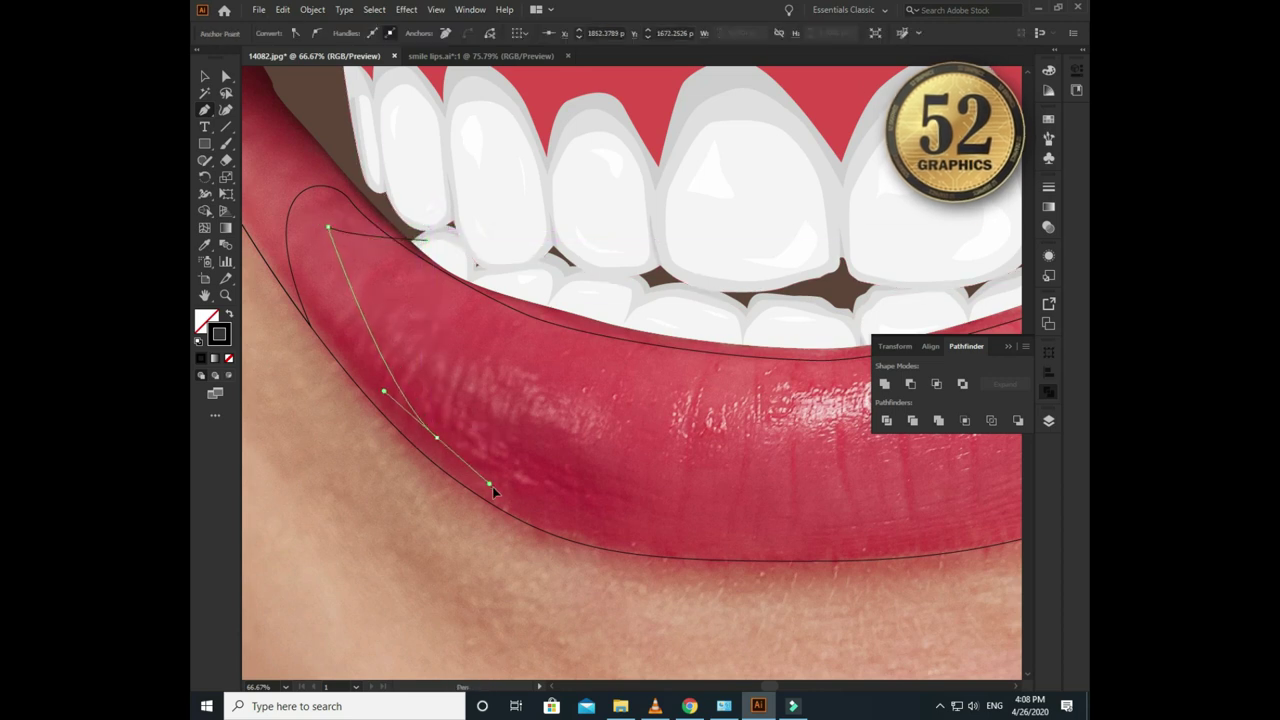
key("ctrl+z")
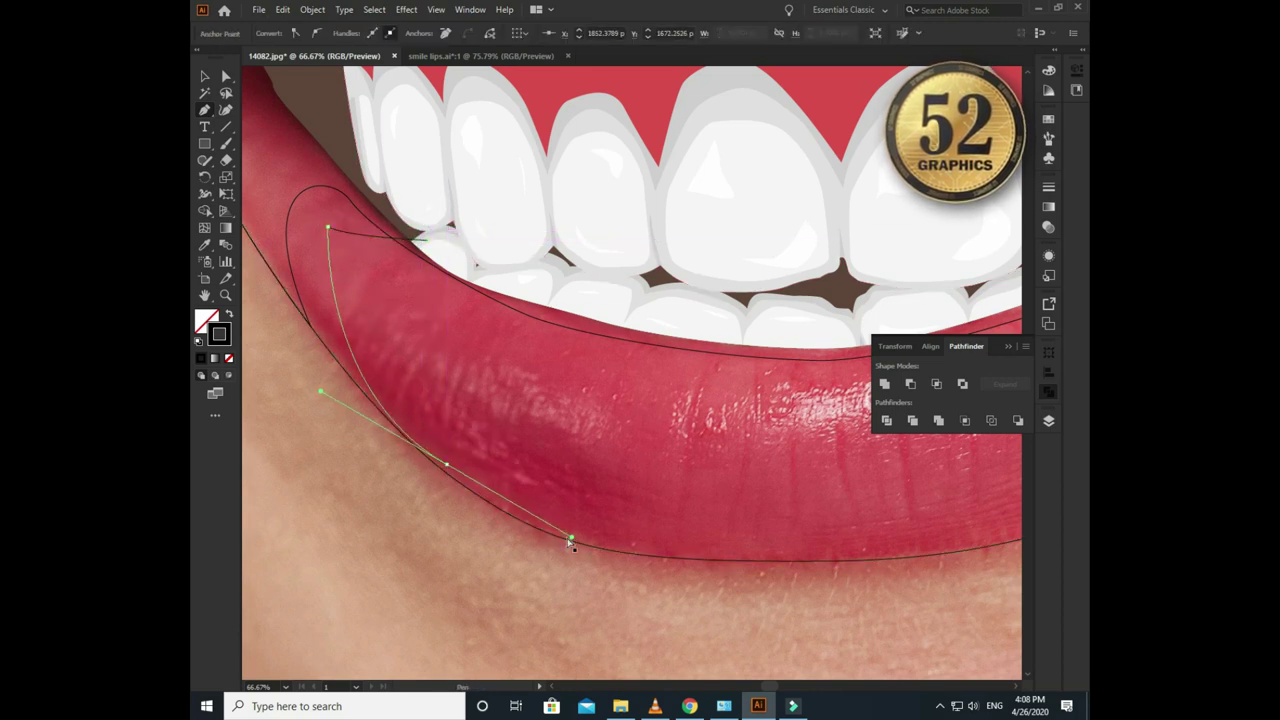
left_click_drag(499, 497, 686, 590)
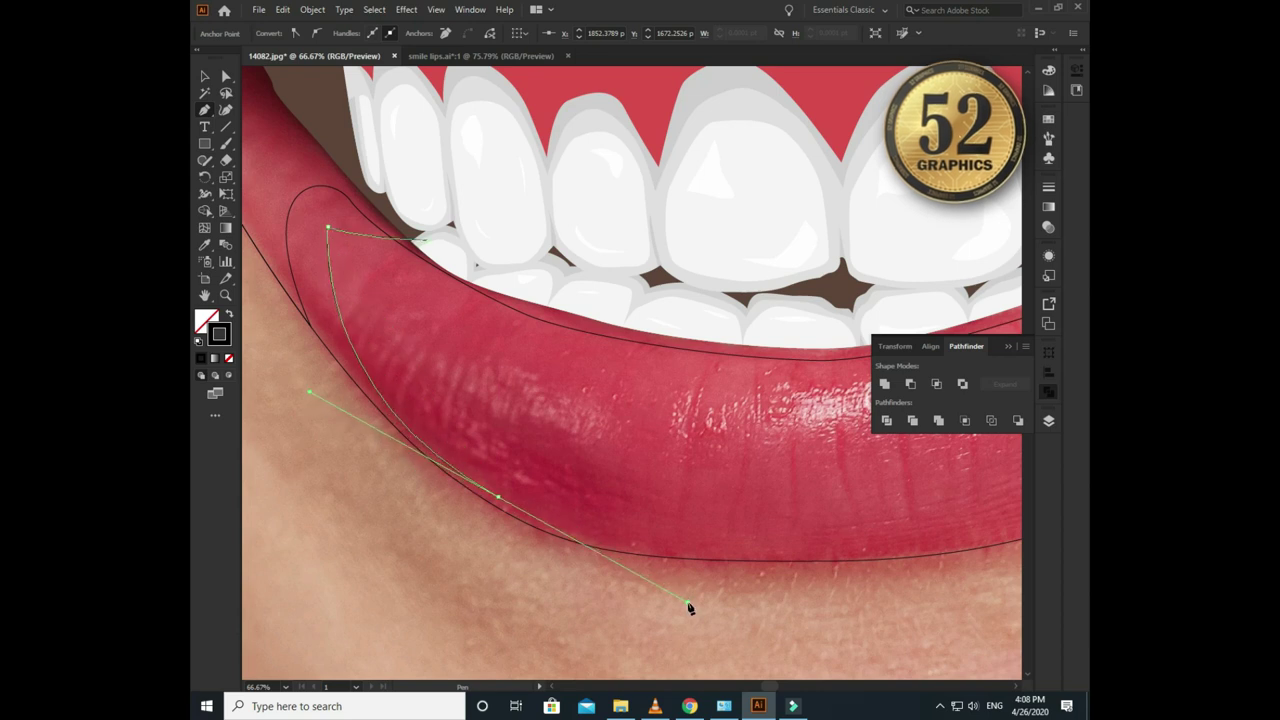
left_click_drag(600, 505, 389, 503)
left_click_drag(626, 531, 740, 524)
scroll(790, 527, "up", 2)
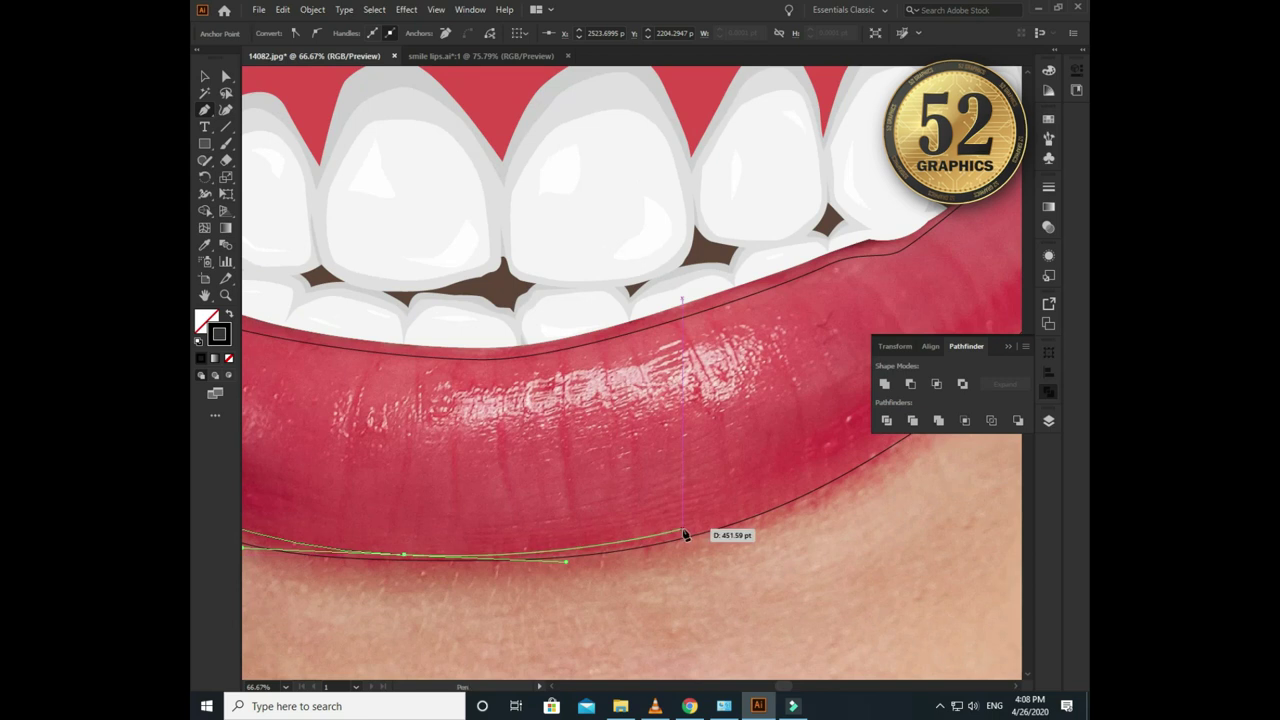
scroll(720, 525, "down", 1)
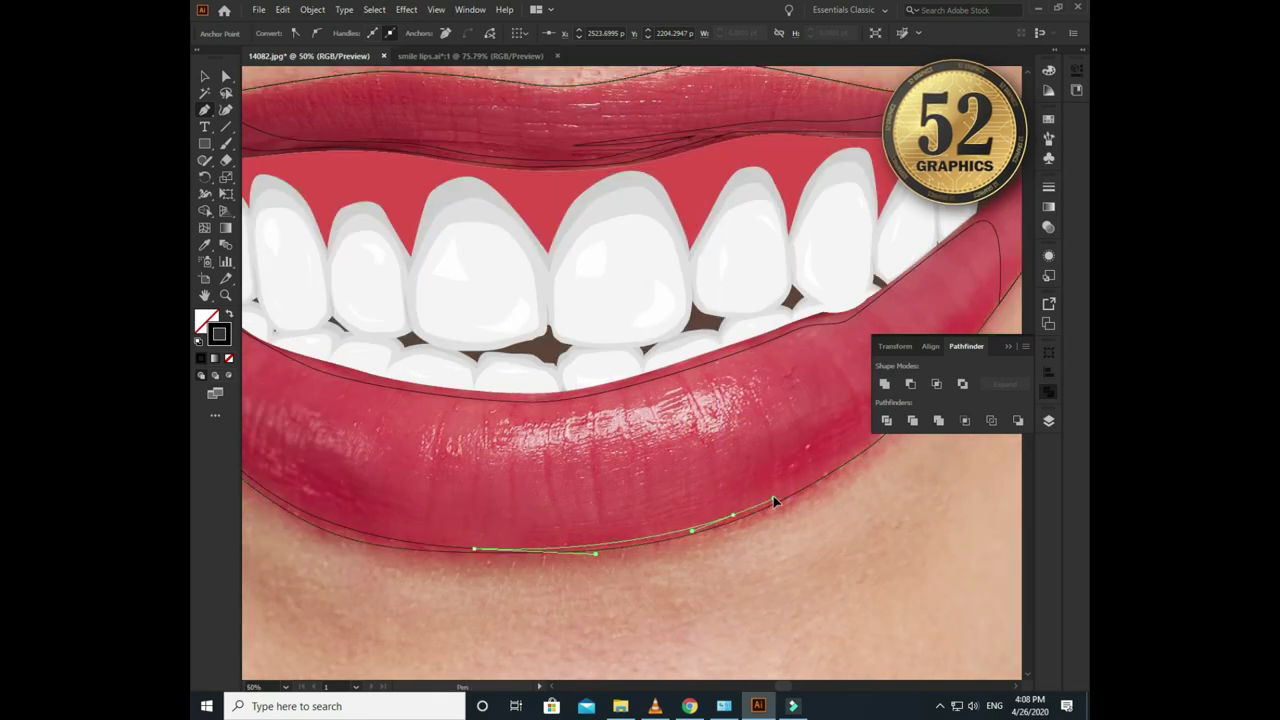
scroll(770, 502, "down", 1)
left_click_drag(722, 466, 738, 432)
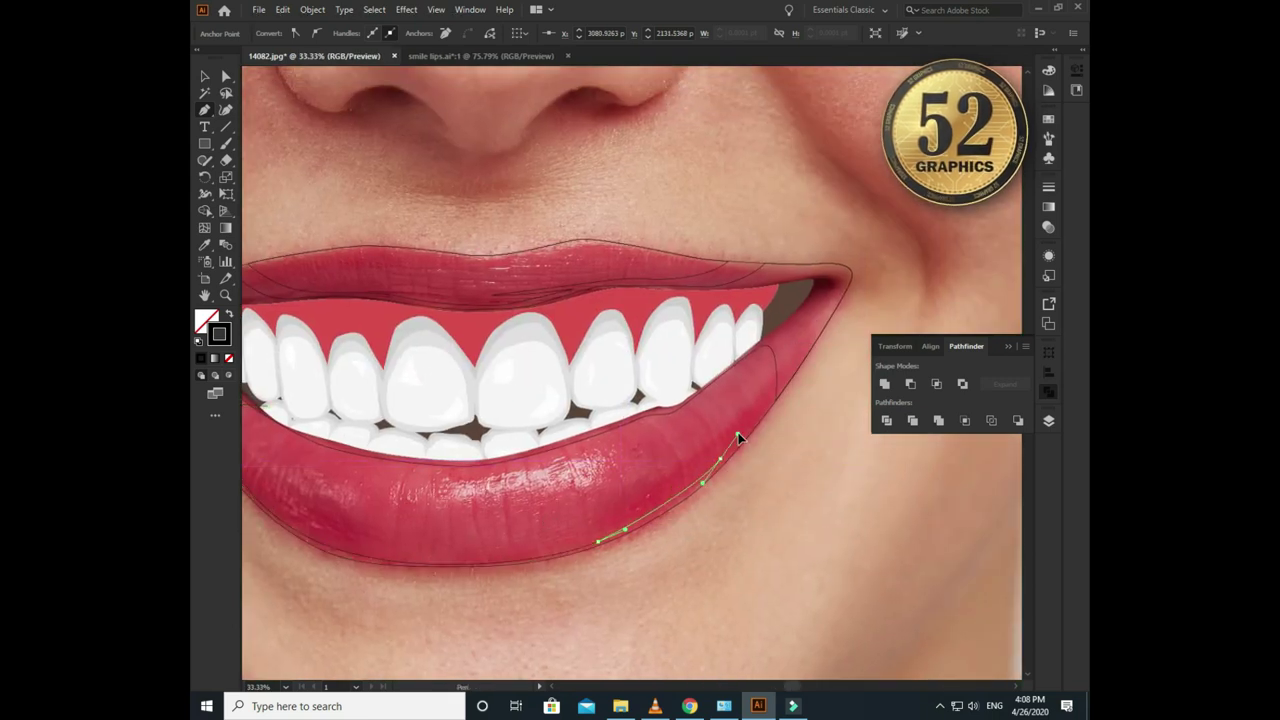
left_click_drag(767, 354, 725, 342)
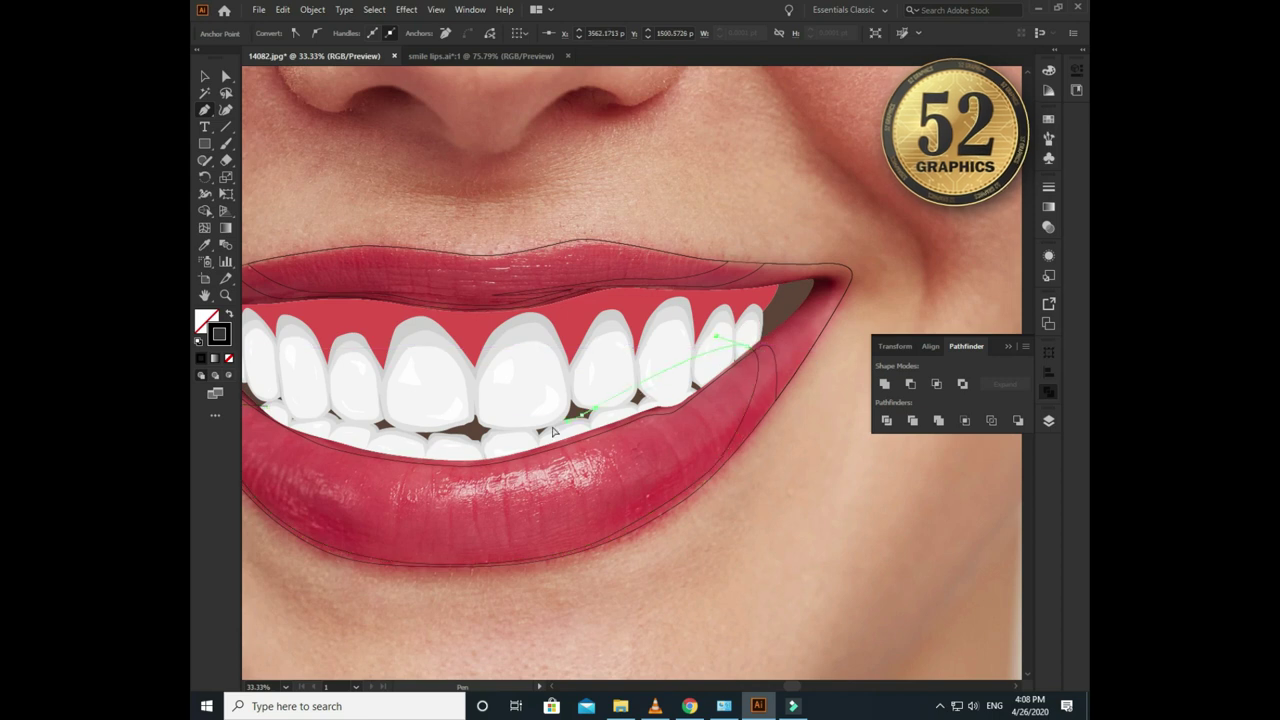
scroll(488, 393, "left", 3)
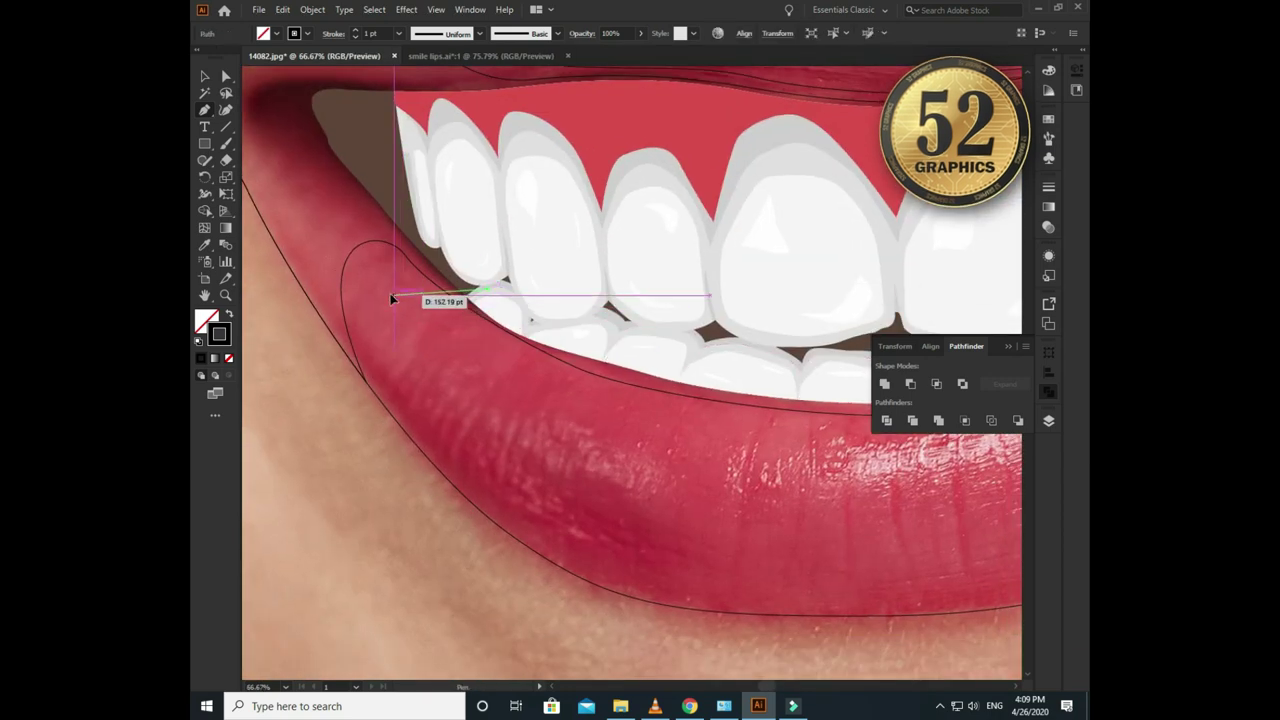
- Curve the shadow path down and along the lower lip's bottom edge, panning between both corners
left_click_drag(349, 275, 393, 308)
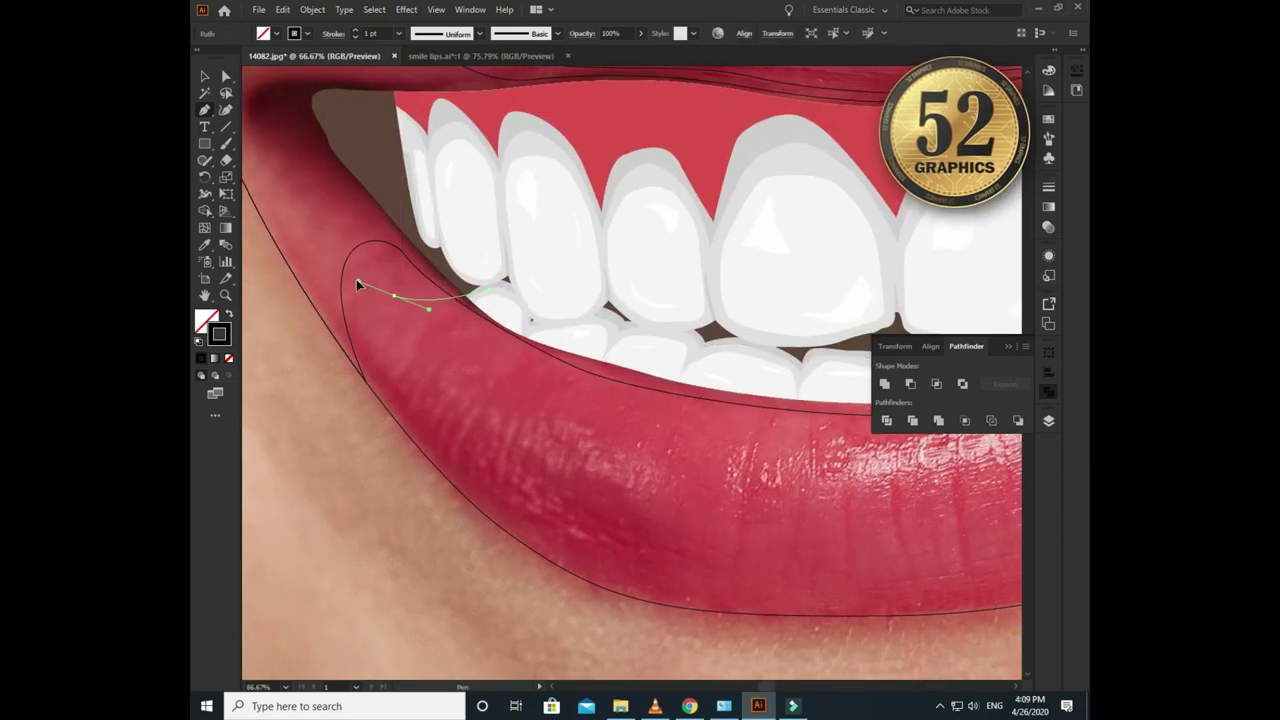
mouse_move(449, 469)
left_mouse_down()
mouse_move(537, 549)
mouse_move(416, 464)
left_mouse_up()
mouse_move(563, 522)
left_mouse_down()
mouse_move(650, 528)
mouse_move(410, 533)
left_mouse_up()
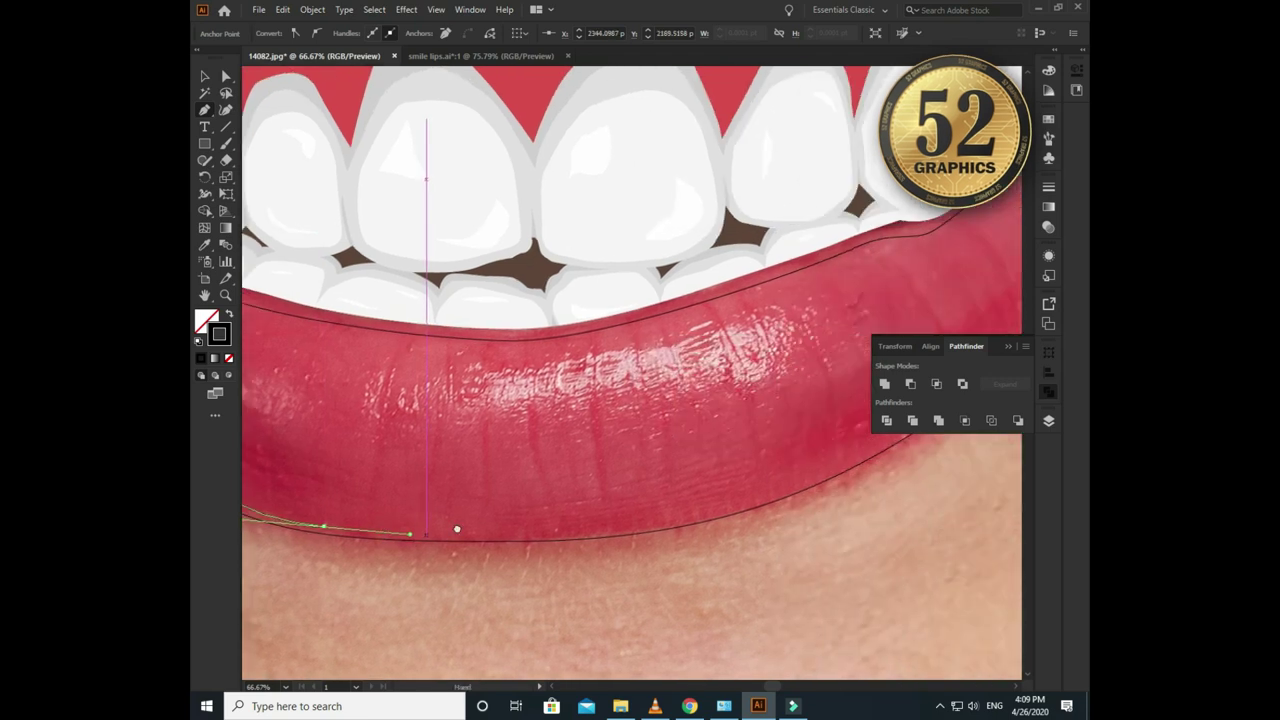
mouse_move(594, 533)
left_mouse_down()
mouse_move(629, 526)
mouse_move(665, 545)
left_mouse_up()
key("ctrl+minus")
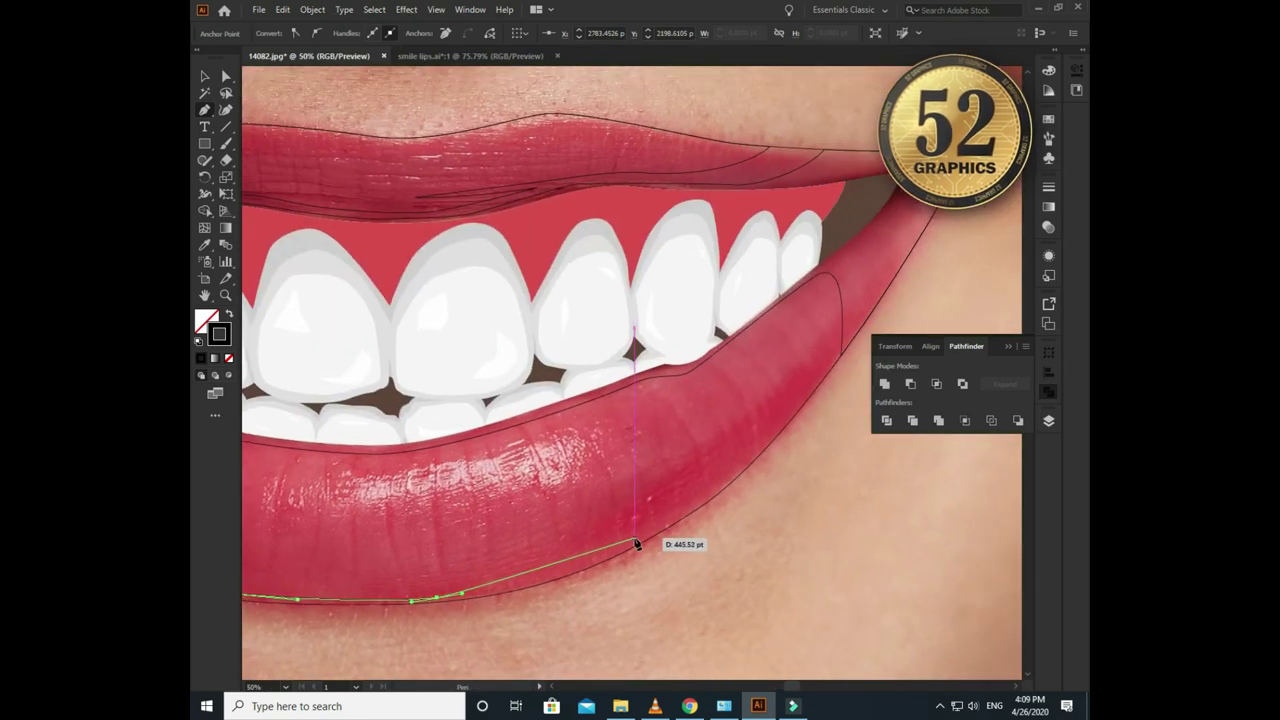
left_click_drag(751, 484, 610, 528)
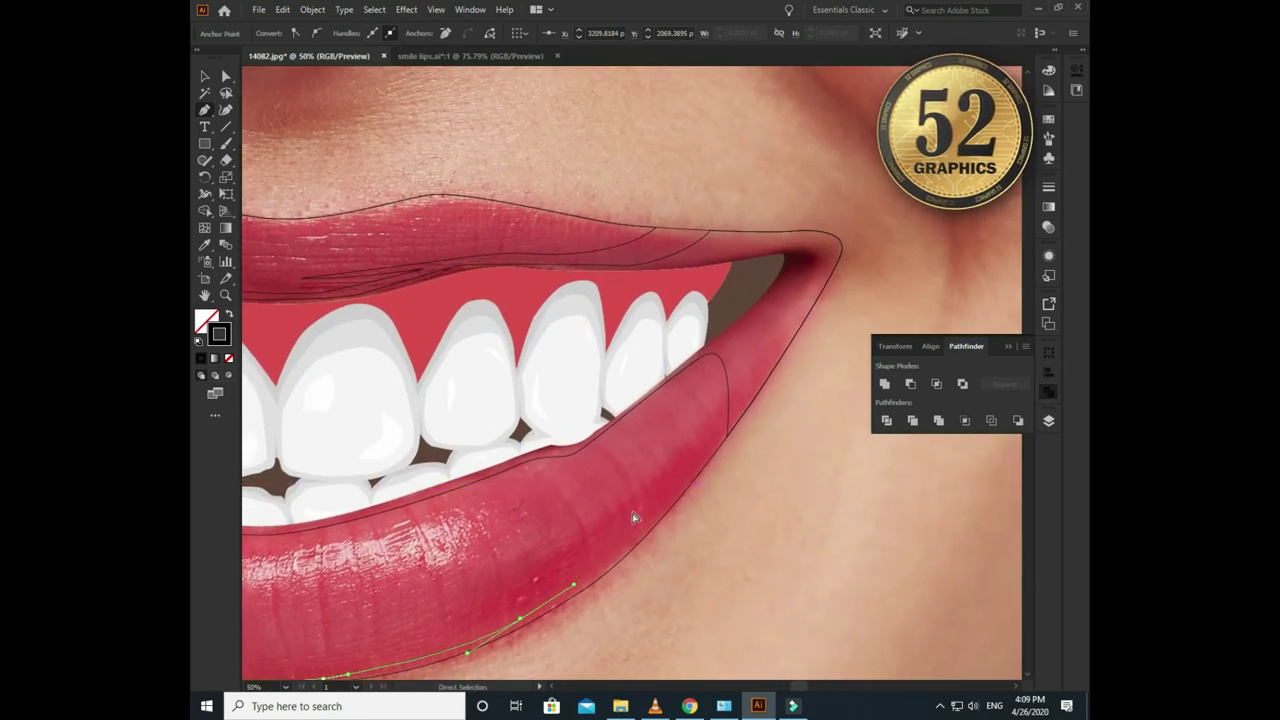
key("ctrl+plus")
left_click_drag(520, 492, 491, 457)
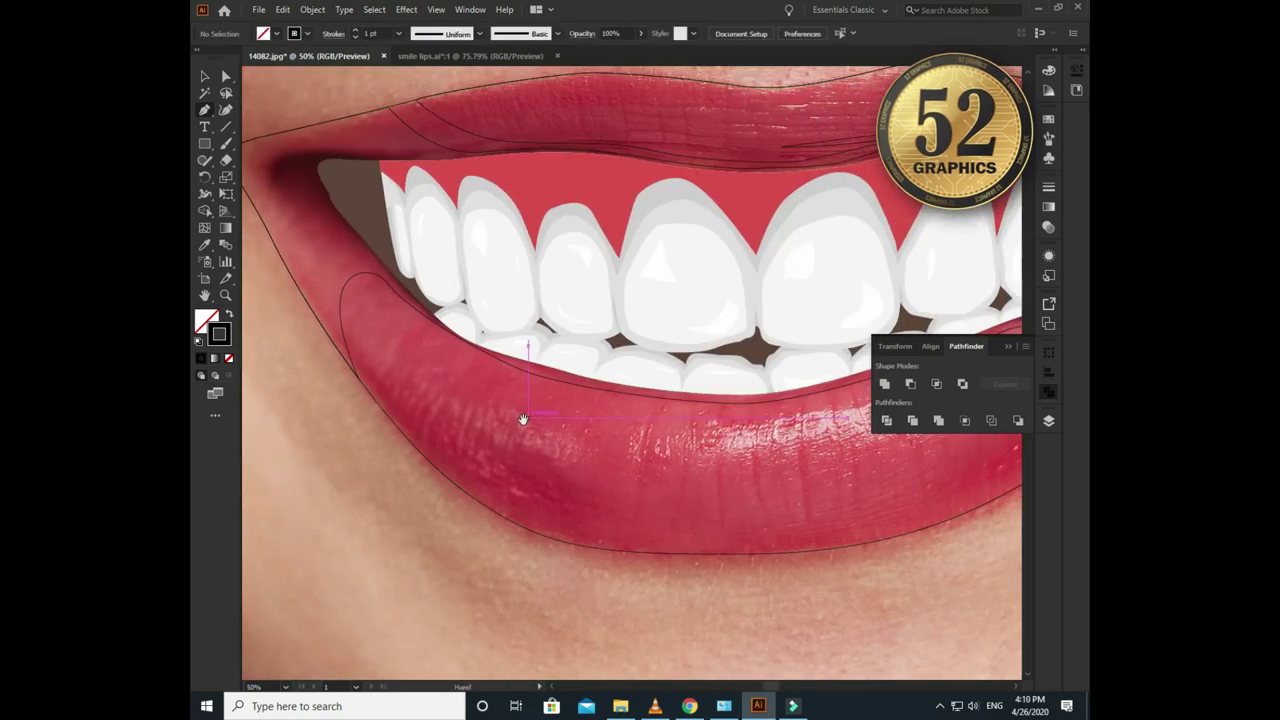
- Resume the shadow path with curved points up to the right corner and back along the lip
left_click(395, 326)
left_click_drag(535, 483, 567, 498)
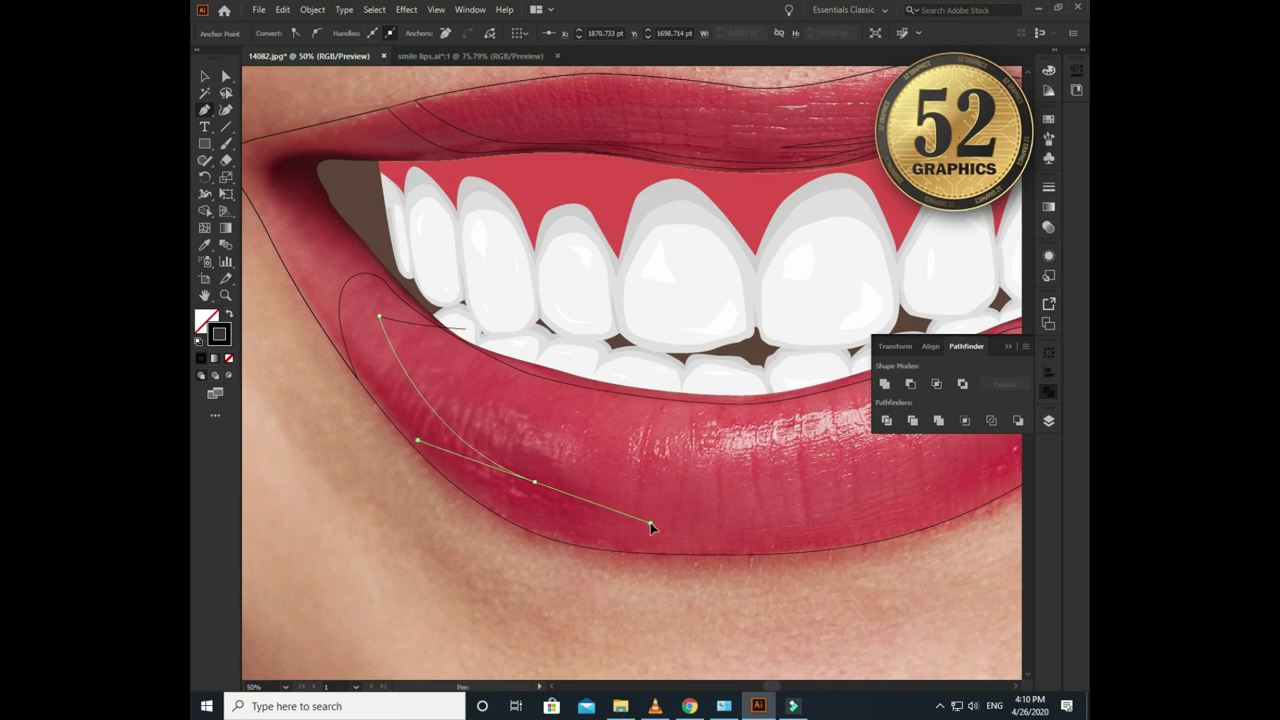
left_click_drag(650, 522, 515, 501)
left_click_drag(722, 466, 775, 455)
left_click_drag(549, 490, 532, 496)
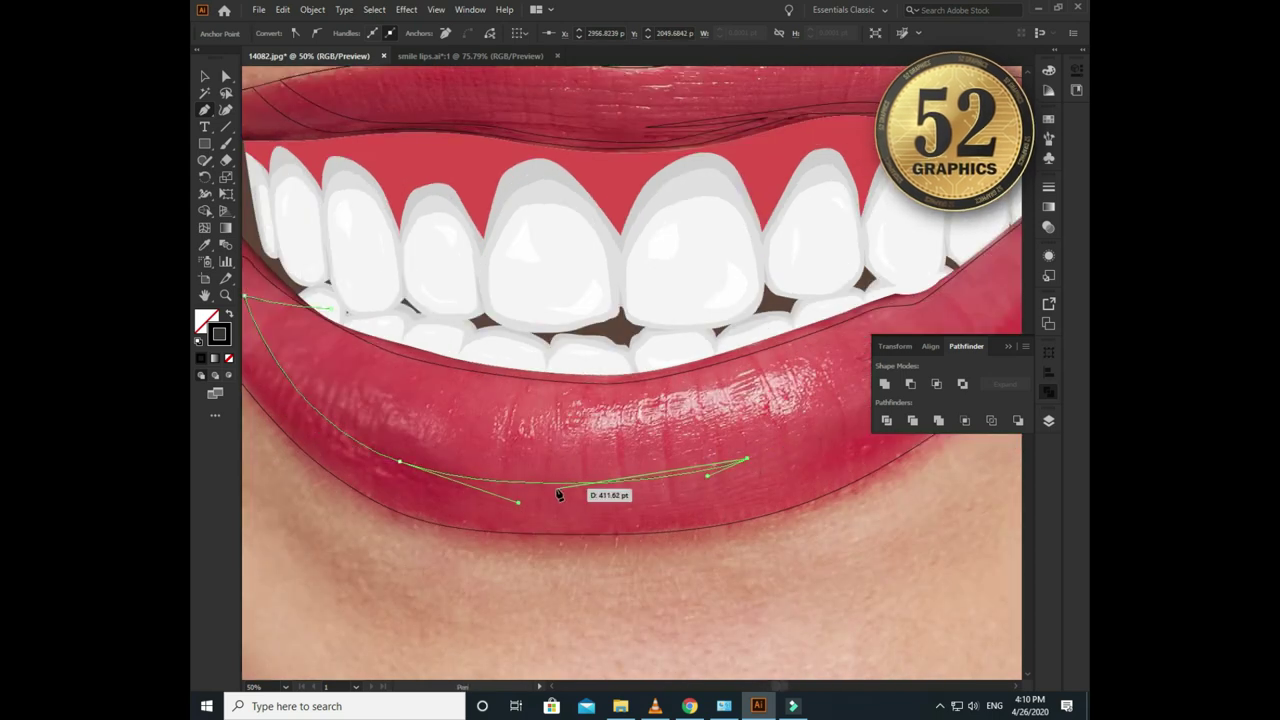
key("ctrl+minus")
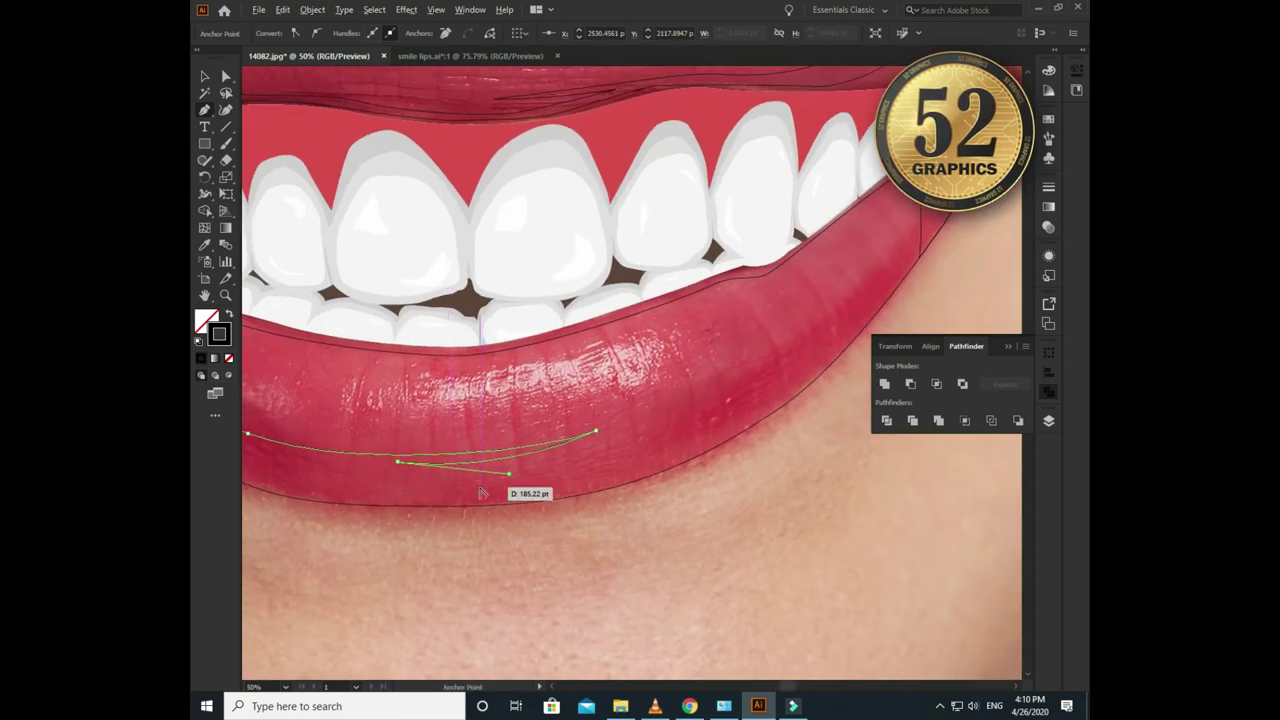
left_click_drag(632, 376, 711, 223)
key("ctrl+z")
left_click_drag(657, 358, 740, 197)
left_click_drag(556, 426, 636, 290)
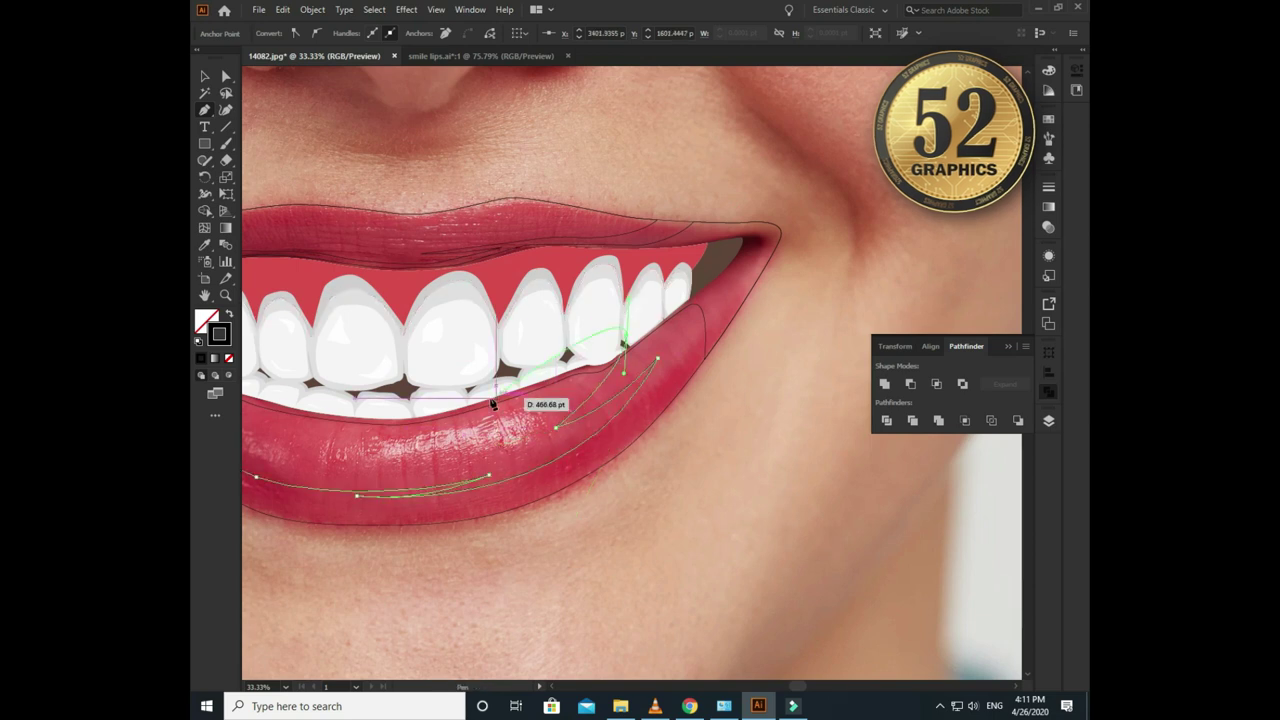
- Close the lower lip shadow path and deselect it, bringing the whole mouth into view
scroll(514, 400, "left", 5)
left_click_drag(406, 369, 470, 378)
key("v")
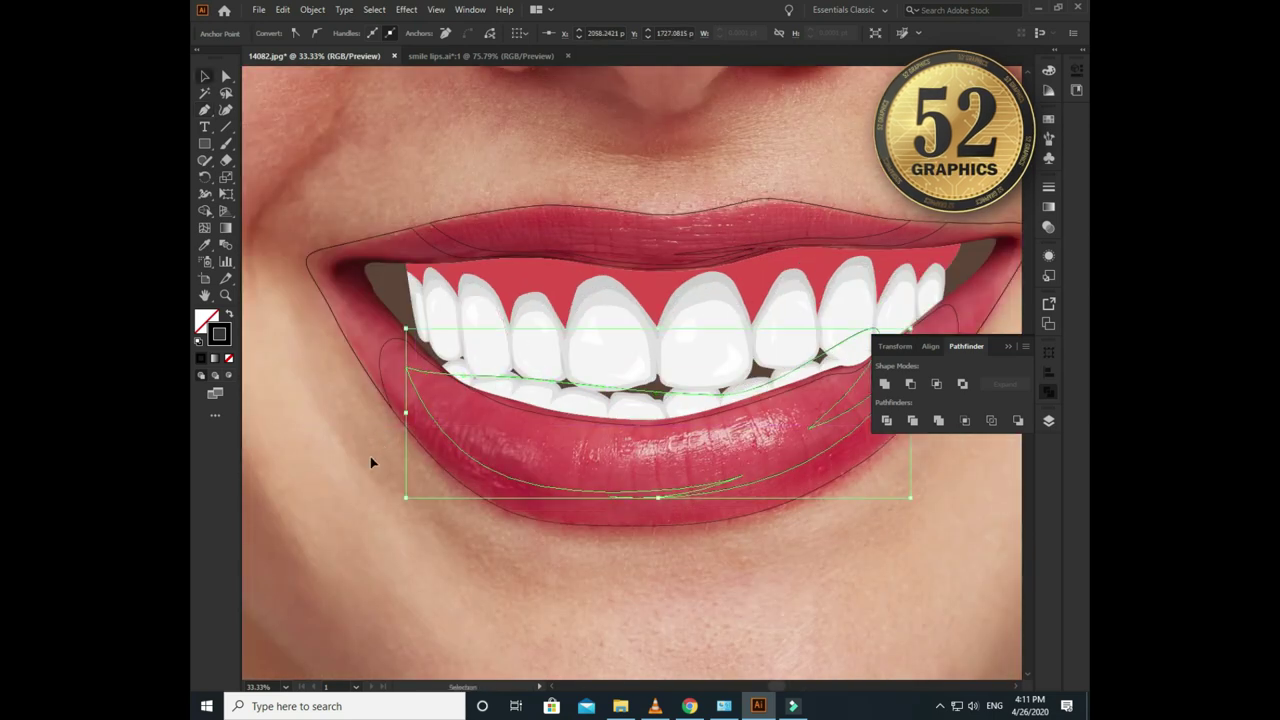
left_click(372, 461)
scroll(372, 461, "down", 1)
left_click_drag(372, 461, 465, 440)
scroll(465, 440, "up", 1)
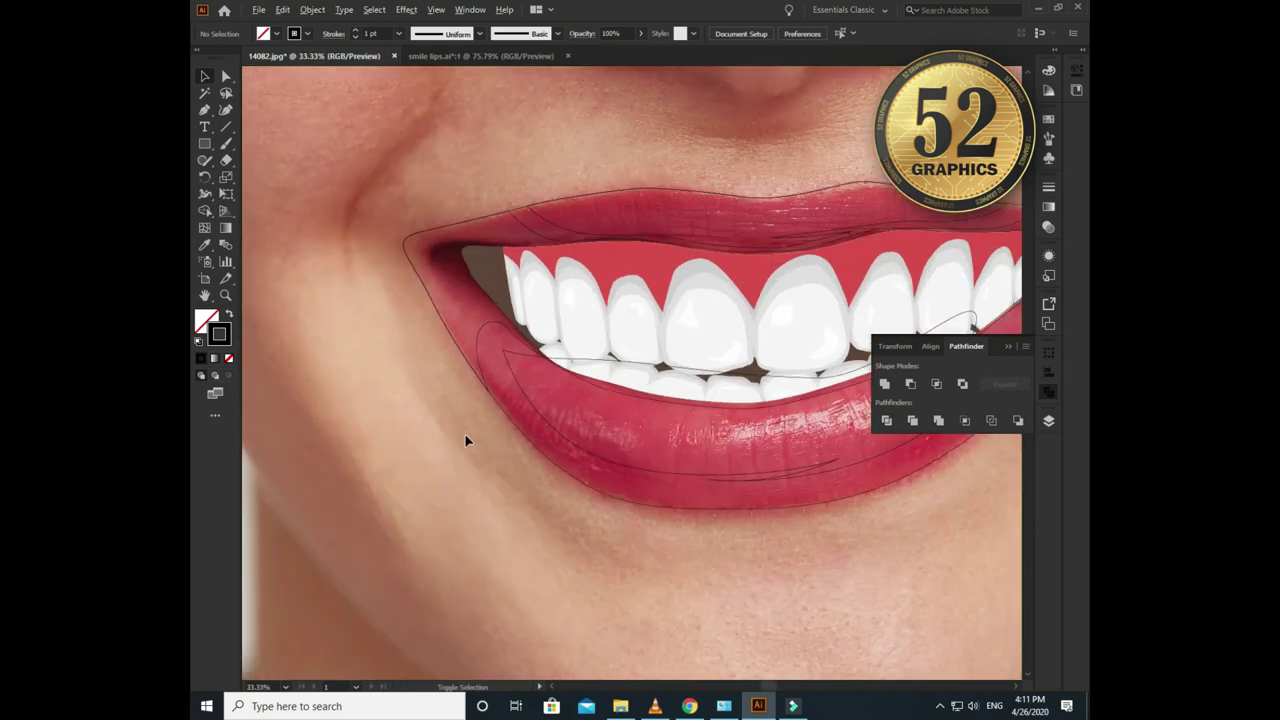
- Draw a curved thin highlight strand across the lower lip
key("p")
scroll(576, 445, "up", 1)
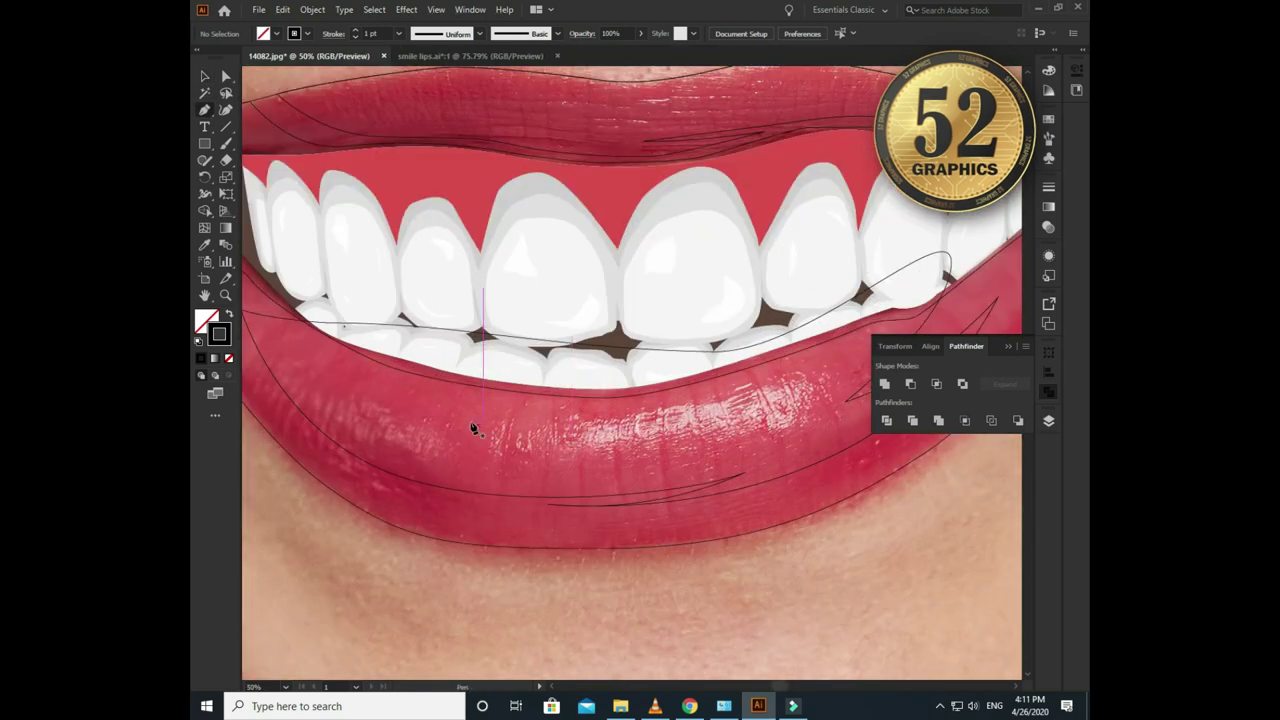
left_click(410, 398)
left_click_drag(806, 370, 929, 290)
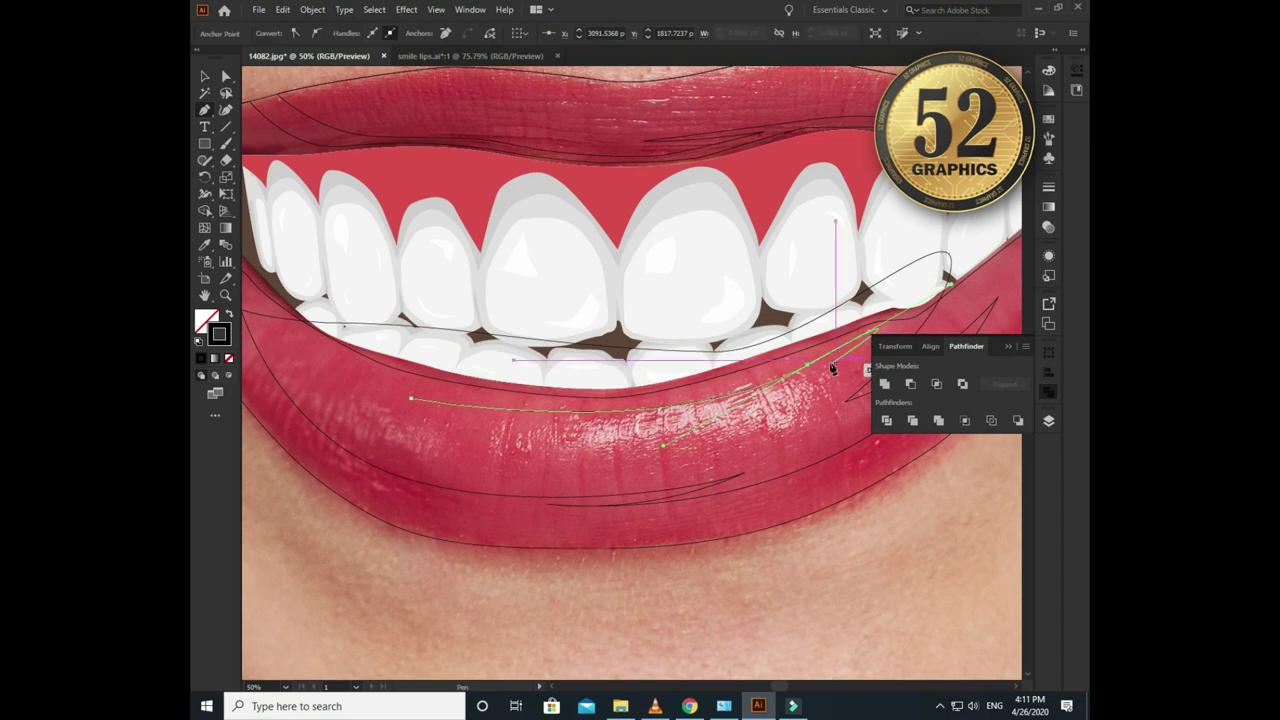
left_click(617, 436)
mouse_move(652, 436)
left_mouse_down()
mouse_move(735, 428)
mouse_move(801, 382)
left_mouse_up()
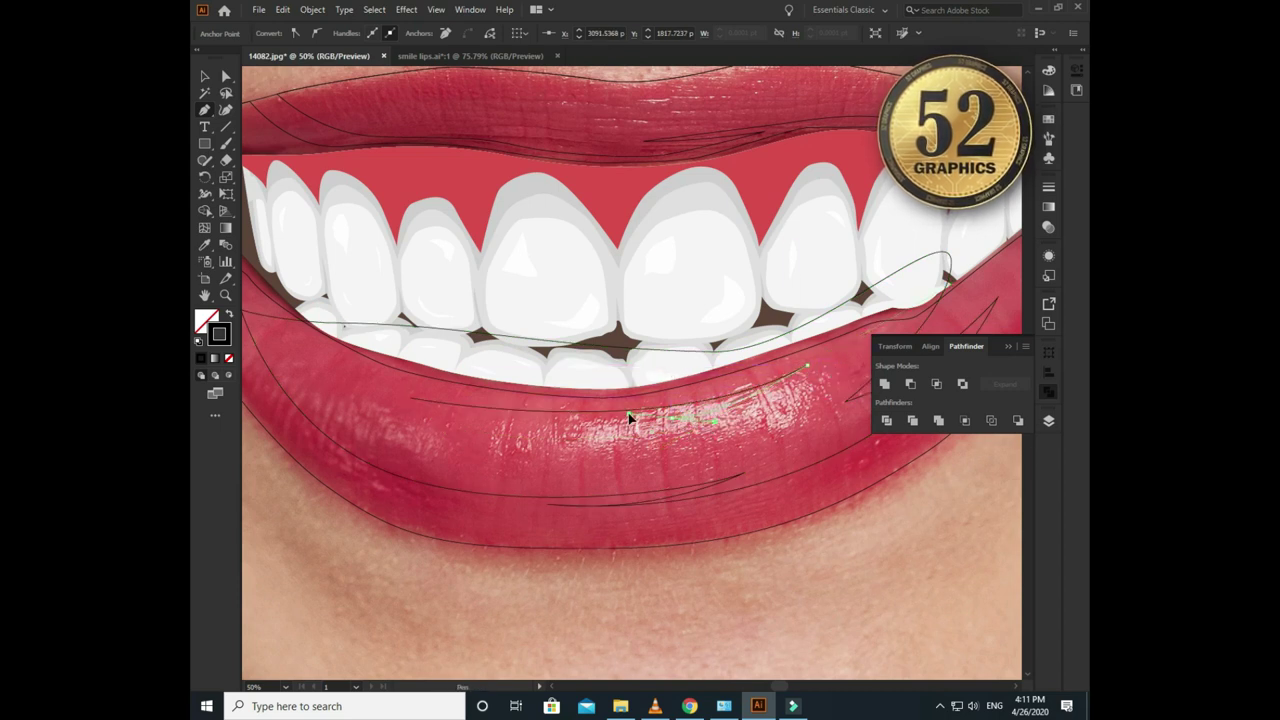
left_click_drag(603, 419, 748, 414)
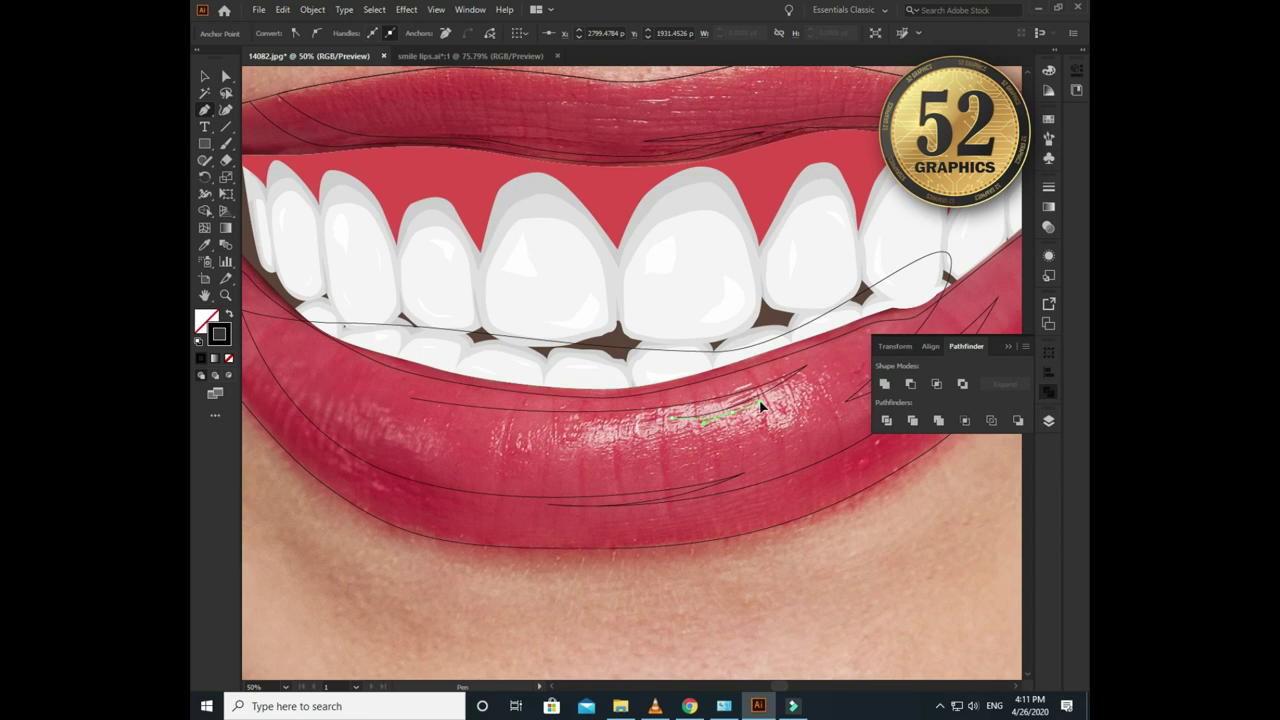
left_click_drag(418, 428, 410, 403)
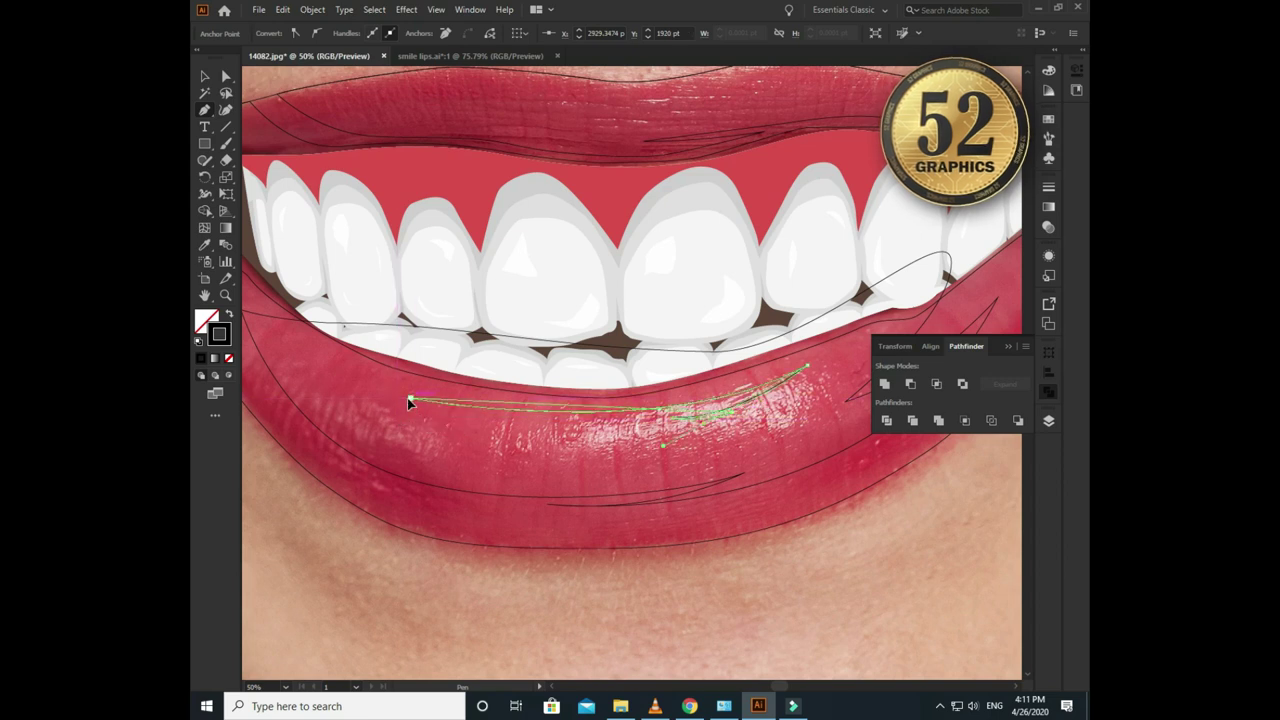
- Extend the highlight strand with smooth points and begin the upper lip highlight
scroll(297, 328, "left", 3)
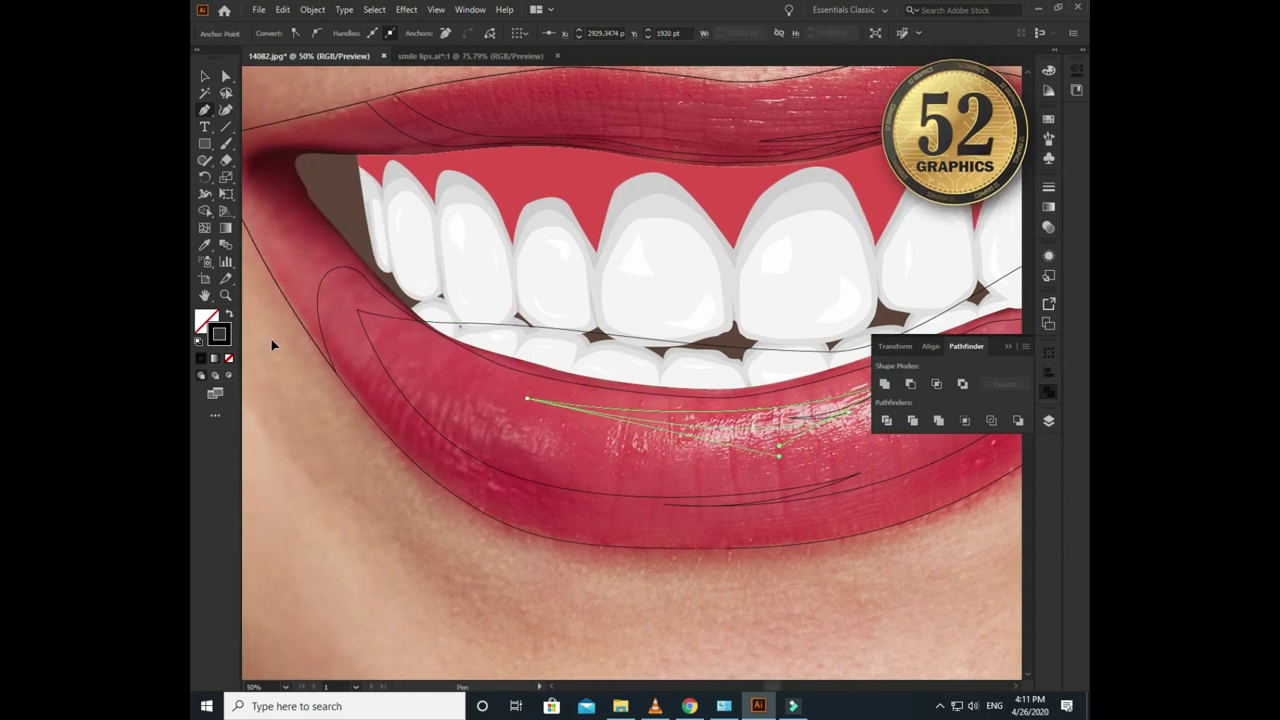
scroll(264, 343, "right", 2)
scroll(400, 380, "up", 4)
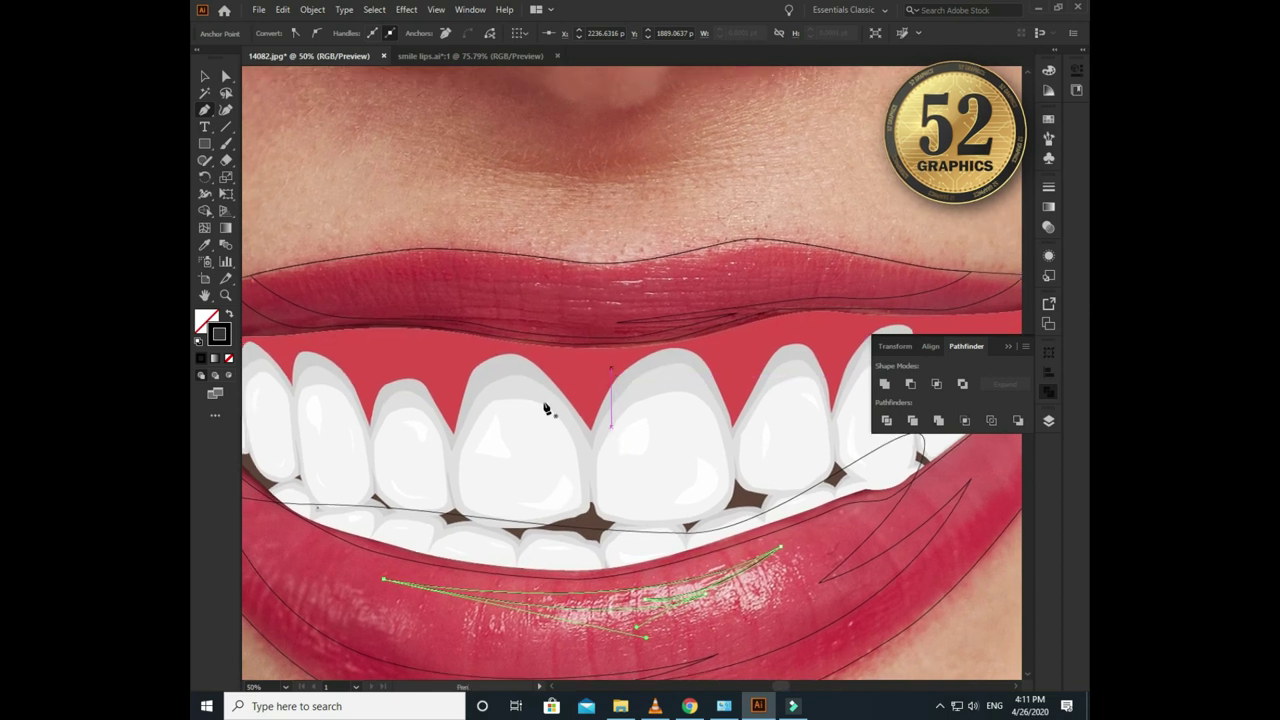
left_click_drag(541, 292, 583, 289)
left_click_drag(742, 273, 749, 284)
scroll(741, 288, "up", 1)
left_click_drag(575, 308, 478, 309)
- Add the last anchors of the upper-lip highlight, close it, and zoom out to centre the mouth
left_click_drag(645, 310, 686, 300)
left_click_drag(491, 329, 429, 309)
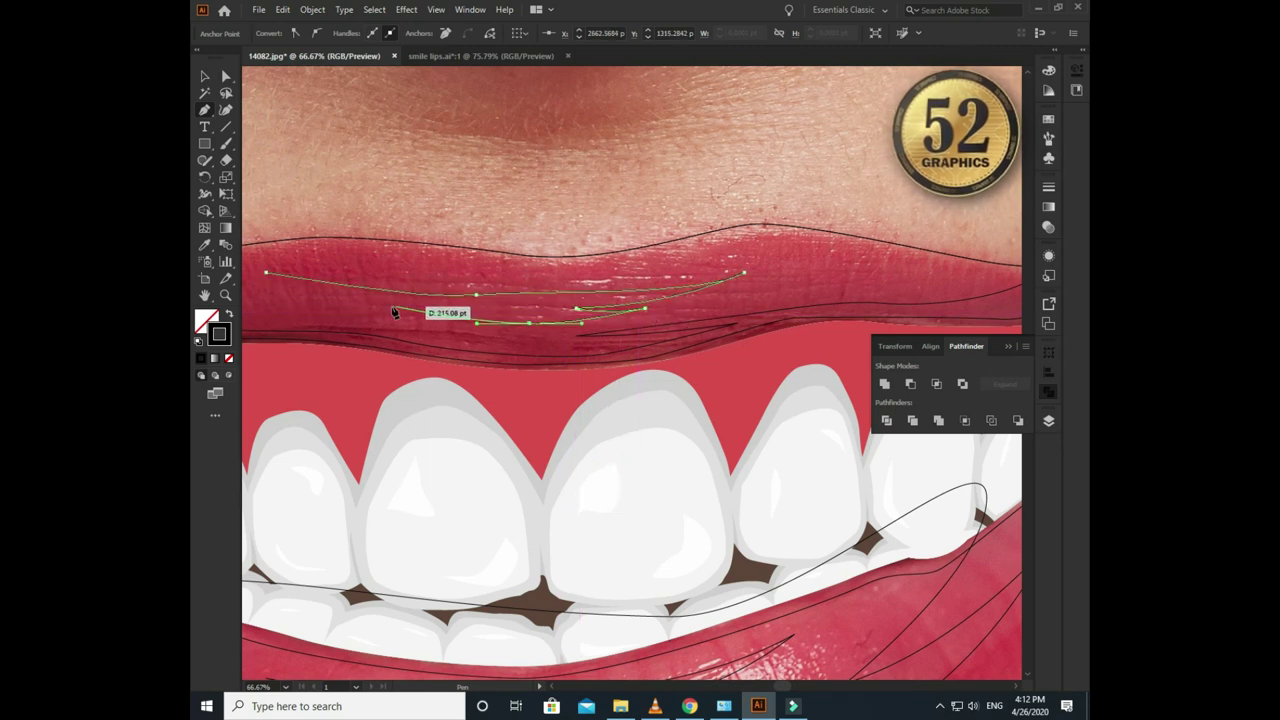
scroll(514, 323, "left", 3)
left_click(400, 286, "ctrl")
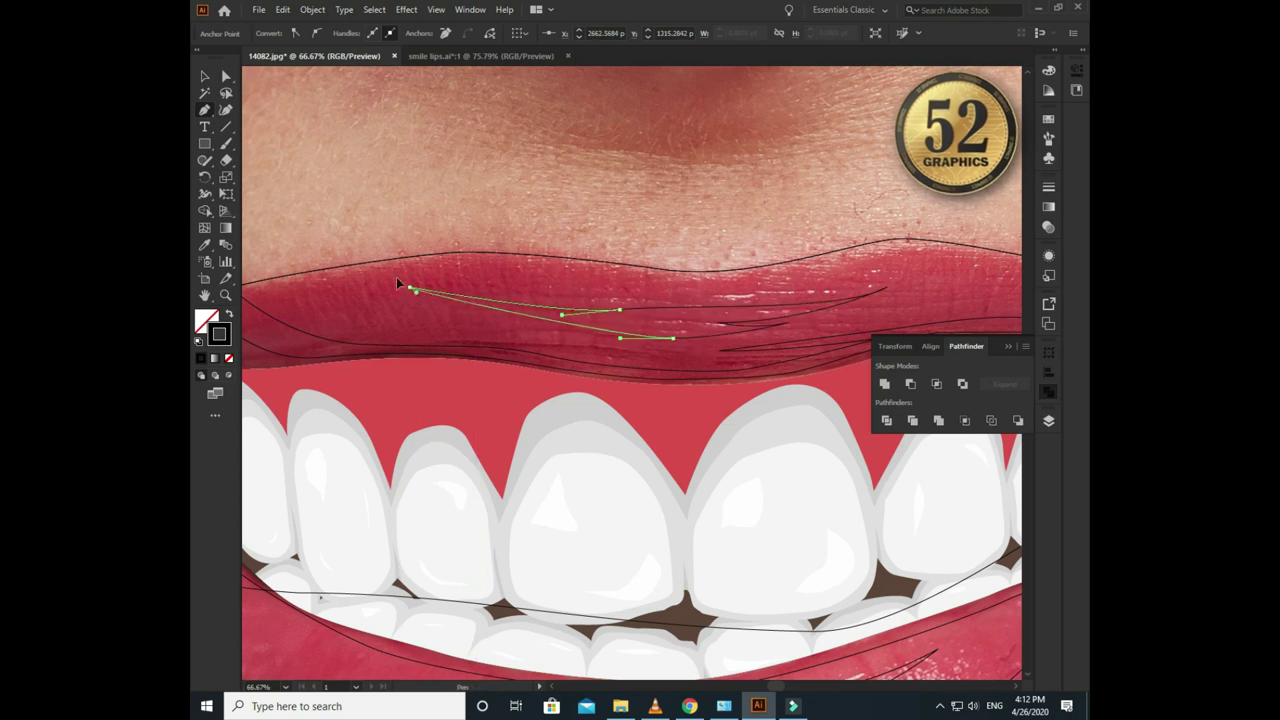
scroll(371, 270, "down", 2)
scroll(407, 392, "down", 1)
left_click_drag(491, 357, 571, 391)
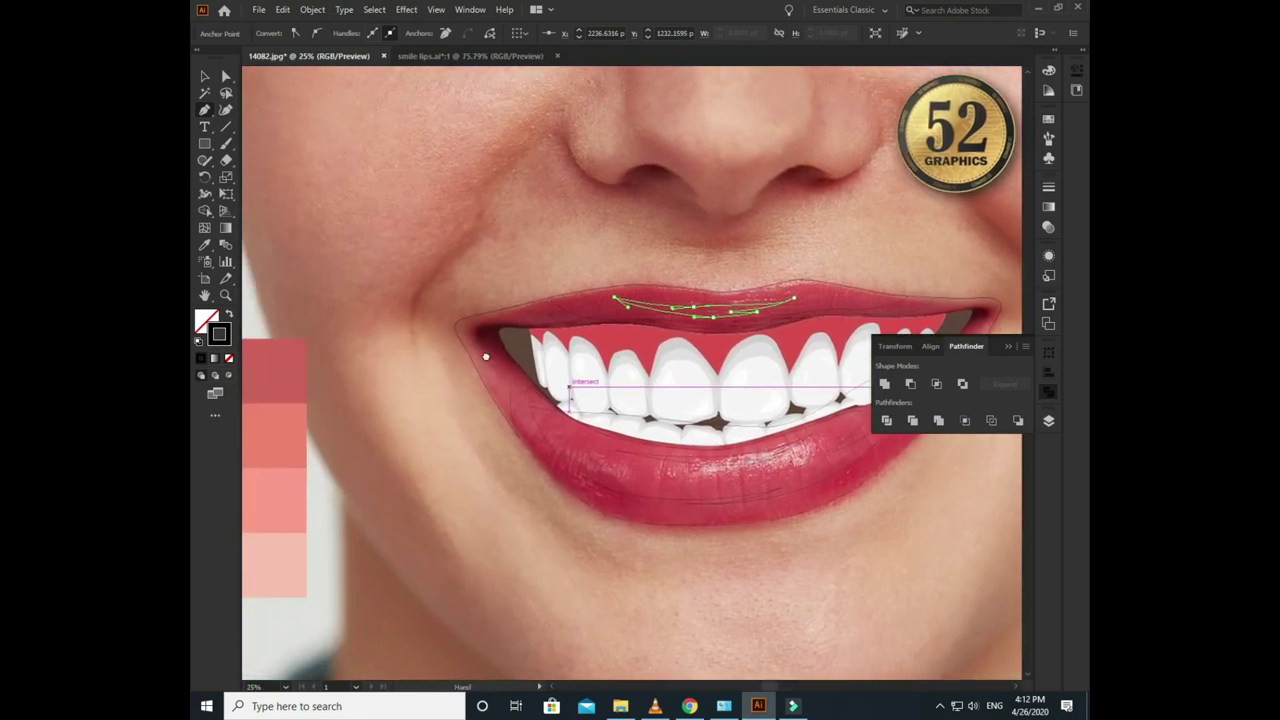
scroll(447, 386, "down", 1)
left_click_drag(447, 386, 455, 368)
- Fill the whole lip shape with the red swatch using the Eyedropper
left_click(457, 371, "ctrl")
left_click(510, 360, "ctrl")
key("i")
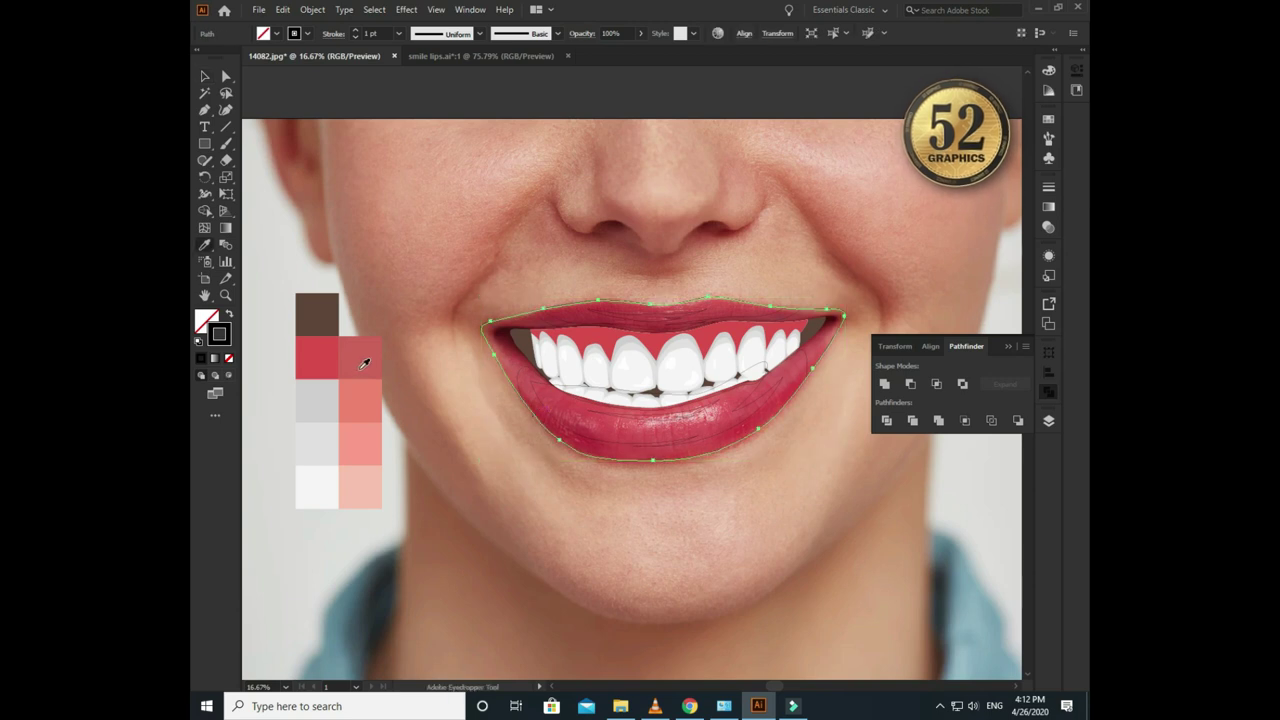
left_click(364, 364)
key("v")
- Move Layer 2 with the teeth above Layer 3 in the Layers panel
left_click(1050, 421)
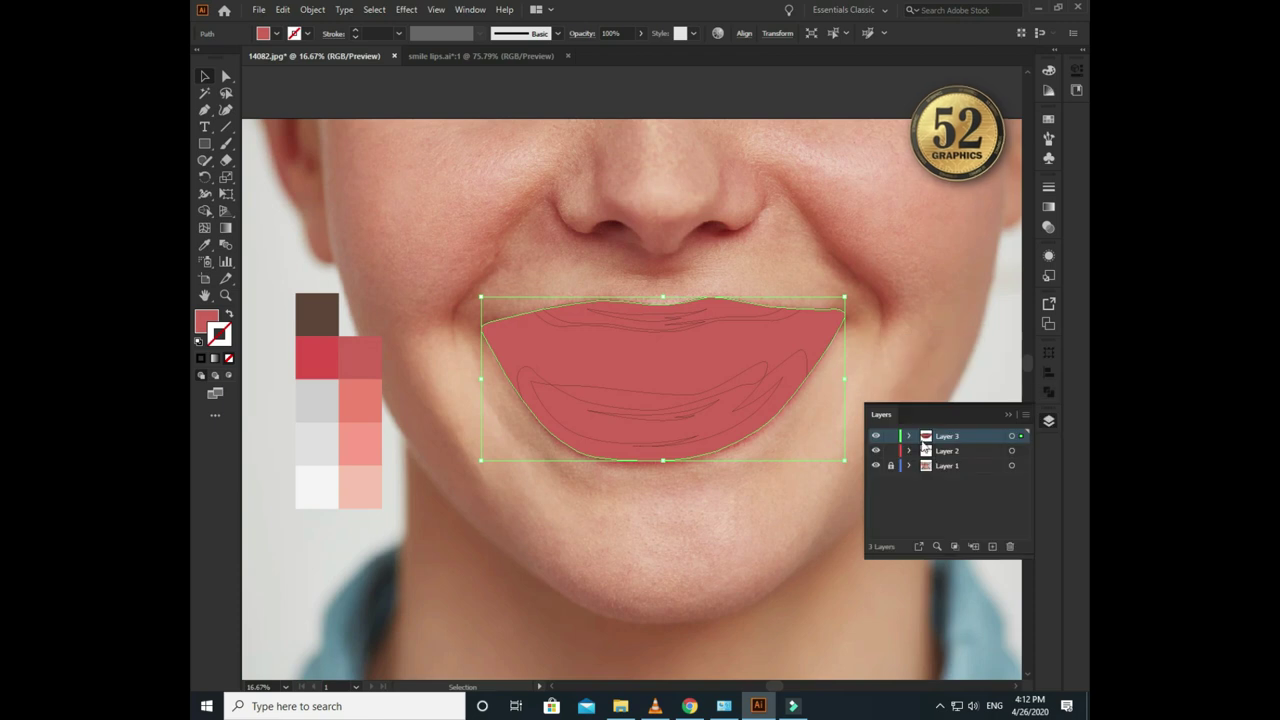
left_click_drag(961, 462, 955, 458)
left_click(740, 492)
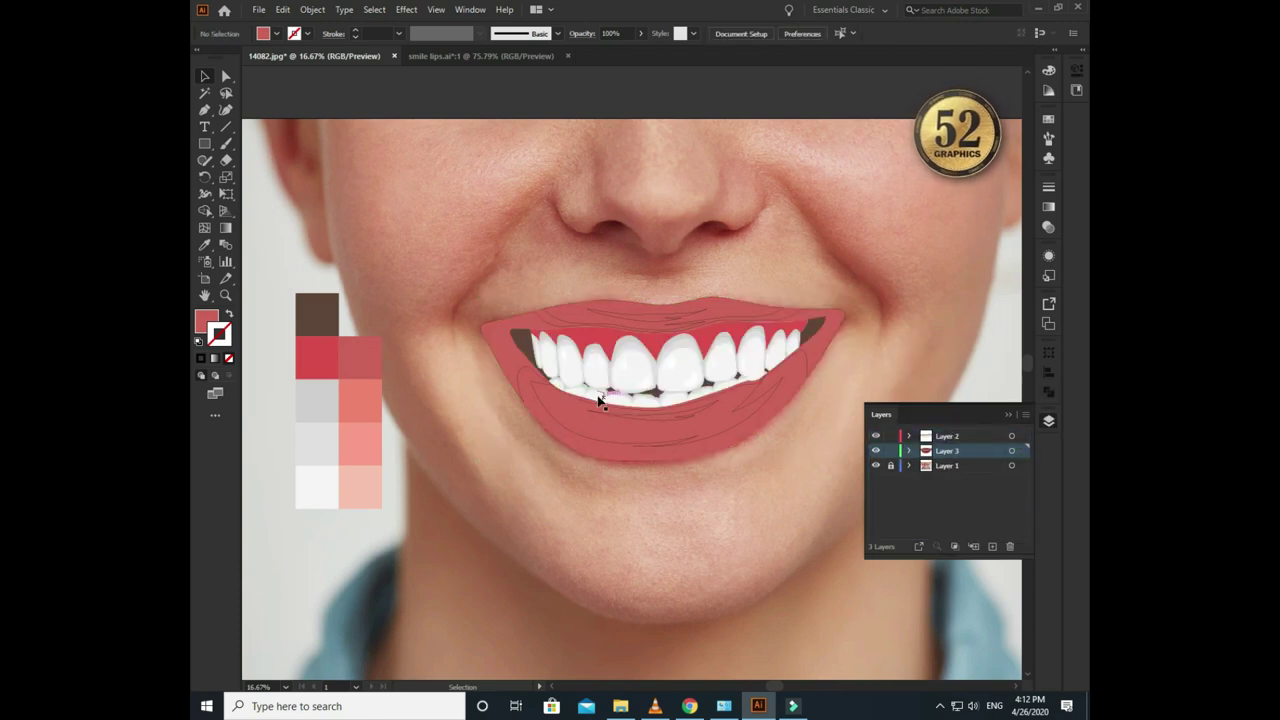
- Fill the mouth opening salmon, the lips lighter salmon, and the inner lower lip light salmon
left_click(530, 375)
key("i")
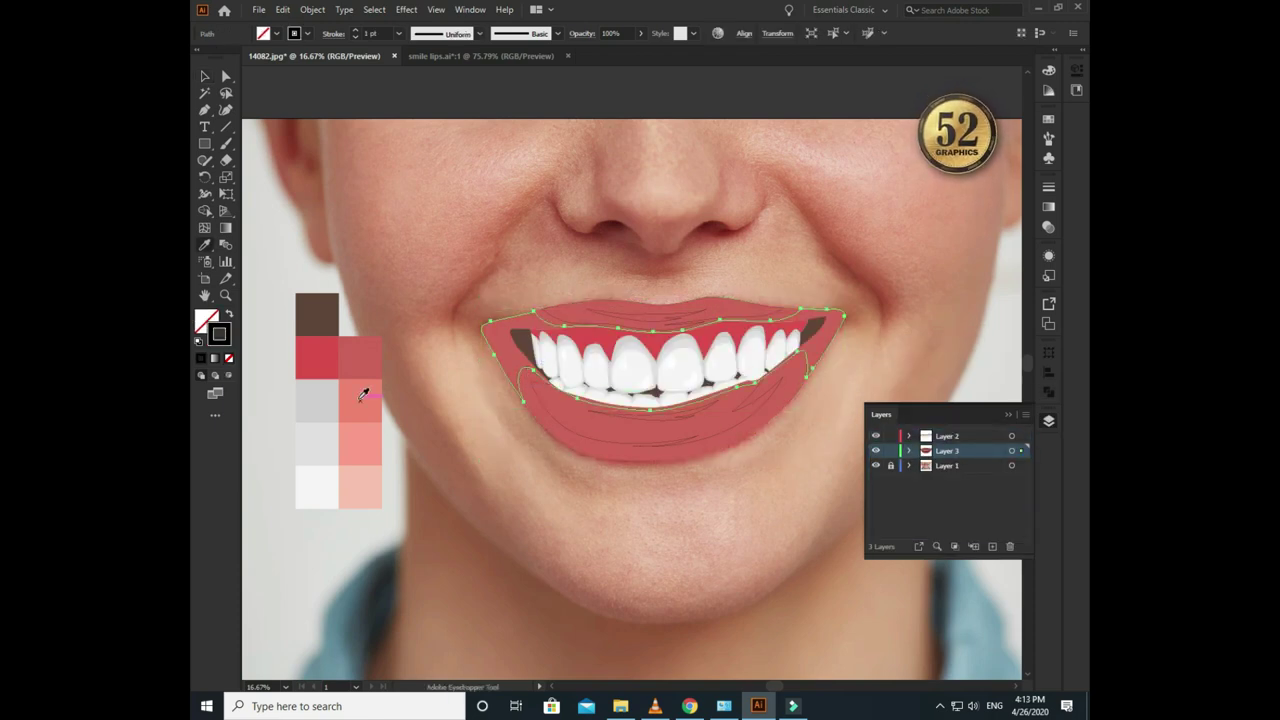
left_click(361, 398)
left_click(562, 437, "ctrl")
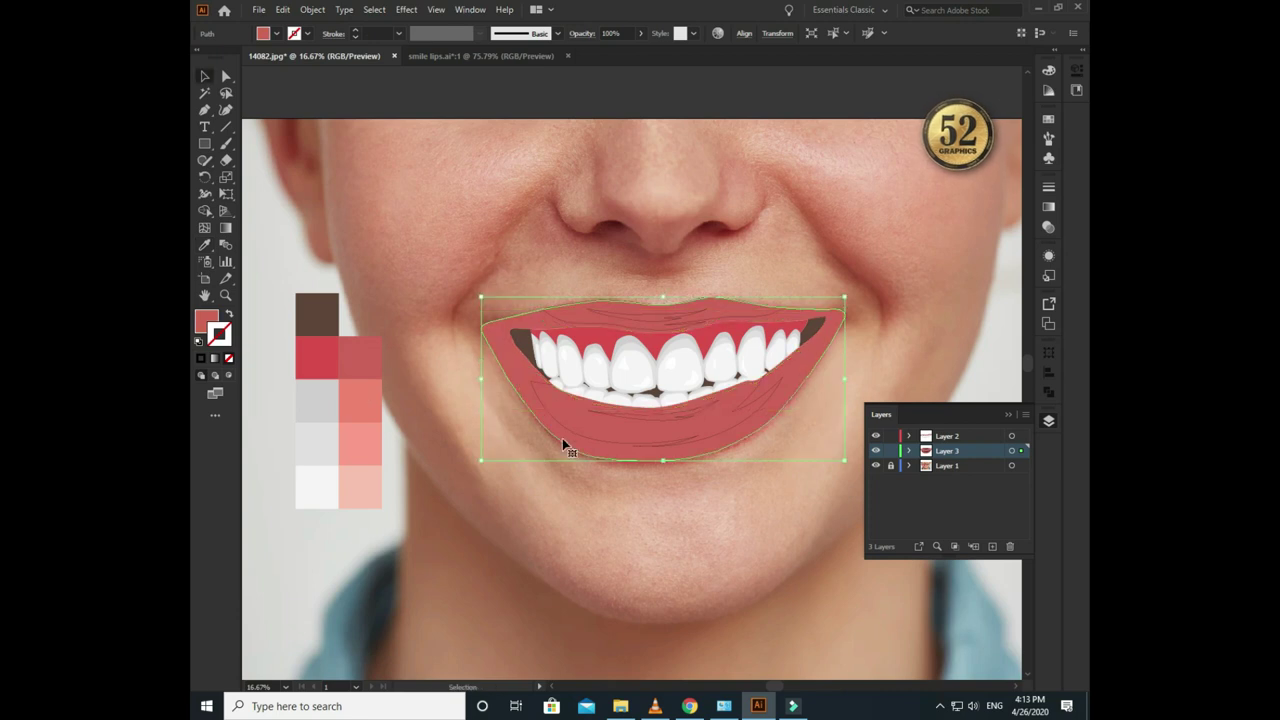
left_click(373, 396)
left_click(572, 432, "ctrl")
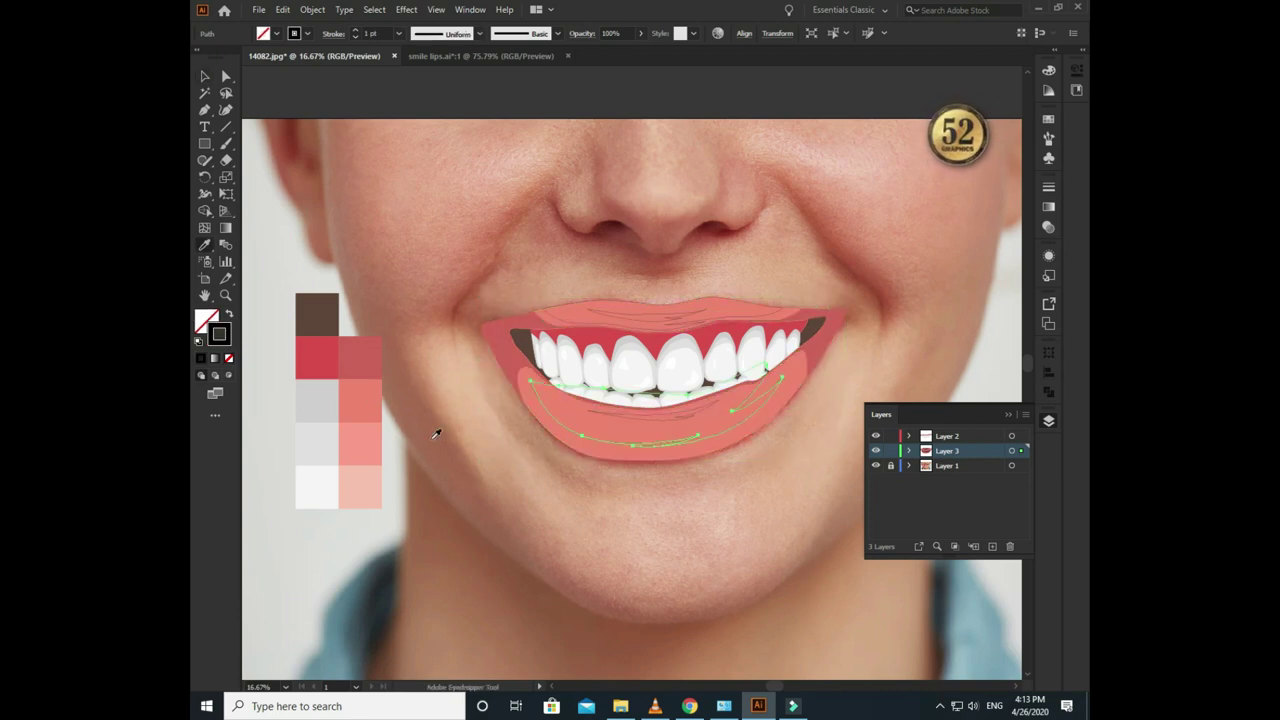
left_click(374, 446)
- Fill the upper lip light salmon and give both lip highlights light pink fills
left_click(558, 326, "ctrl")
left_click(371, 440)
left_click(364, 486)
left_click(623, 420, "ctrl")
left_click(372, 476)
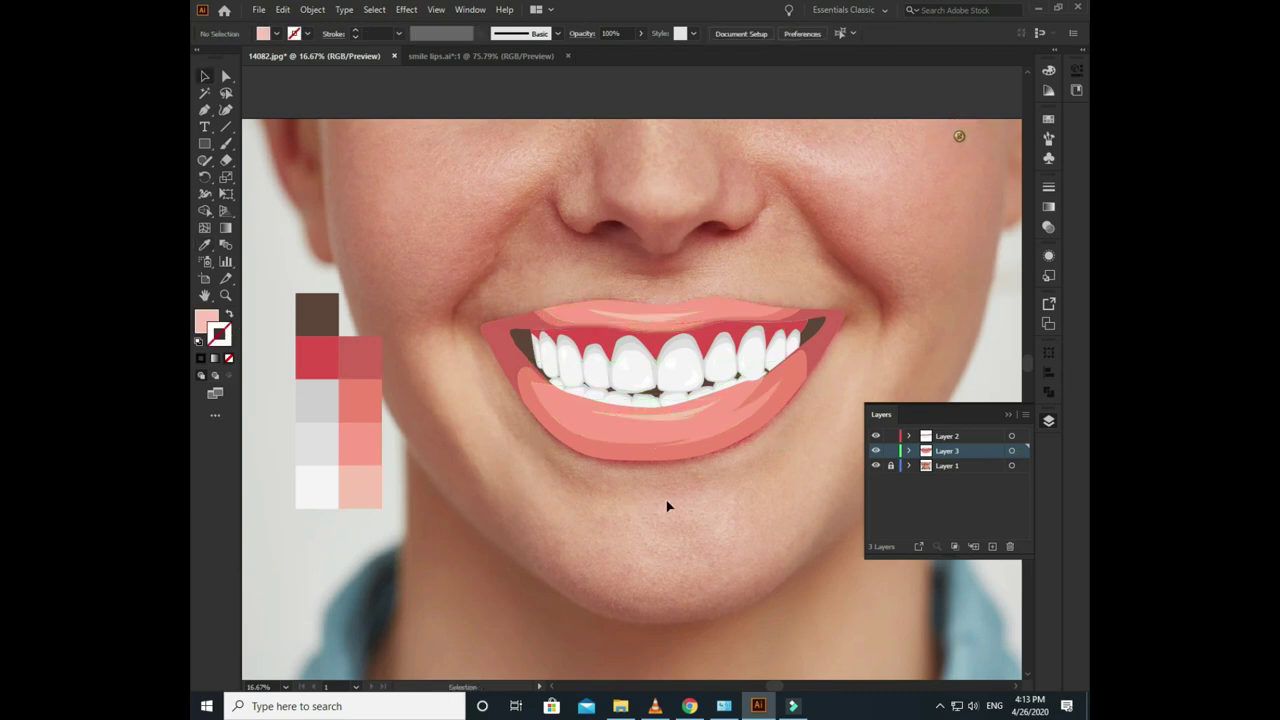
- Hide Layer 1's background reference photo
scroll(675, 498, "right", 1)
scroll(675, 498, "down", 1)
scroll(680, 486, "down", 1, "alt")
scroll(680, 486, "up", 1, "alt")
scroll(680, 486, "down", 1)
left_click(876, 466)
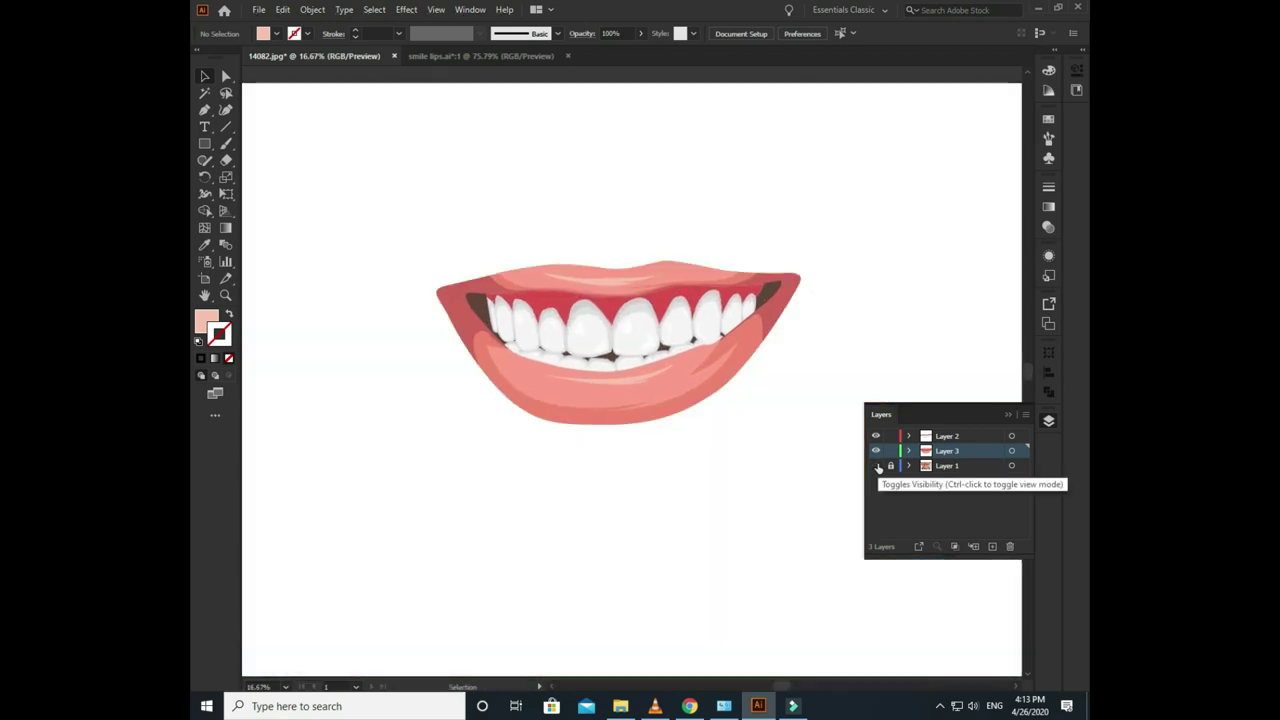